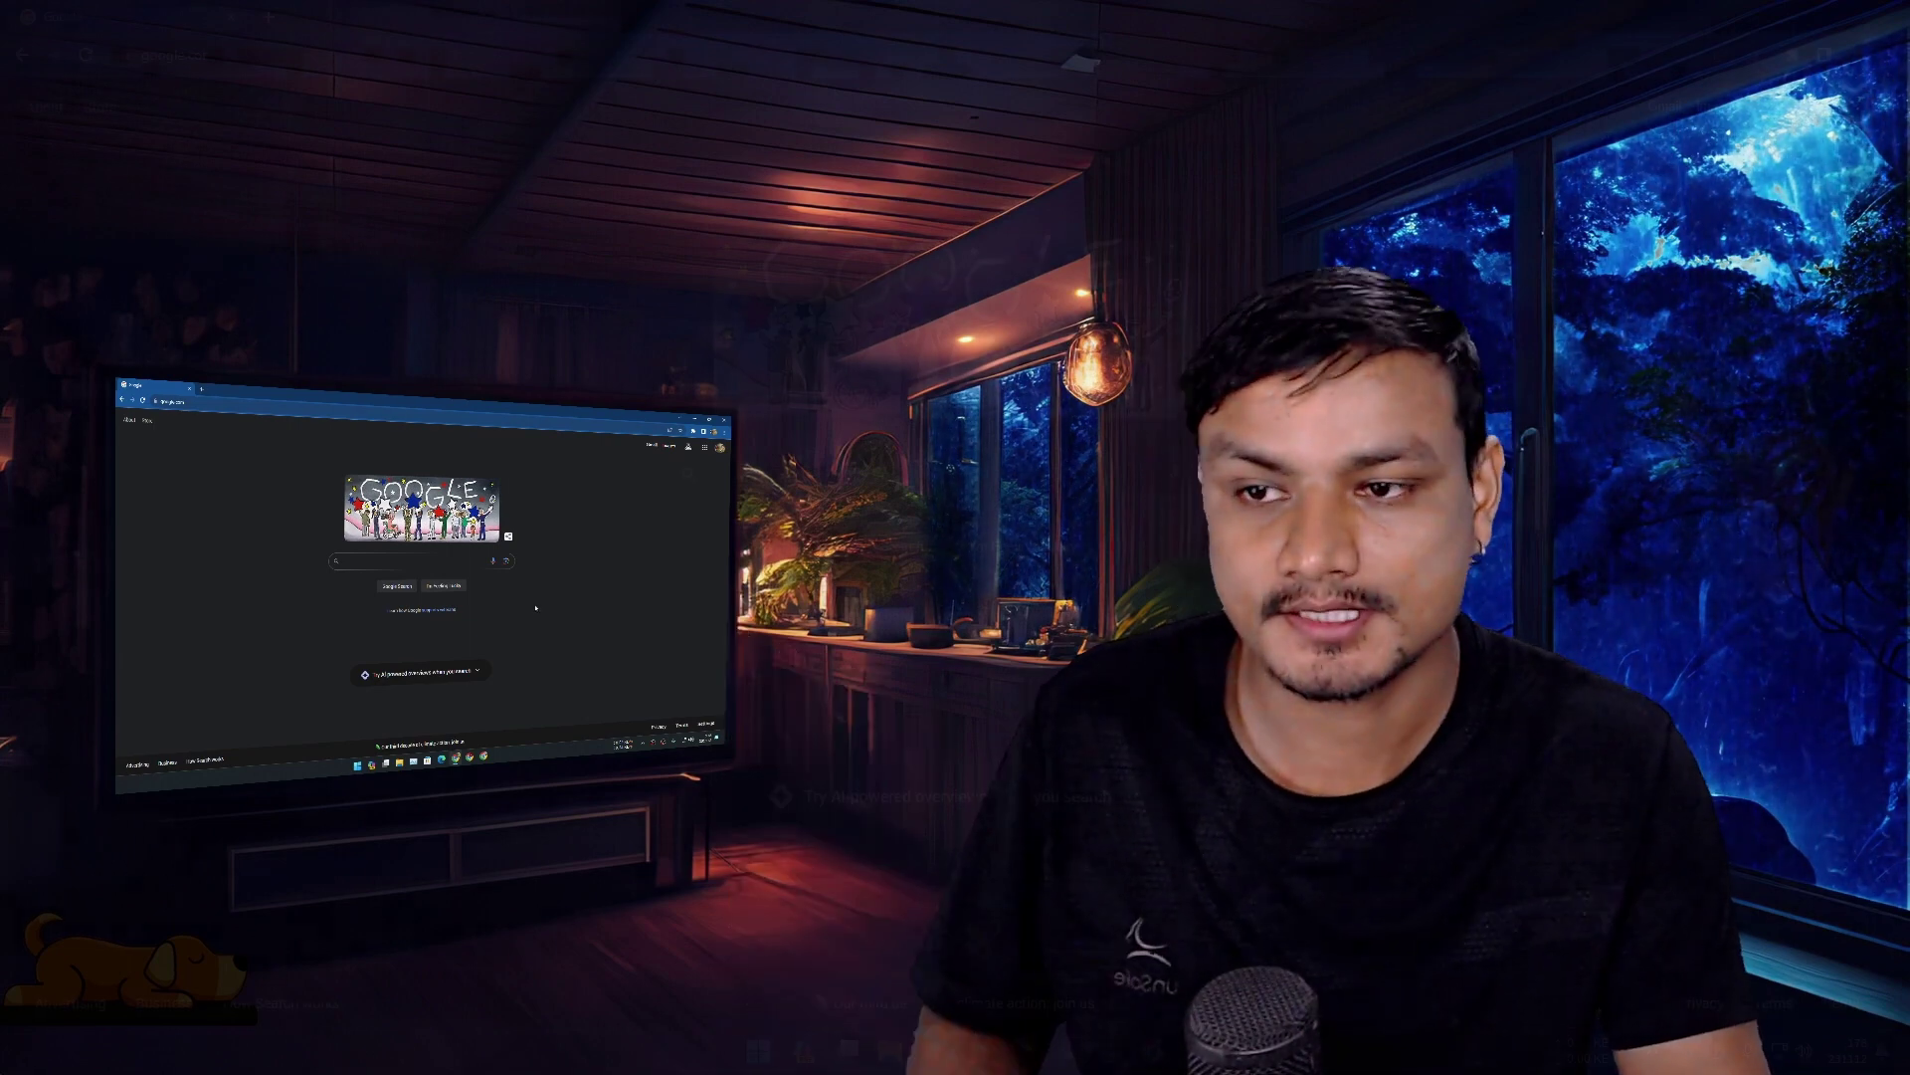
Search for a realistic cat dressed as a cowboy riding a horse and enlarge the first result.
text(dr)
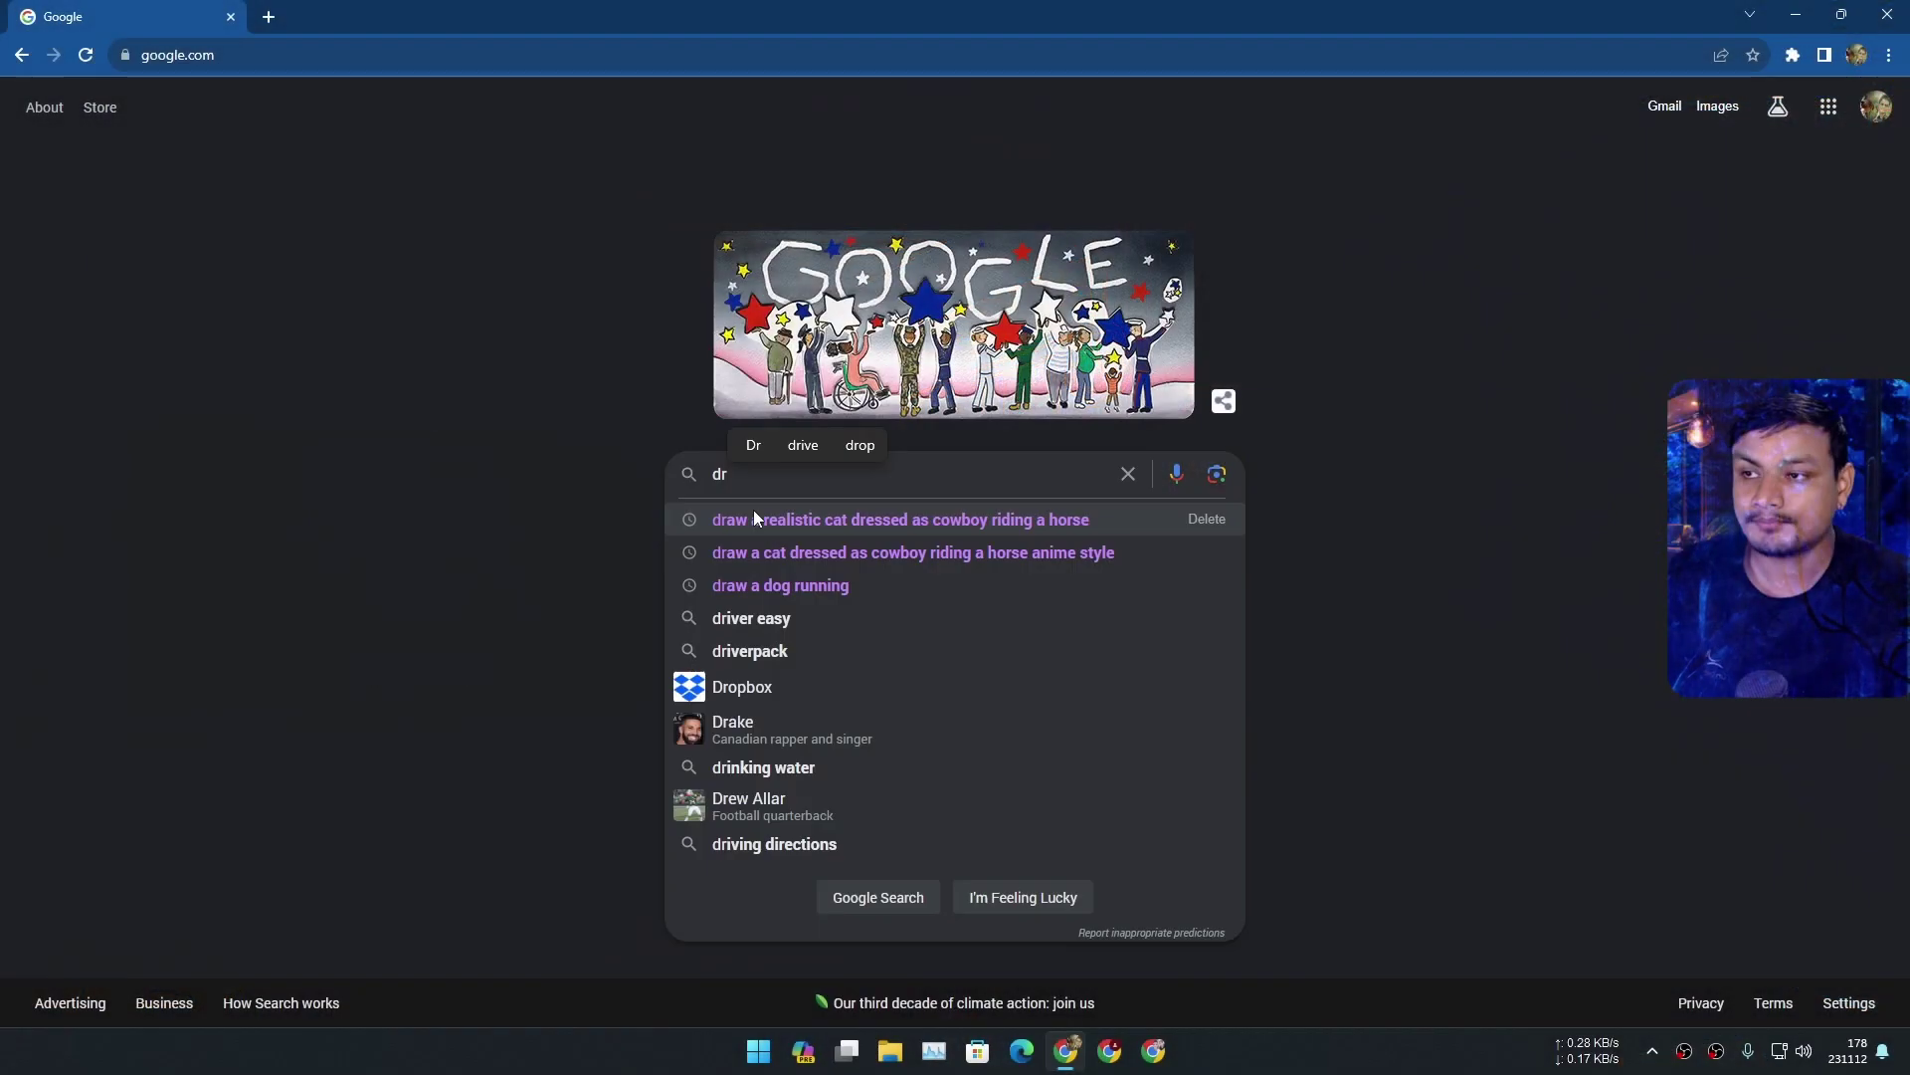
click(754, 509)
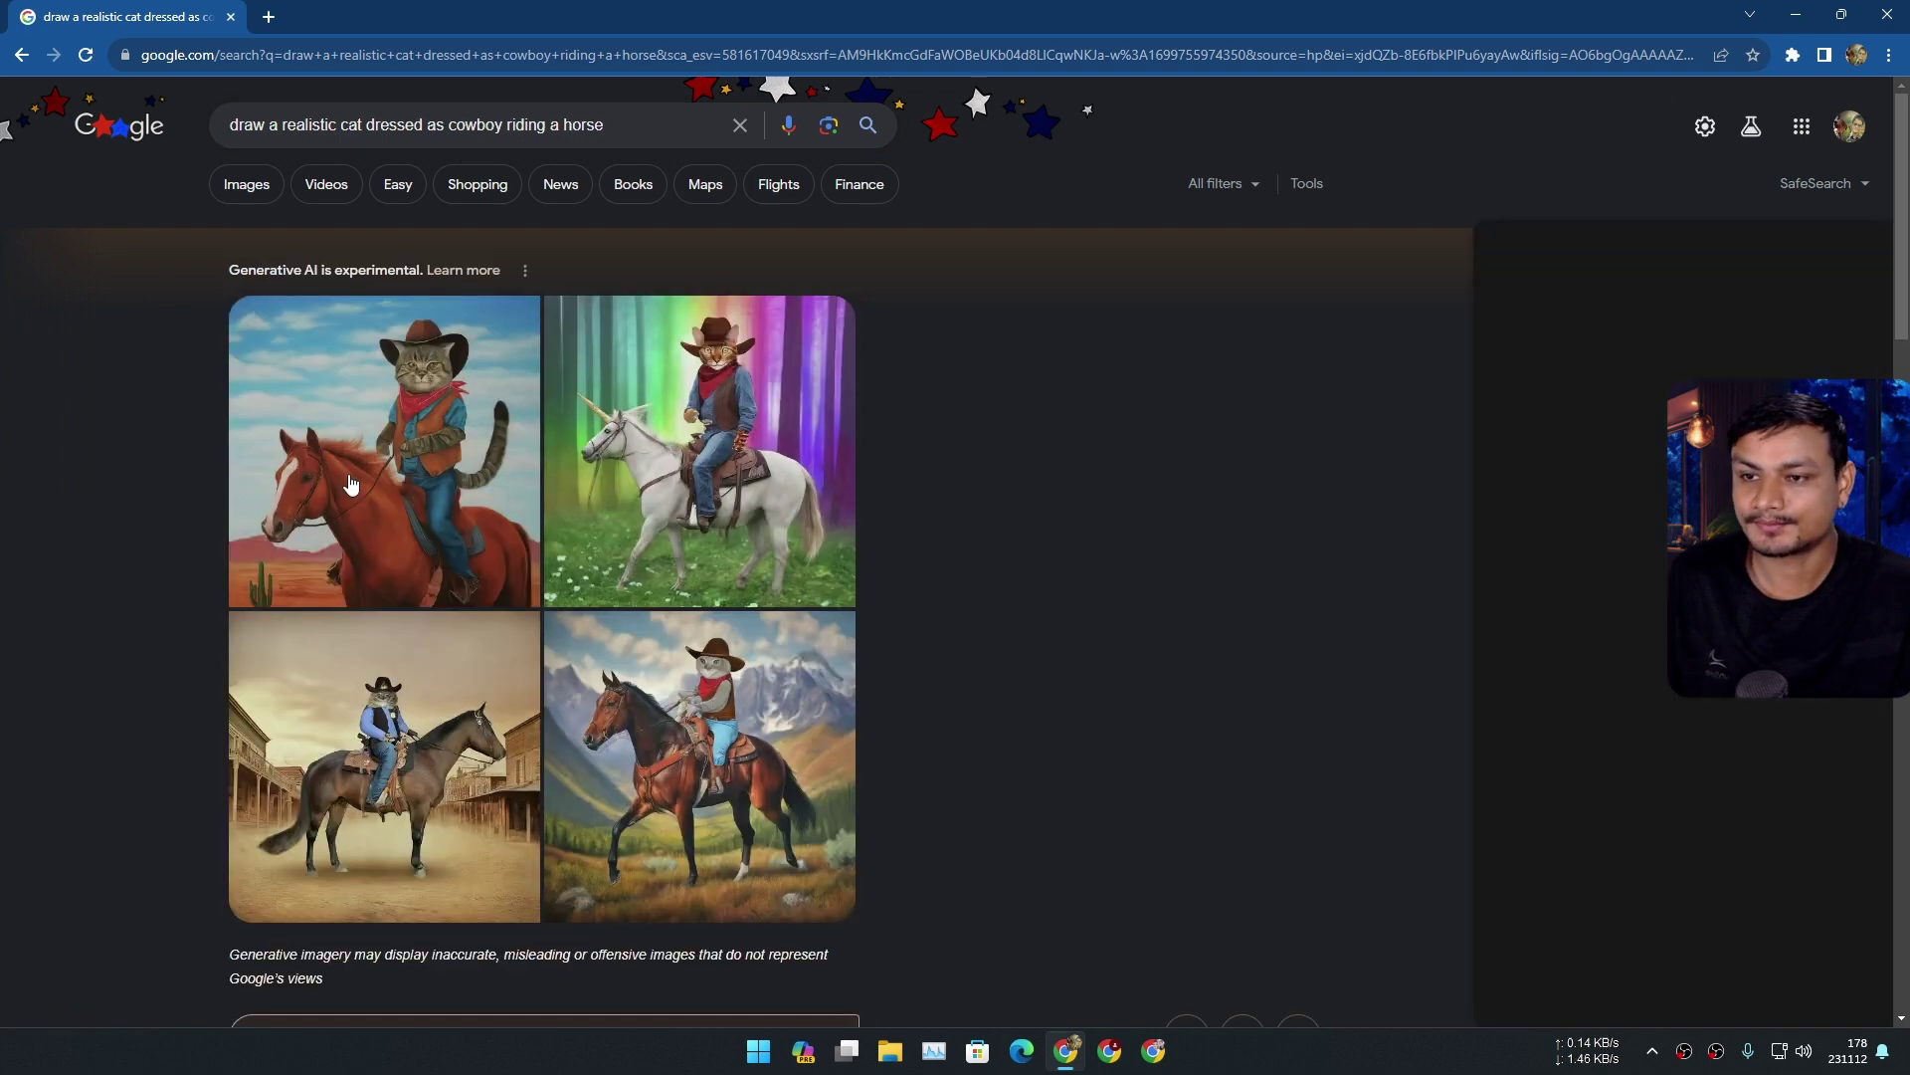
click(418, 448)
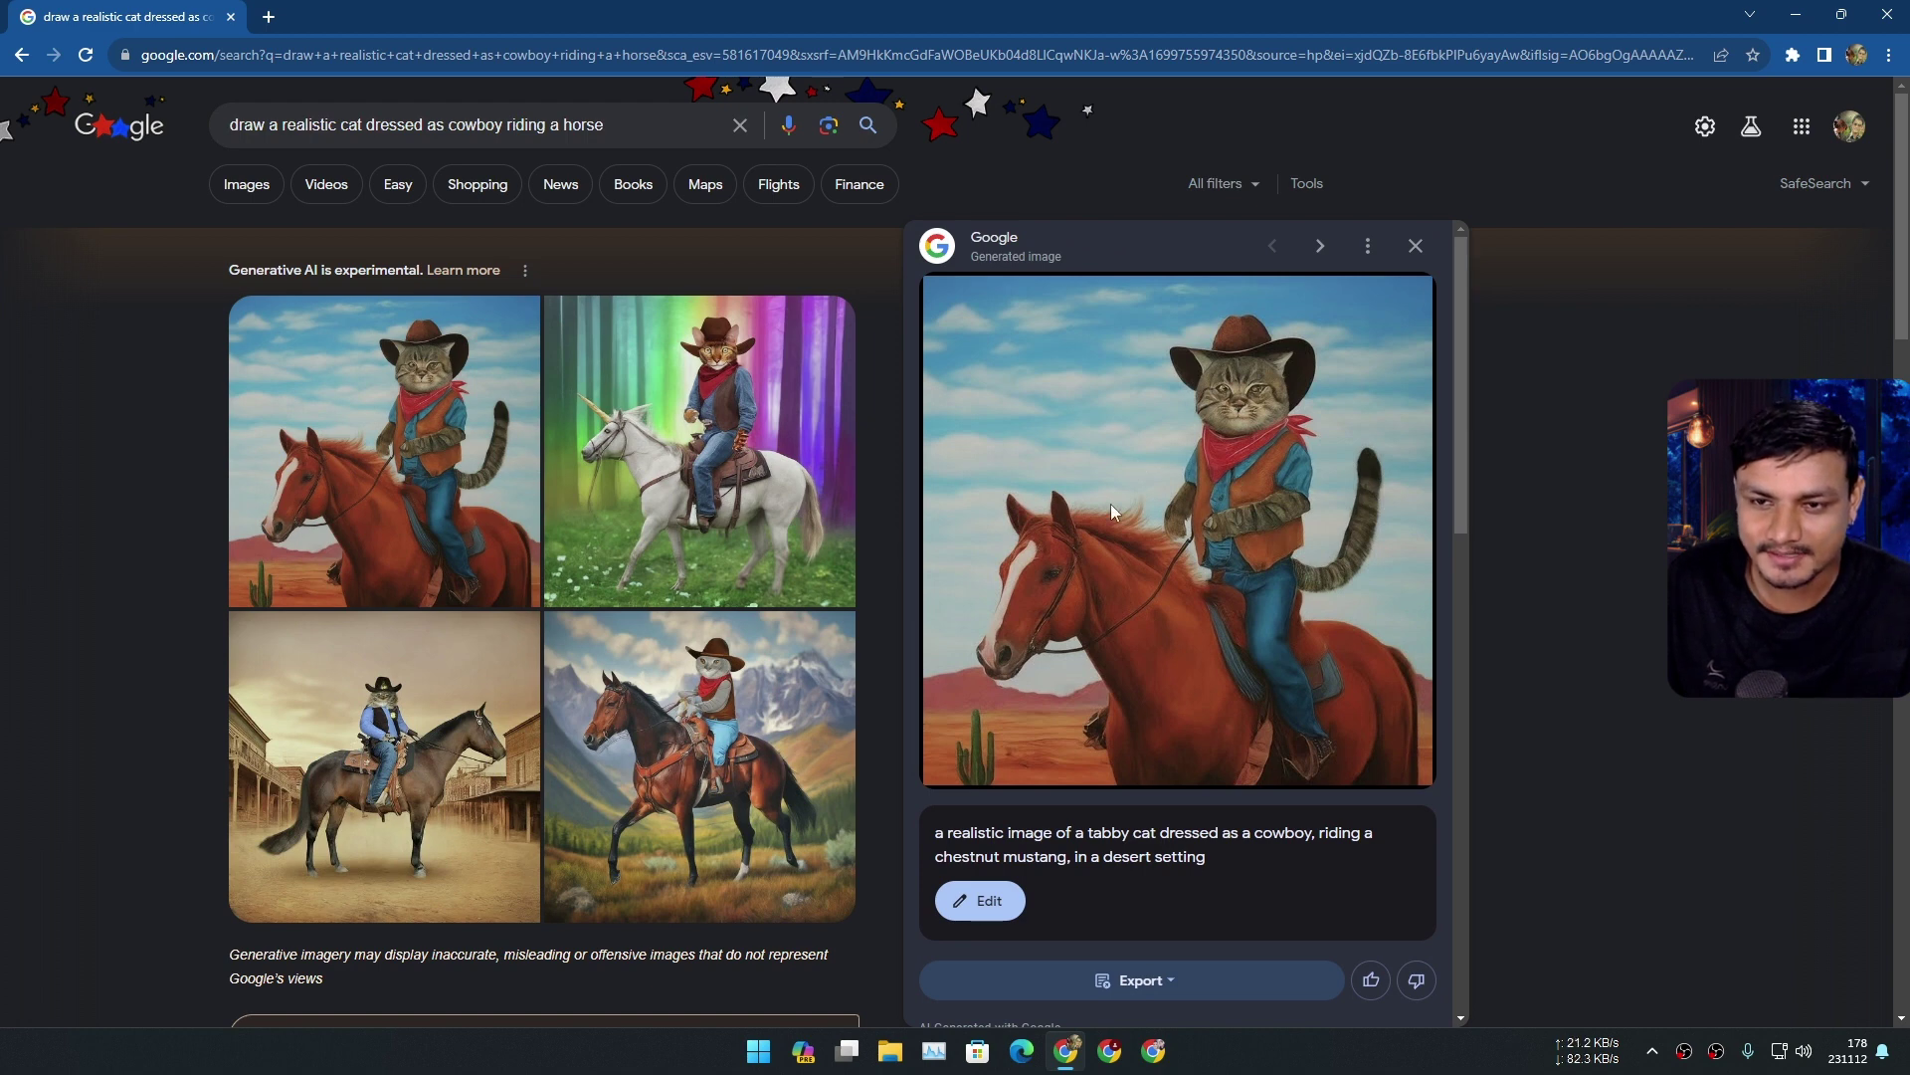
View the rainbow-forest unicorn, dusty-town sheriff and mountain cowgirl cat images enlarged.
click(694, 517)
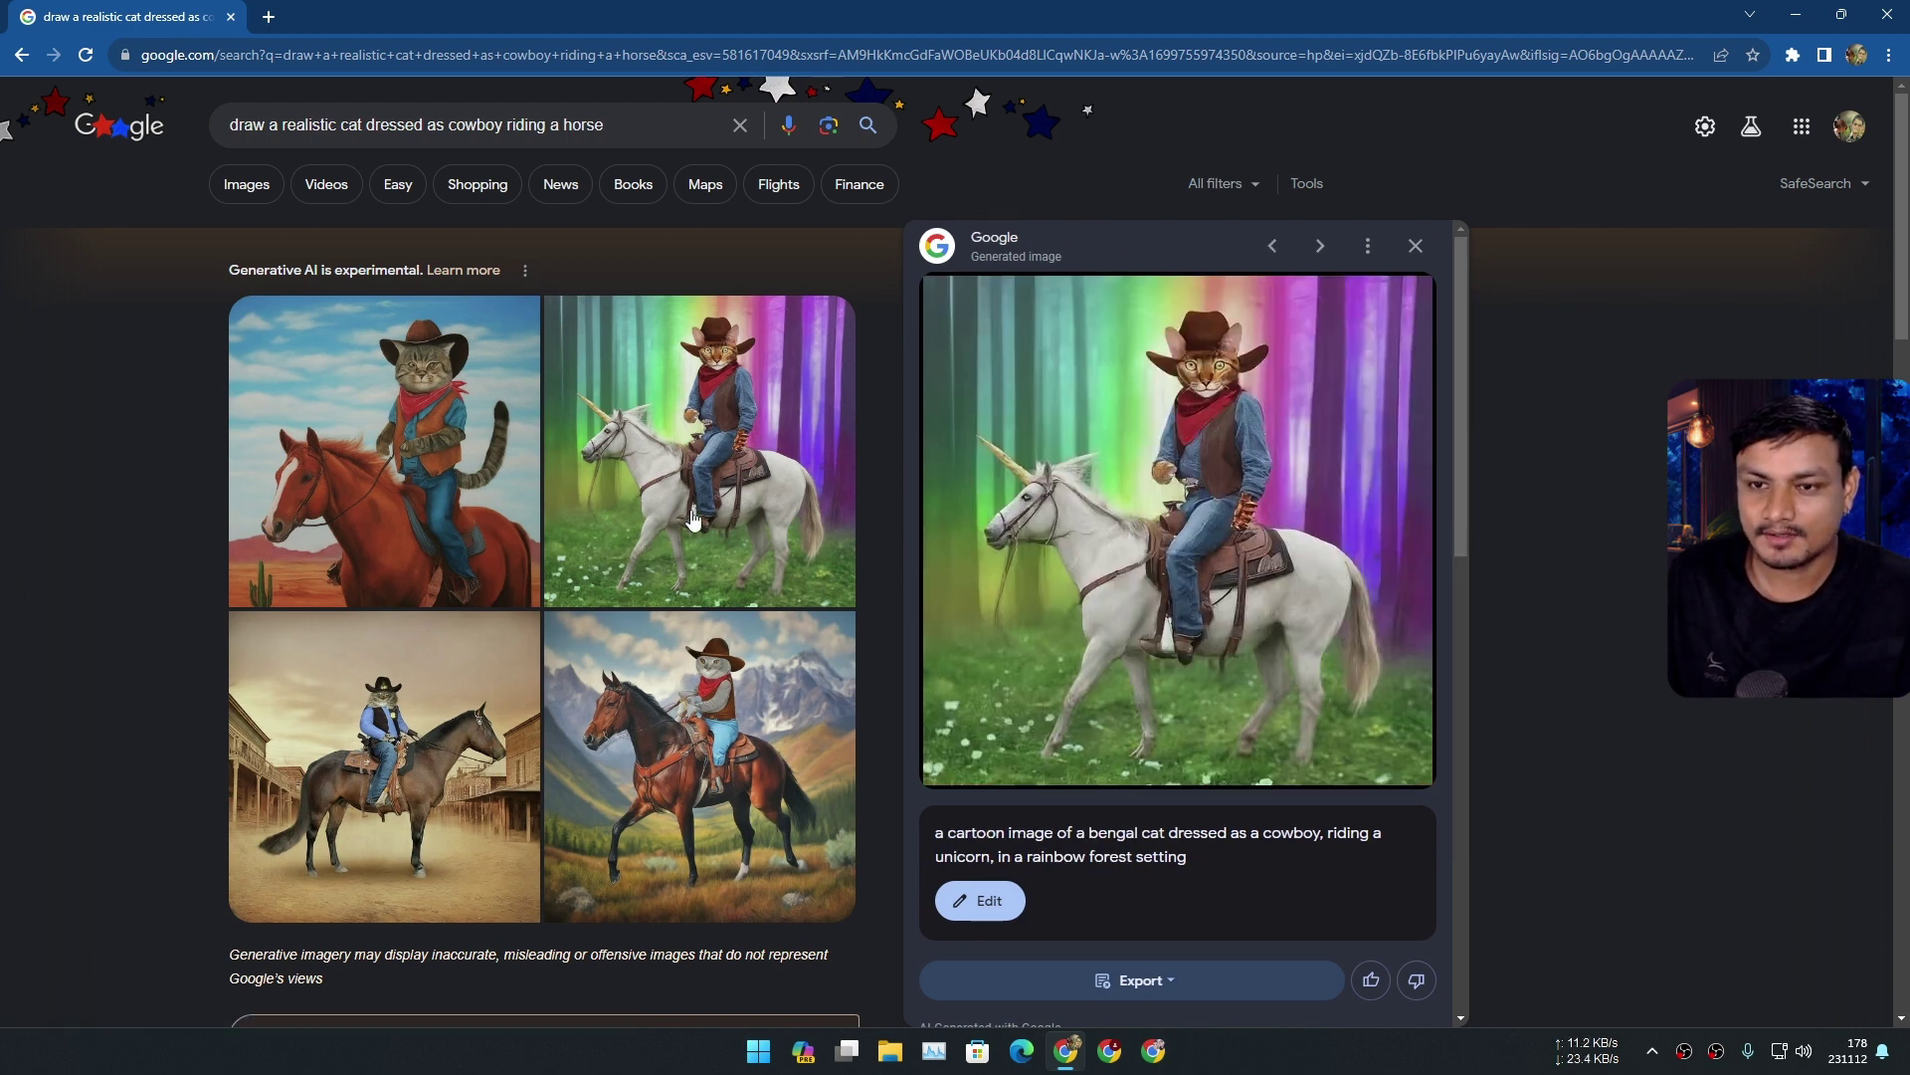
click(702, 756)
click(440, 798)
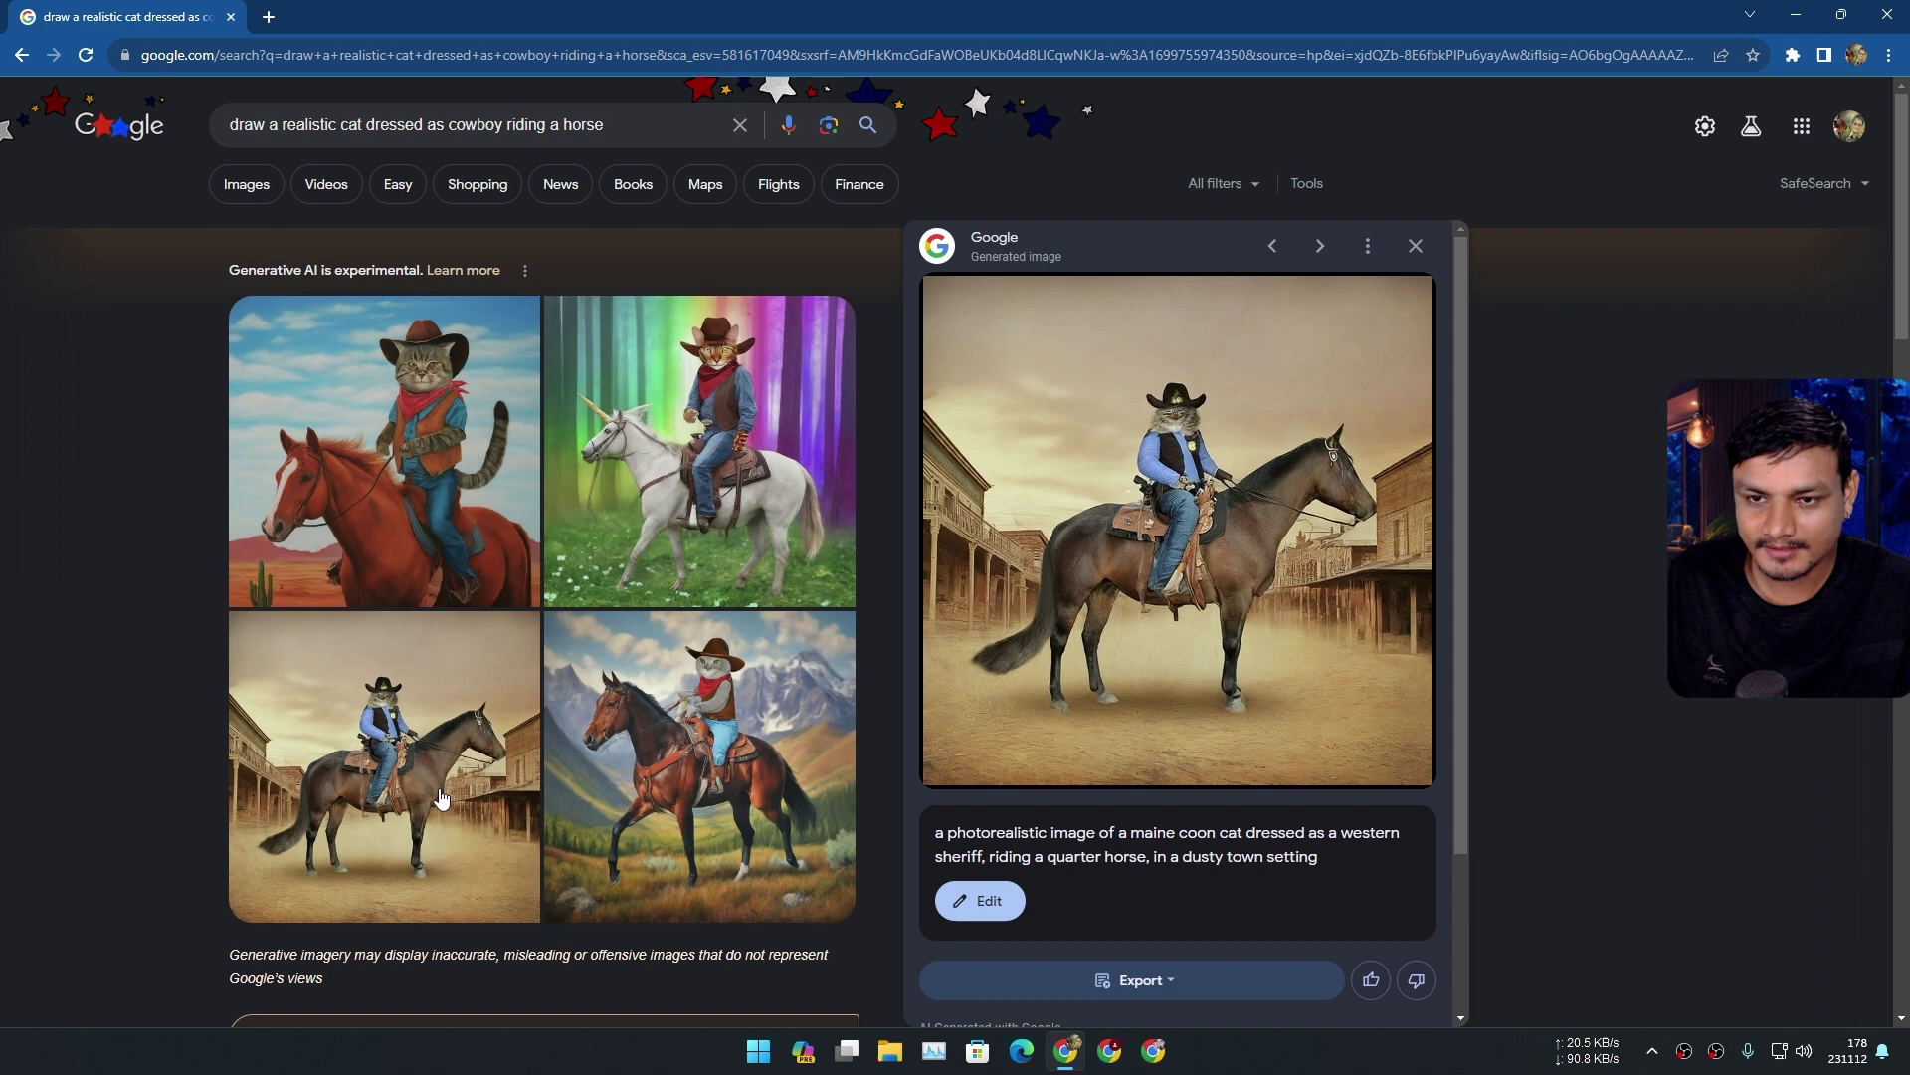
click(629, 776)
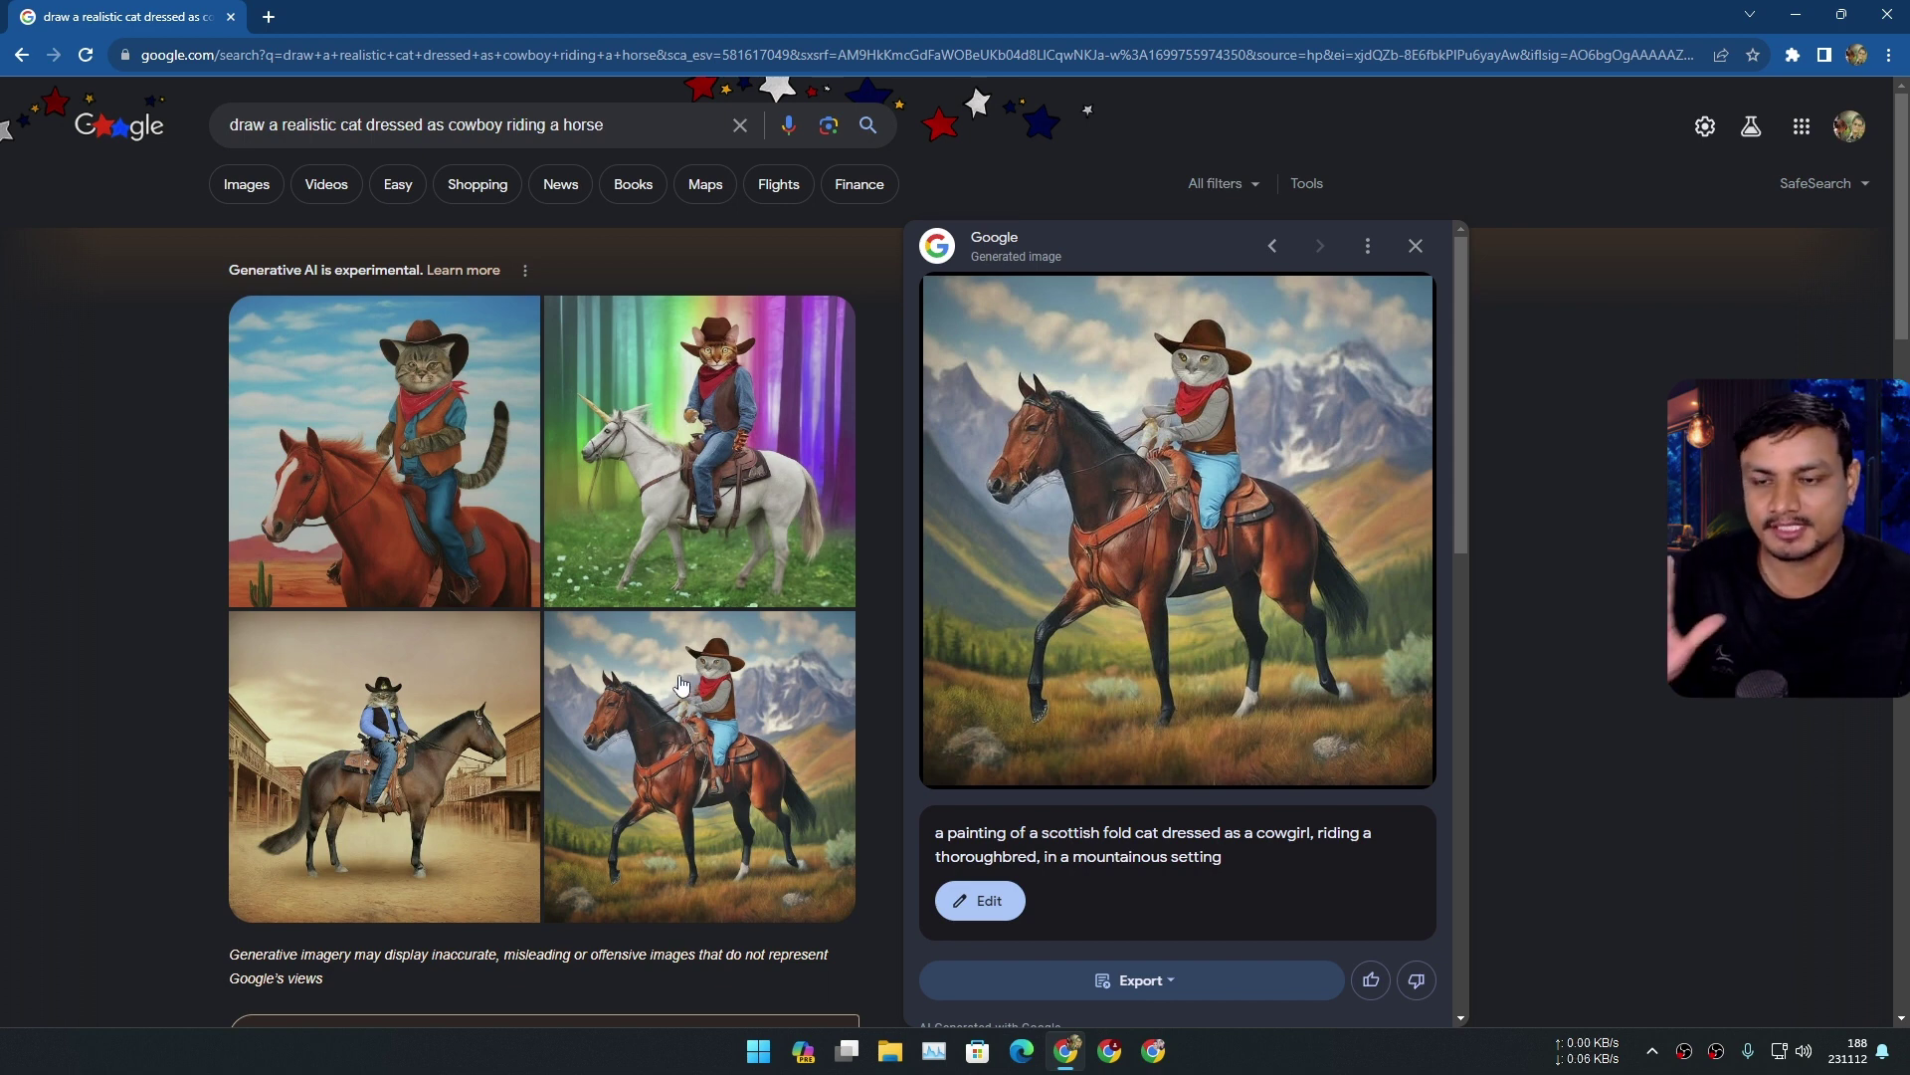
scroll(1076, 723, down, 1)
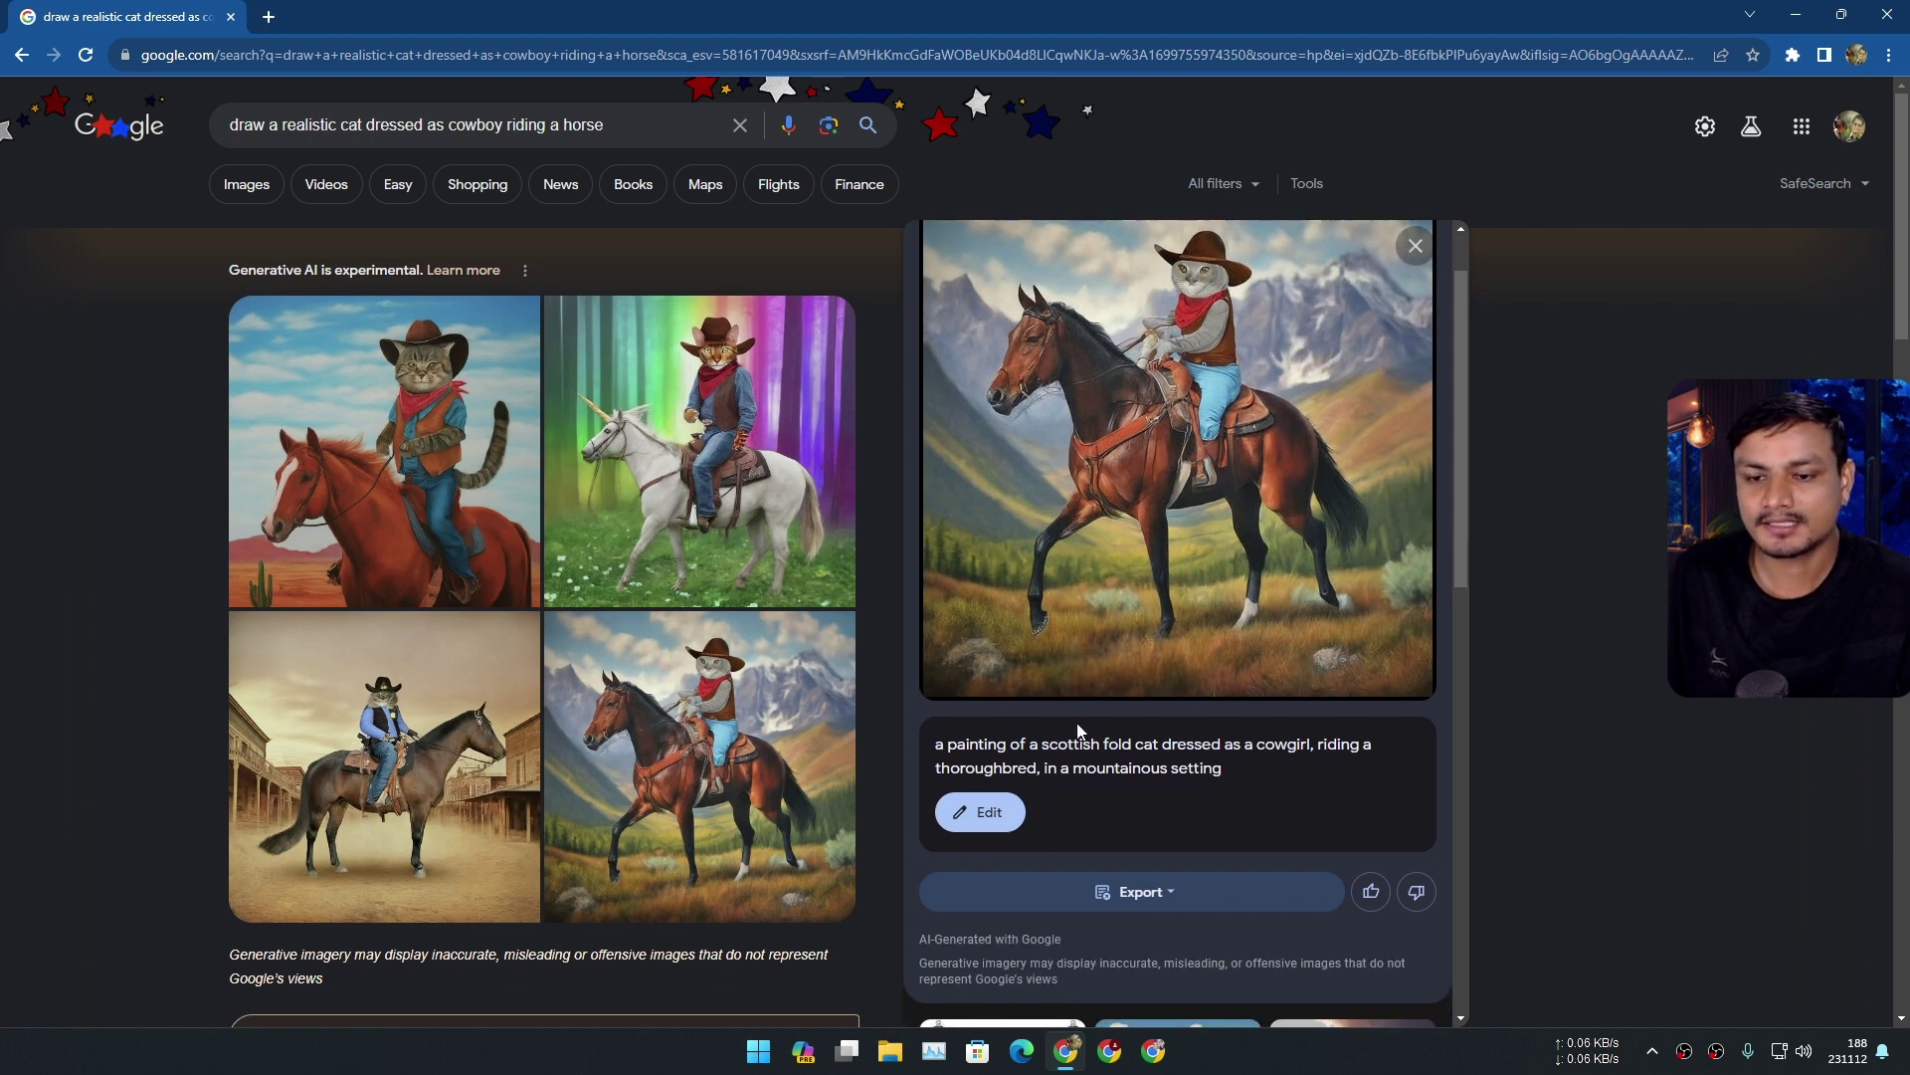
Open the mountain cowgirl image on its own editing page and focus its prompt.
click(983, 806)
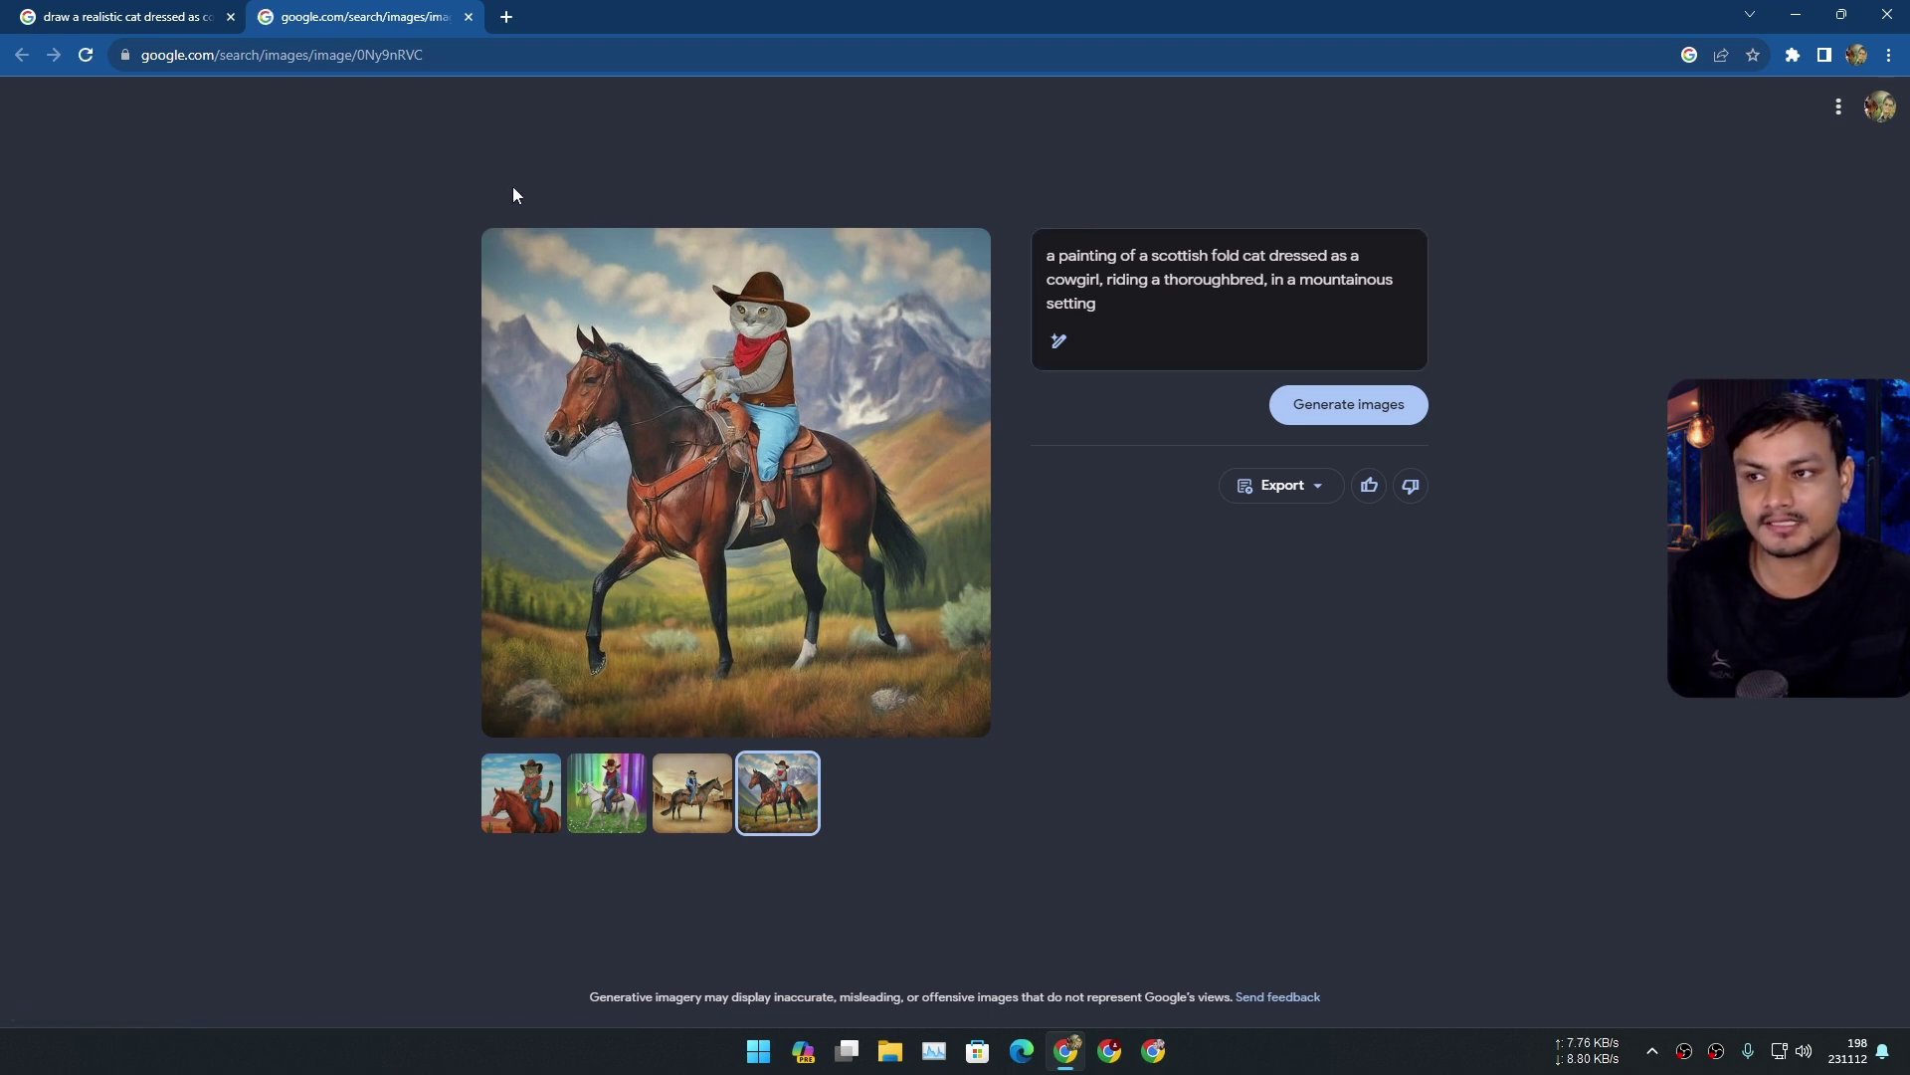
key(ctrl+l)
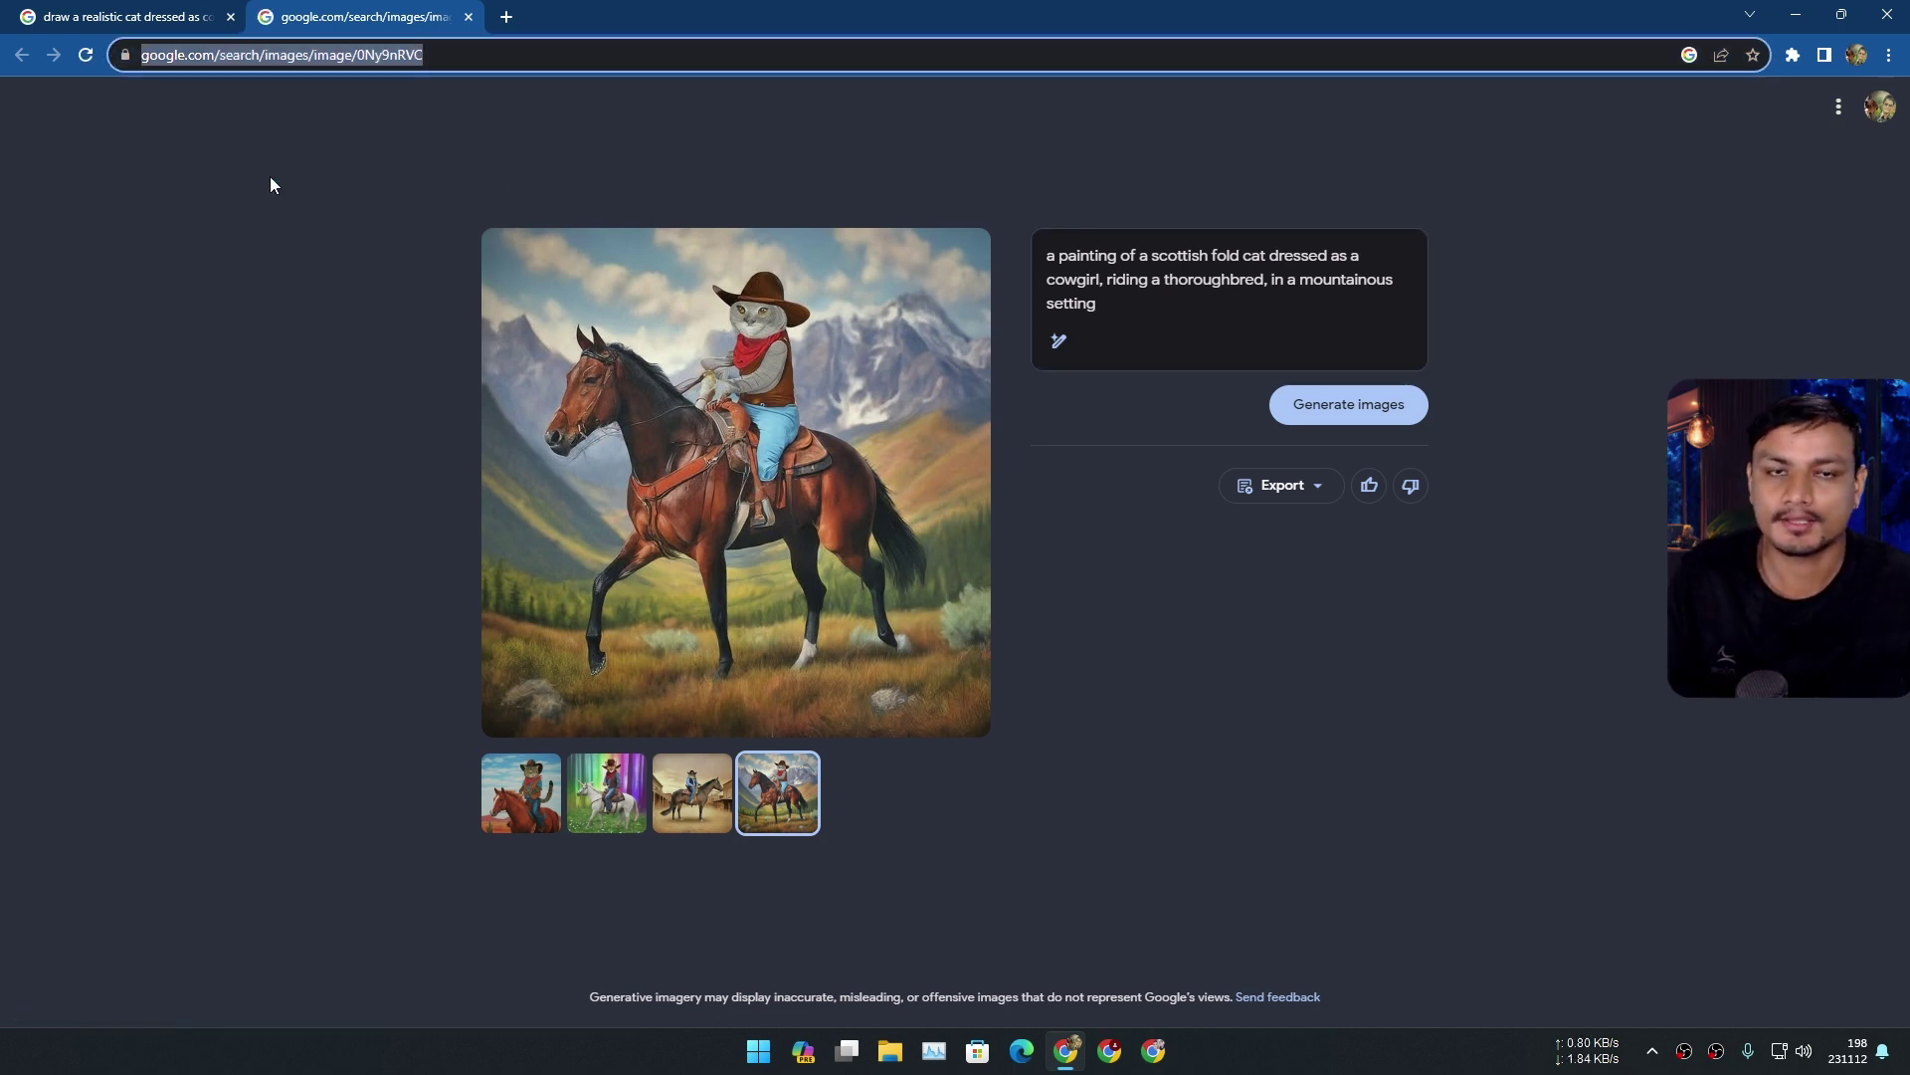
click(1035, 269)
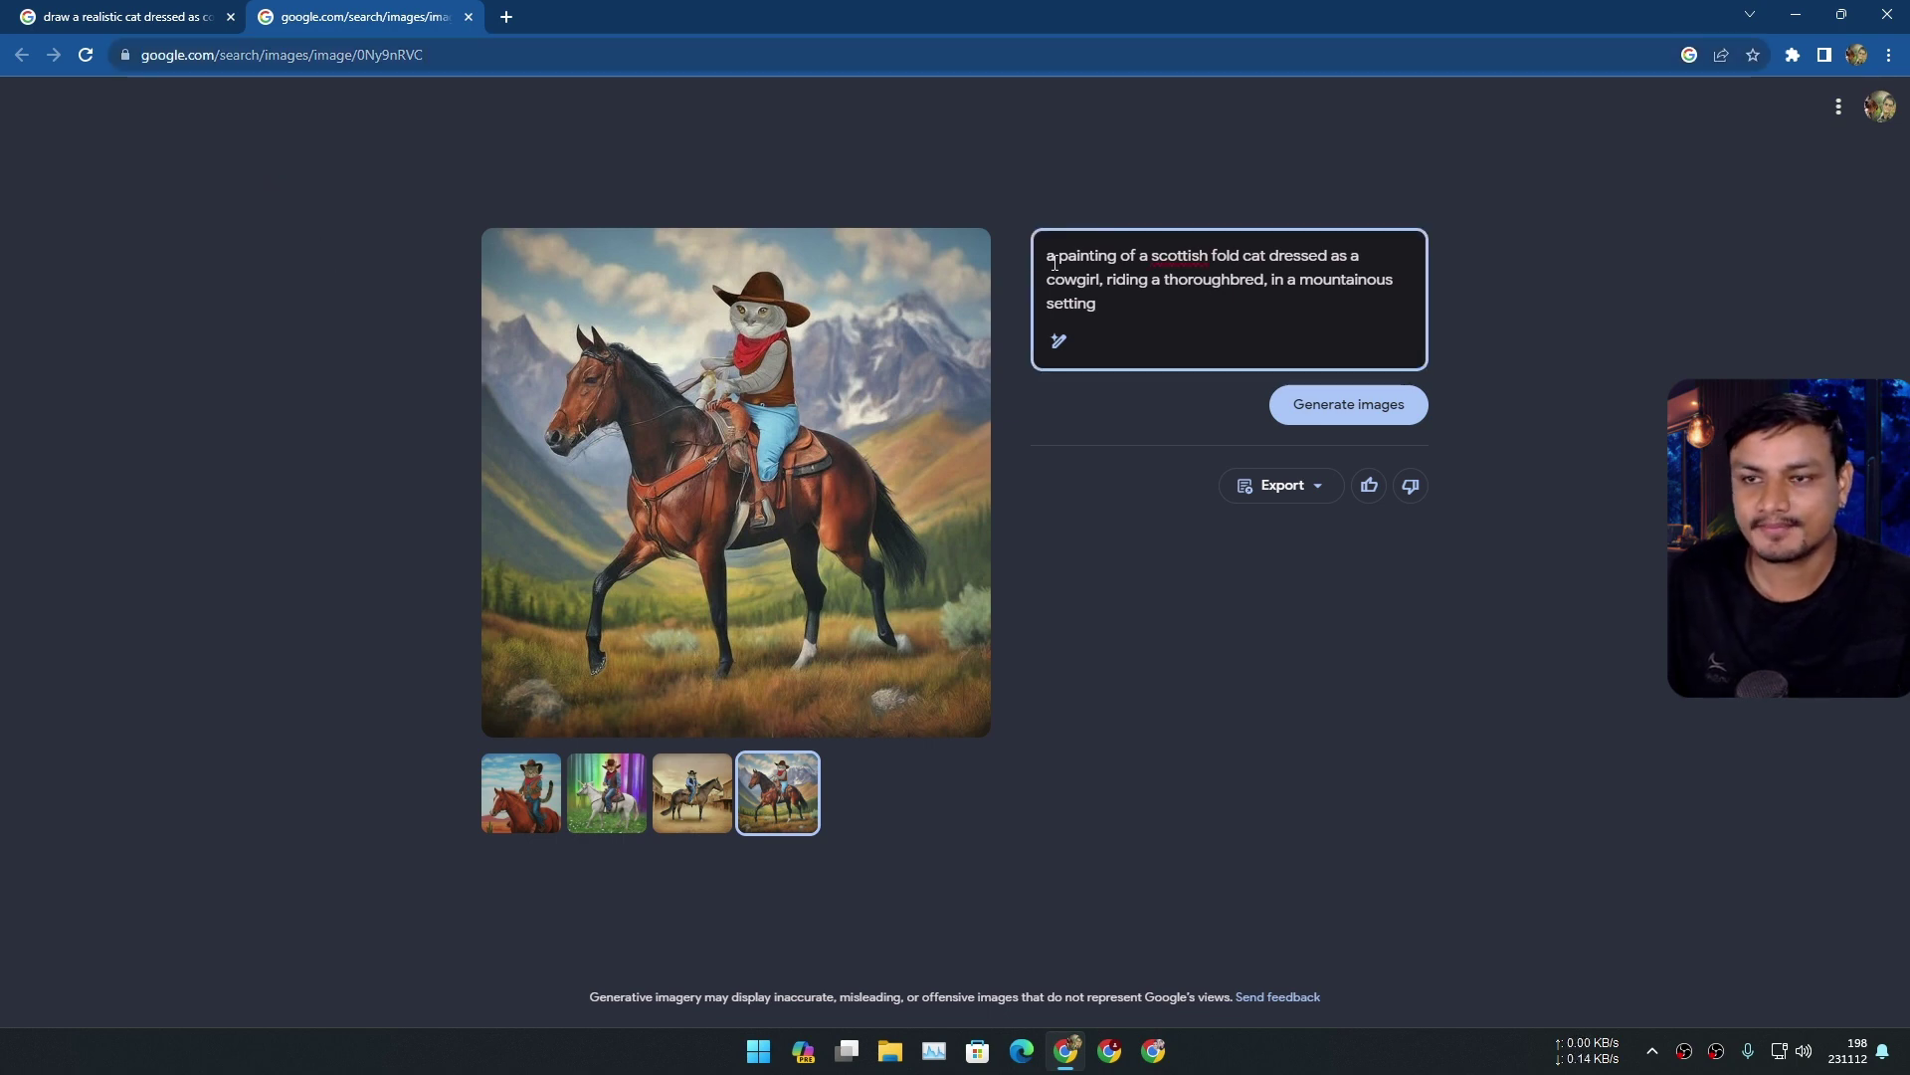
Step through the sheriff, unicorn and tabby thumbnails, ending back on the mountain cowgirl image.
click(704, 791)
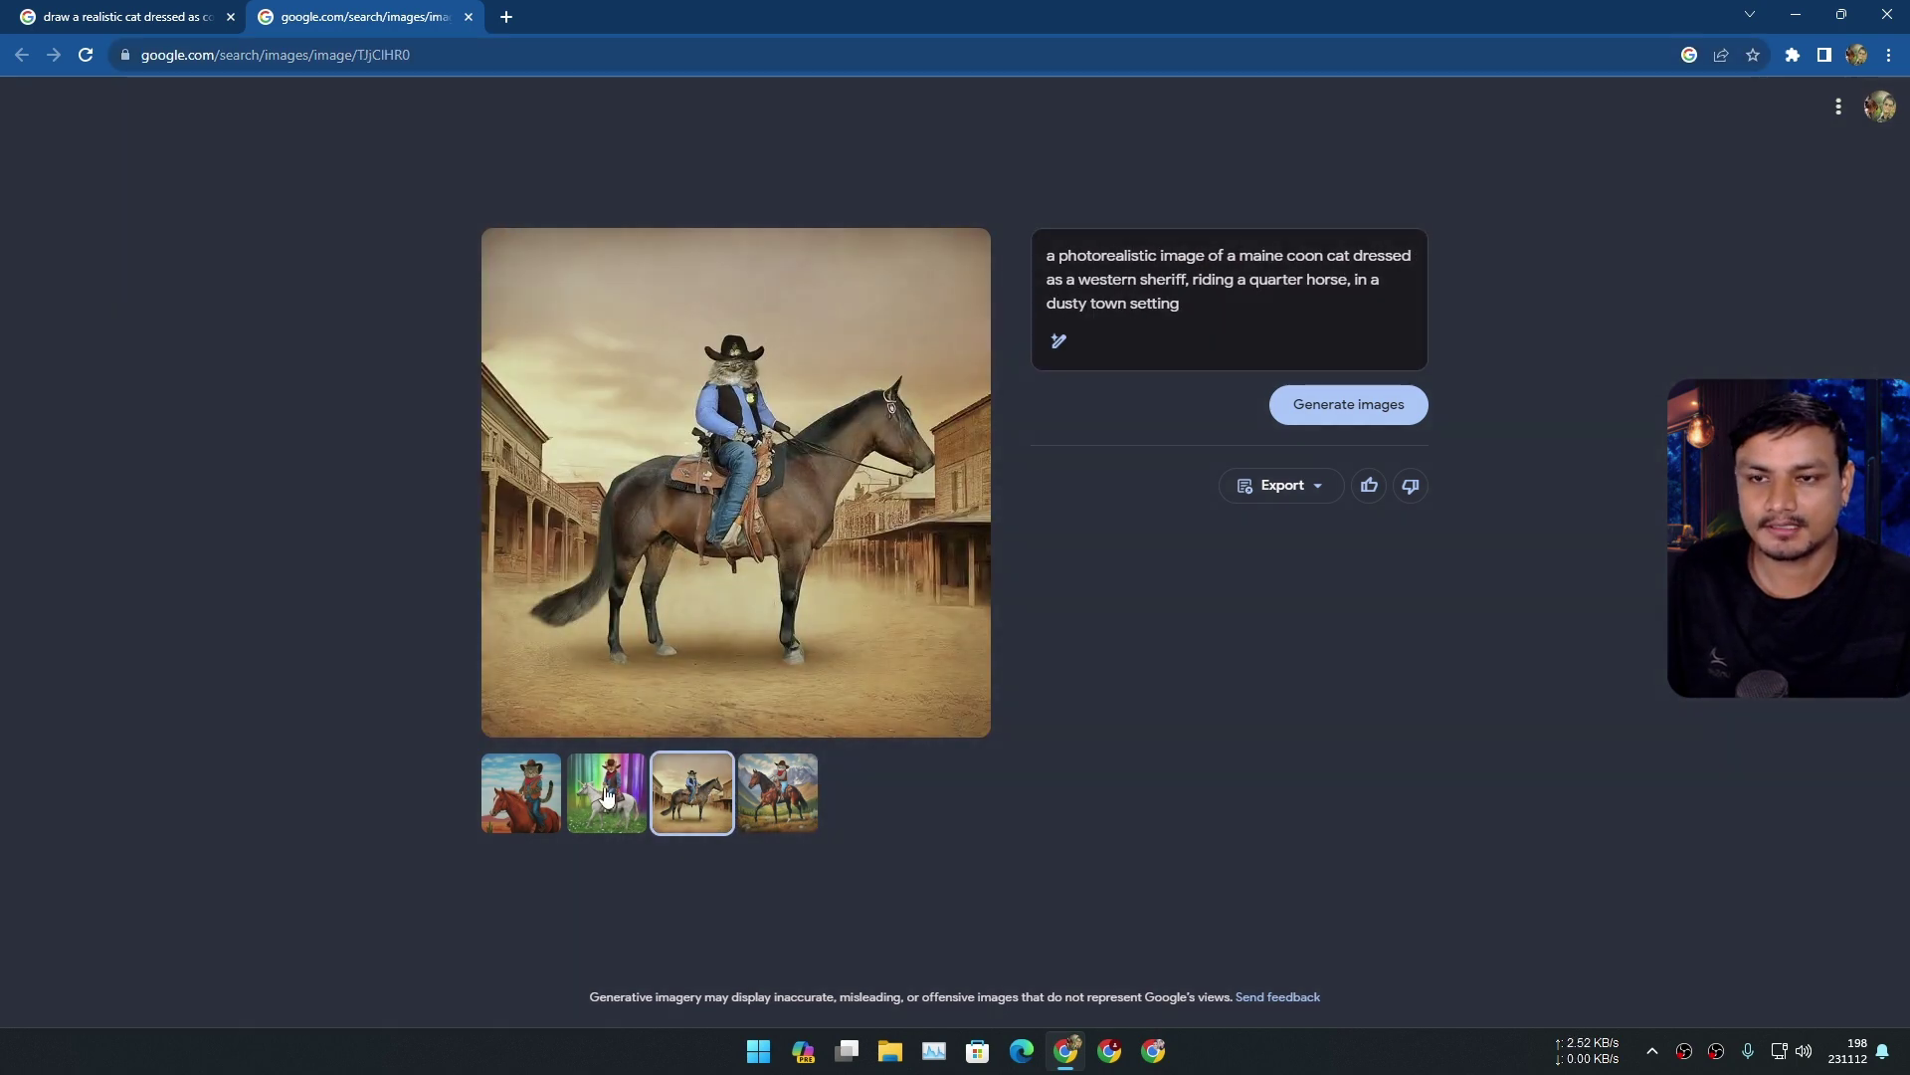
click(607, 793)
click(537, 796)
click(709, 796)
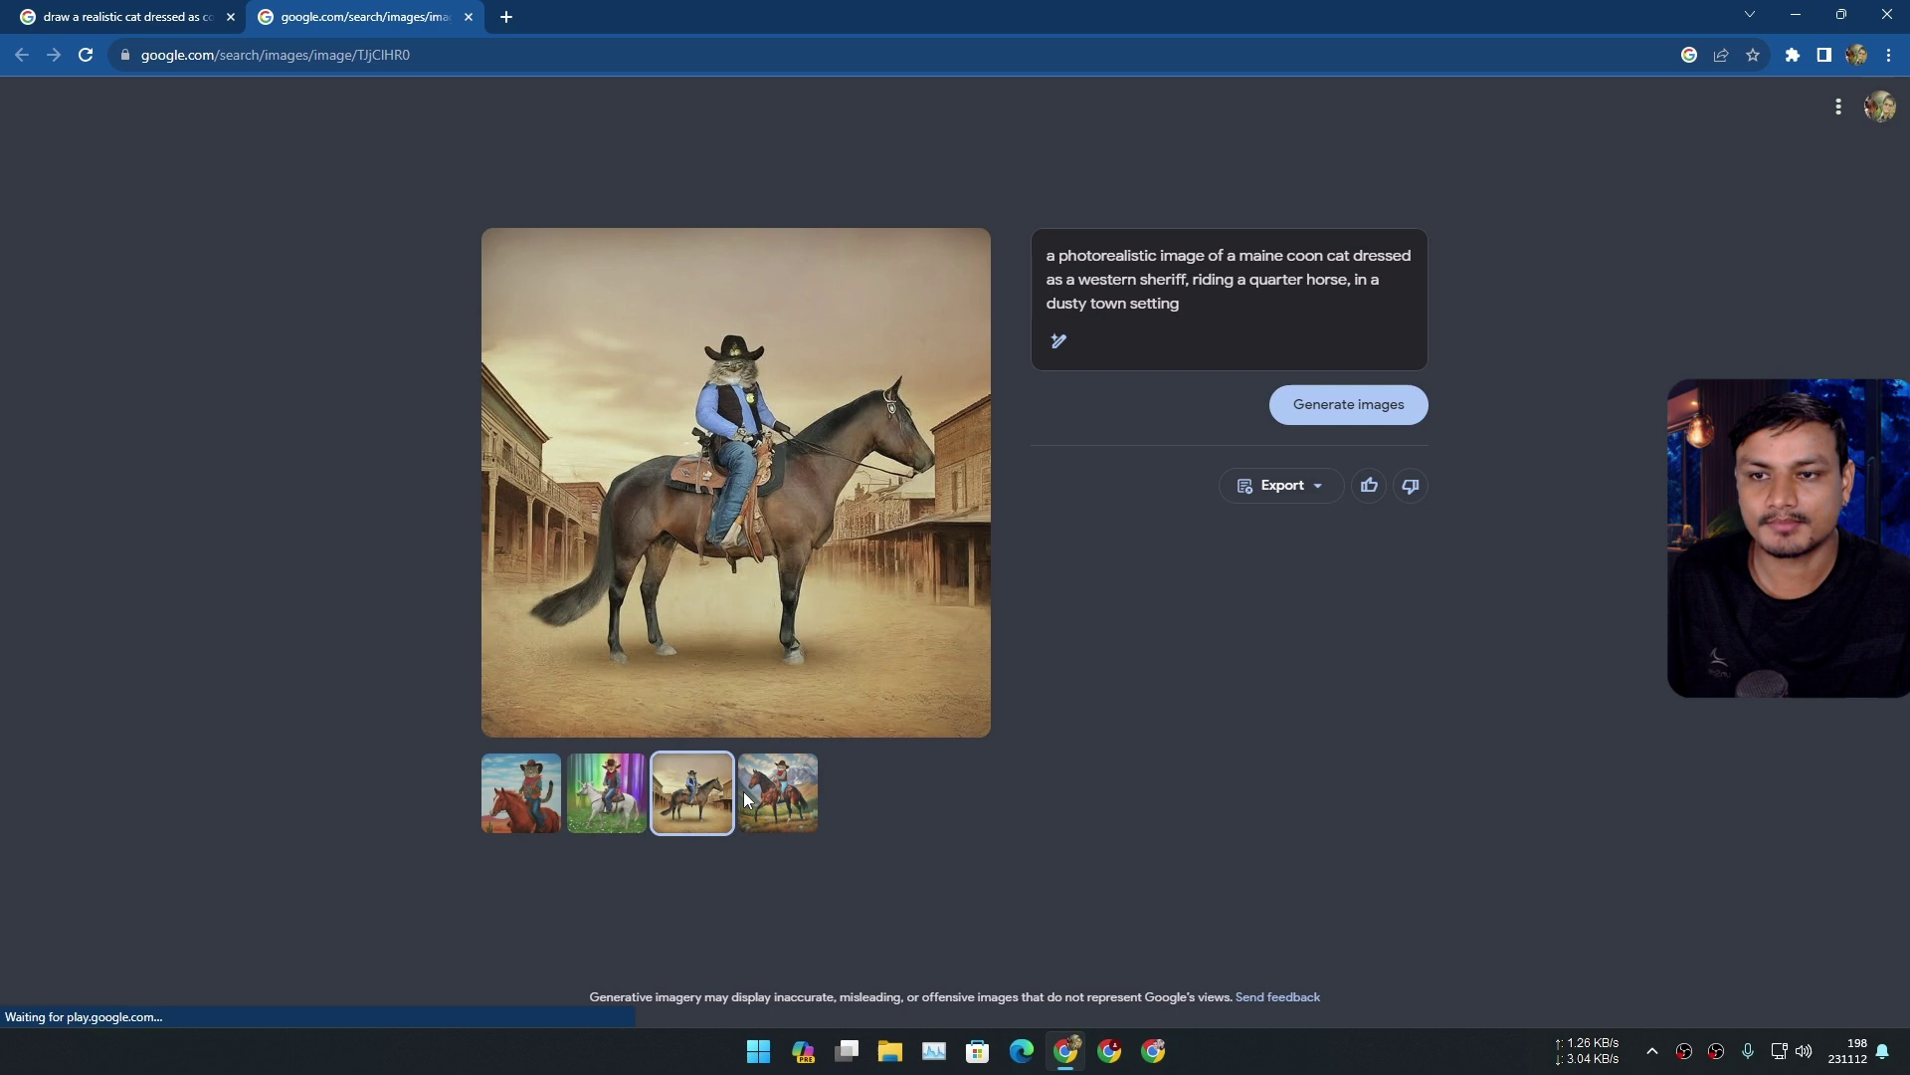
click(612, 796)
click(522, 791)
click(607, 793)
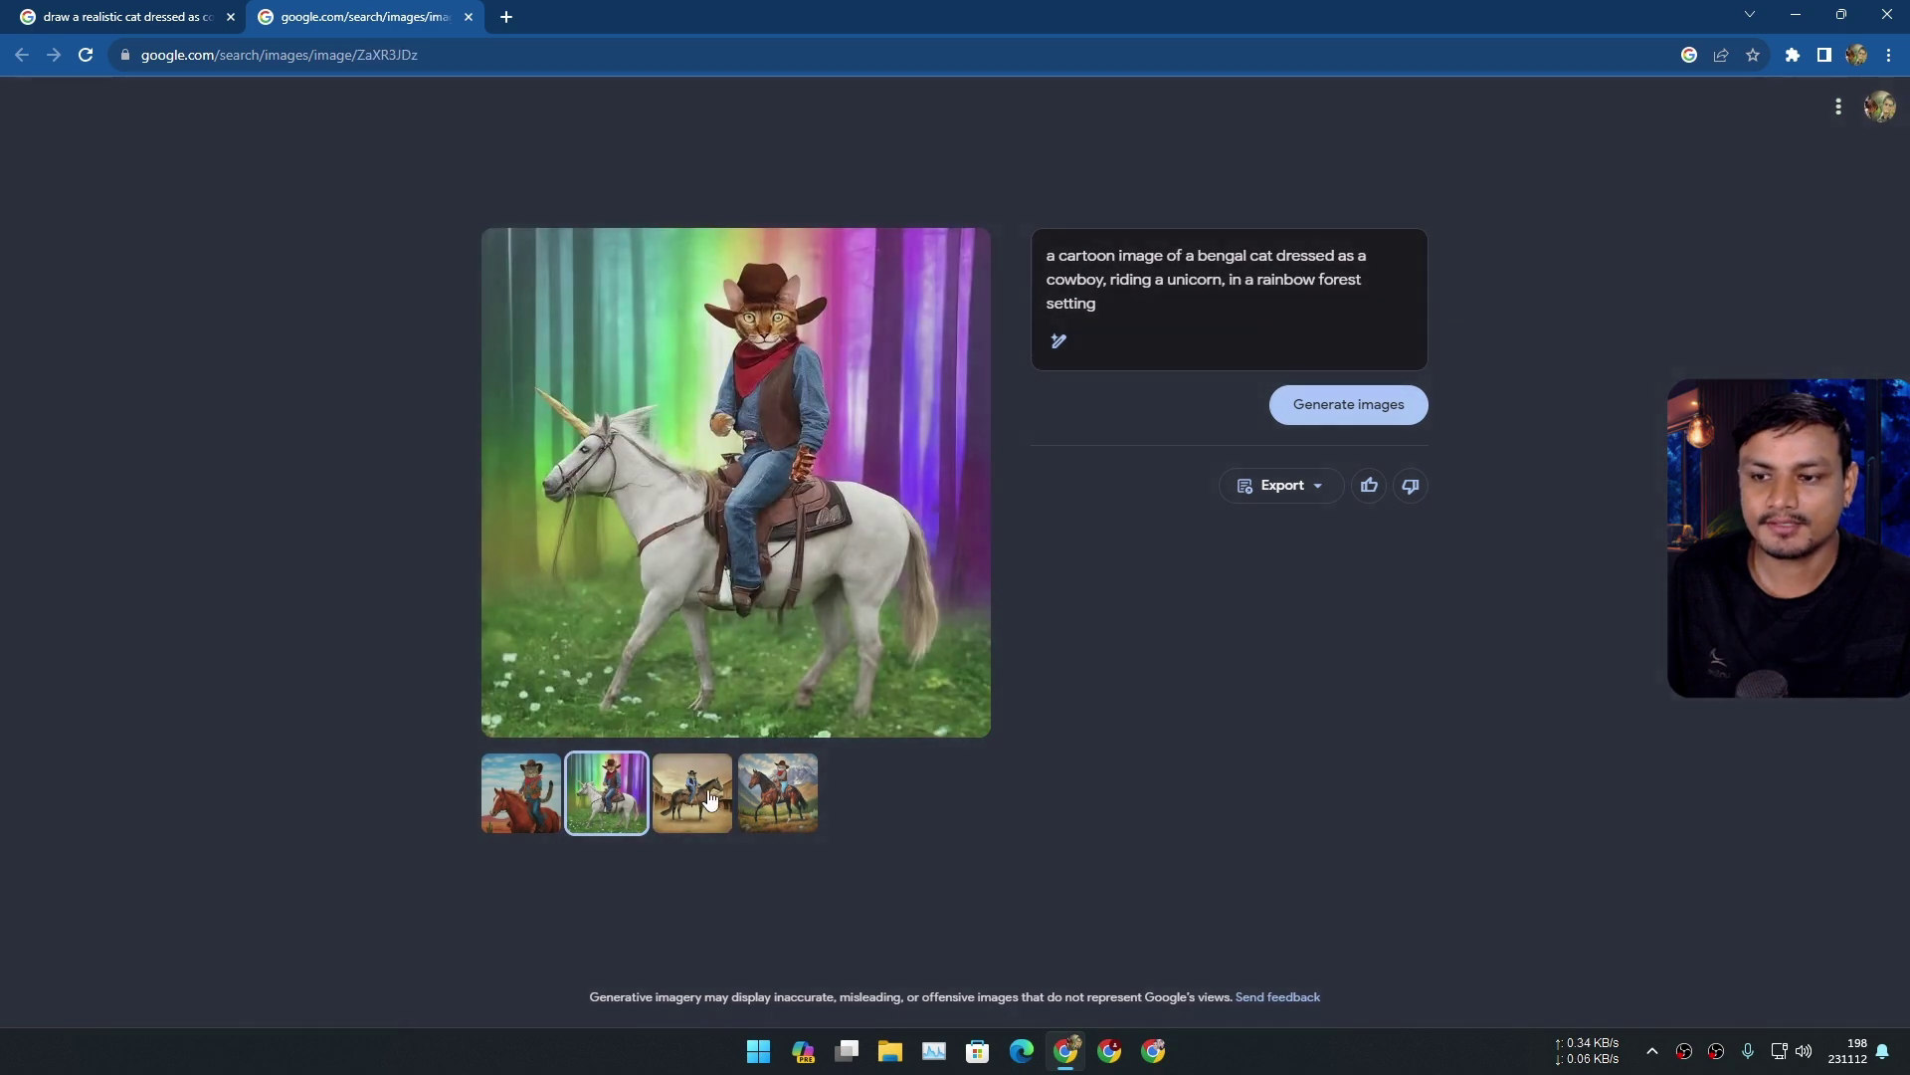
click(692, 793)
click(778, 793)
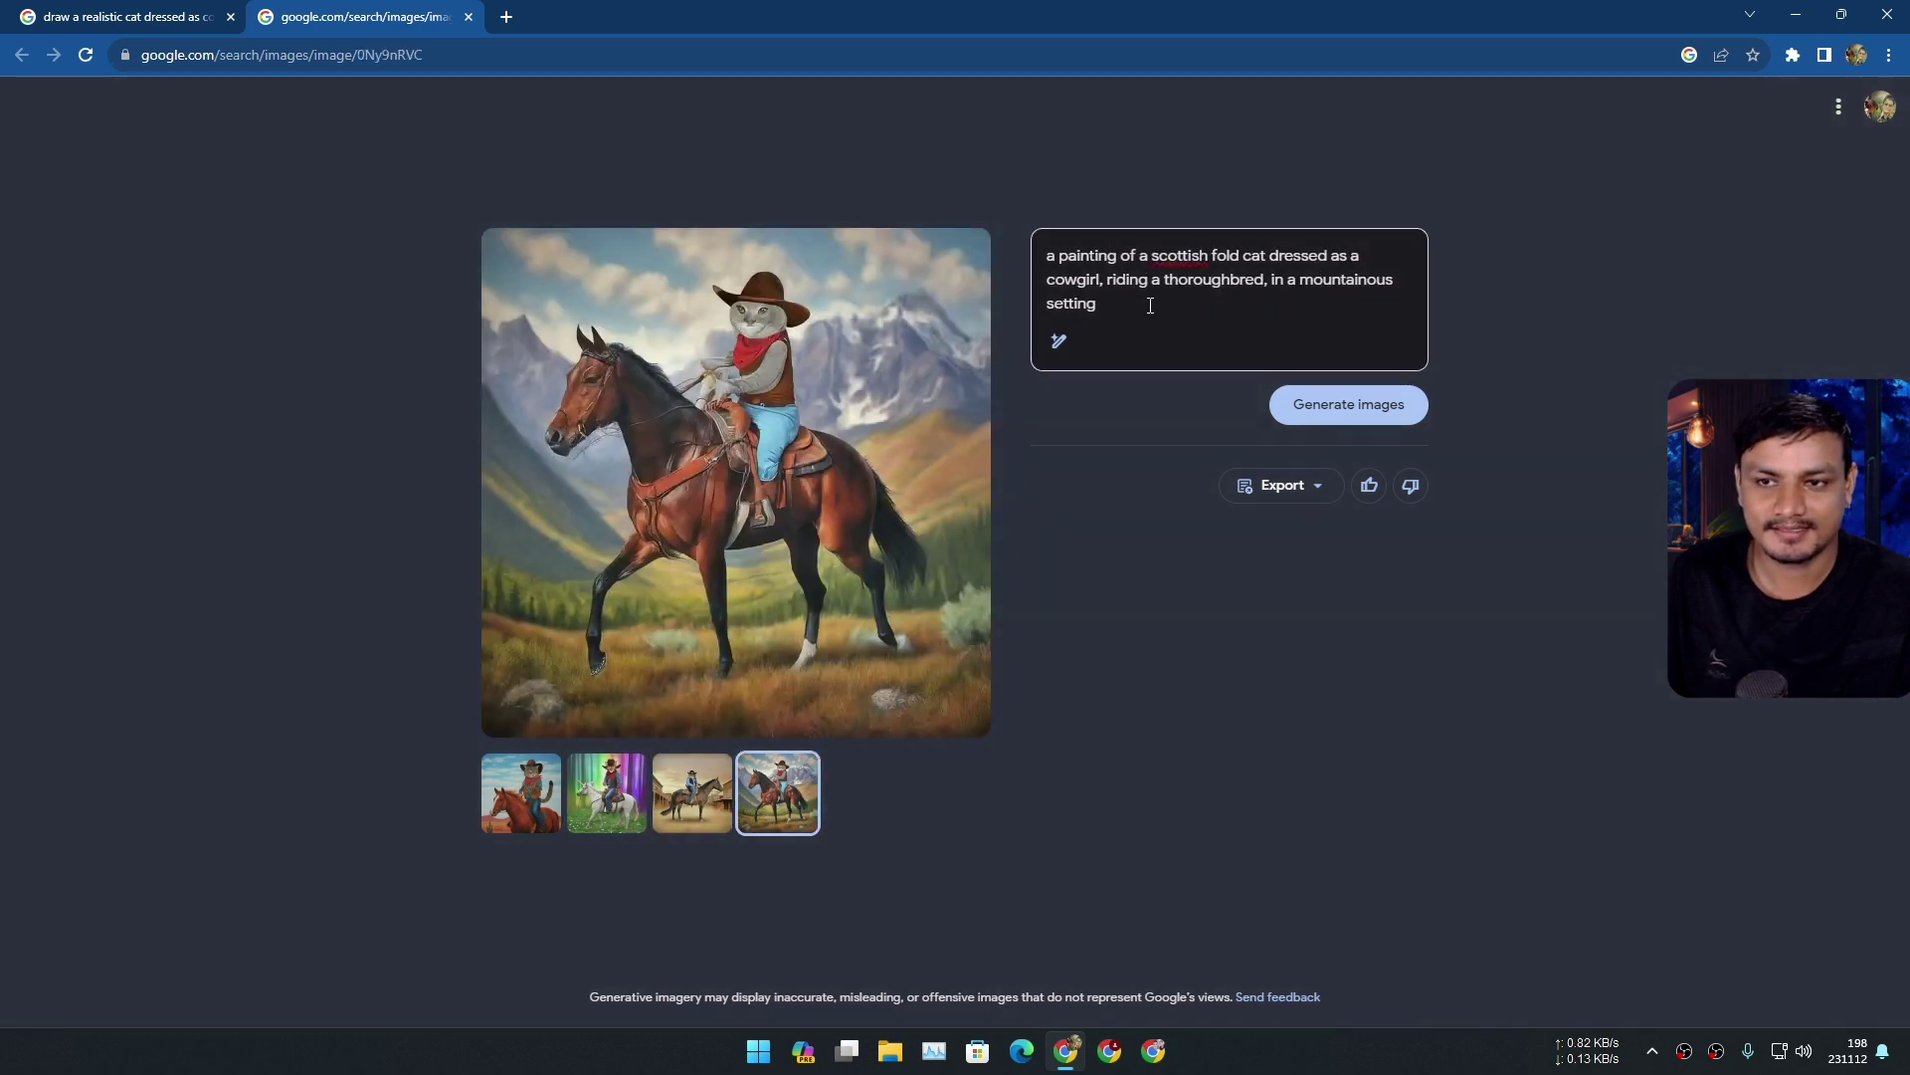
Check the search query in the results tab, then put the caret at the end of the cowgirl prompt.
click(97, 14)
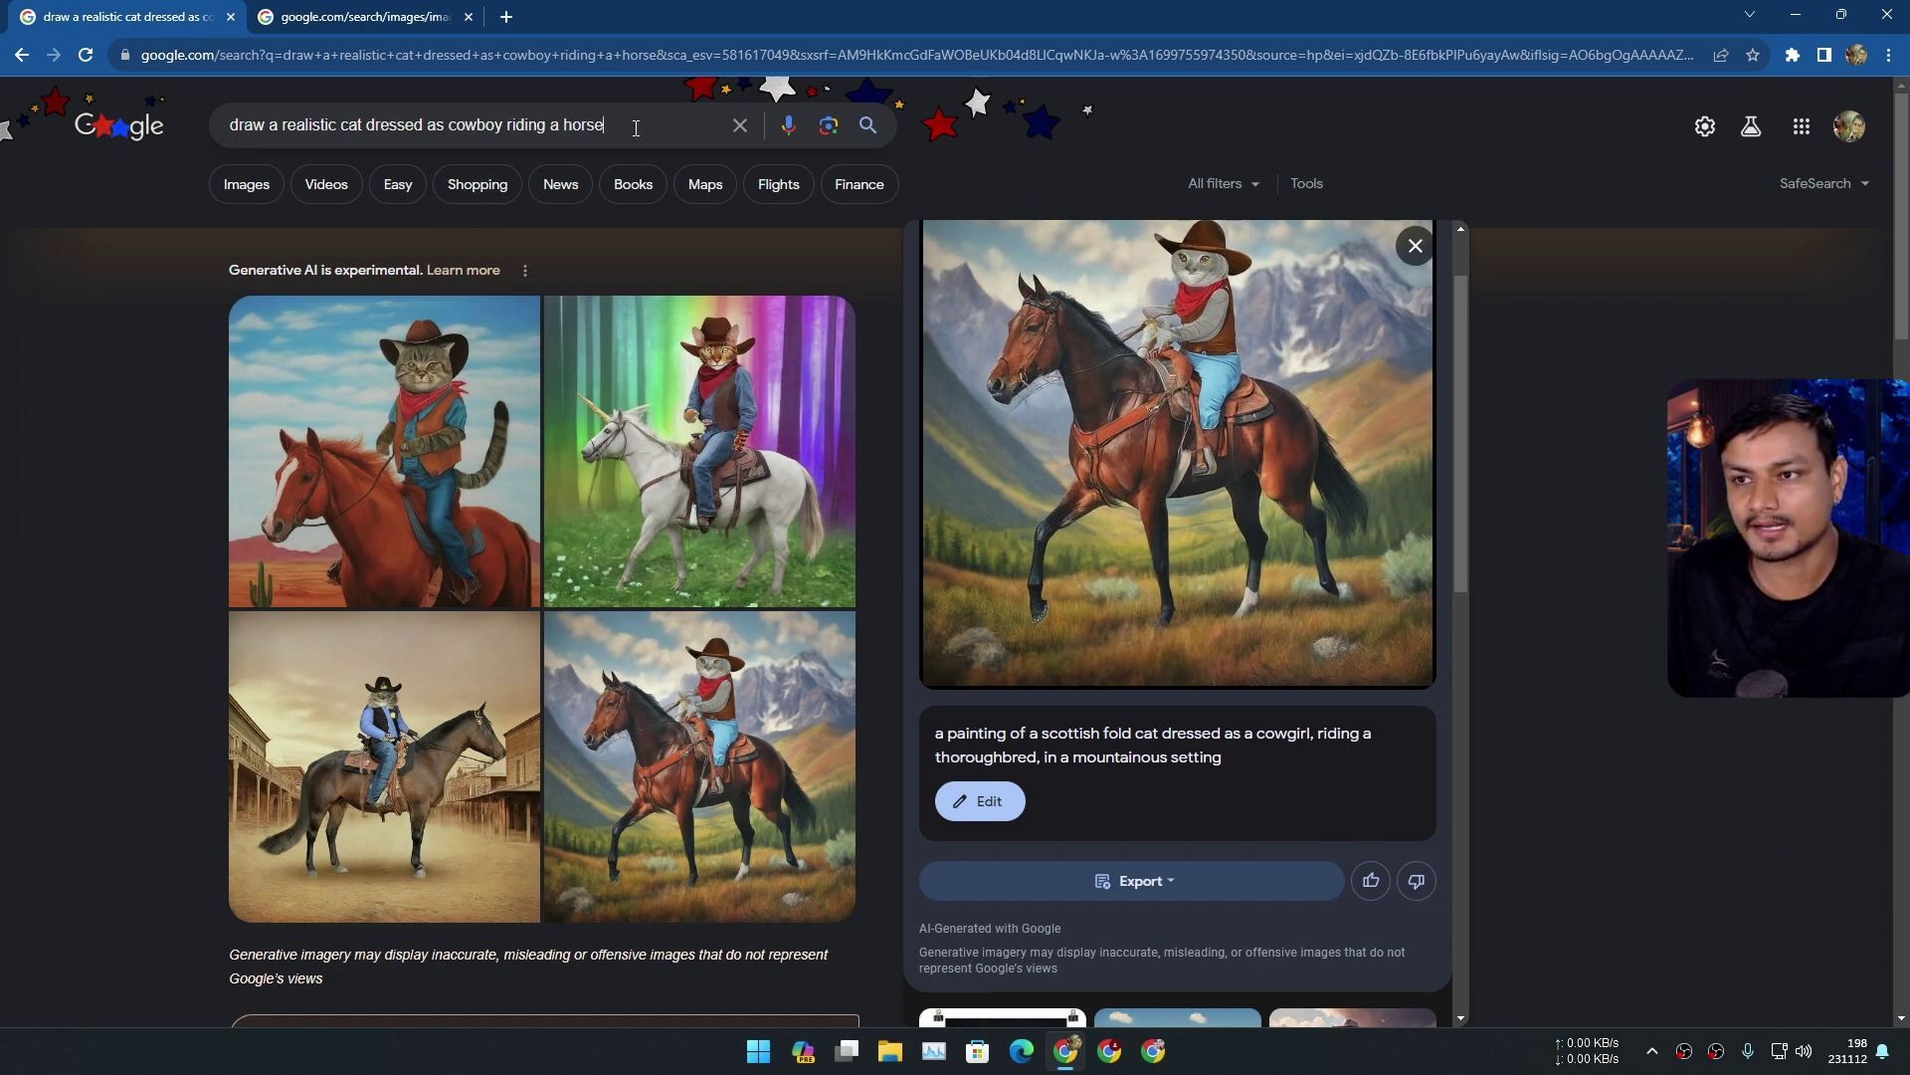
drag(634, 128, 217, 123)
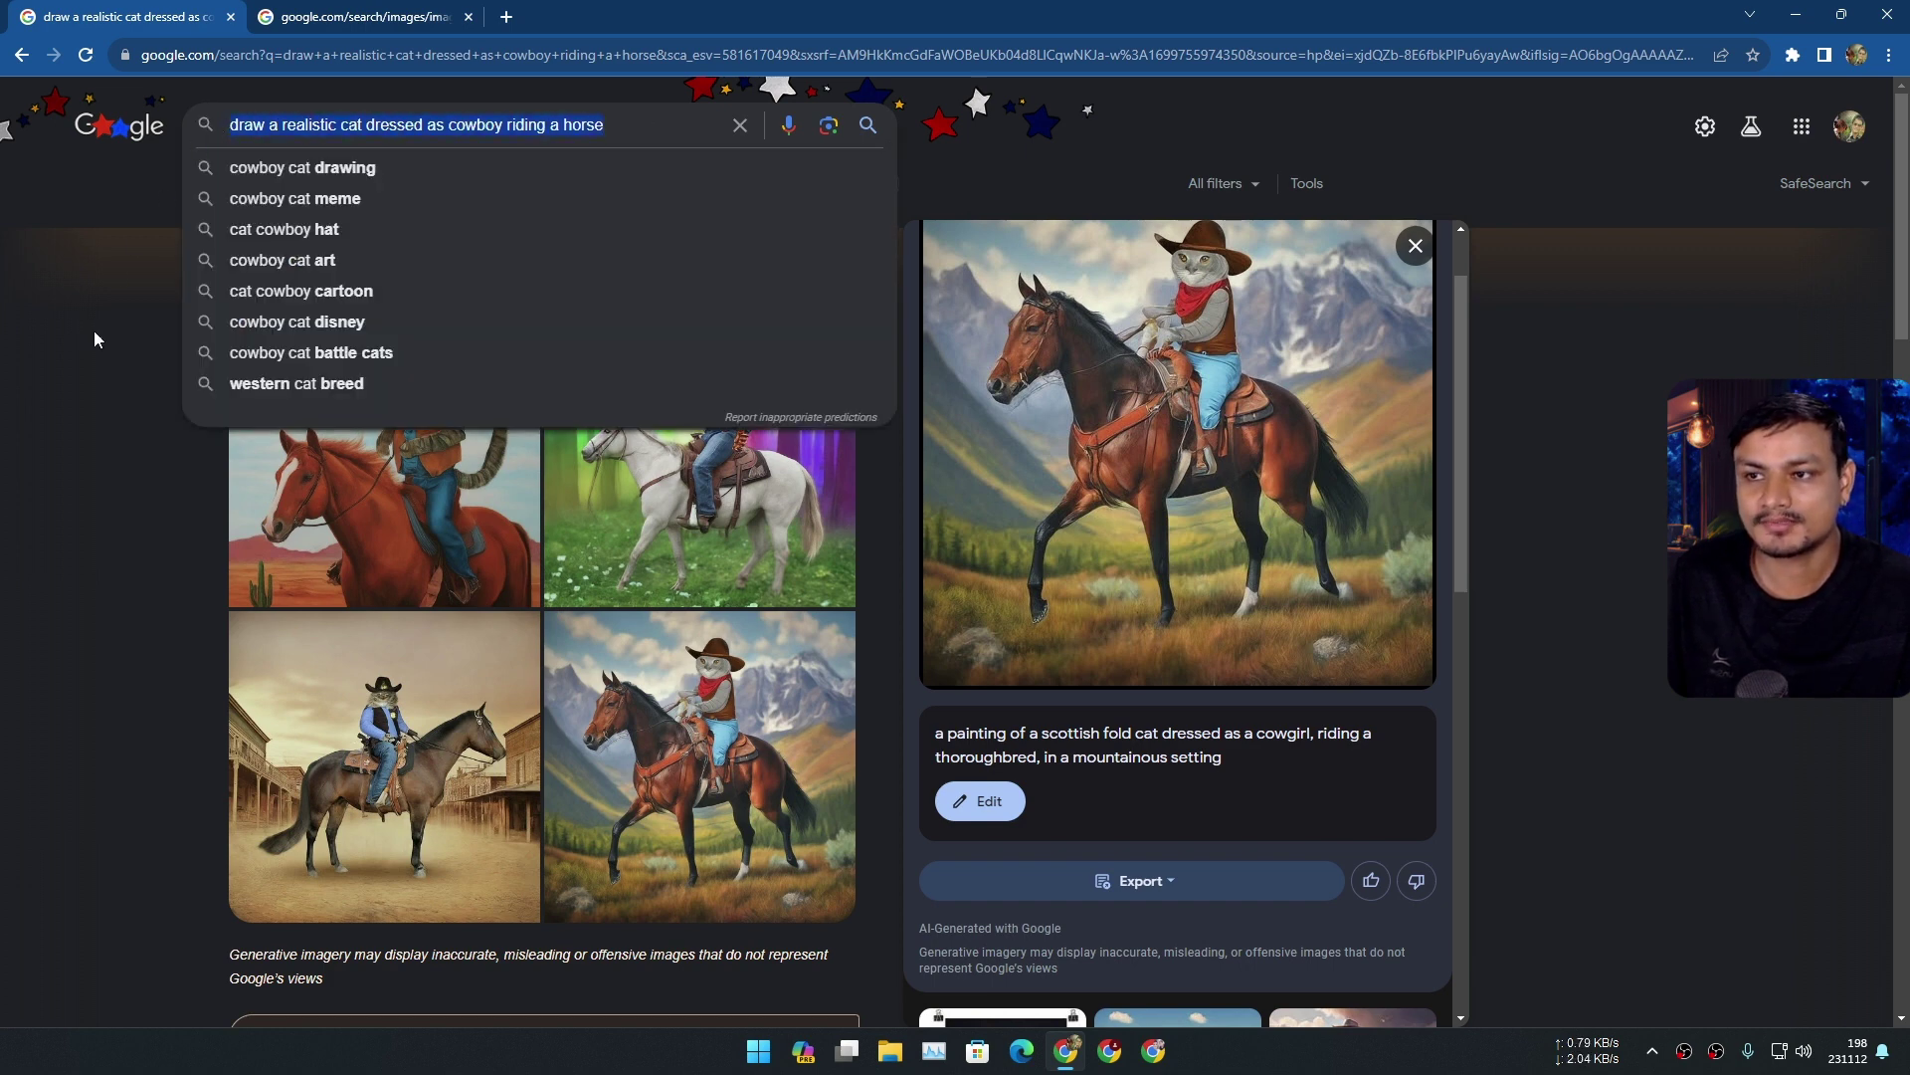
click(93, 330)
click(360, 17)
click(1168, 320)
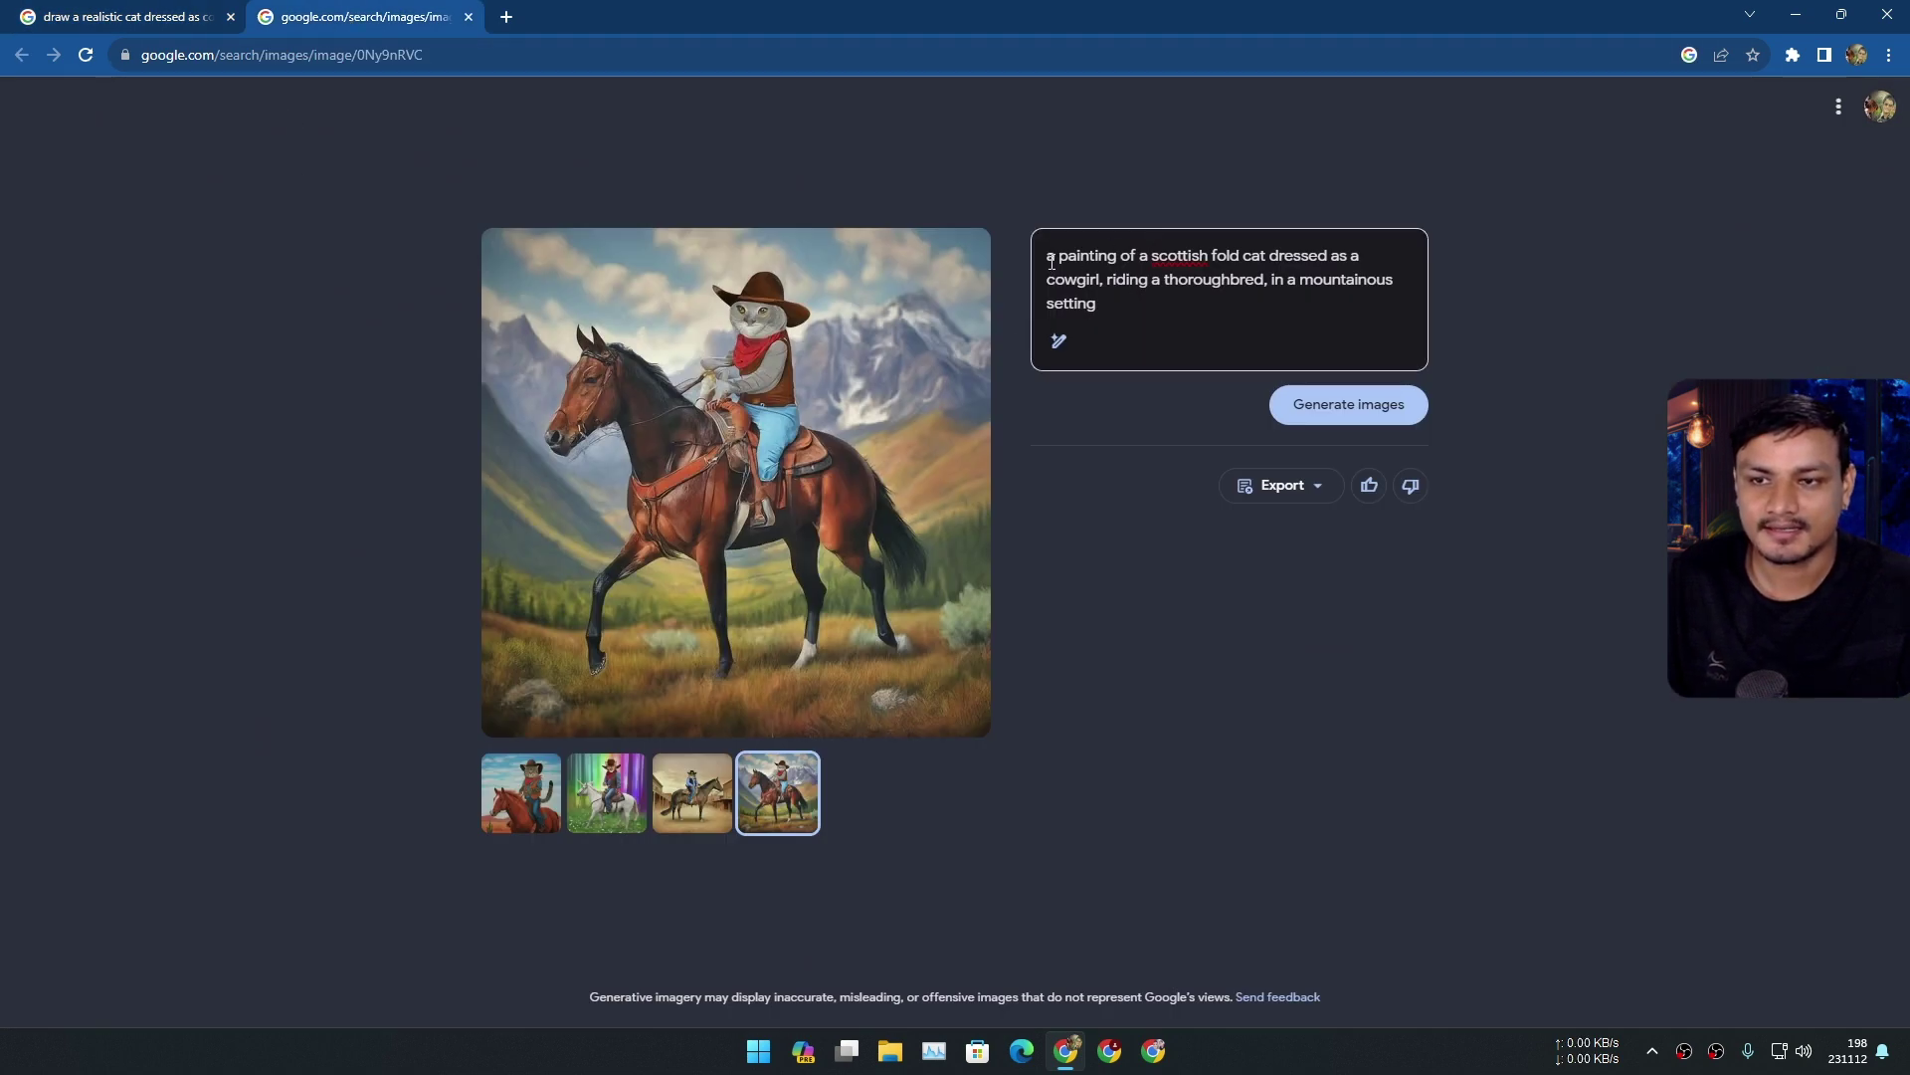
drag(1052, 262, 1134, 309)
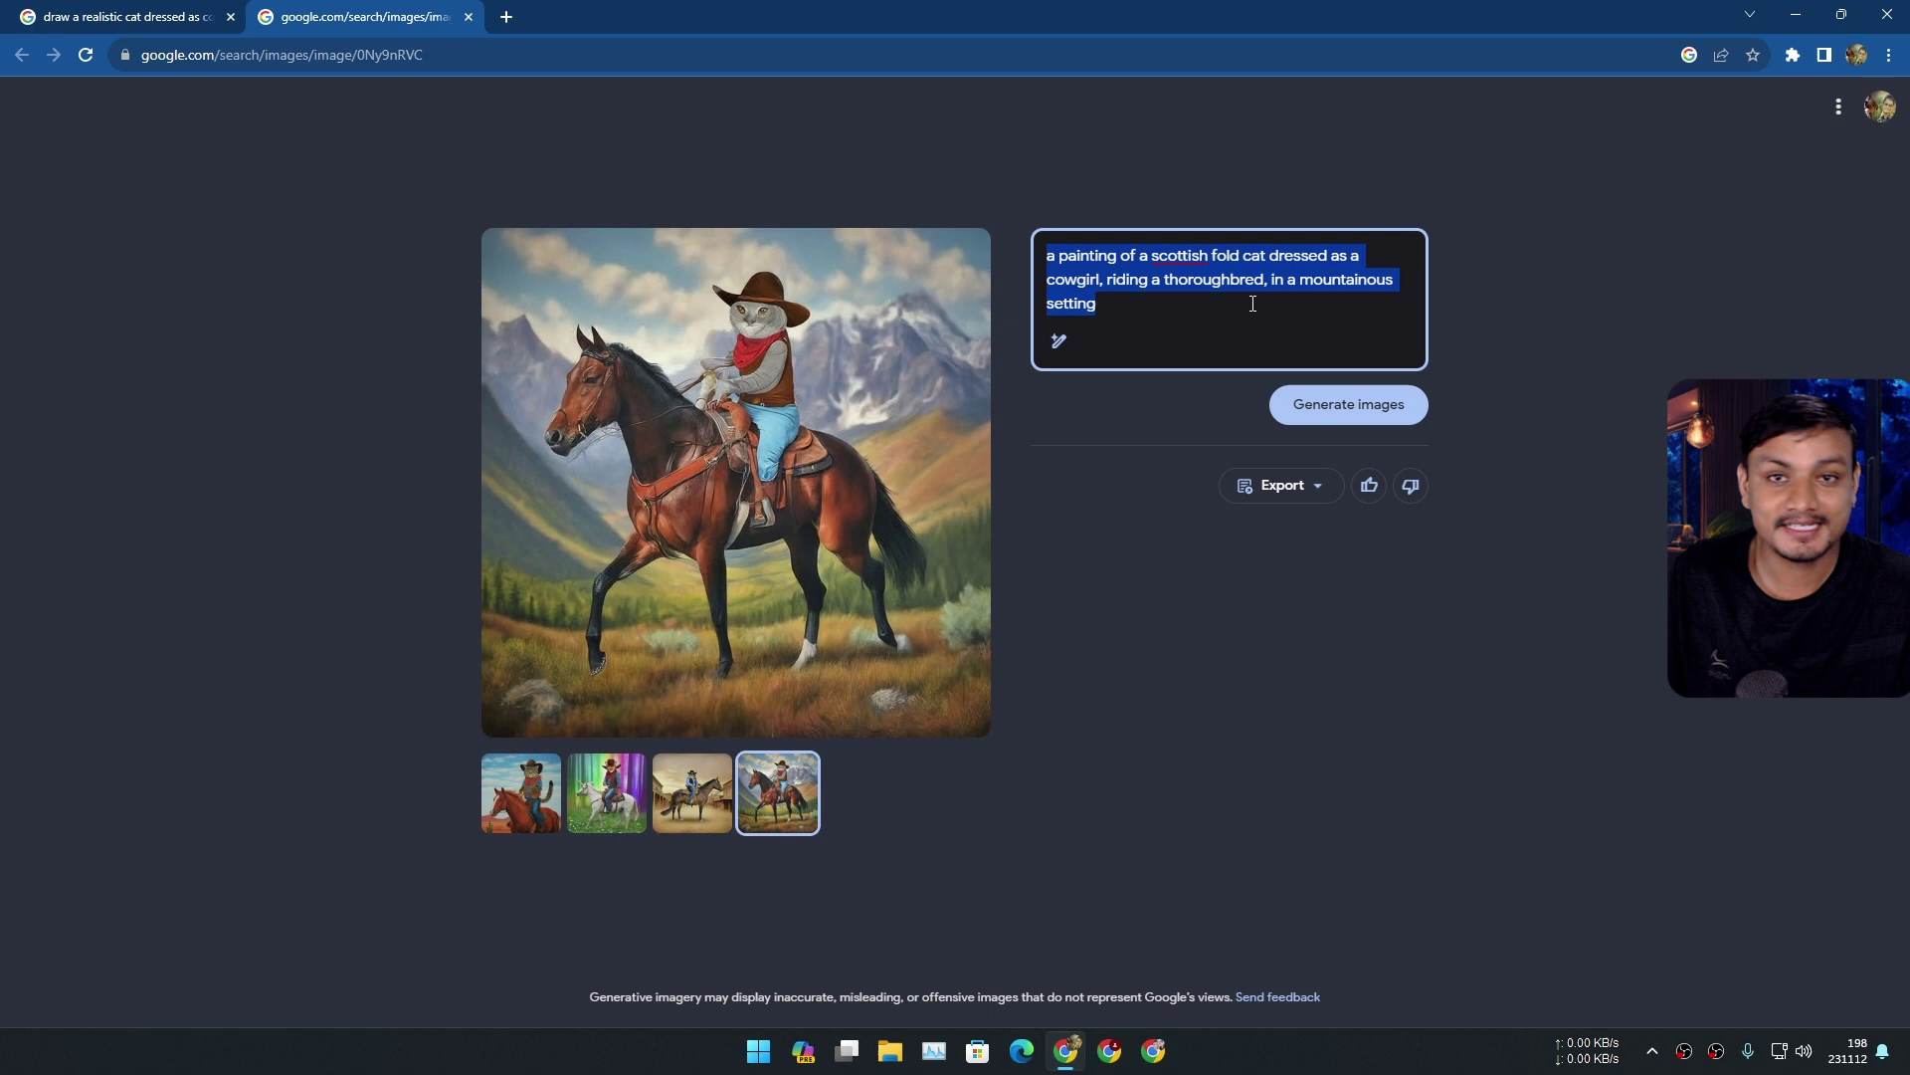
click(1184, 308)
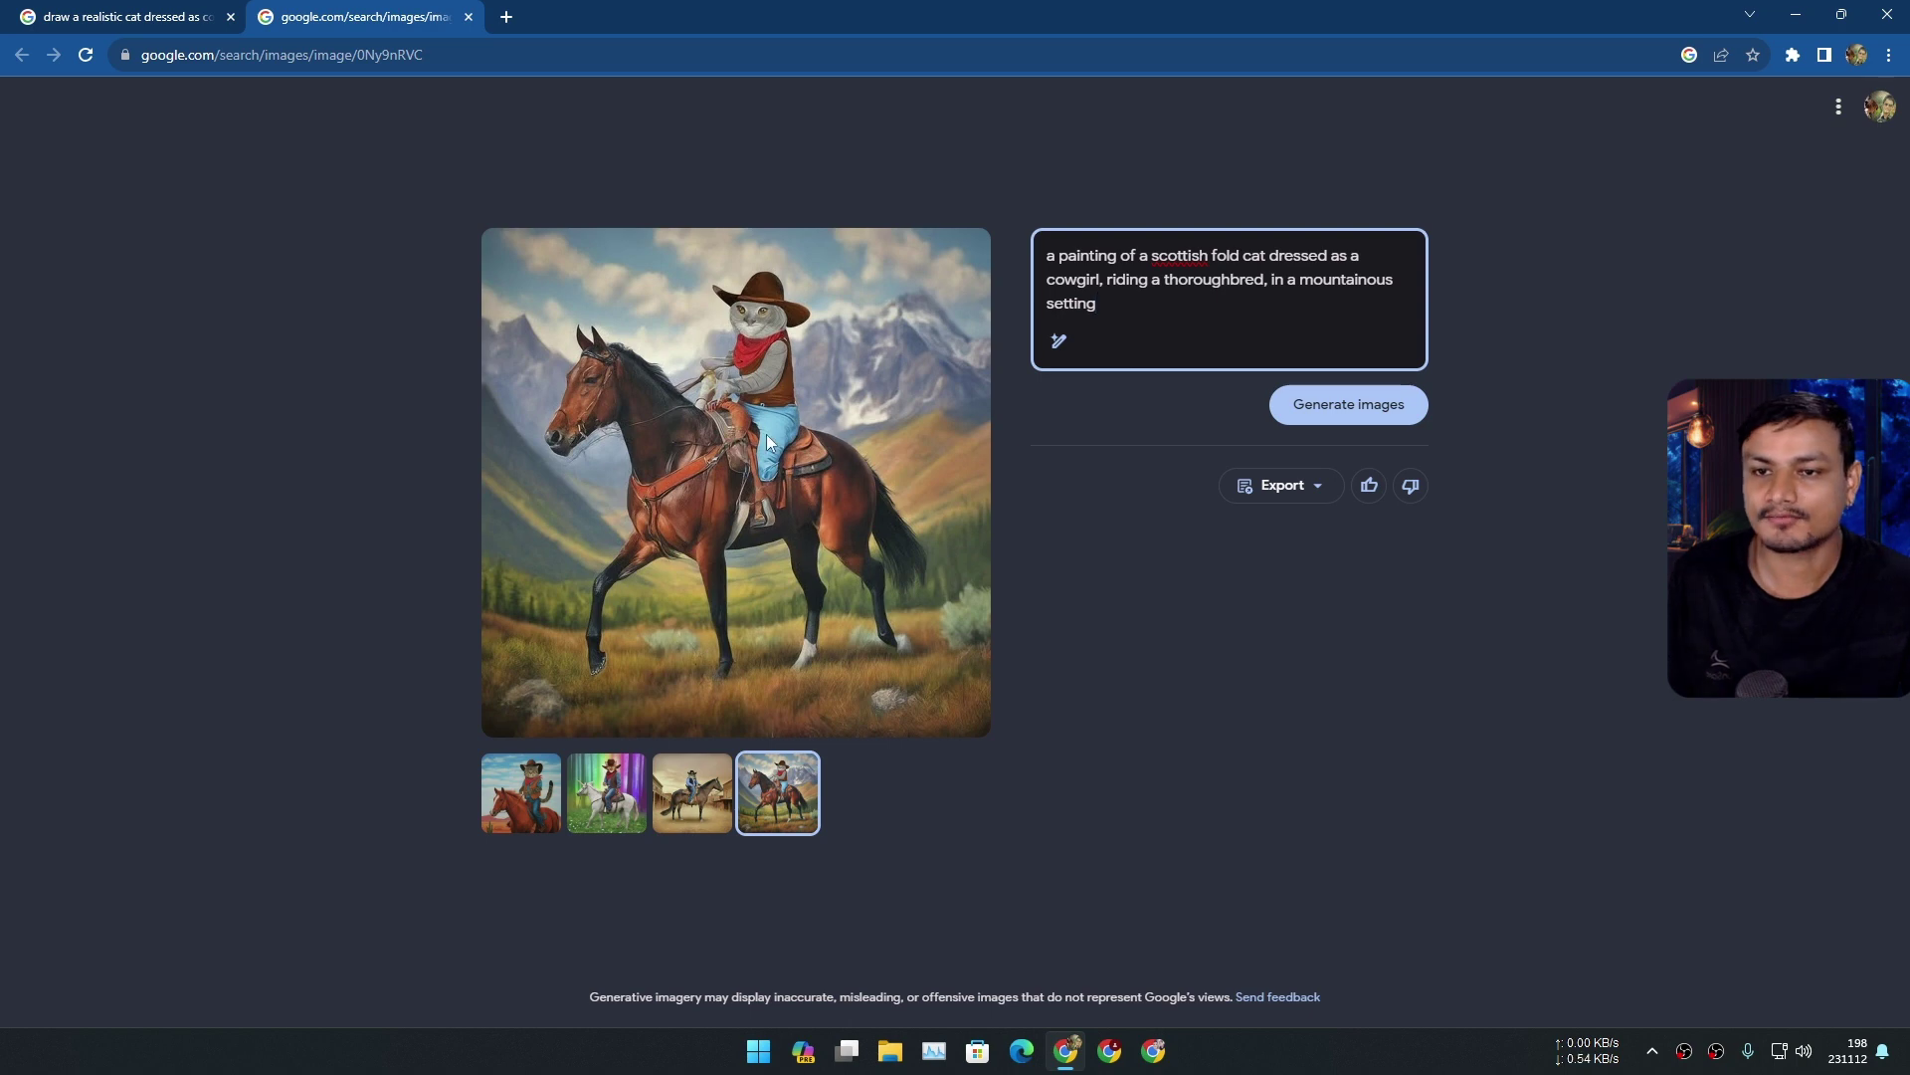
Expand the prompt into a detailed watercolor painting description and generate new images from it.
click(1068, 345)
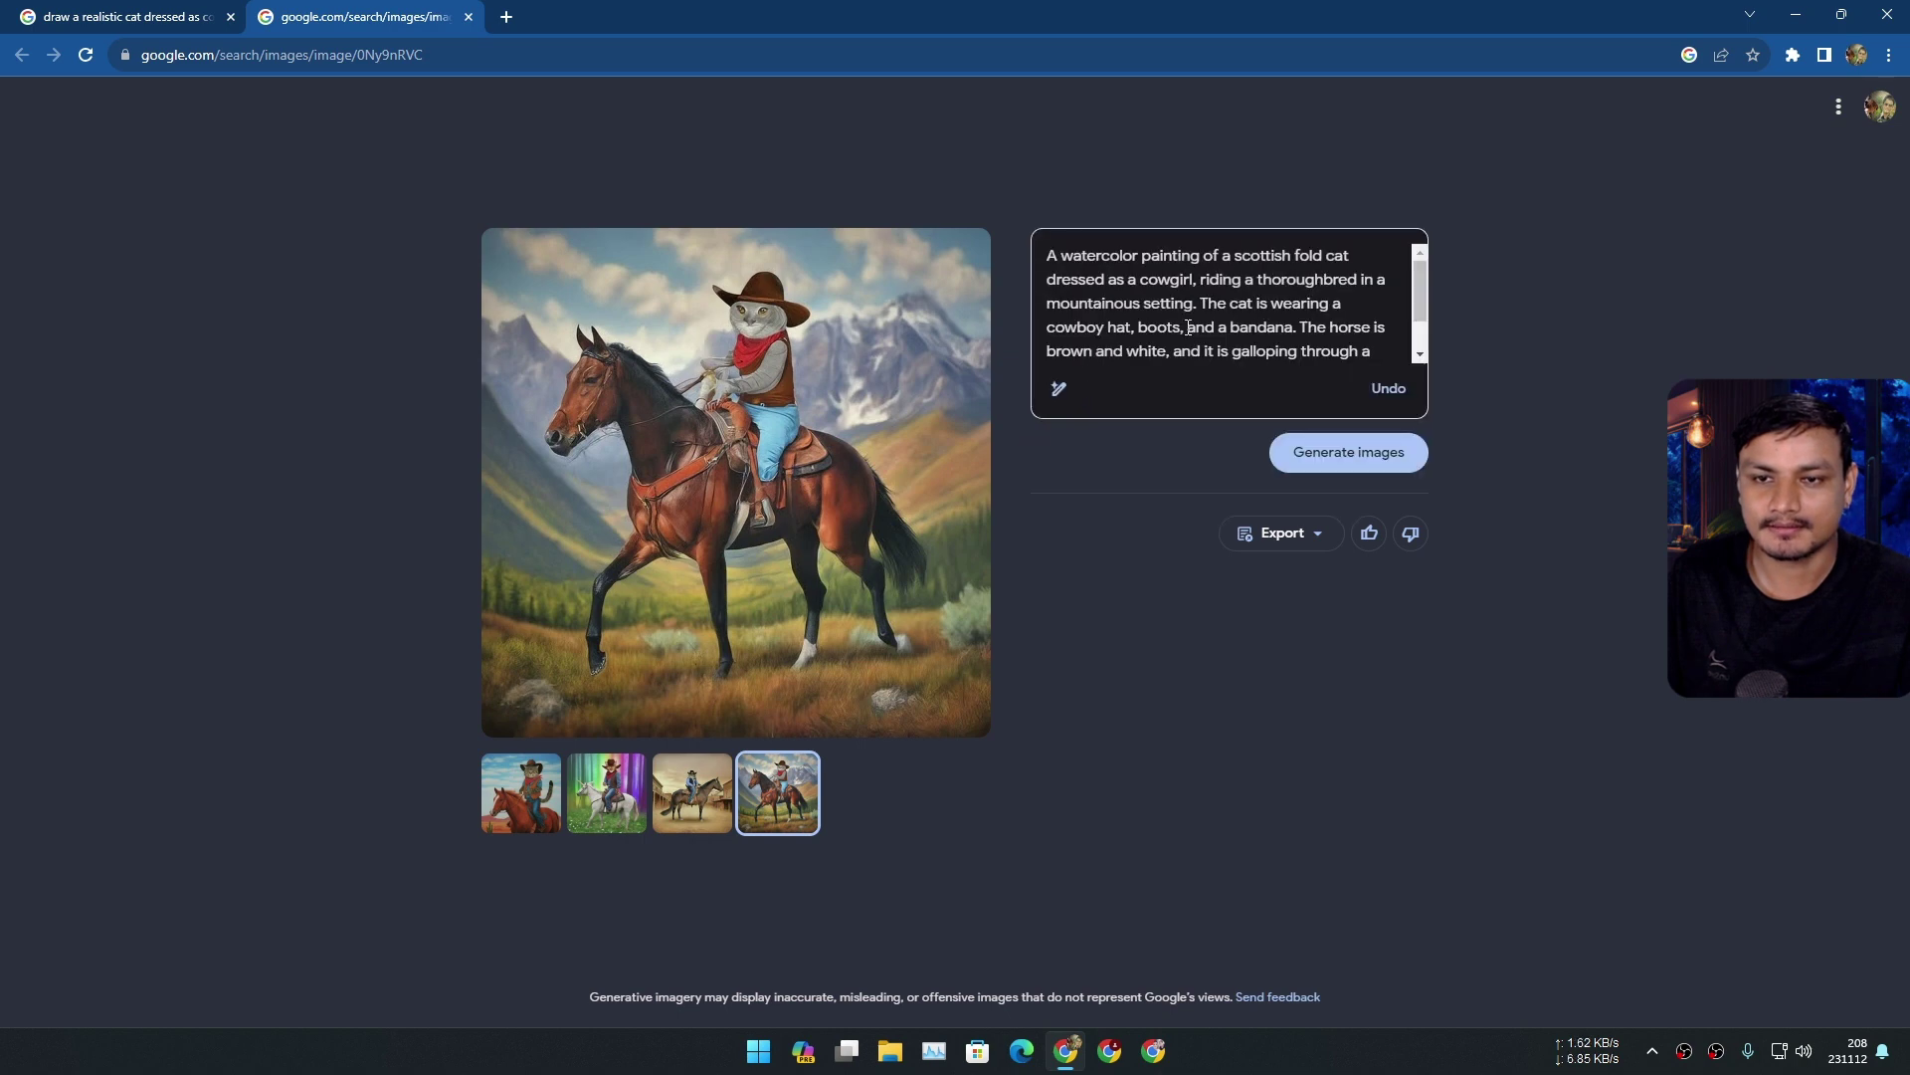
click(1421, 291)
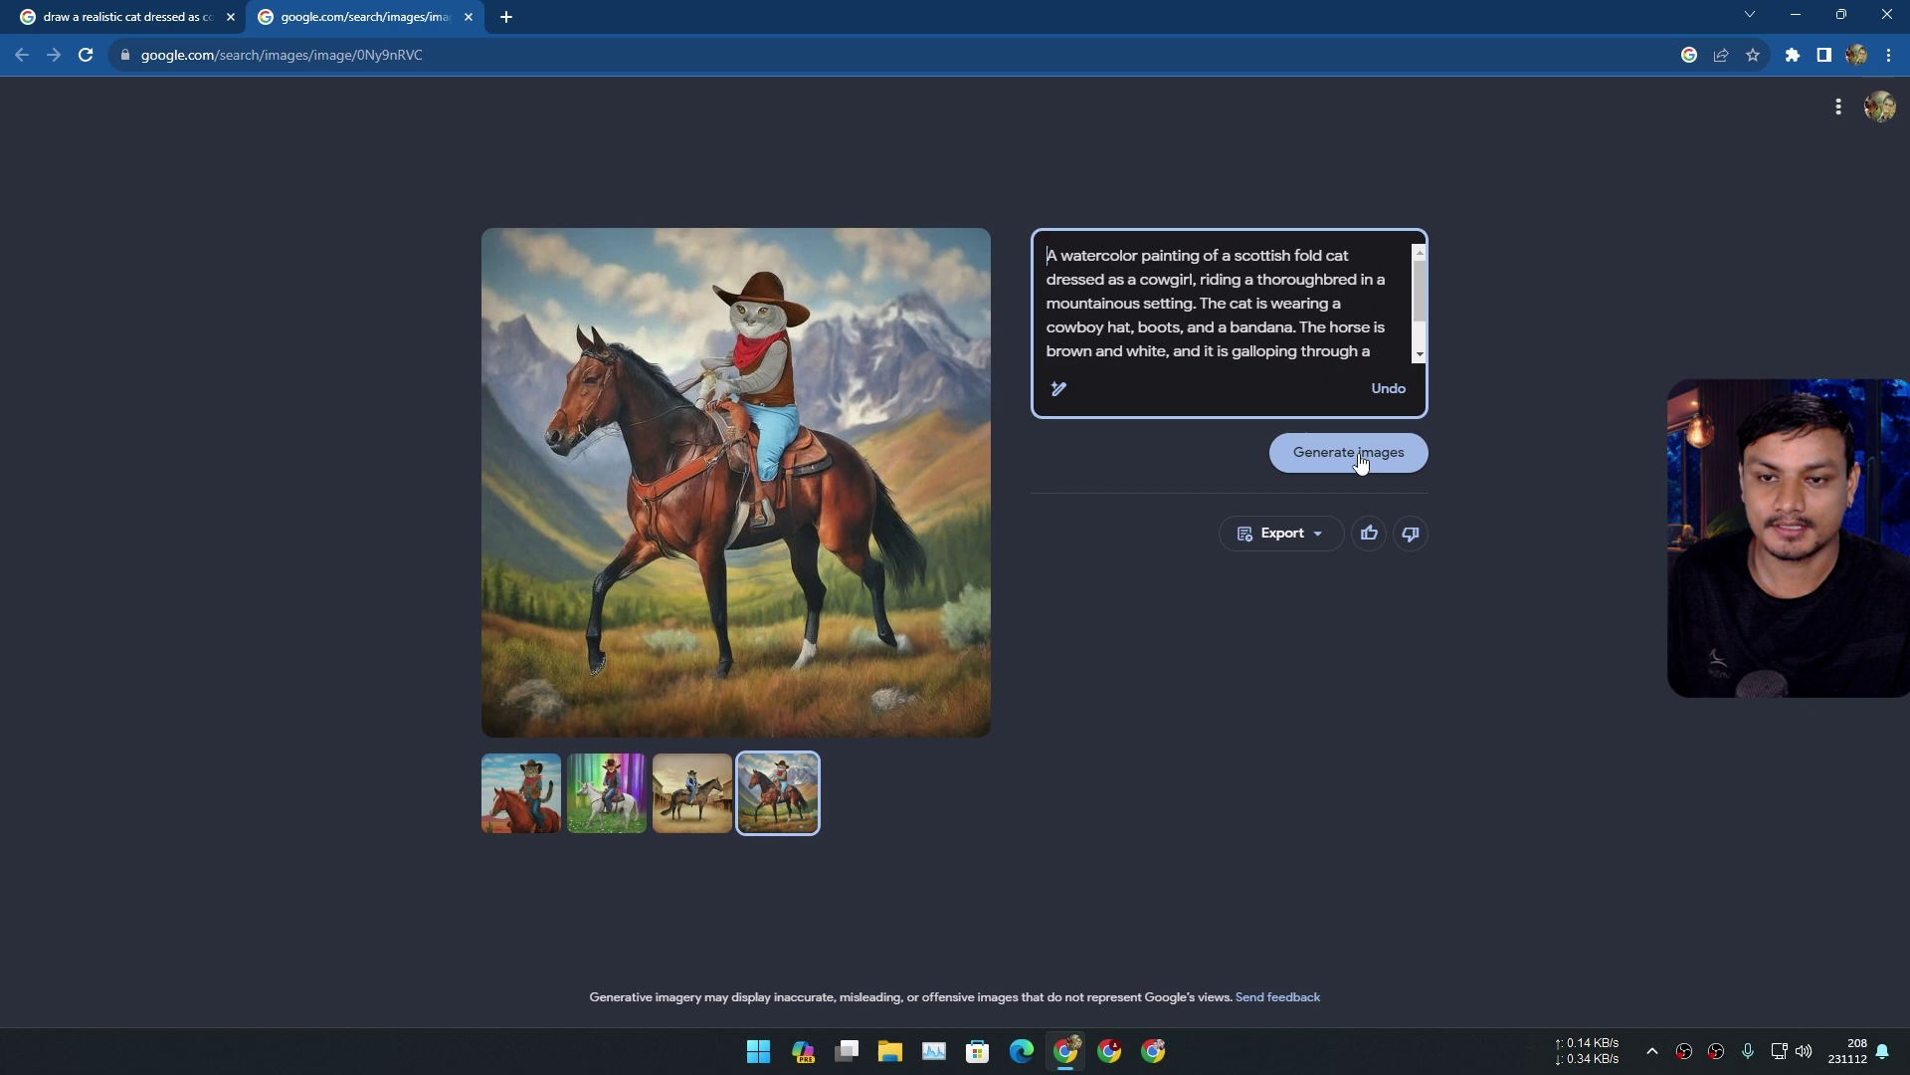
scroll(1237, 289, down, 1)
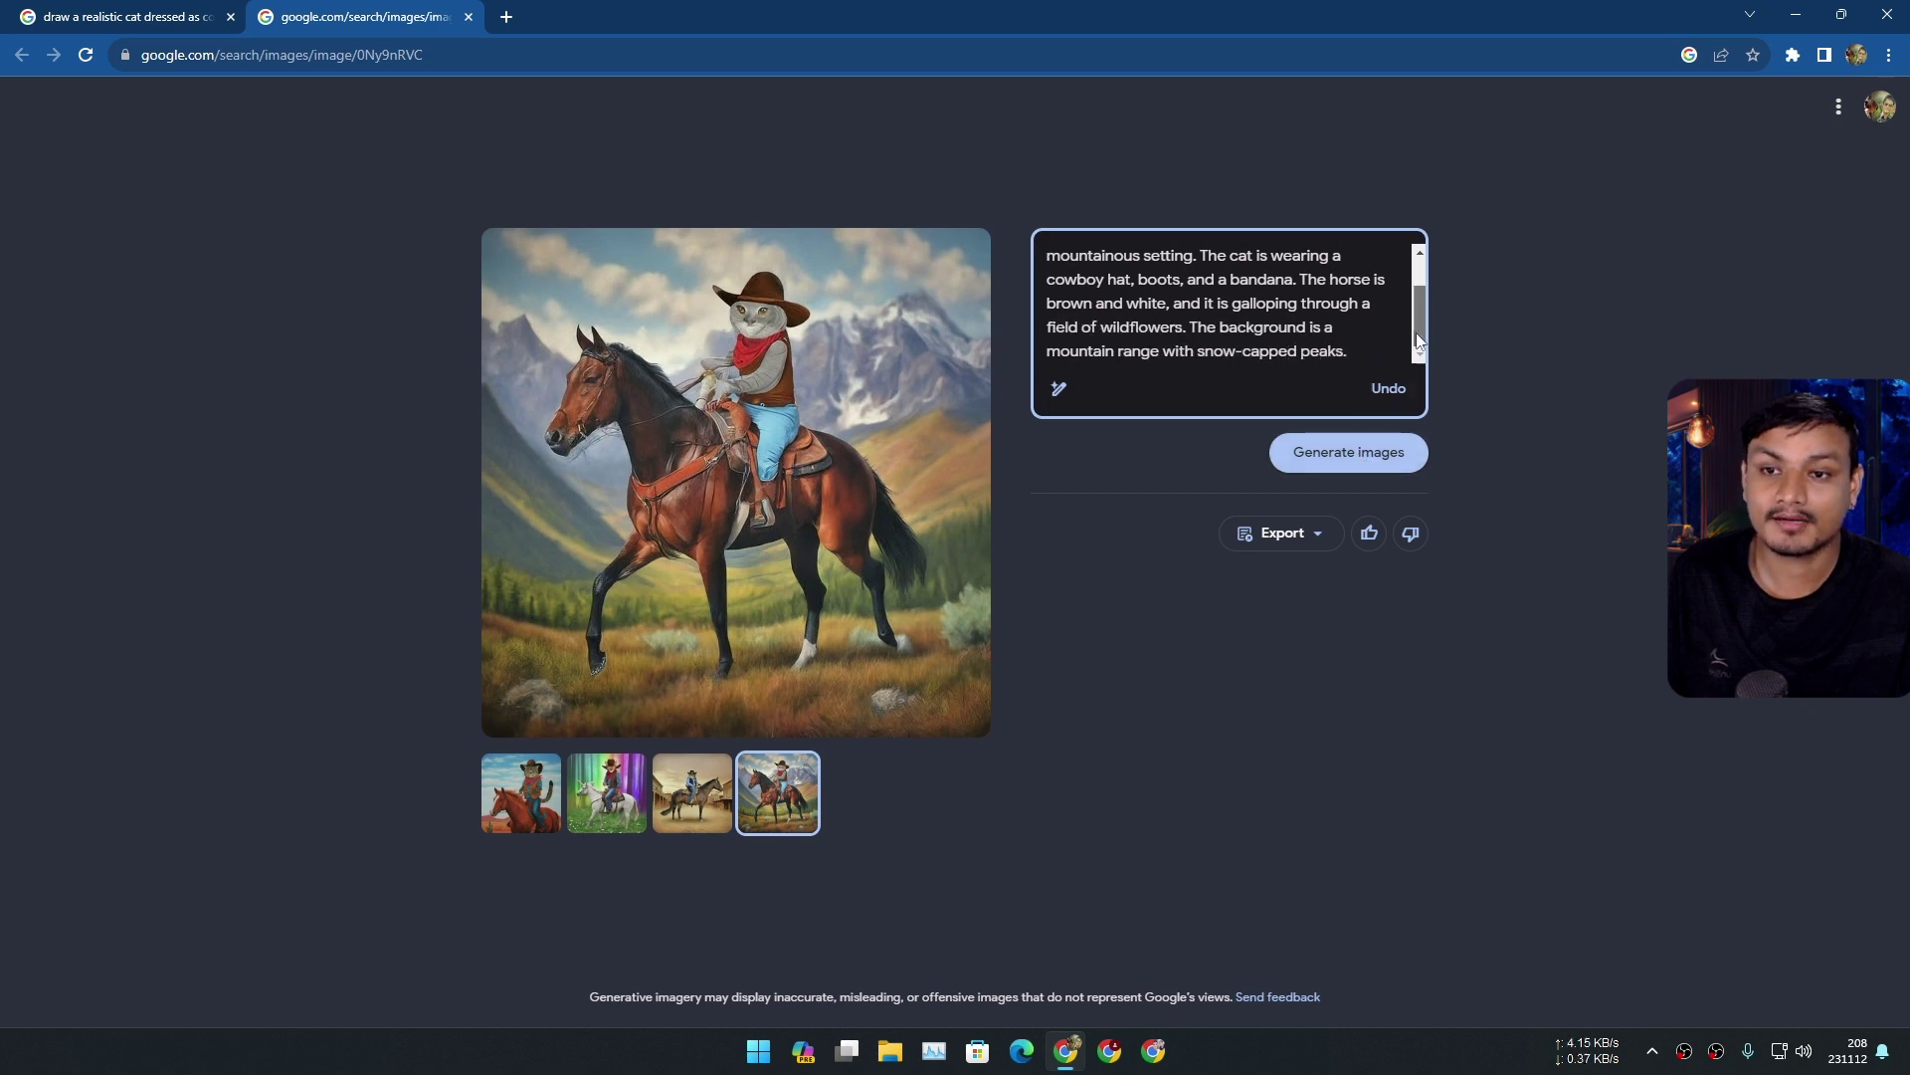
scroll(1238, 264, up, 1)
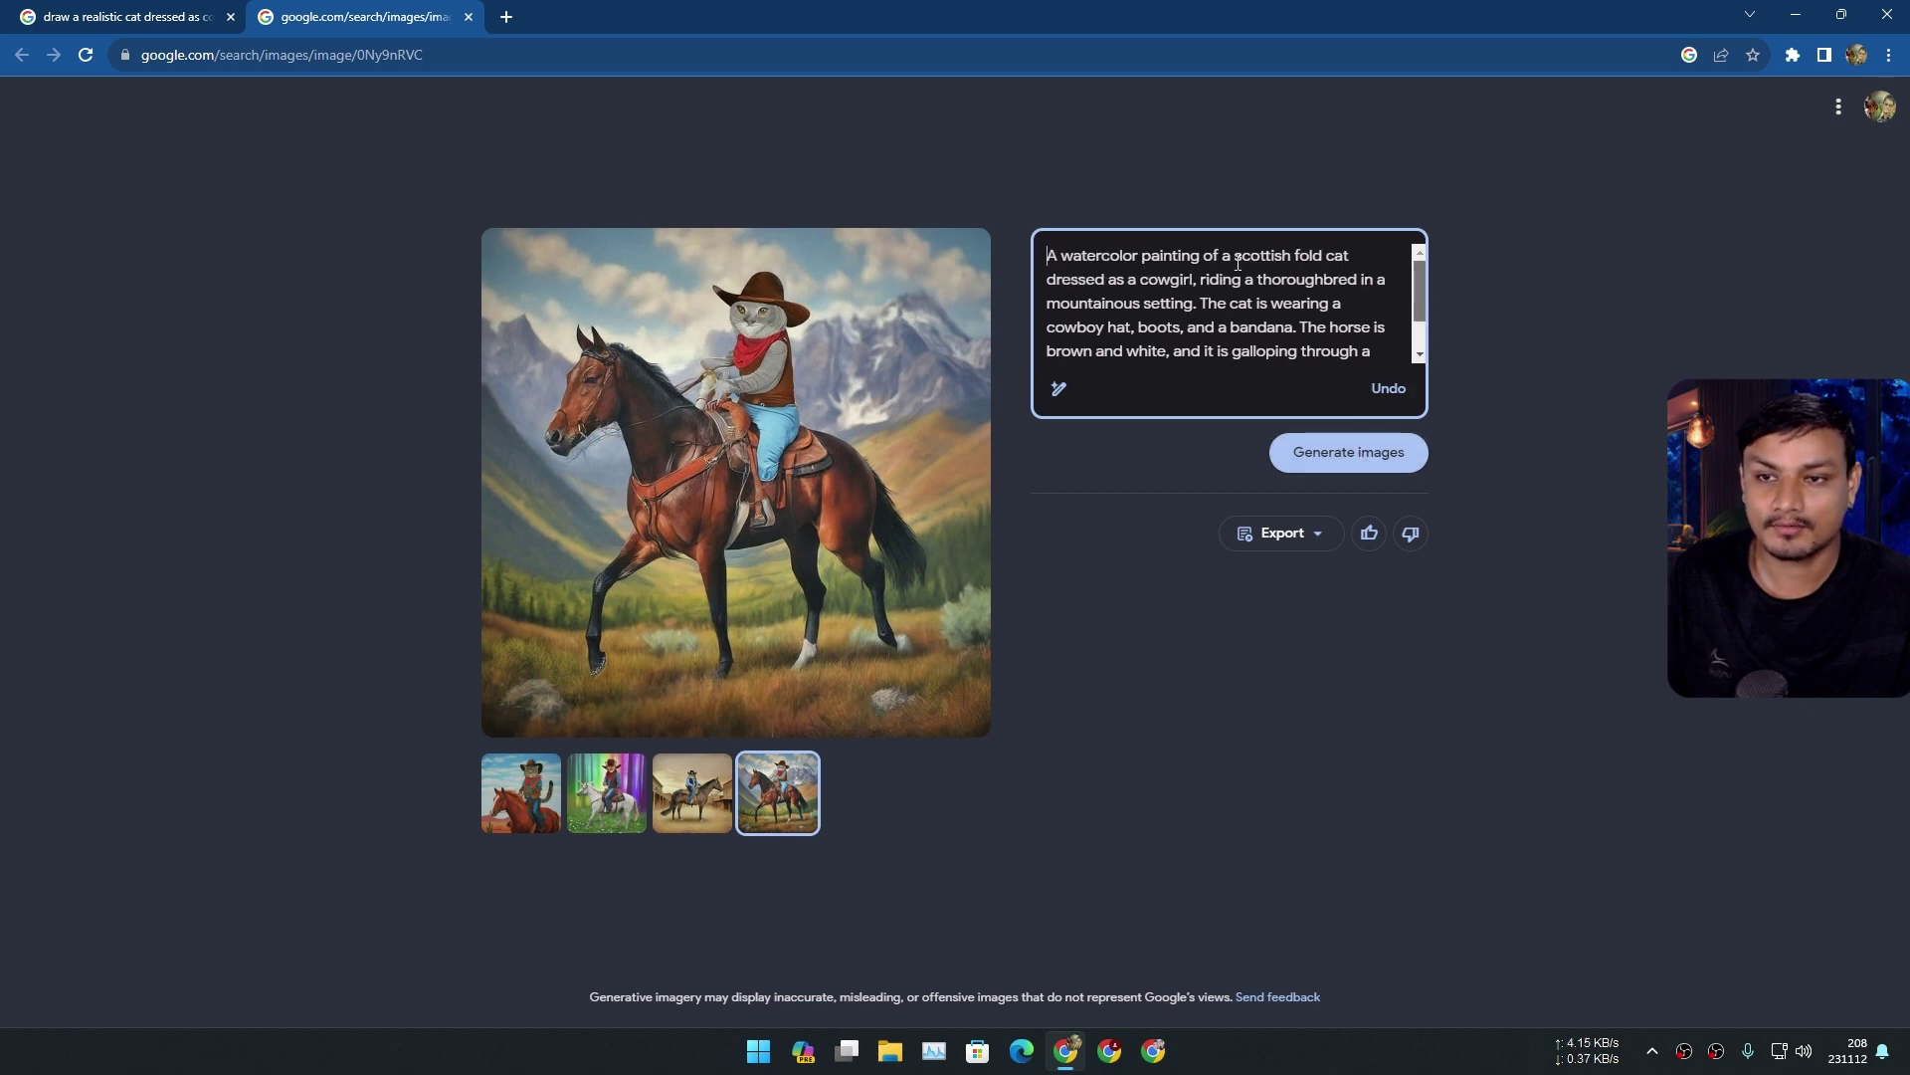
click(1340, 456)
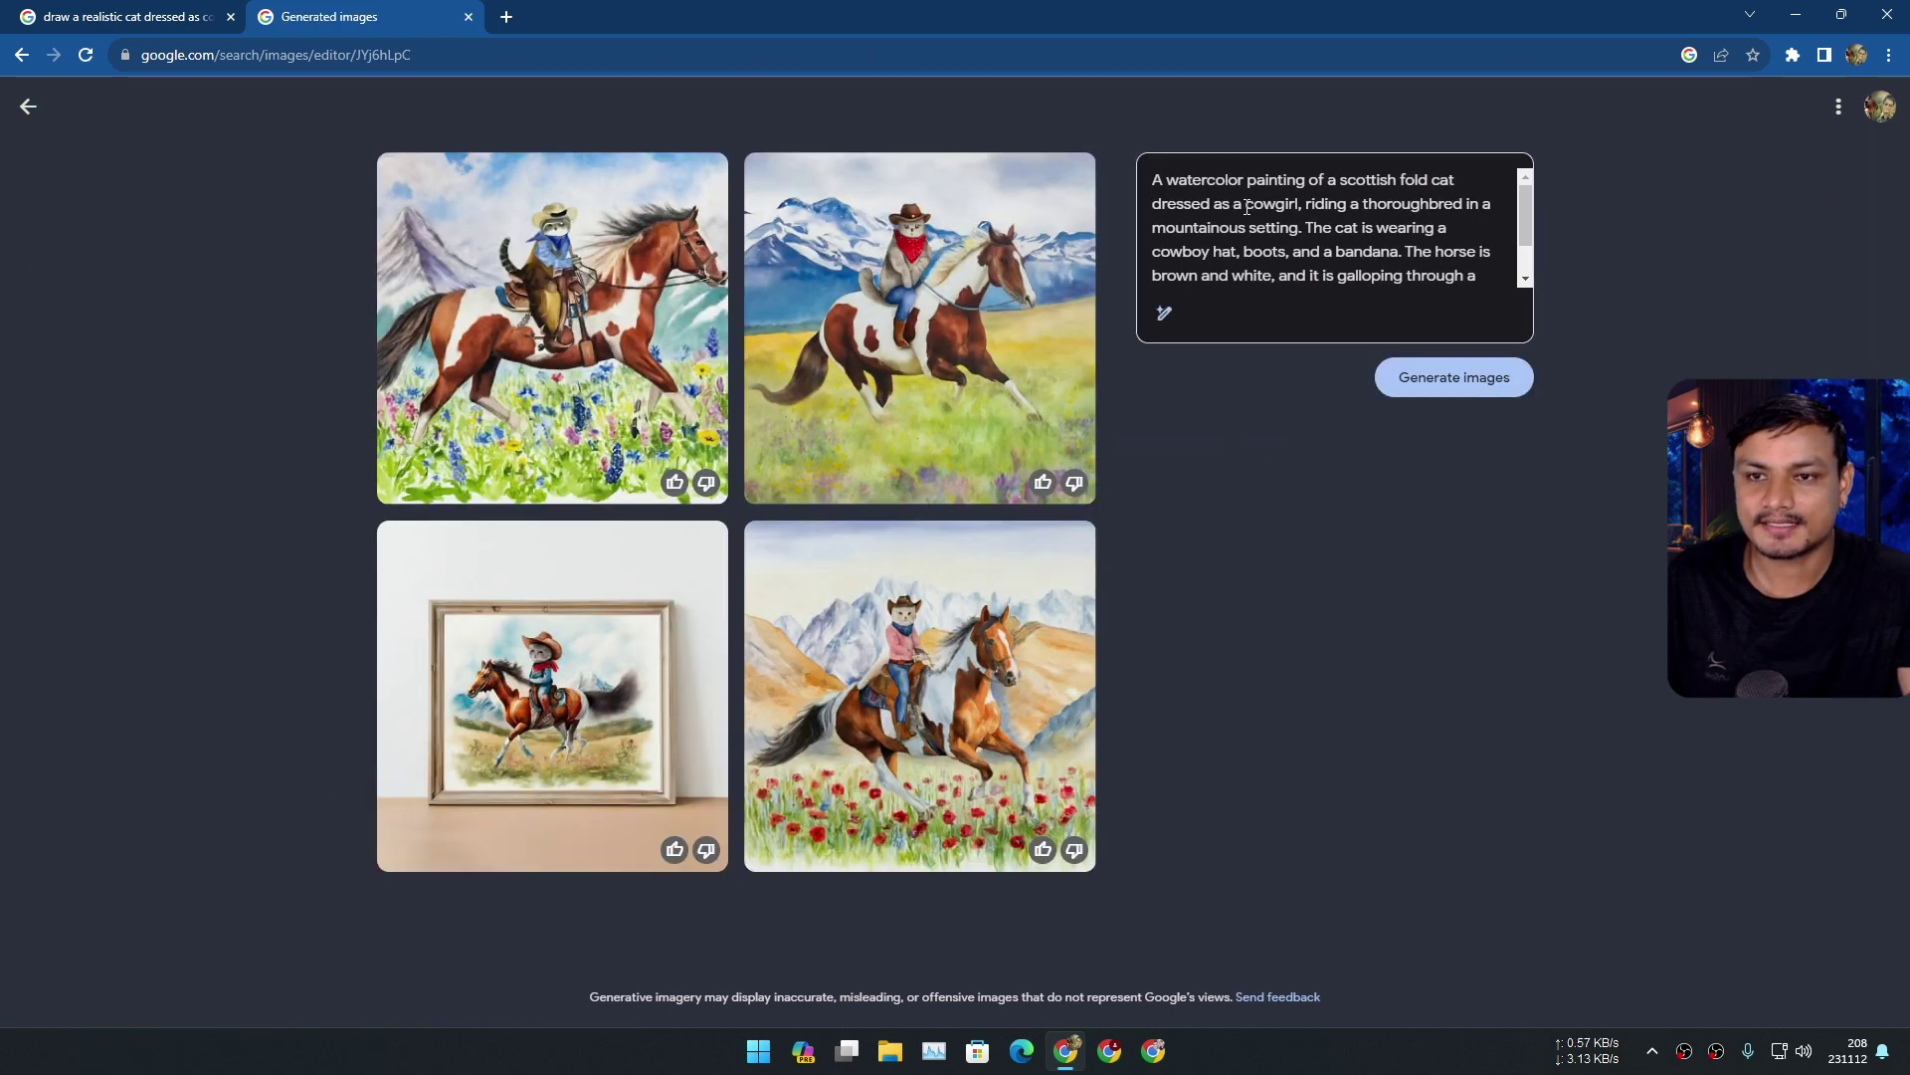
View the first, second and framed watercolor cowboy-cat images enlarged.
click(627, 488)
click(502, 956)
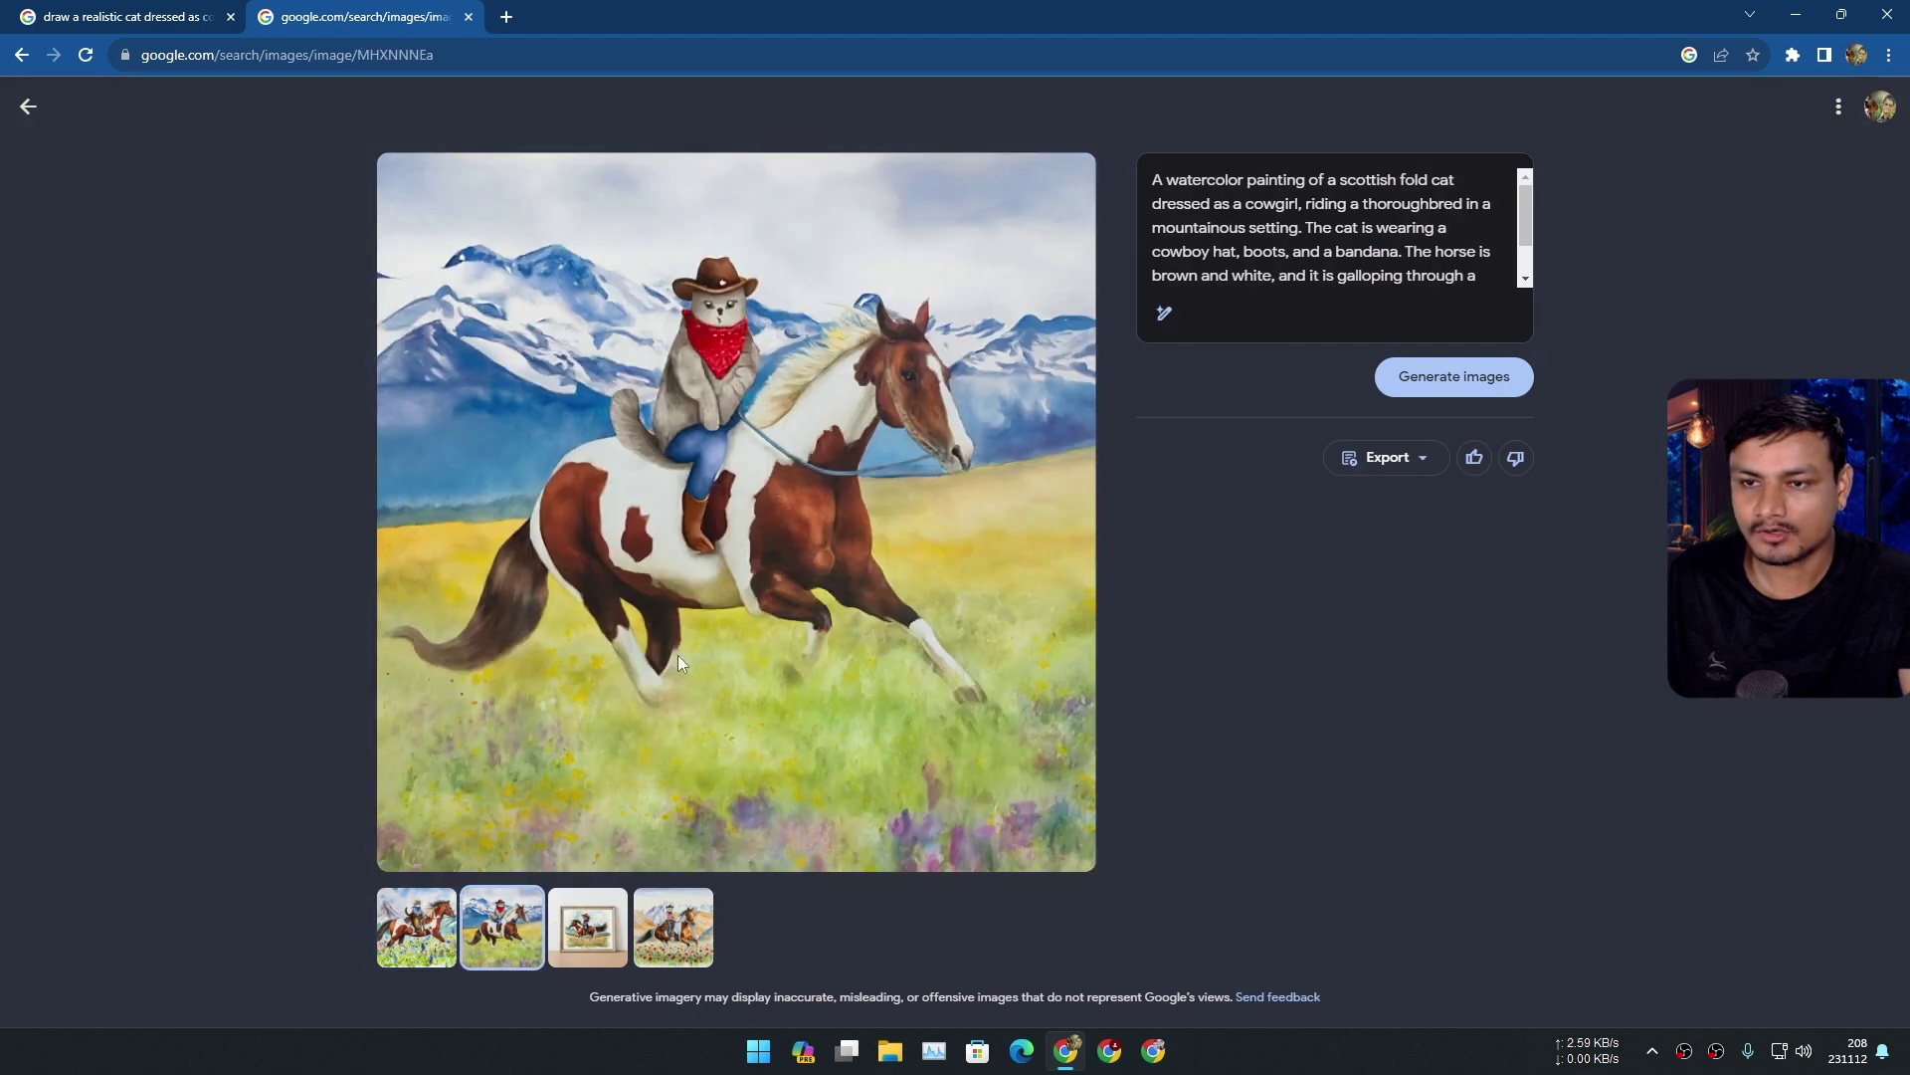
click(592, 930)
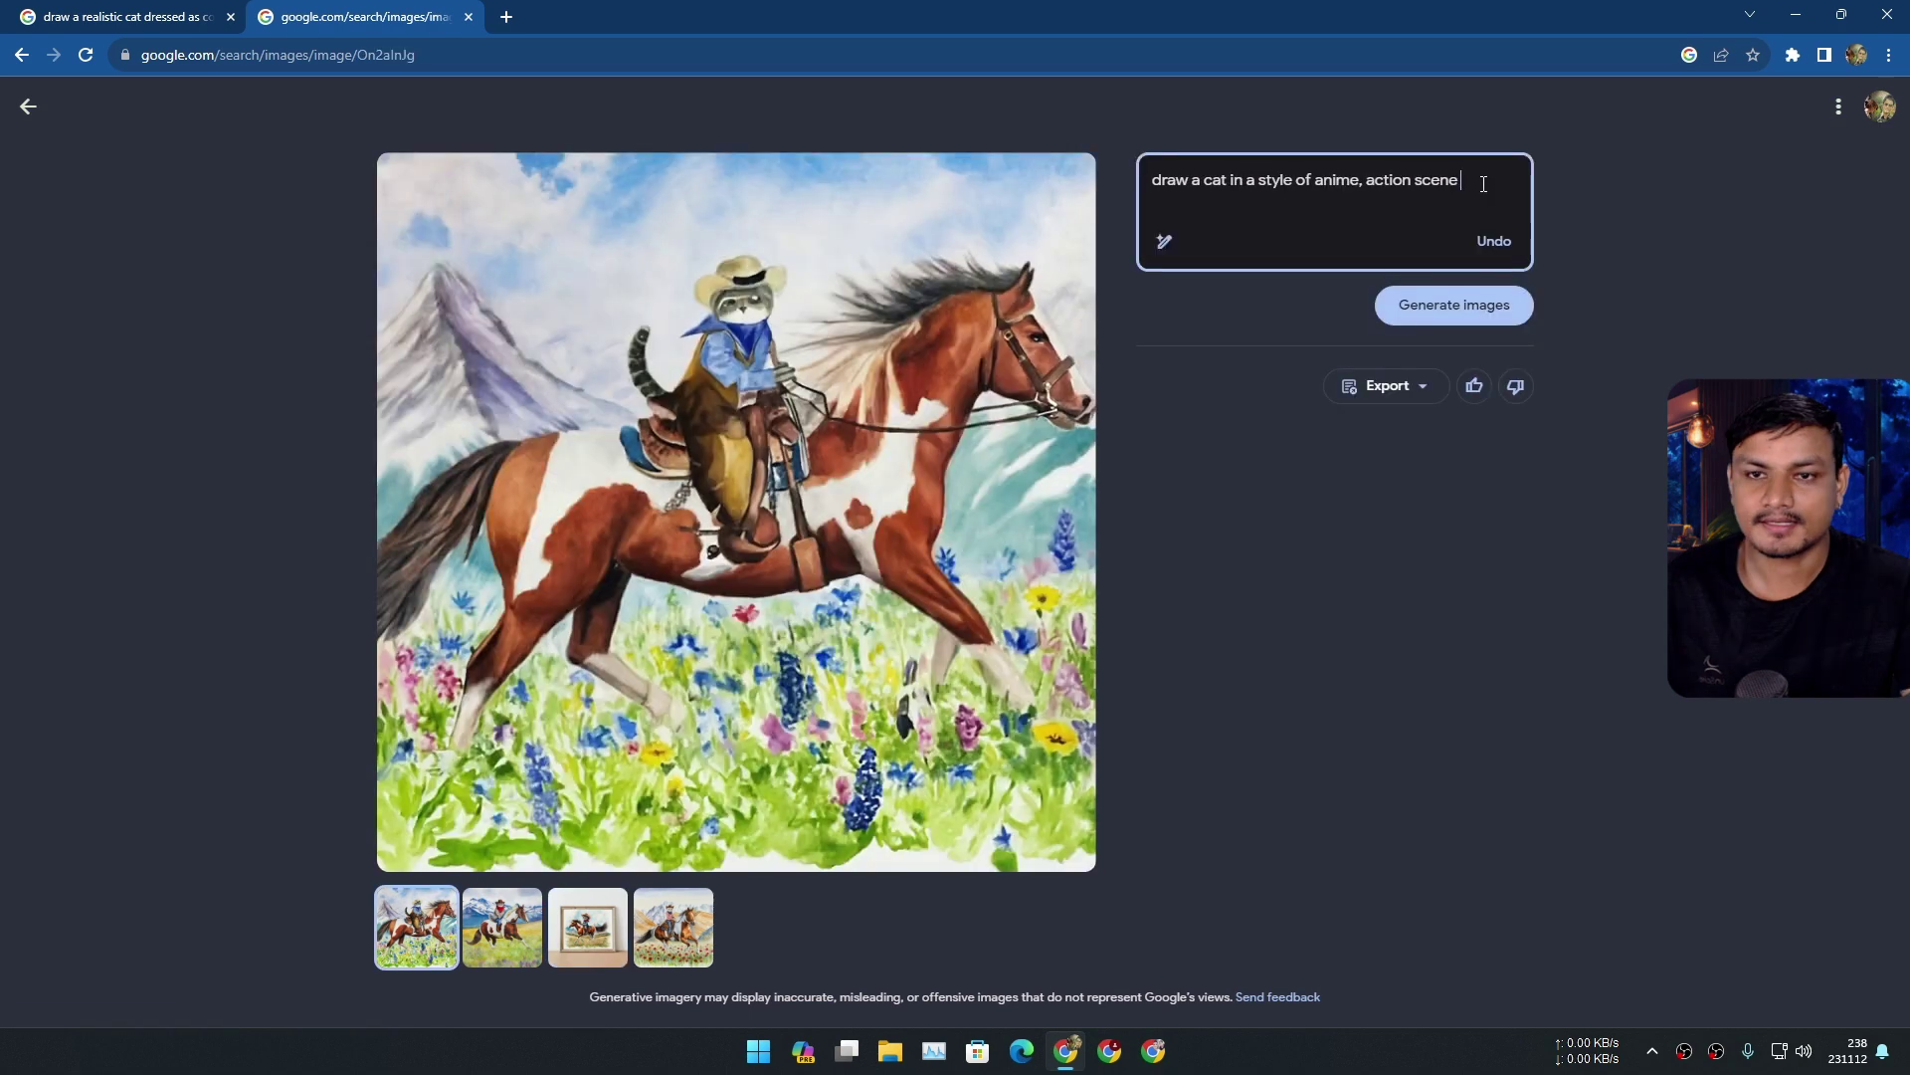
Generate images from the prompt 'draw a cat in a style of anime, action scene'.
drag(1483, 184, 1141, 181)
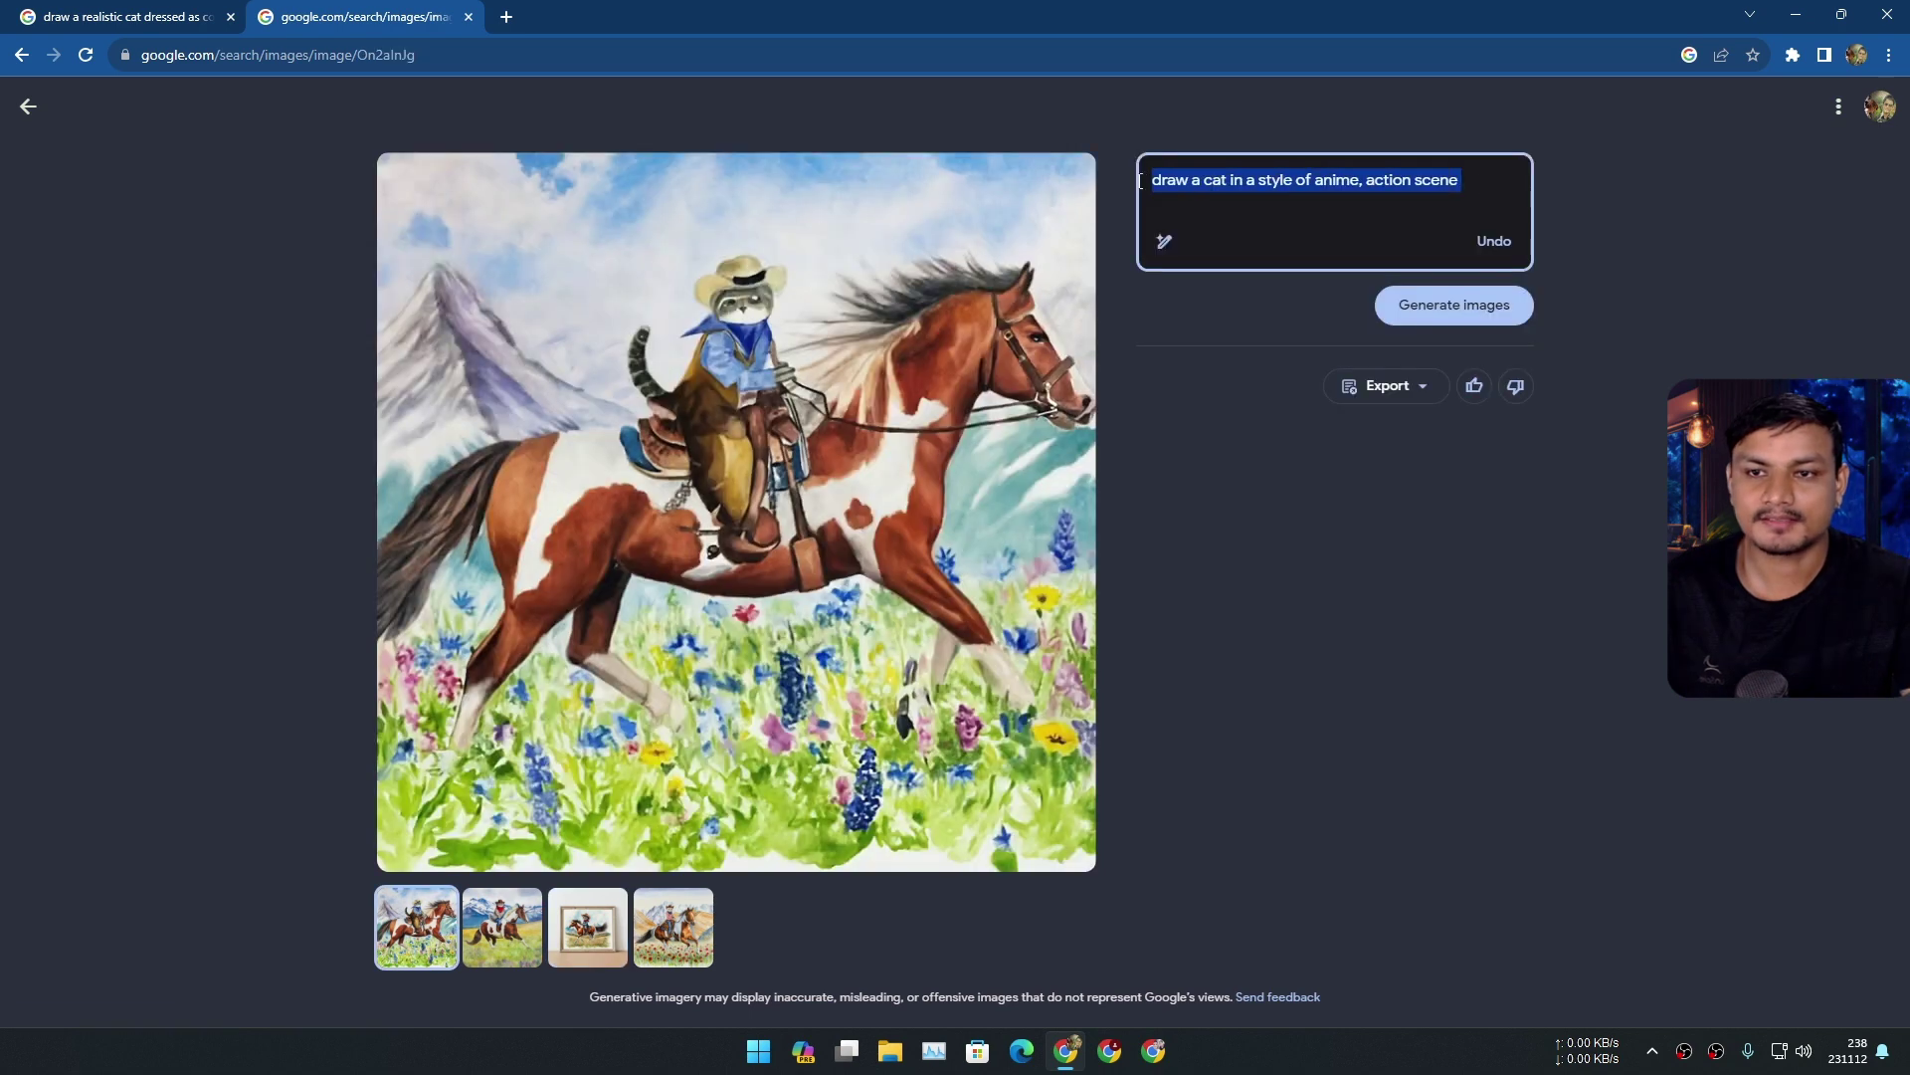
click(1298, 237)
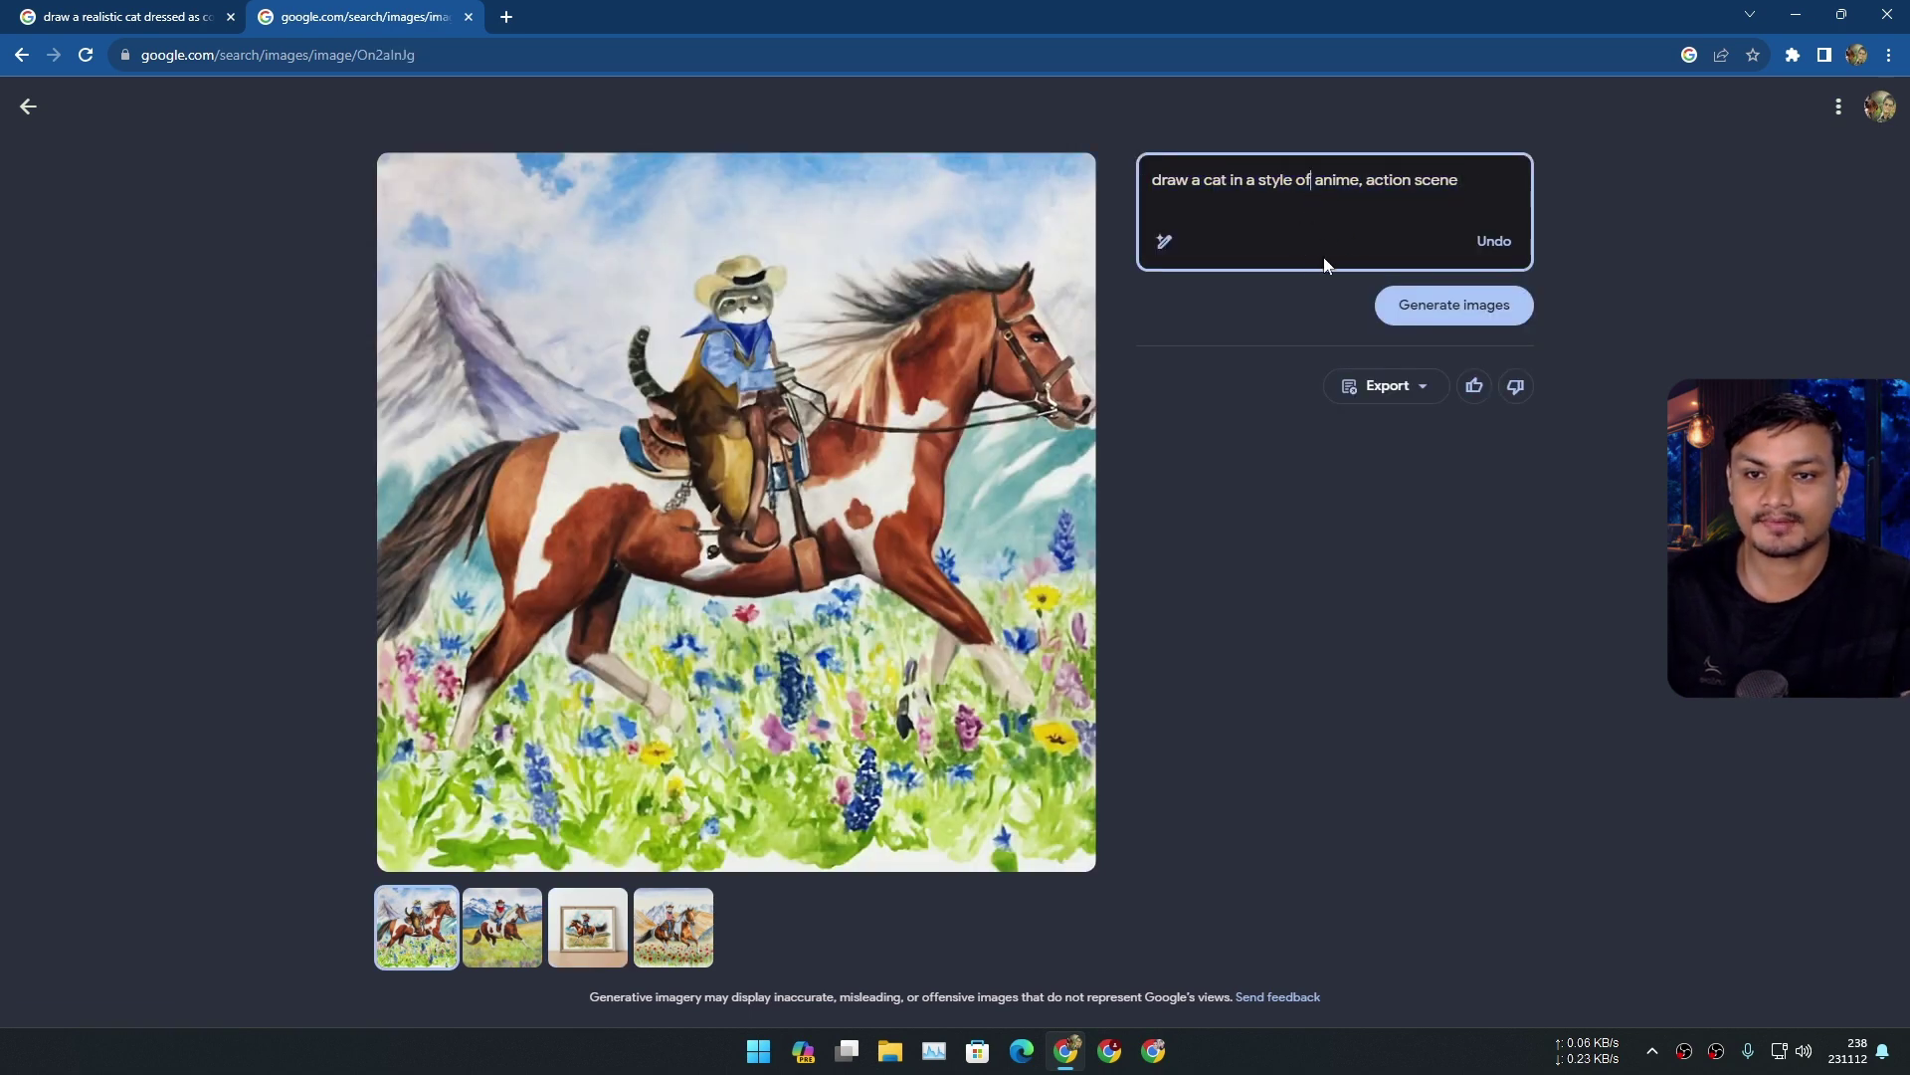
click(1495, 310)
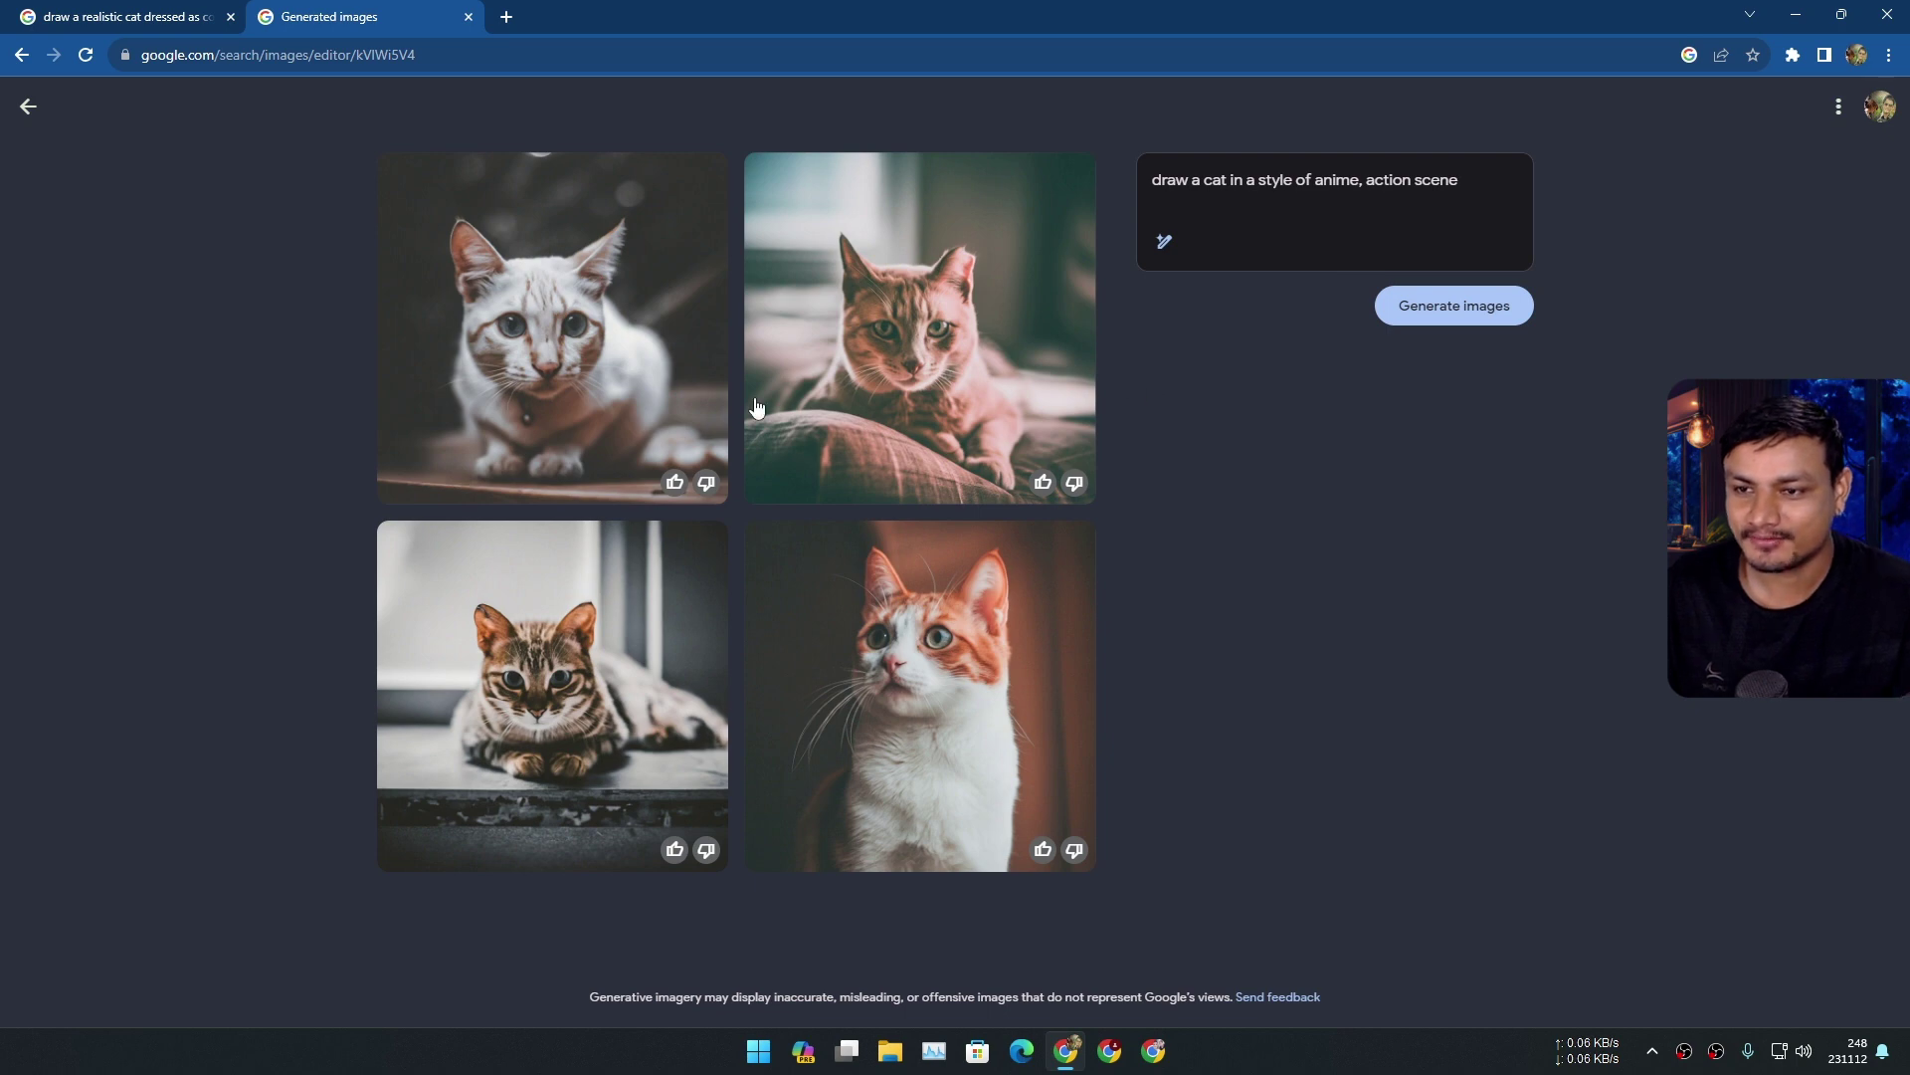
Browse the generated cats, including the orange cat on a pillow, ending on the tabby.
click(623, 348)
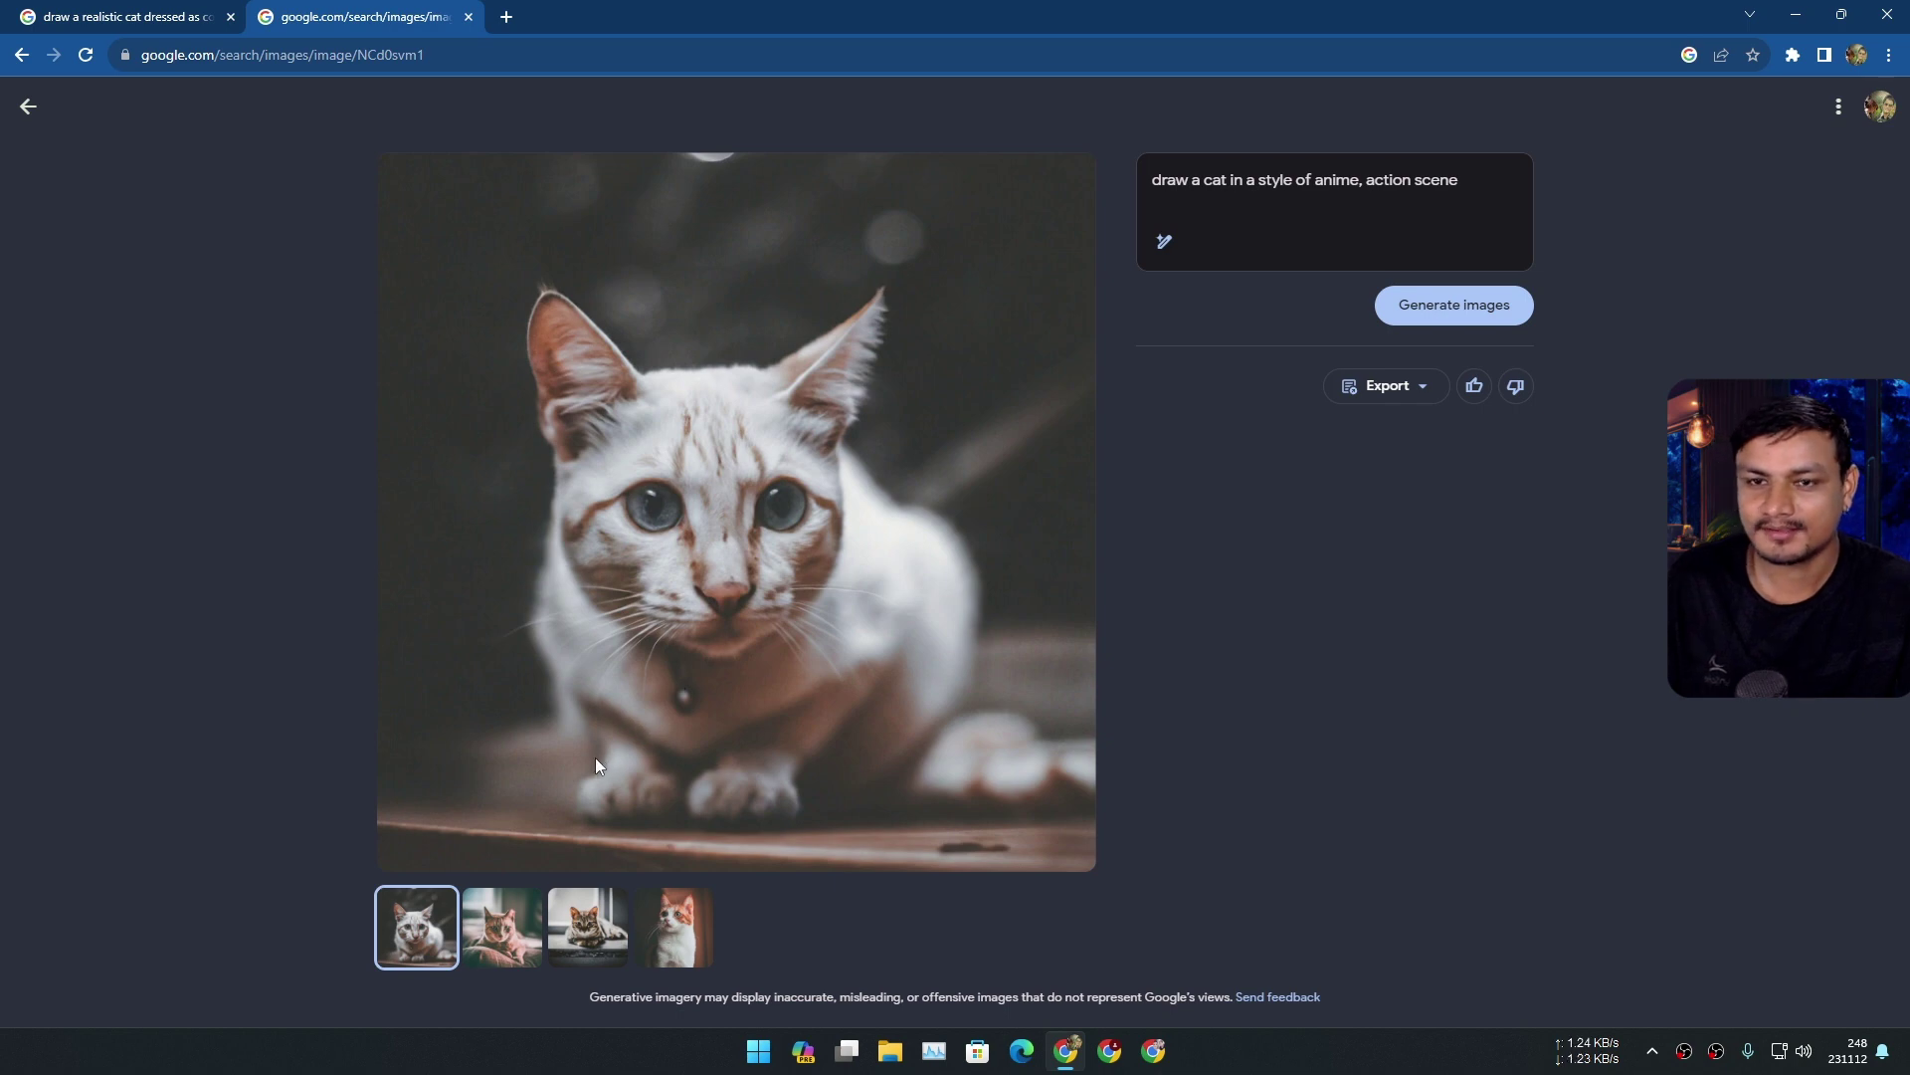
click(502, 920)
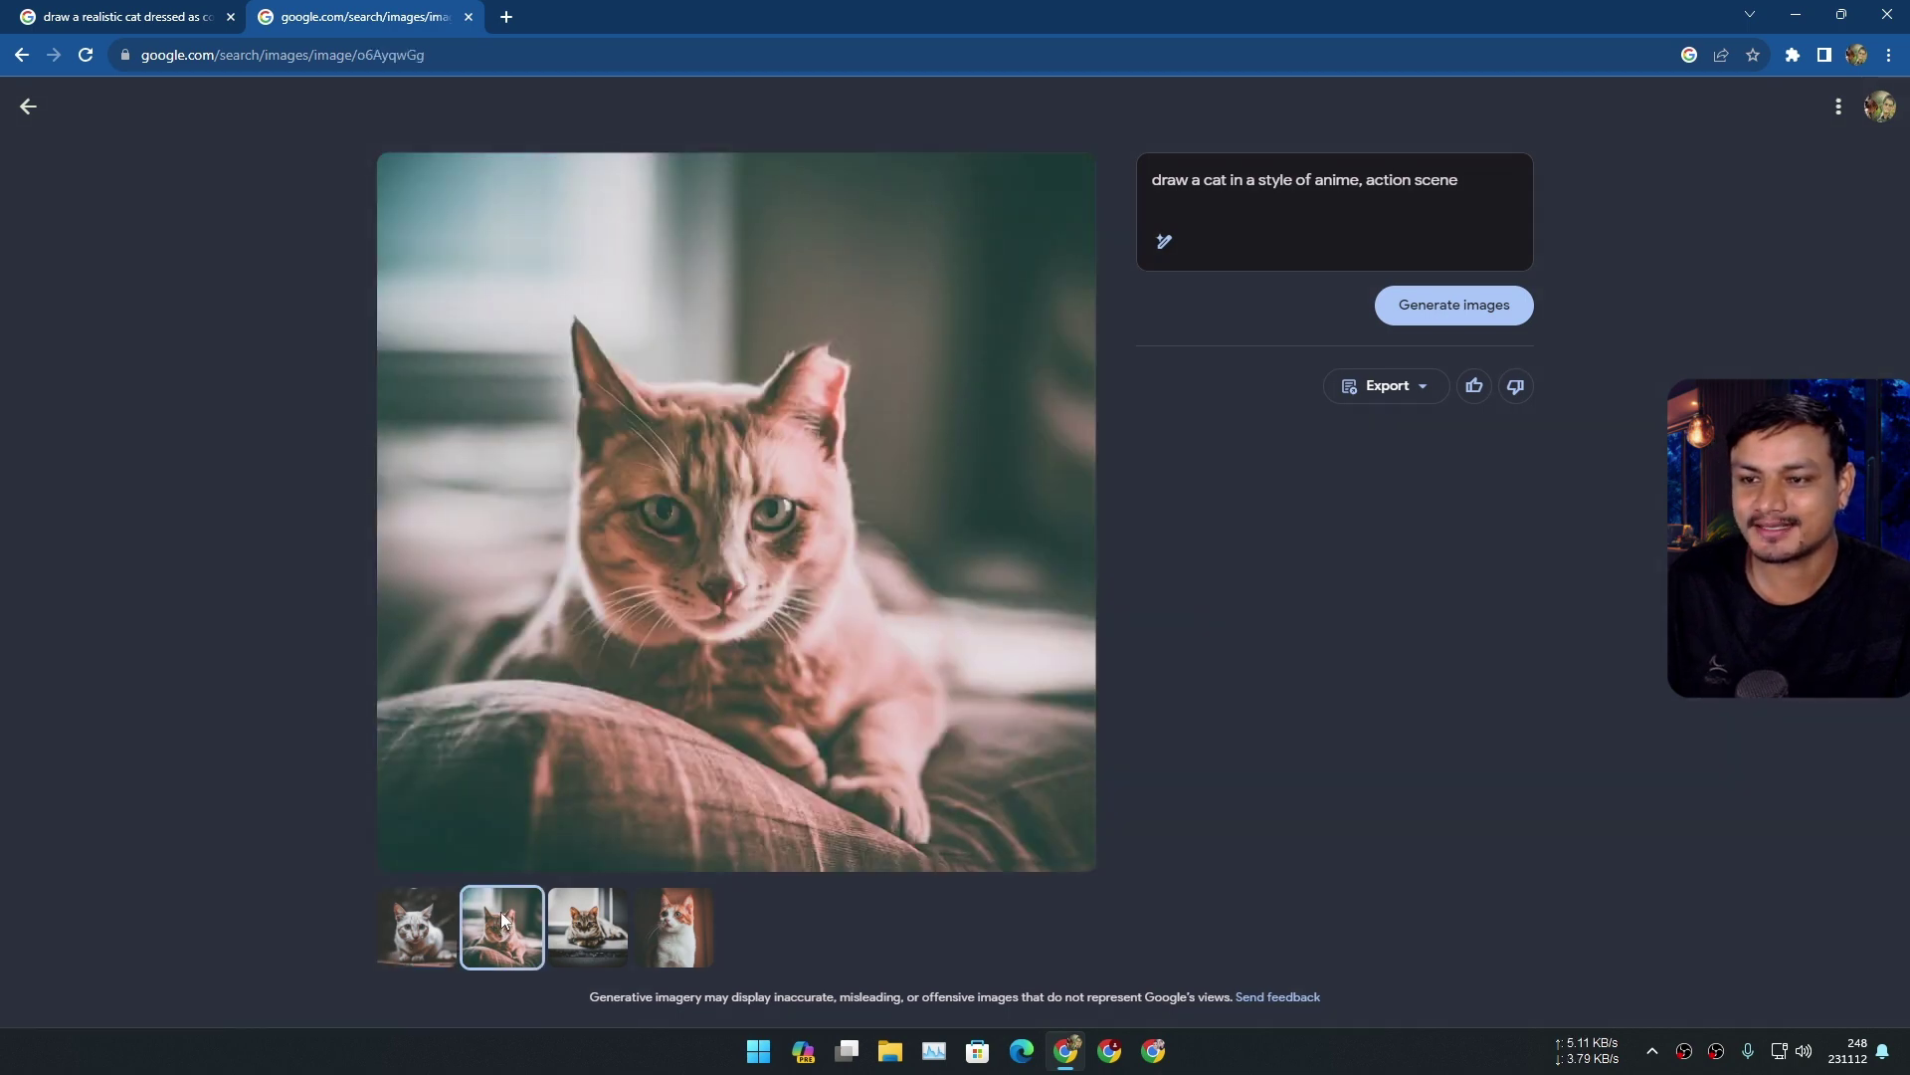
click(563, 927)
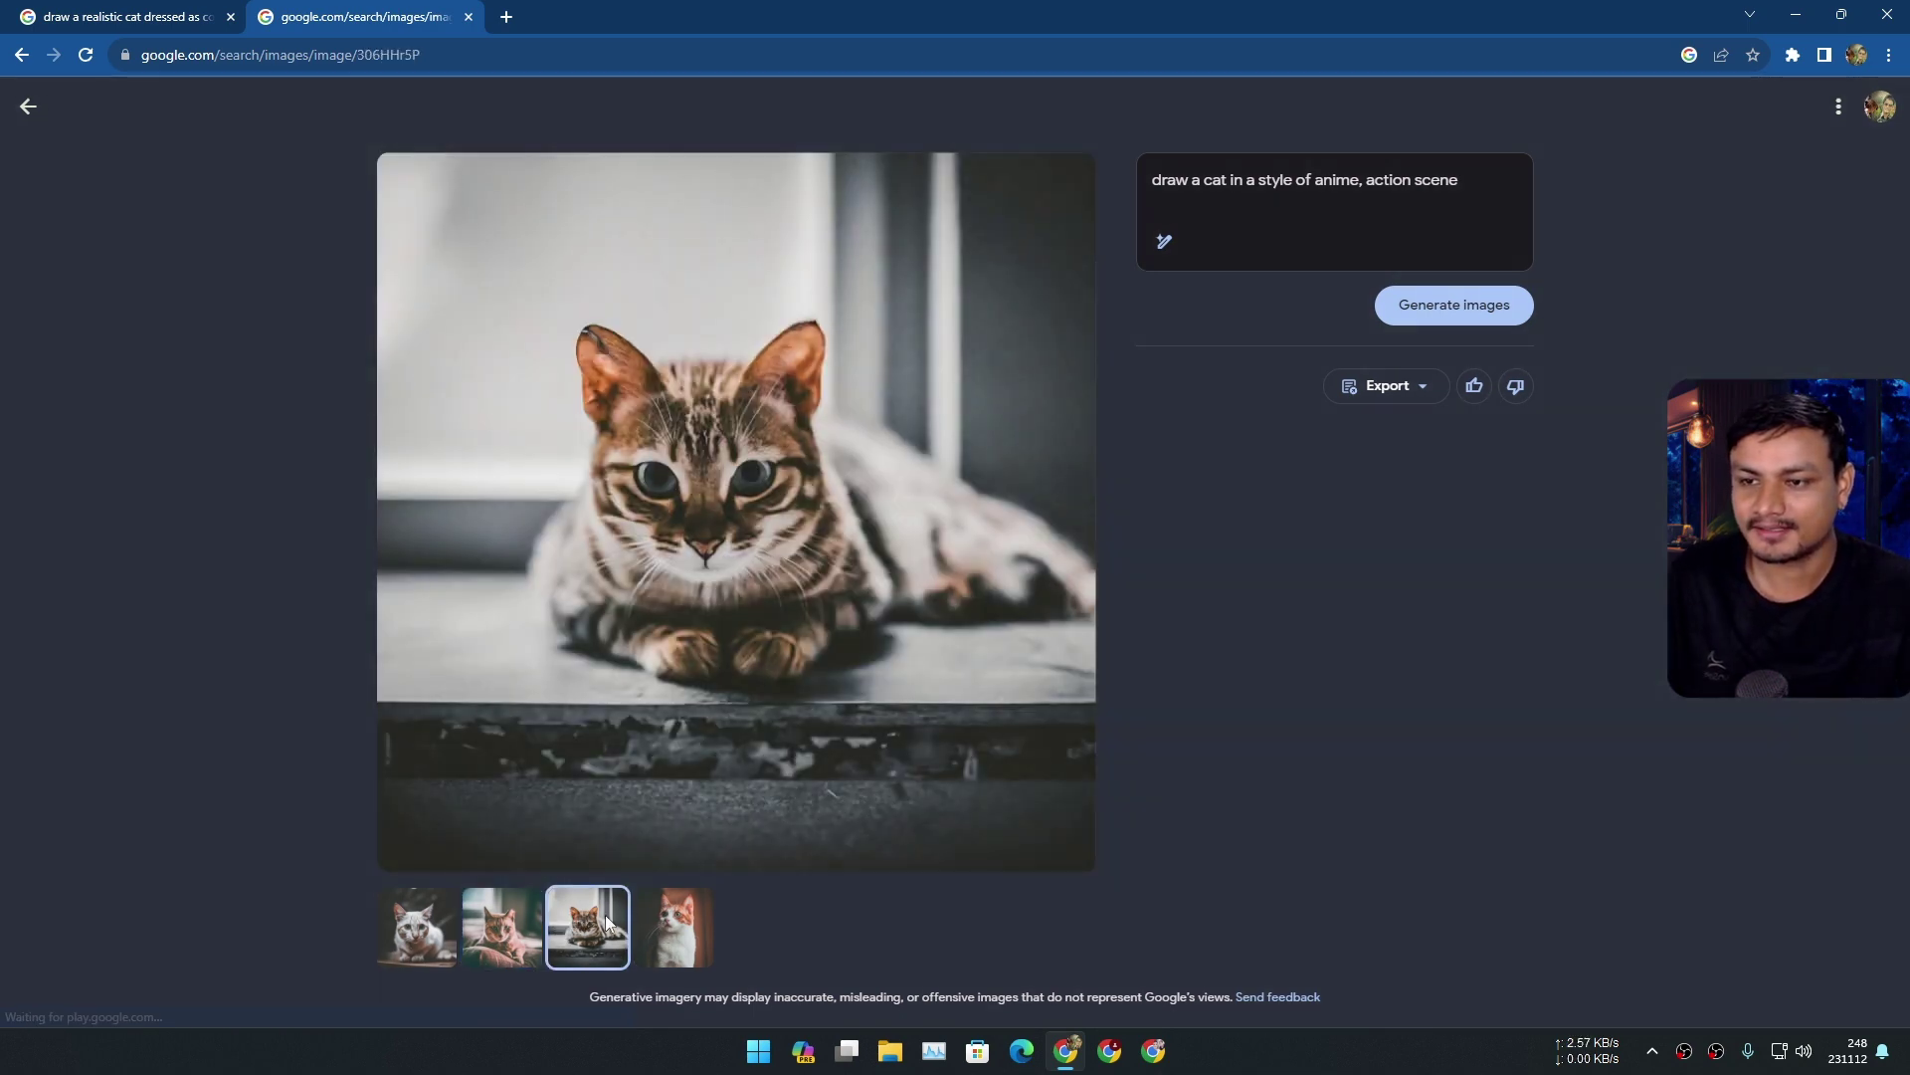
click(671, 925)
key(Right)
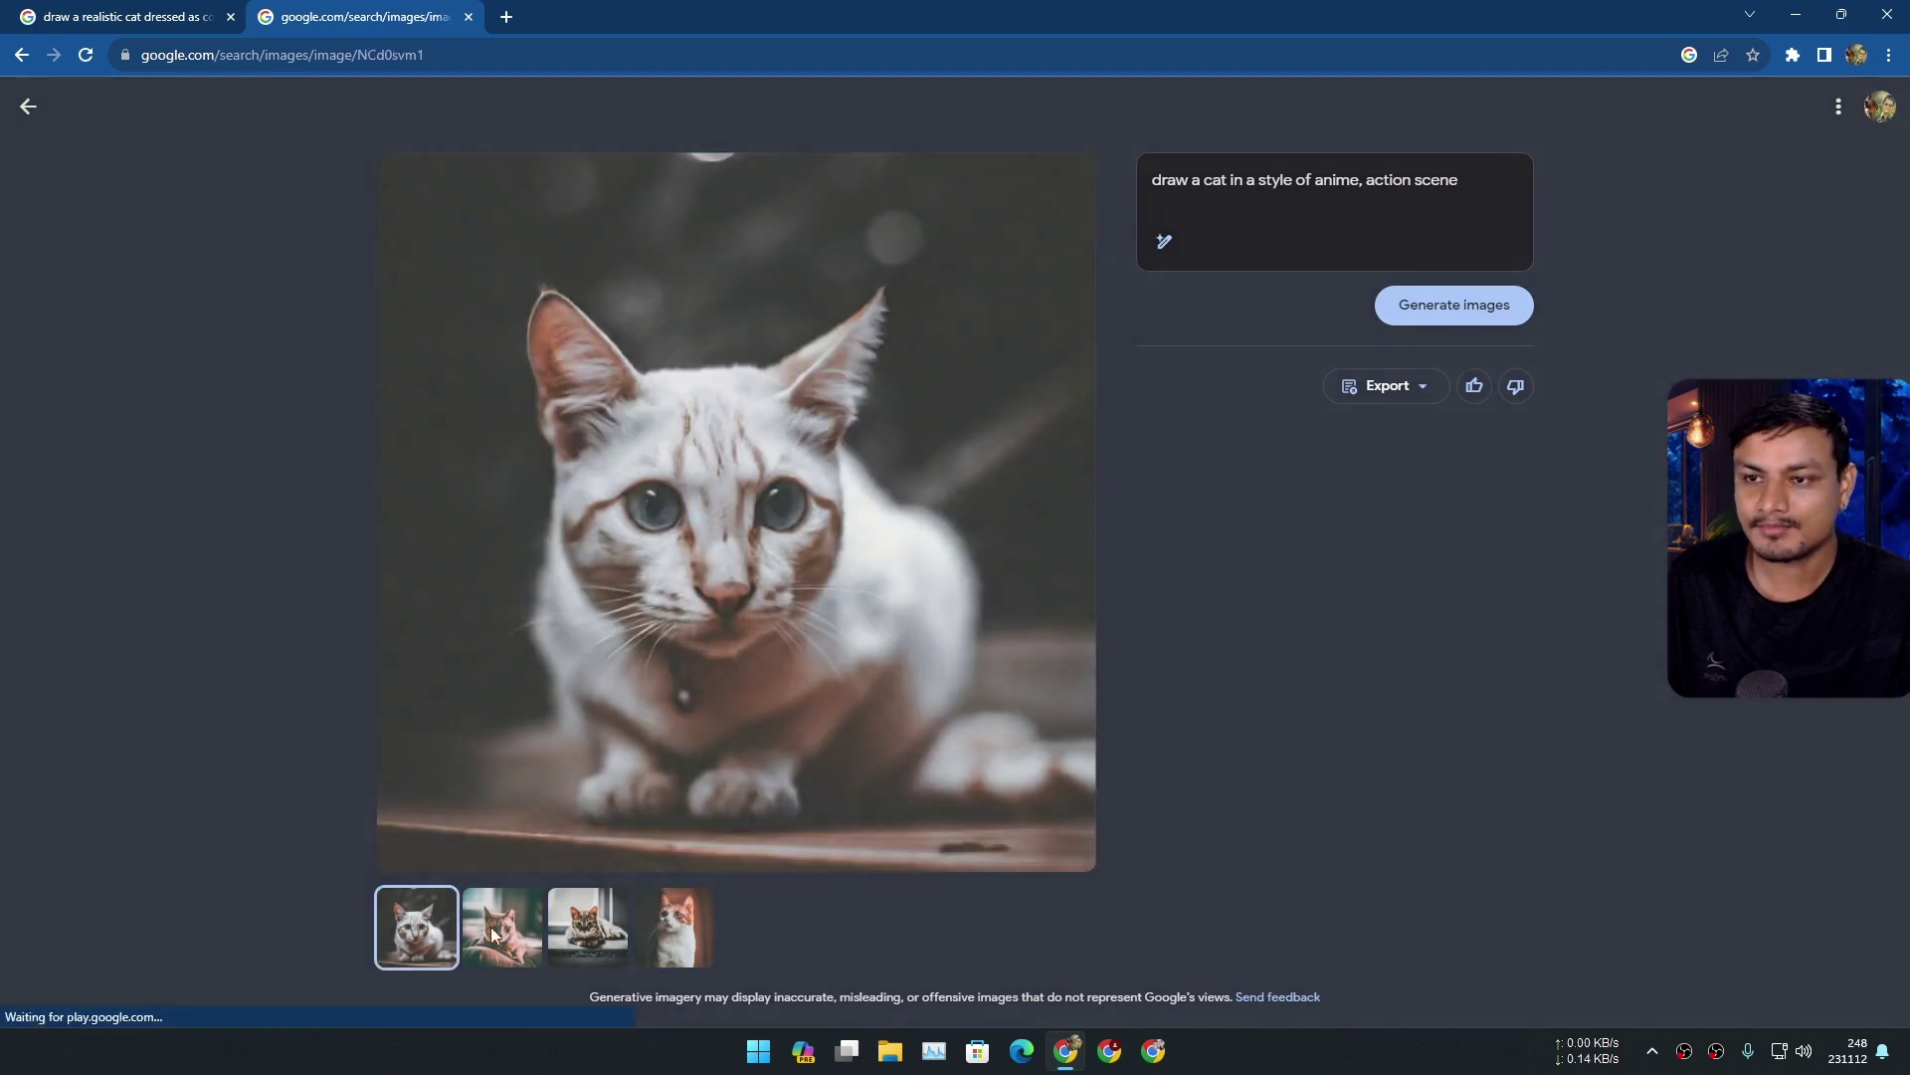
click(627, 930)
Replace the prompt with a pasted bearded-man description and generate images for it.
click(1463, 180)
key(shift+Left)
key(shift+Left)
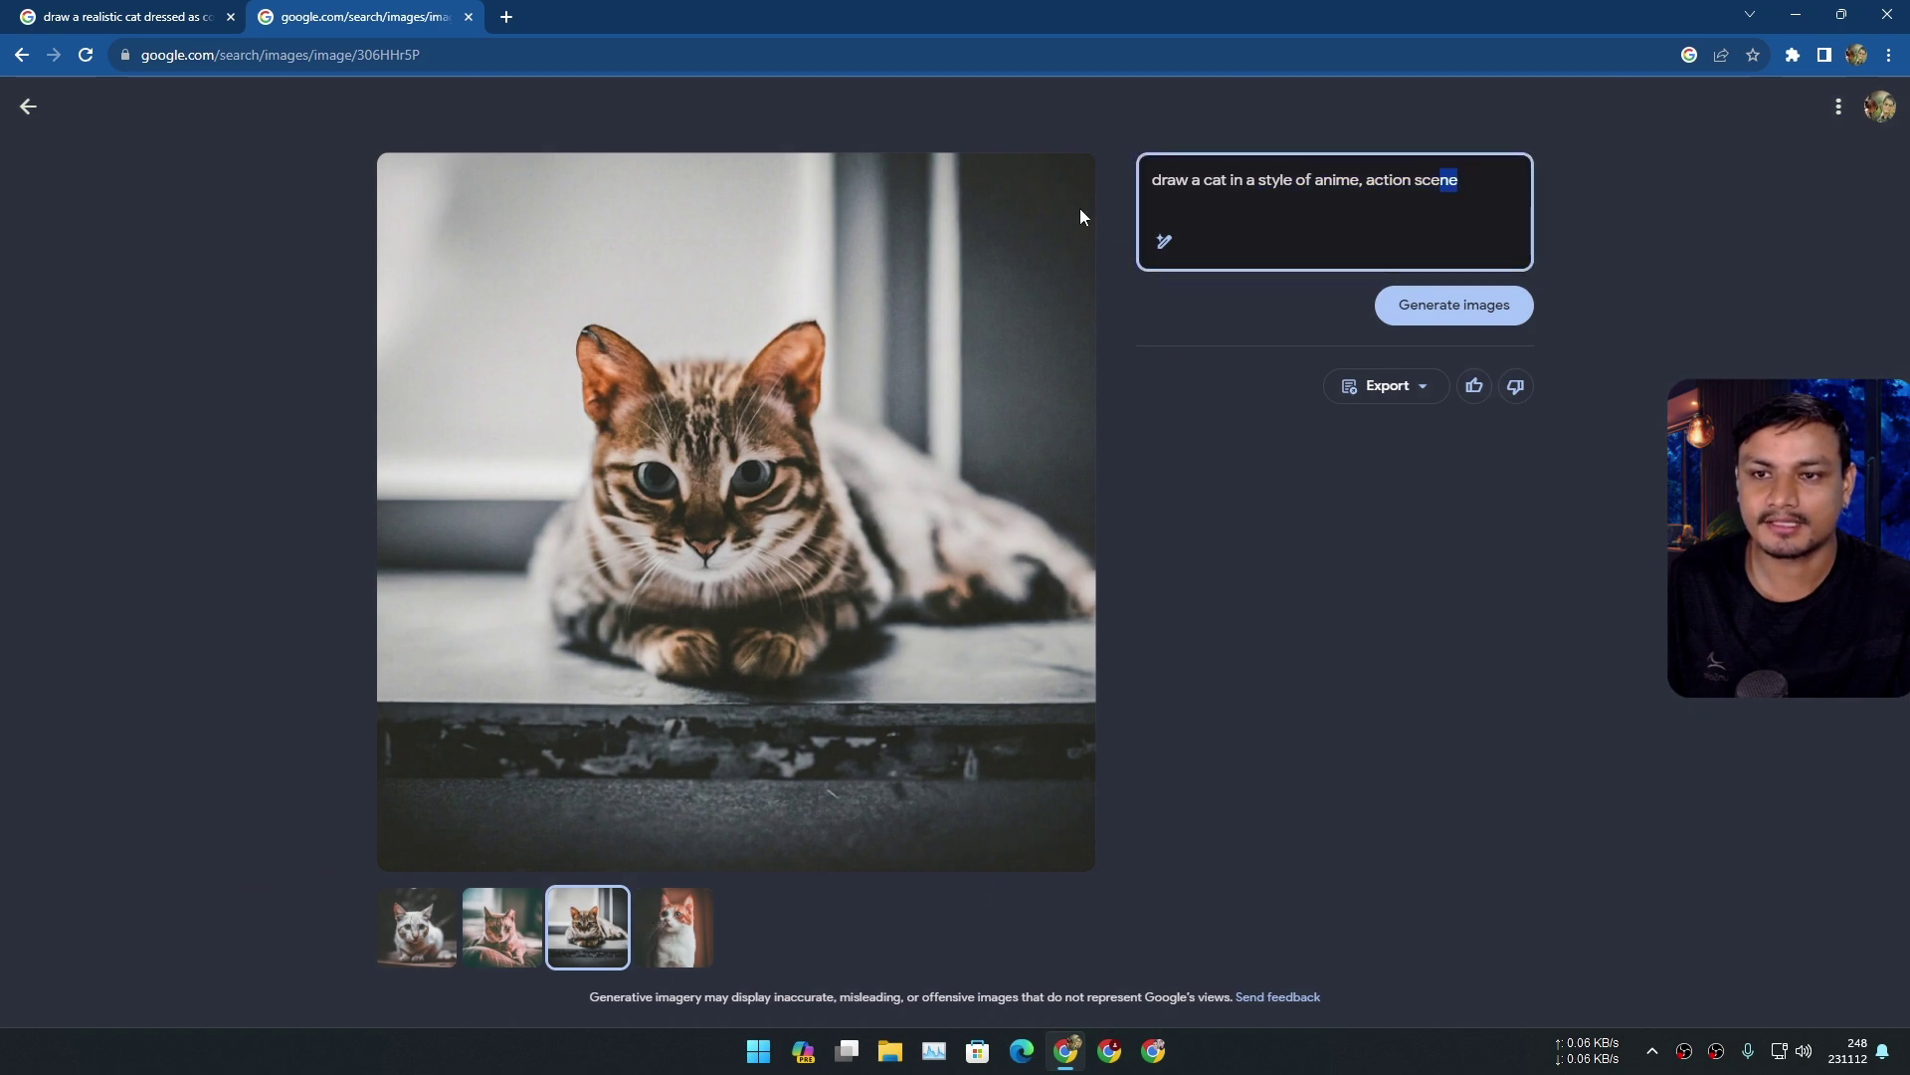
key(ctrl+a)
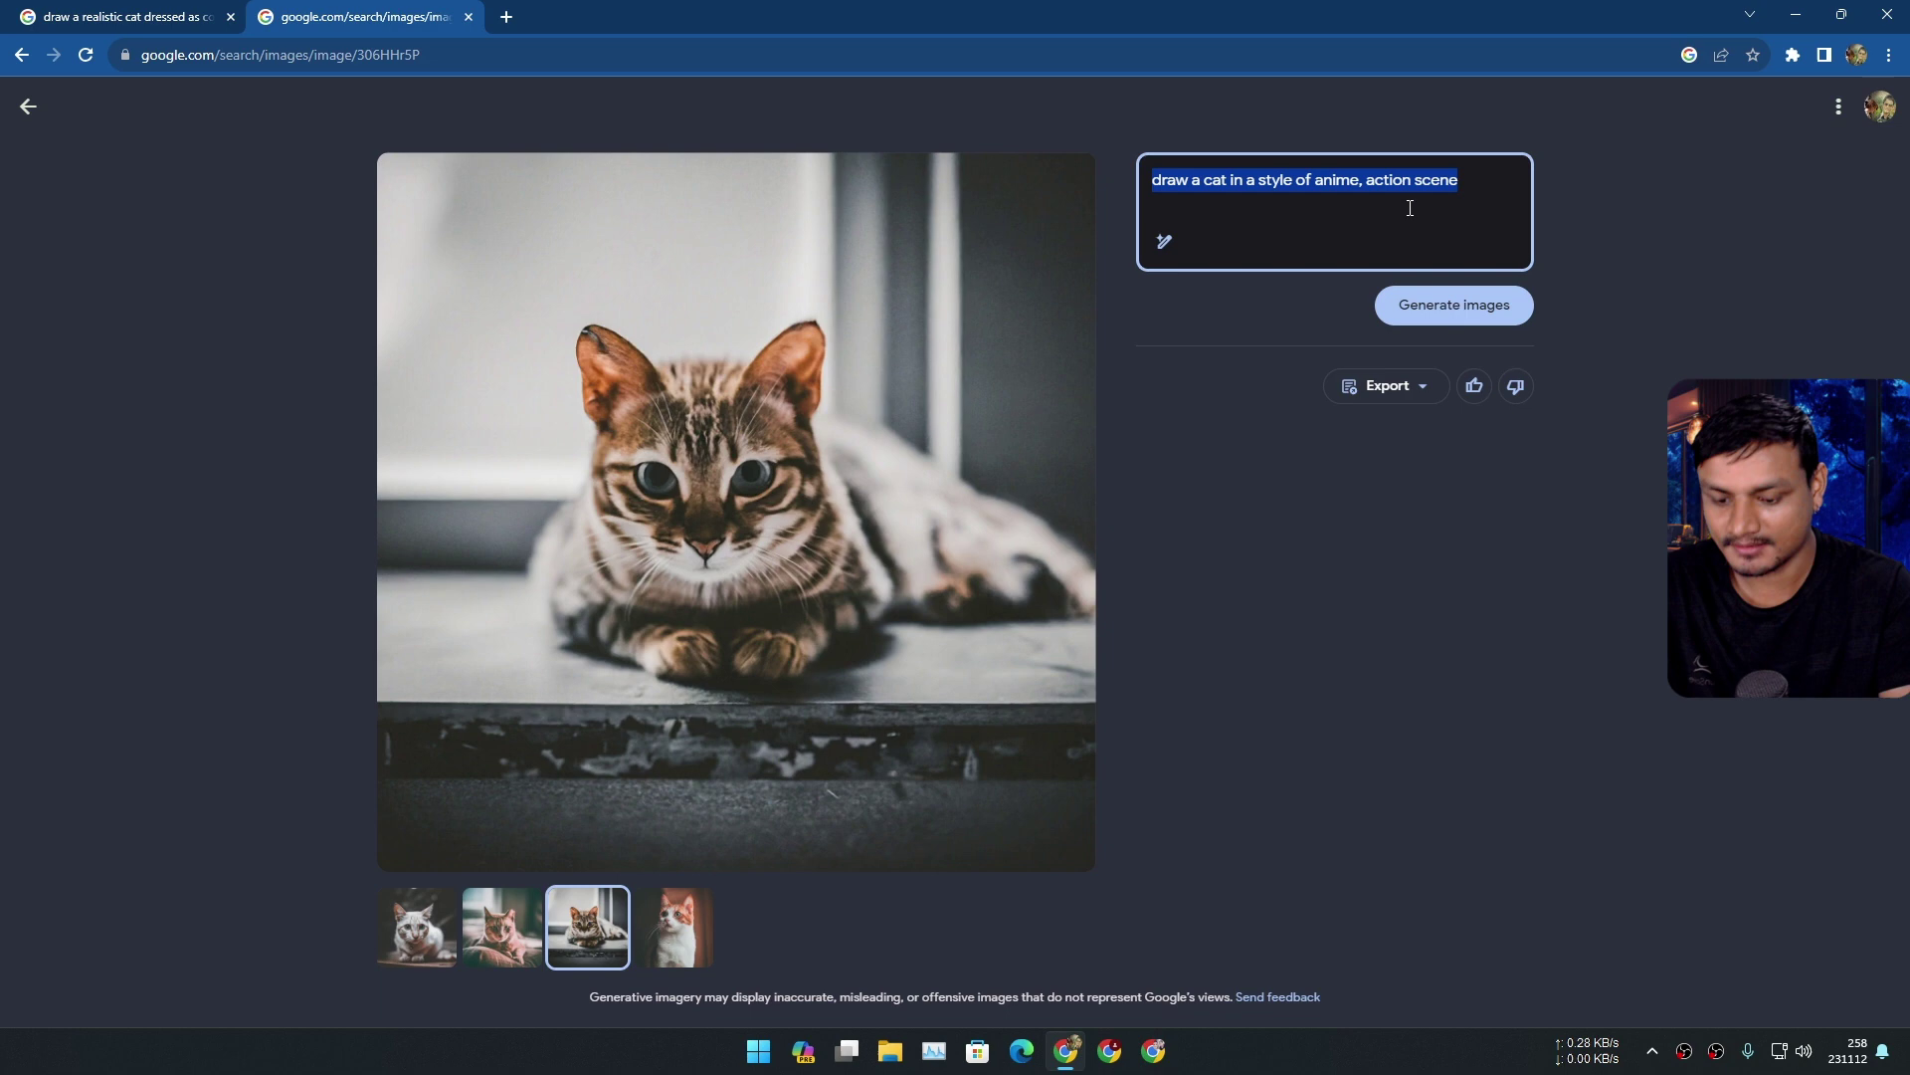
text(a happy man with beard, looking up, walking on street,)
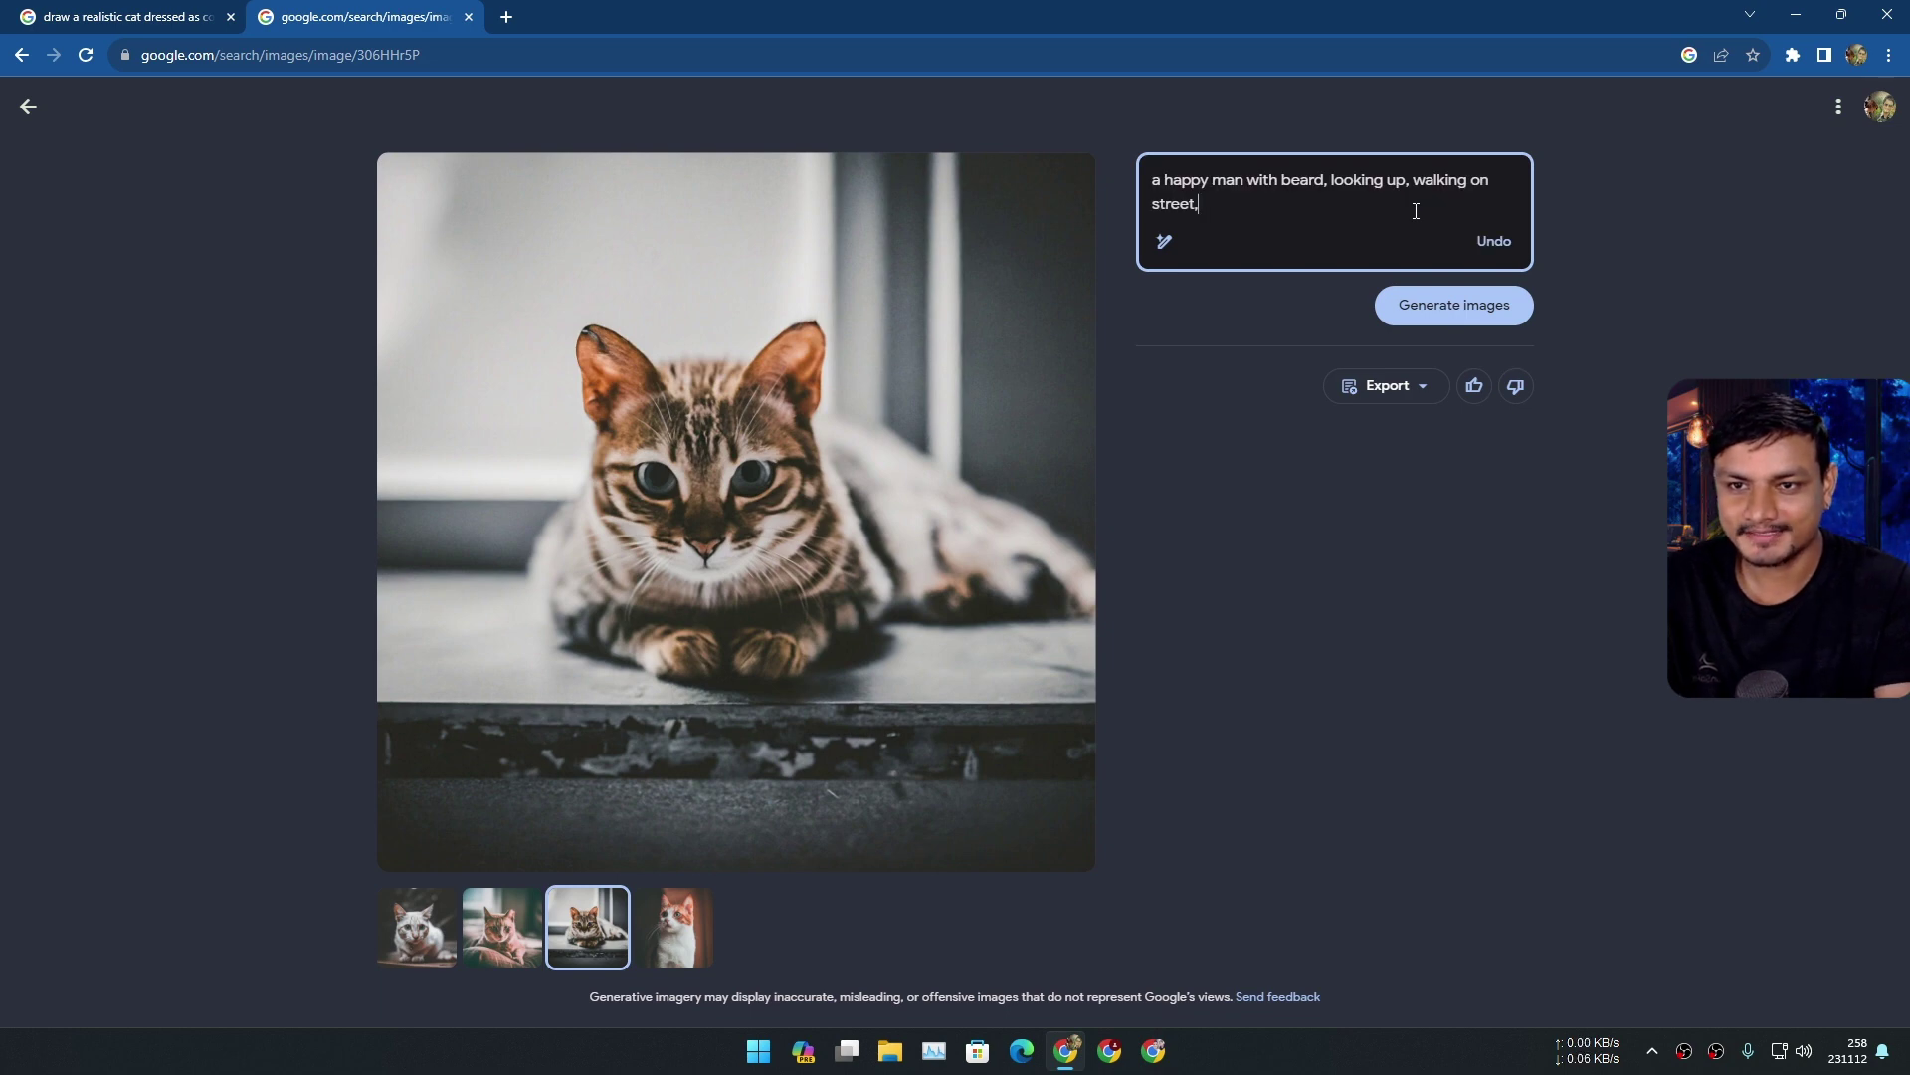
key(BackSpace)
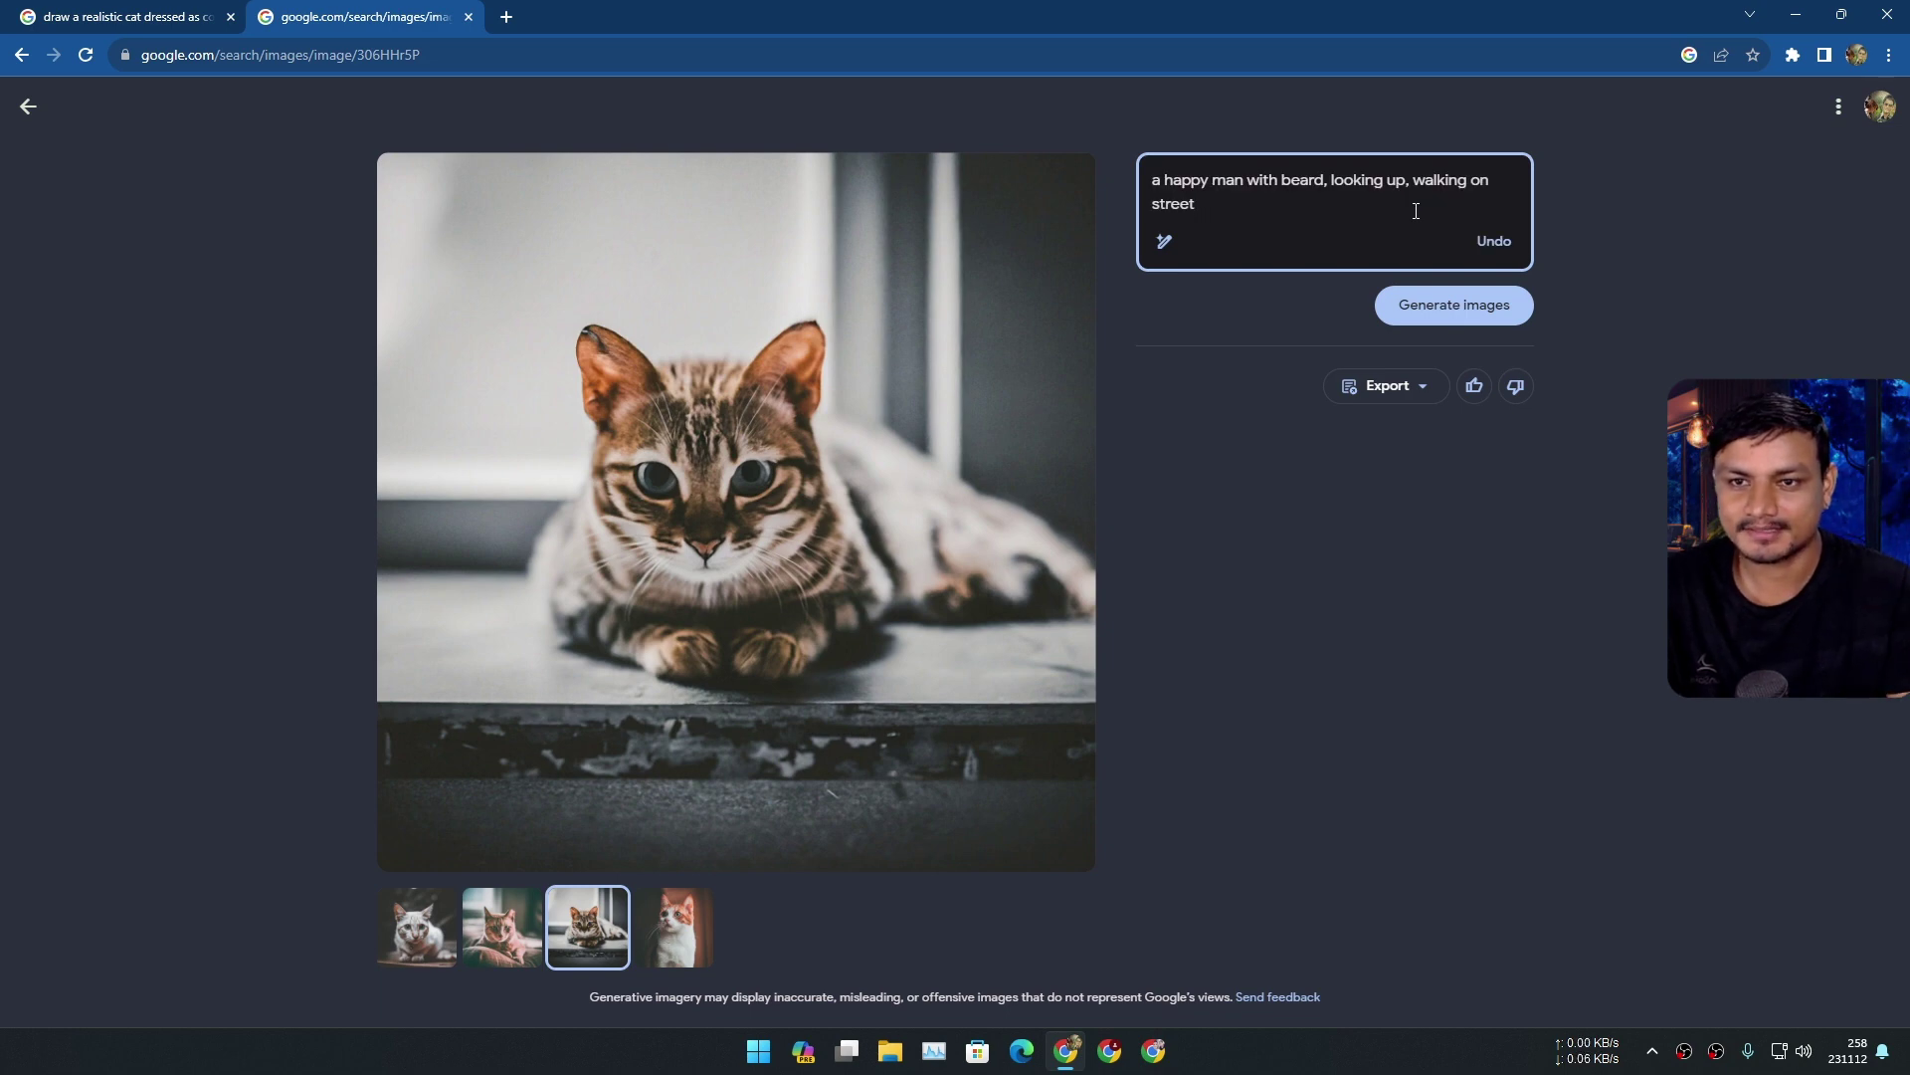
click(1464, 314)
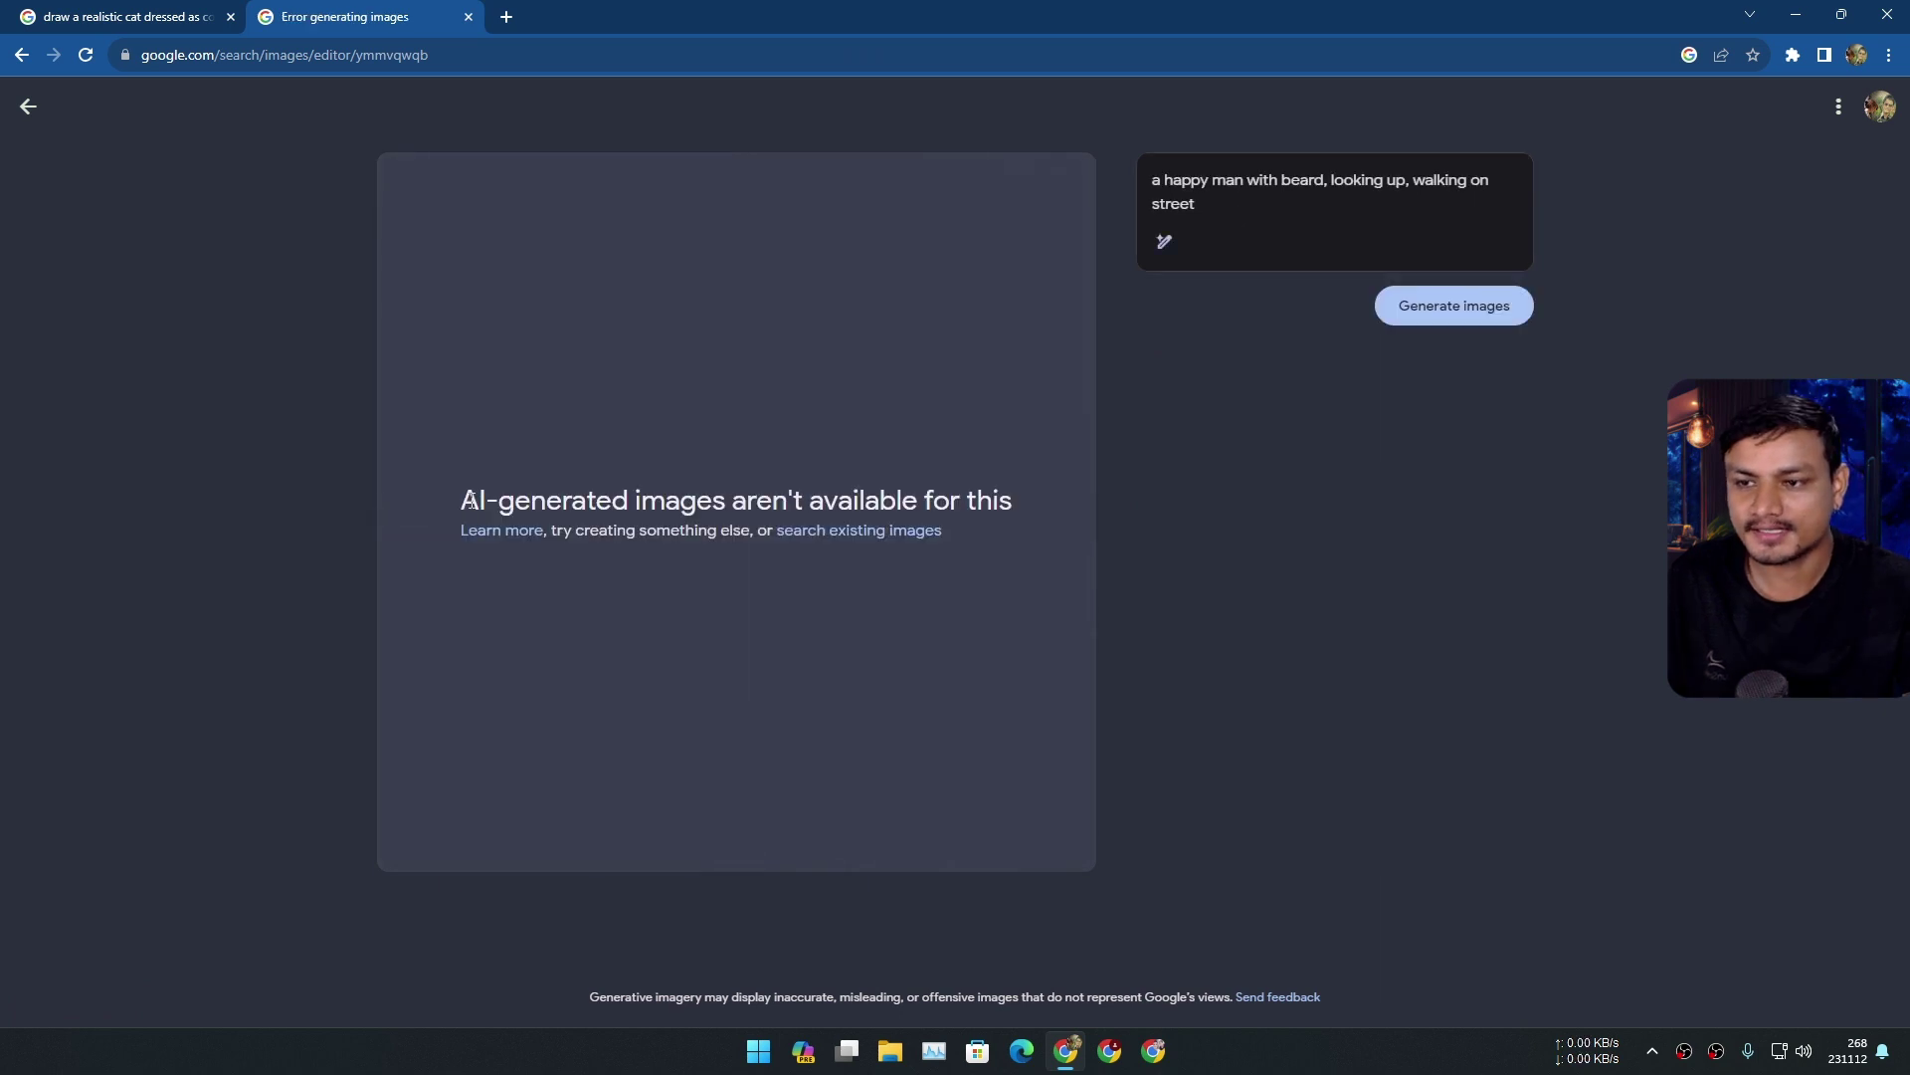
Prefix the prompt with 'draw', shorten it to 'draw a happy man', and regenerate.
click(1264, 217)
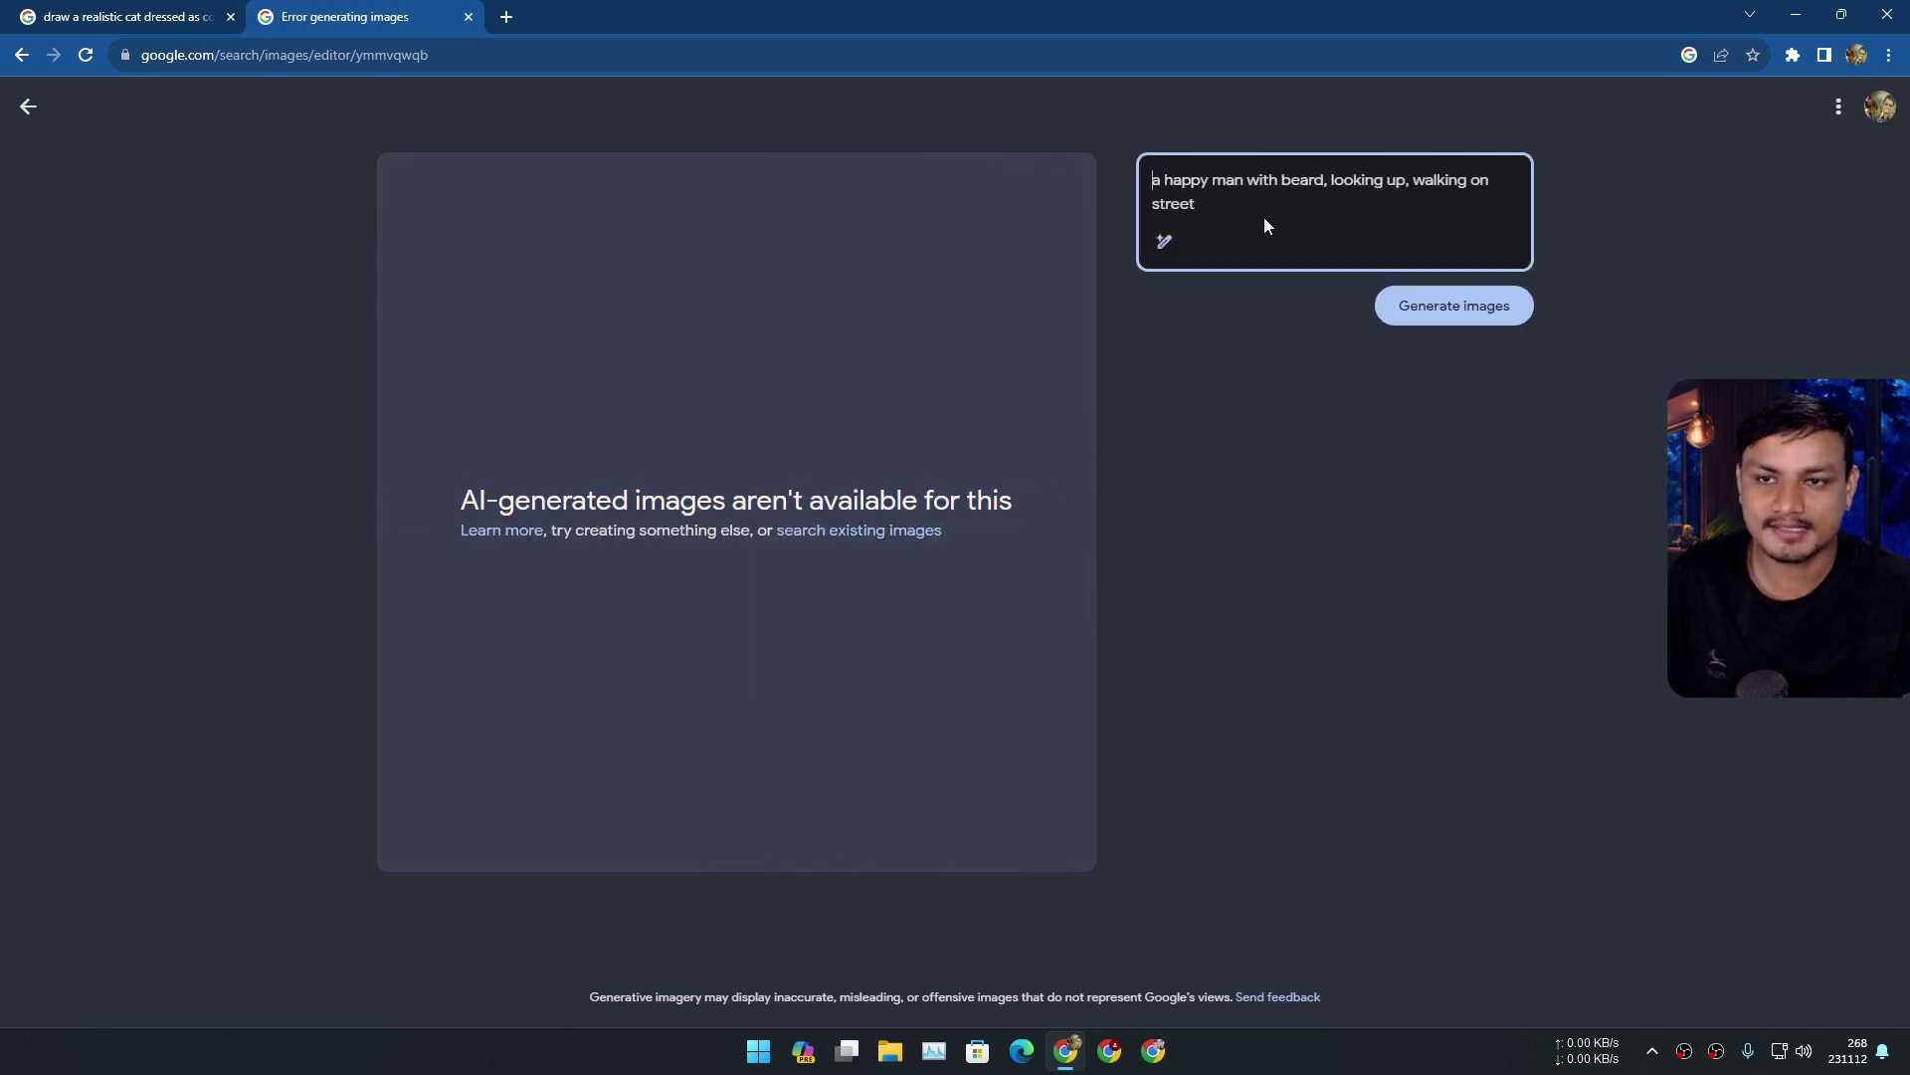
key(ctrl+Home)
text(draw)
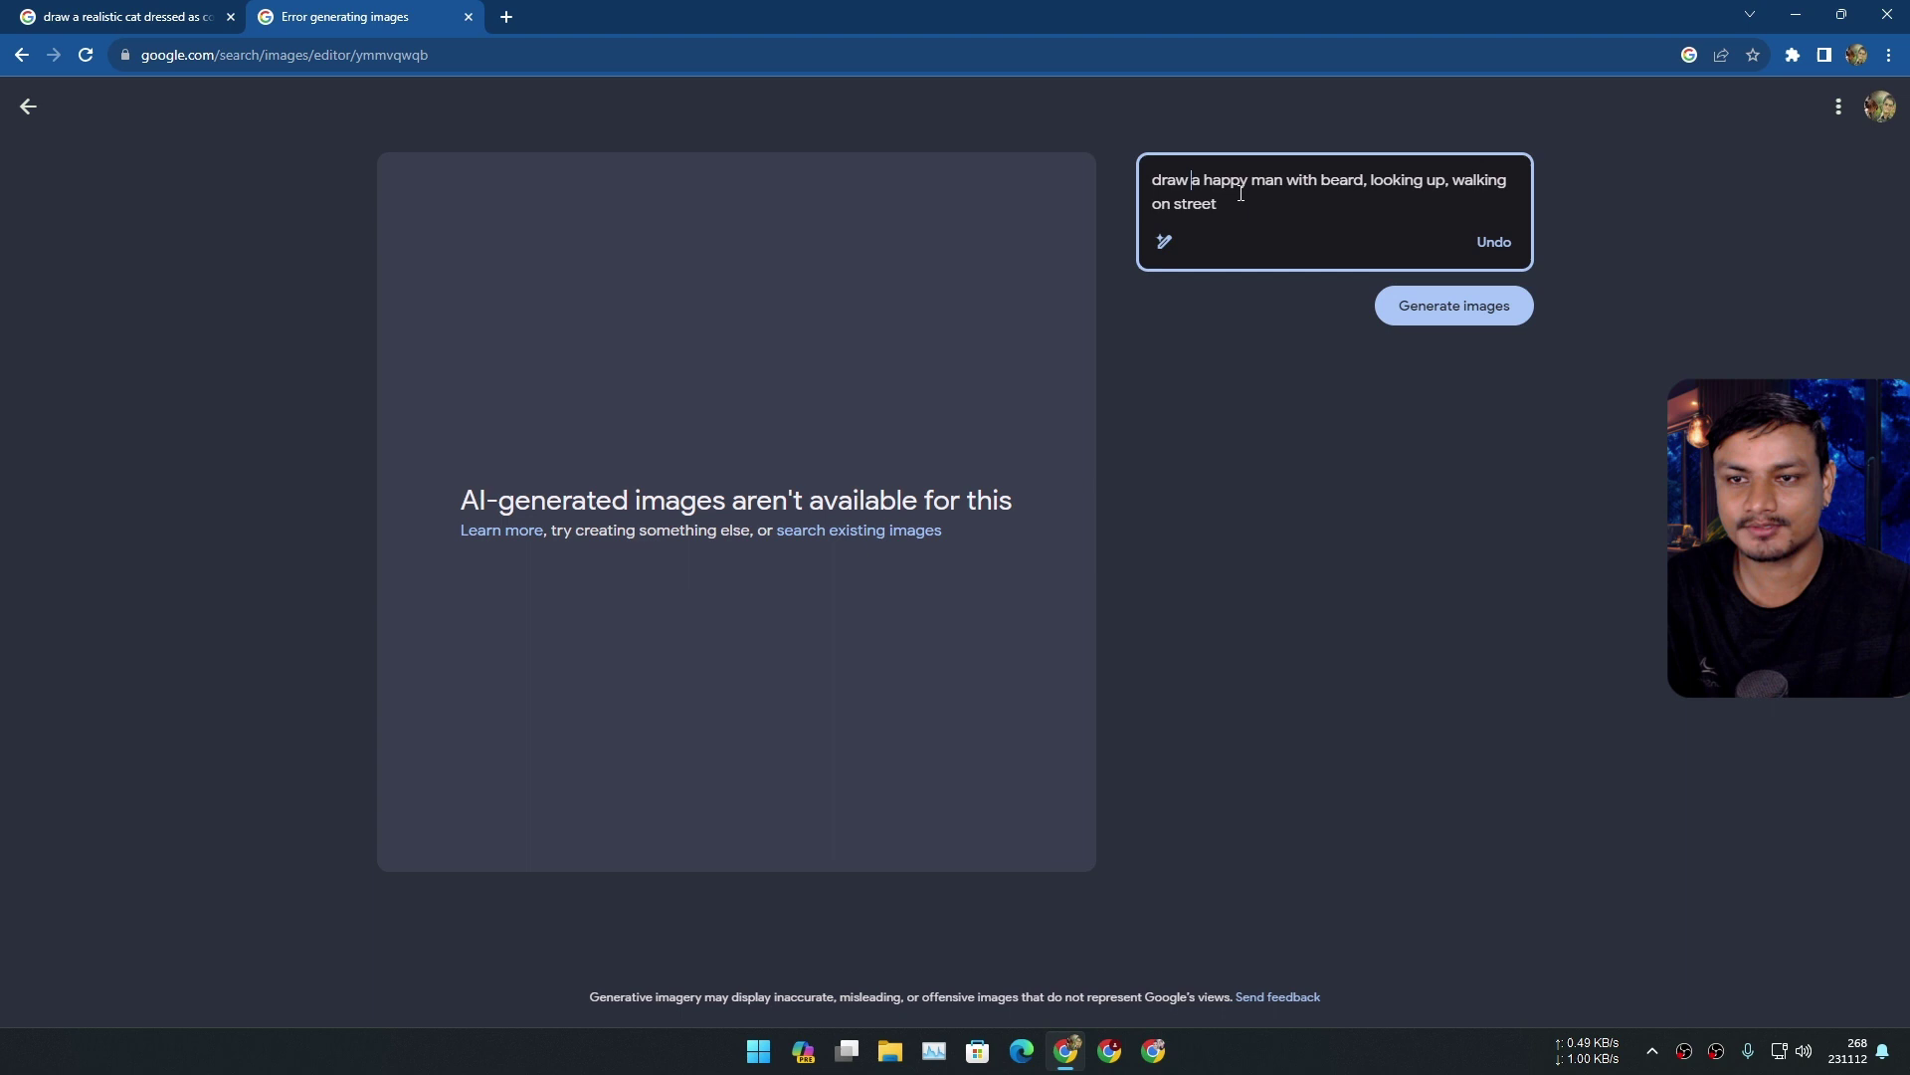
click(1468, 313)
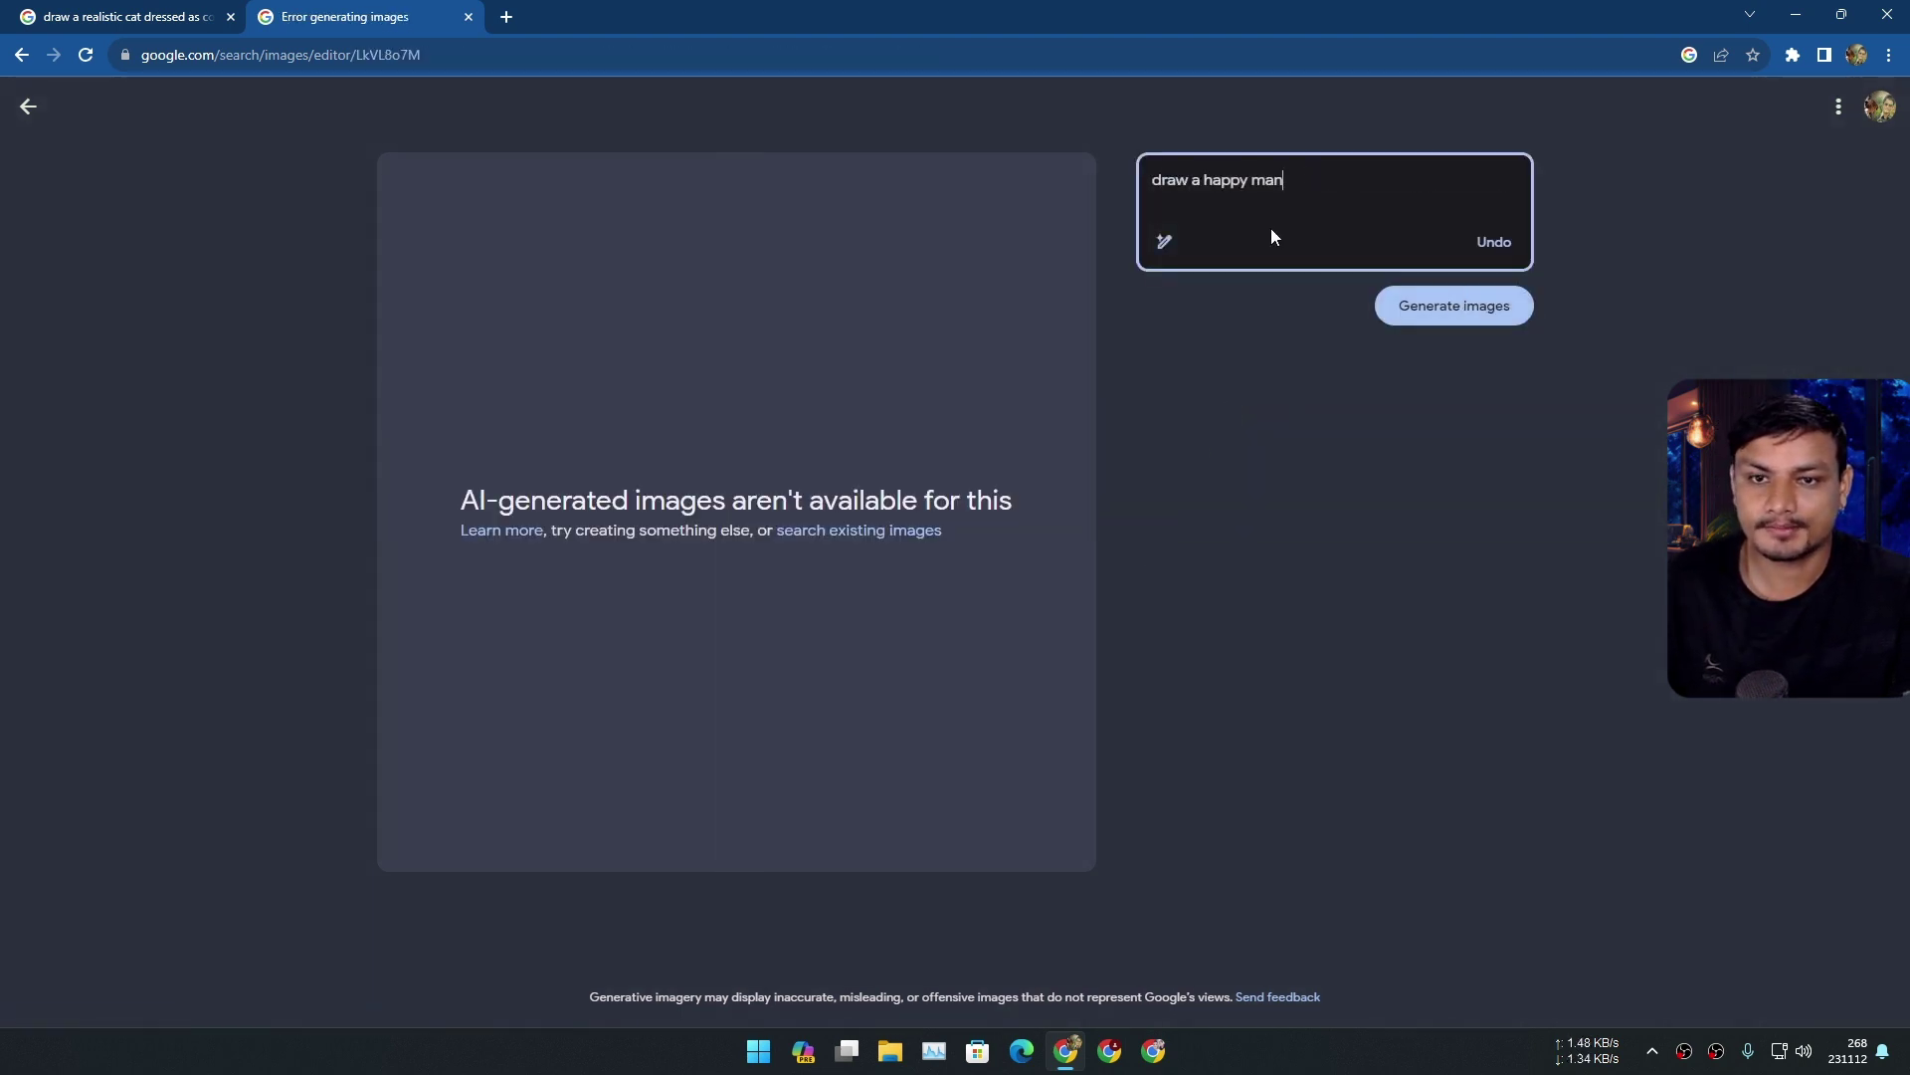
click(1459, 317)
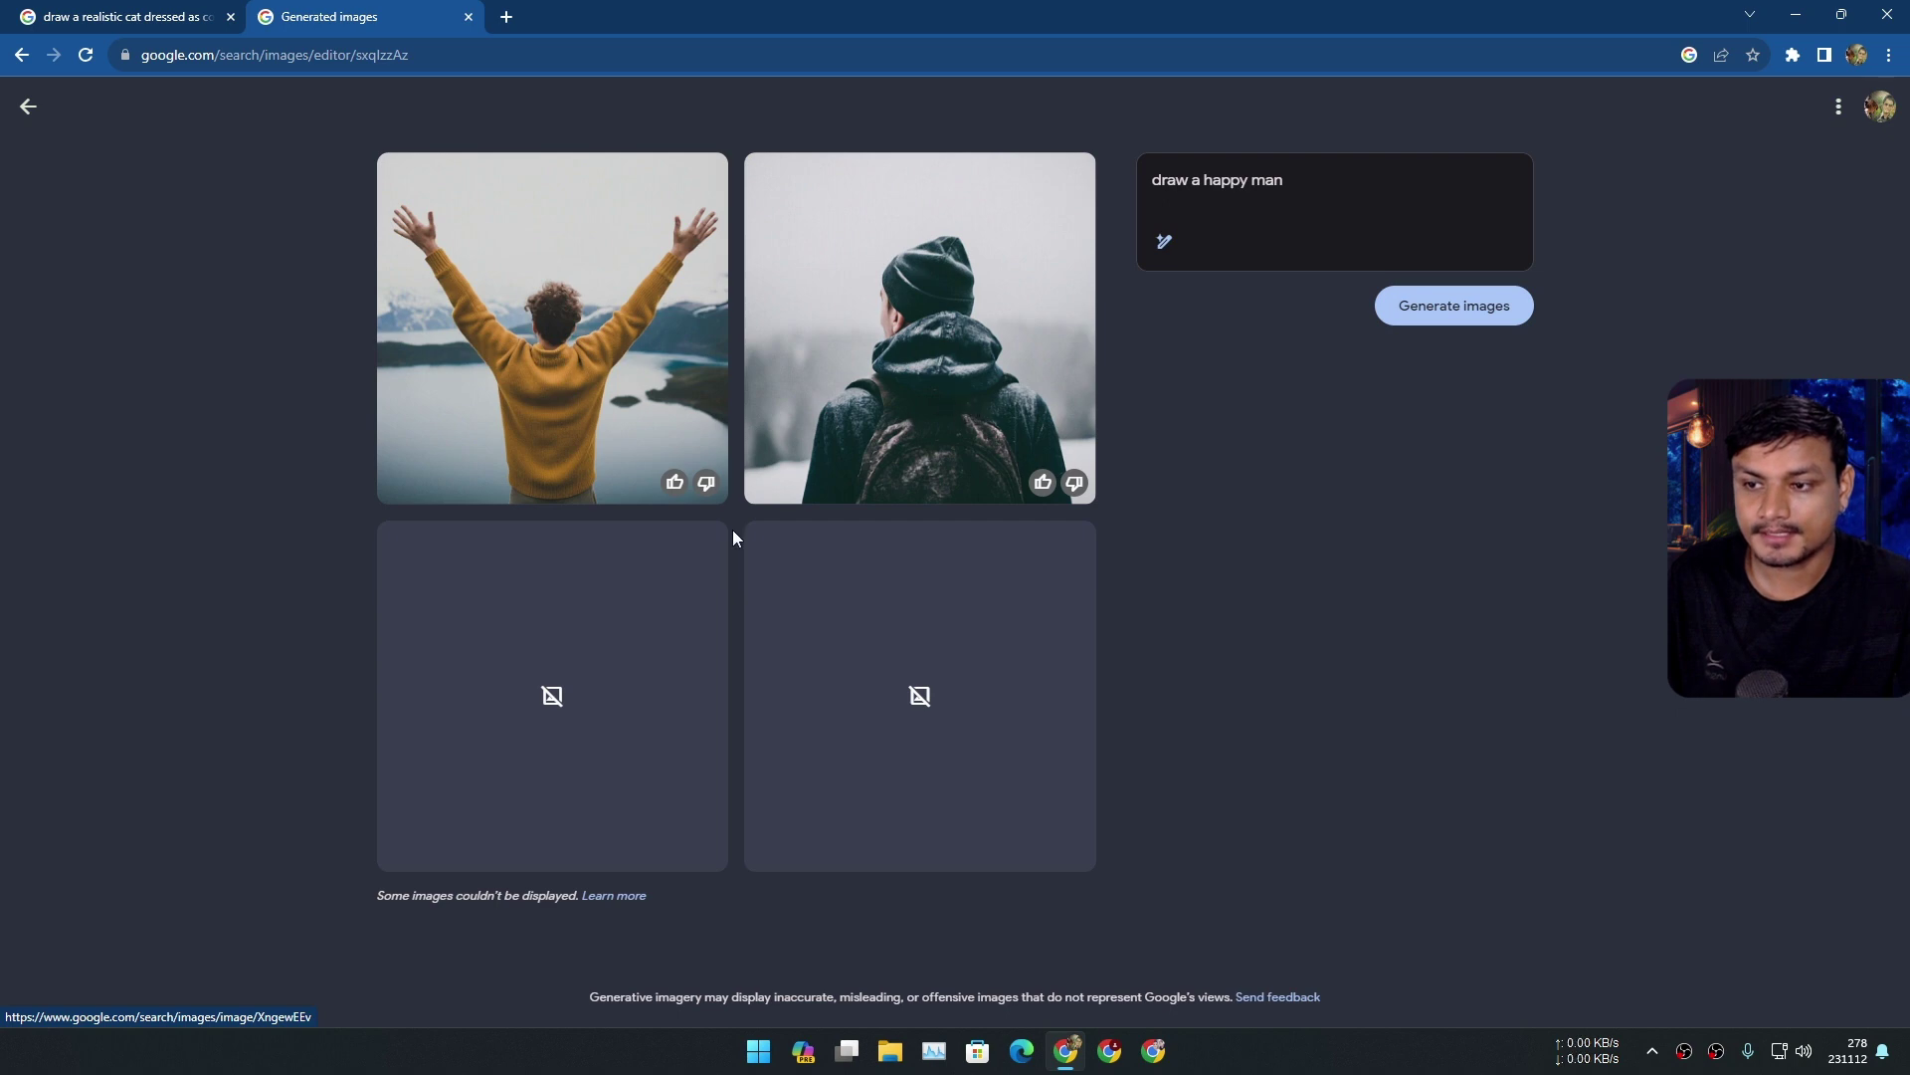
Append ', front facing' to the happy man prompt, regenerate, and select the prompt text.
click(601, 398)
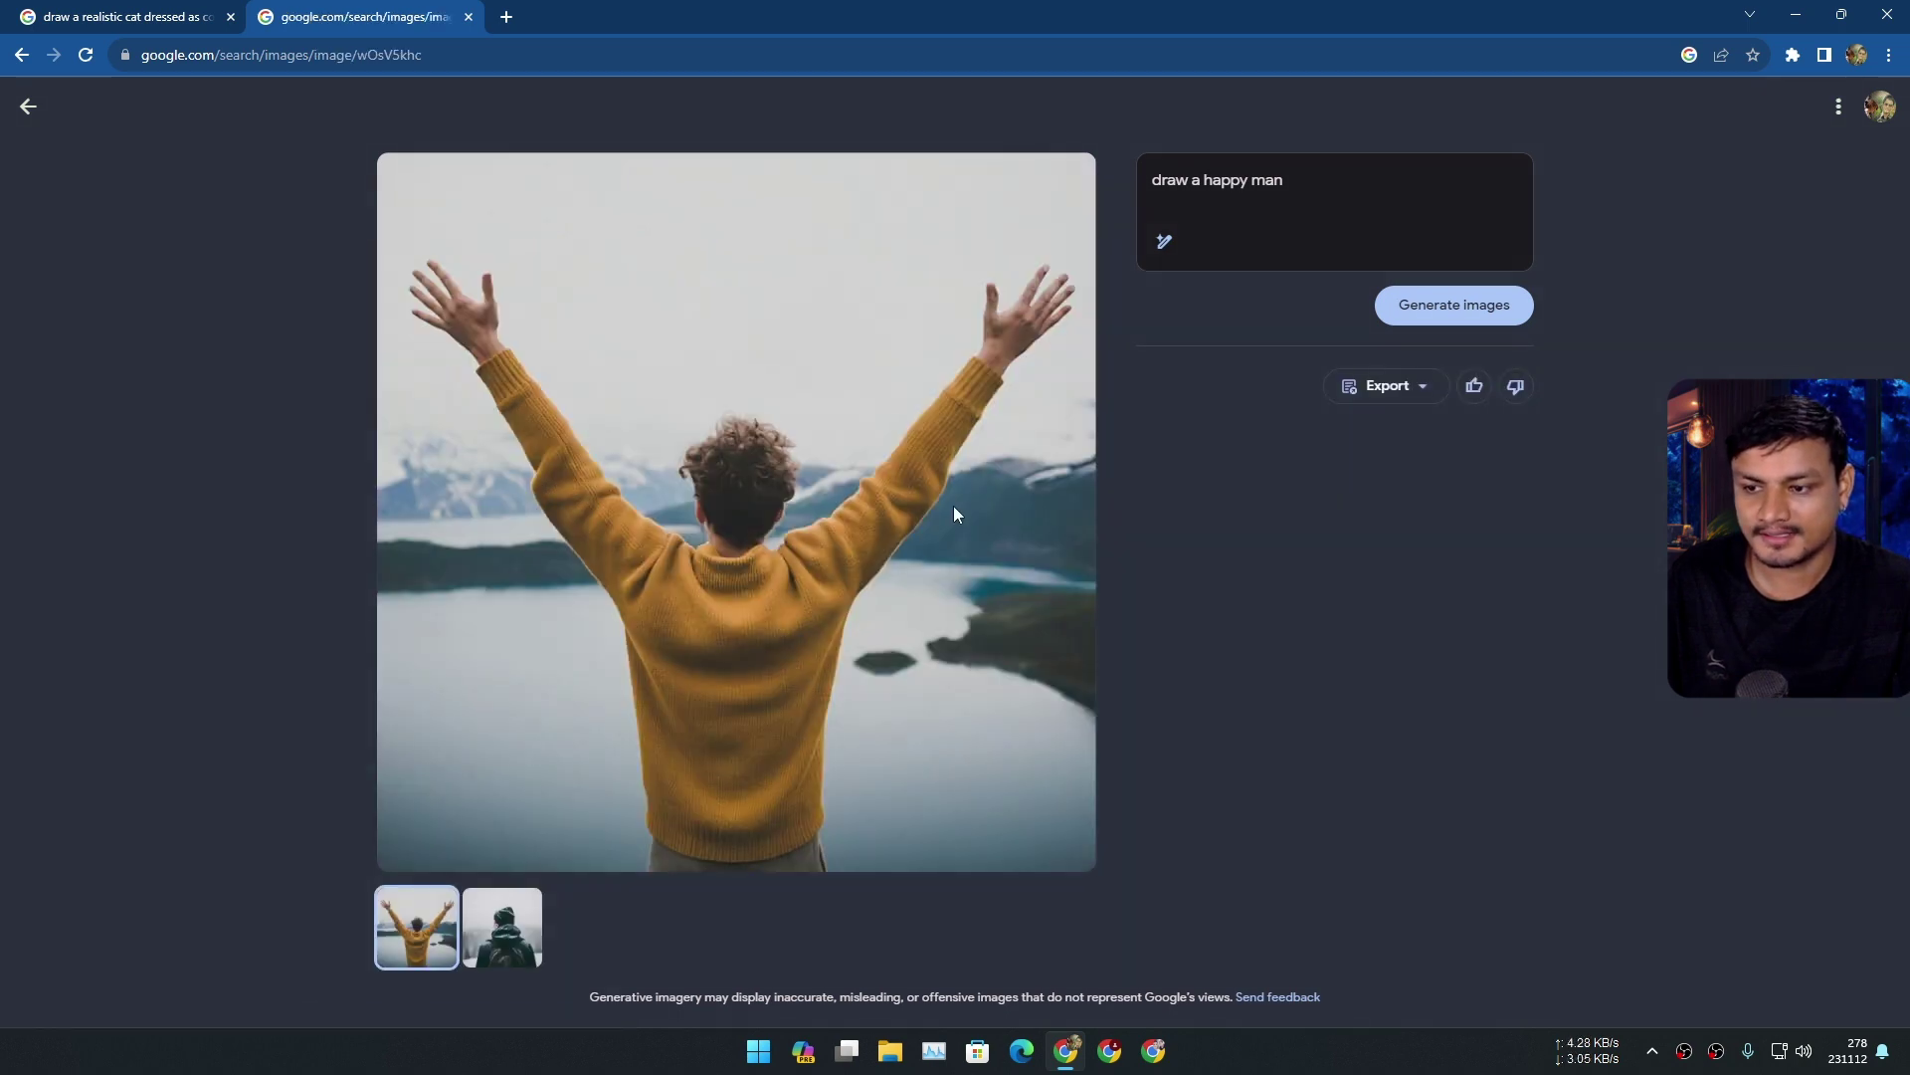
click(1336, 179)
text(, front facing)
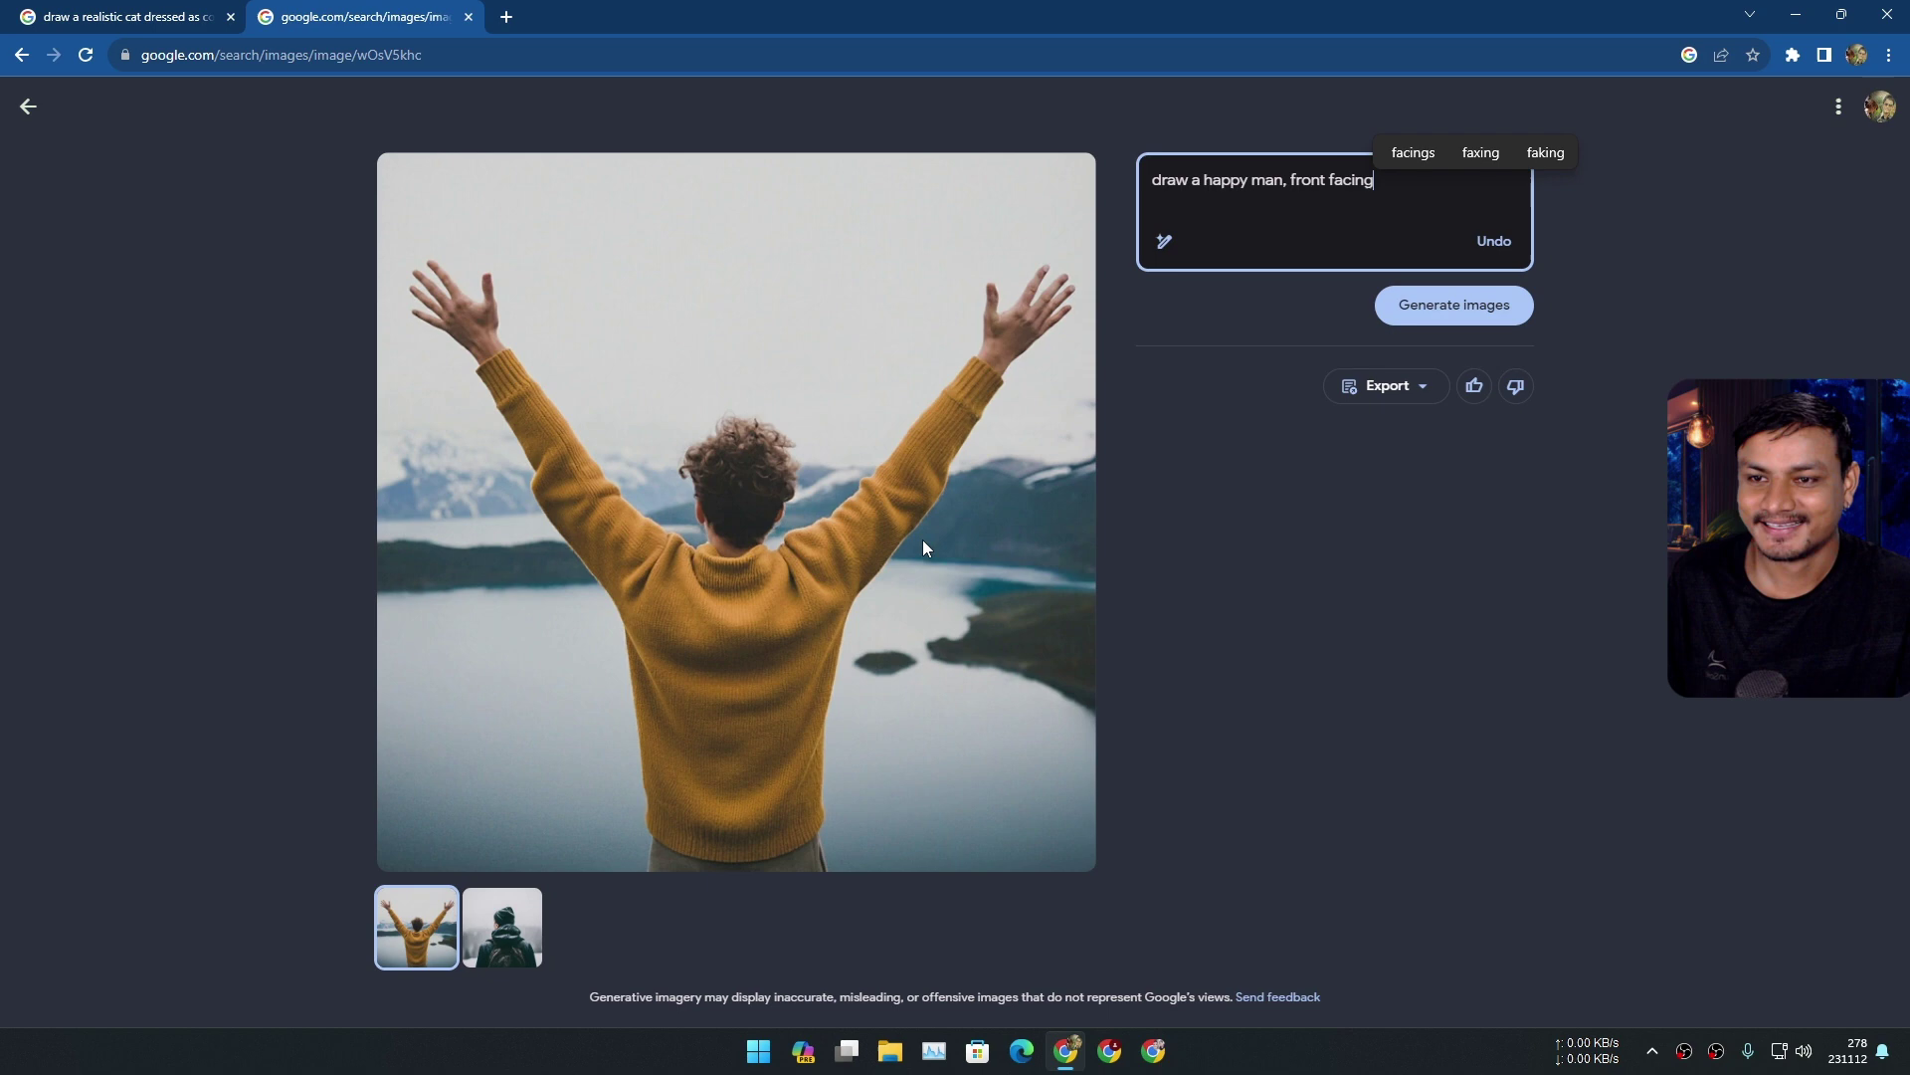
click(491, 935)
click(428, 922)
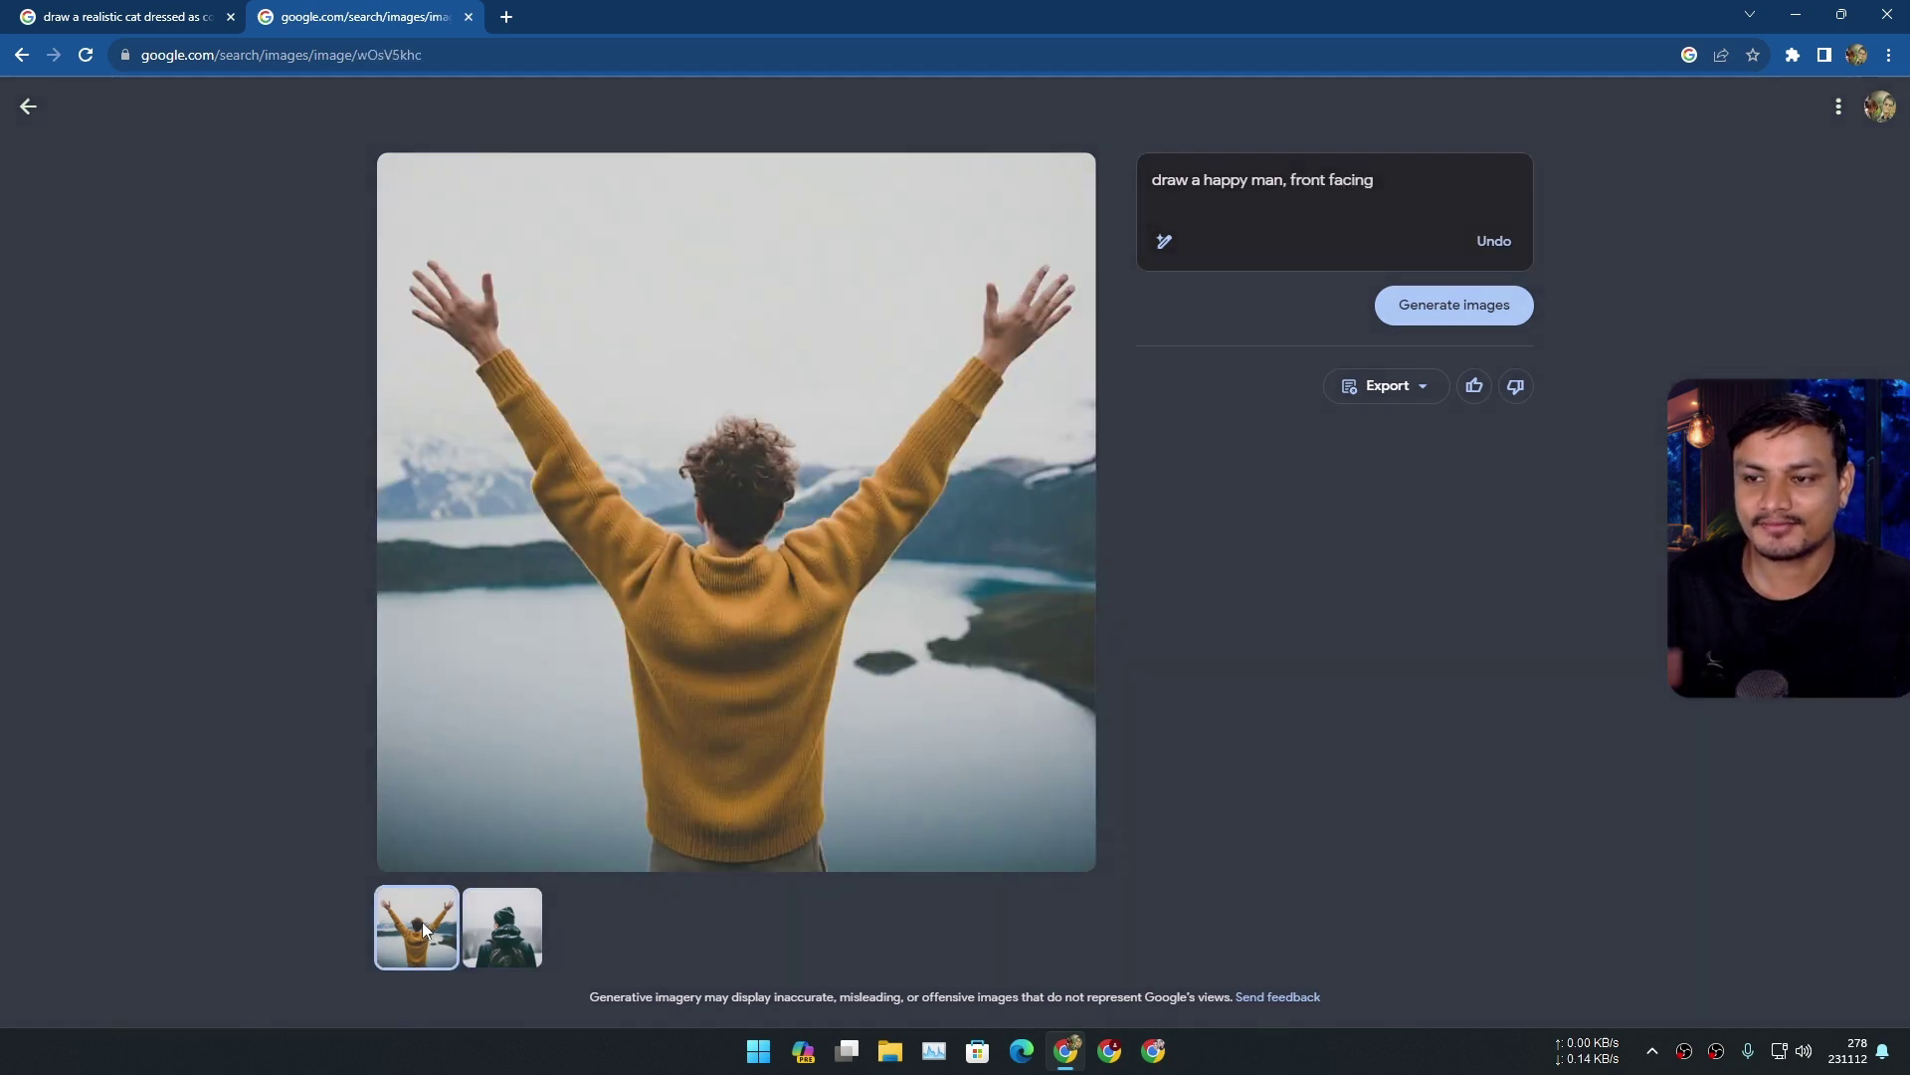
key(Return)
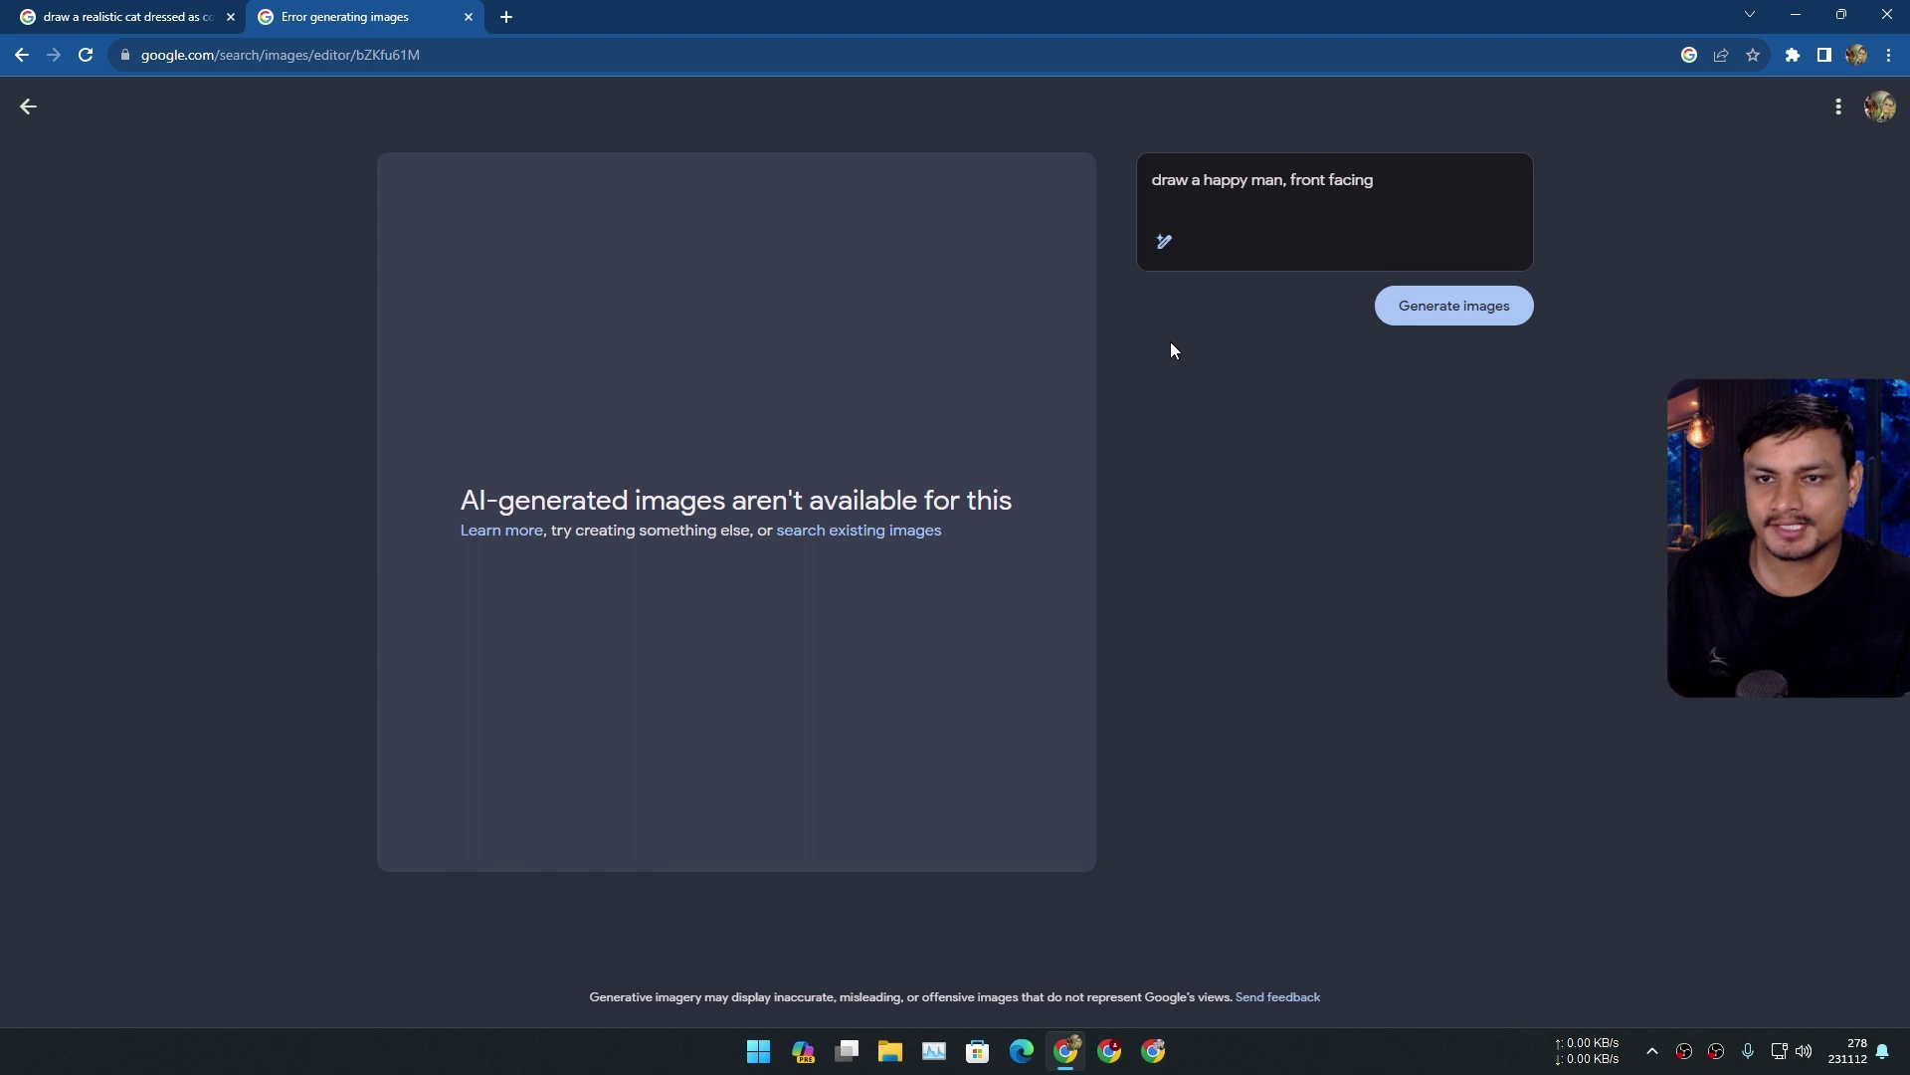
drag(1377, 180, 1290, 180)
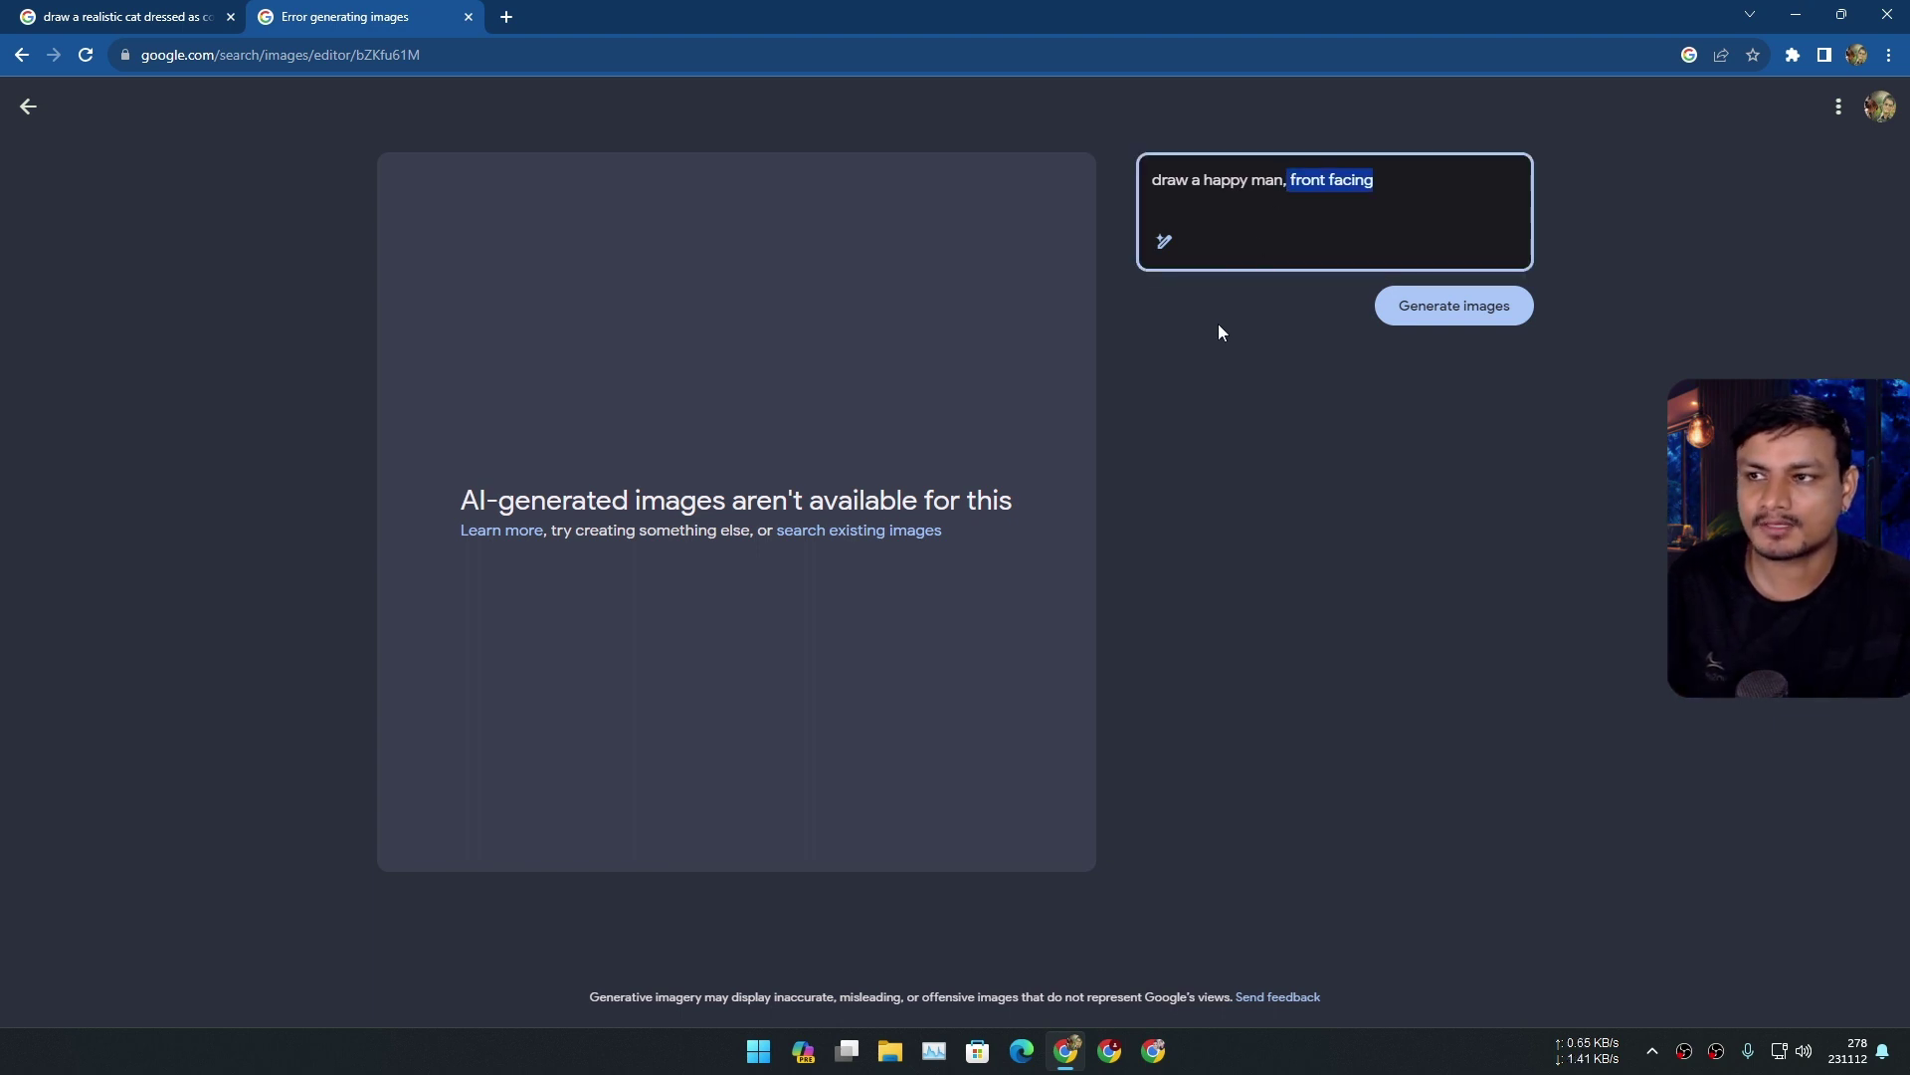
drag(1399, 184, 1121, 190)
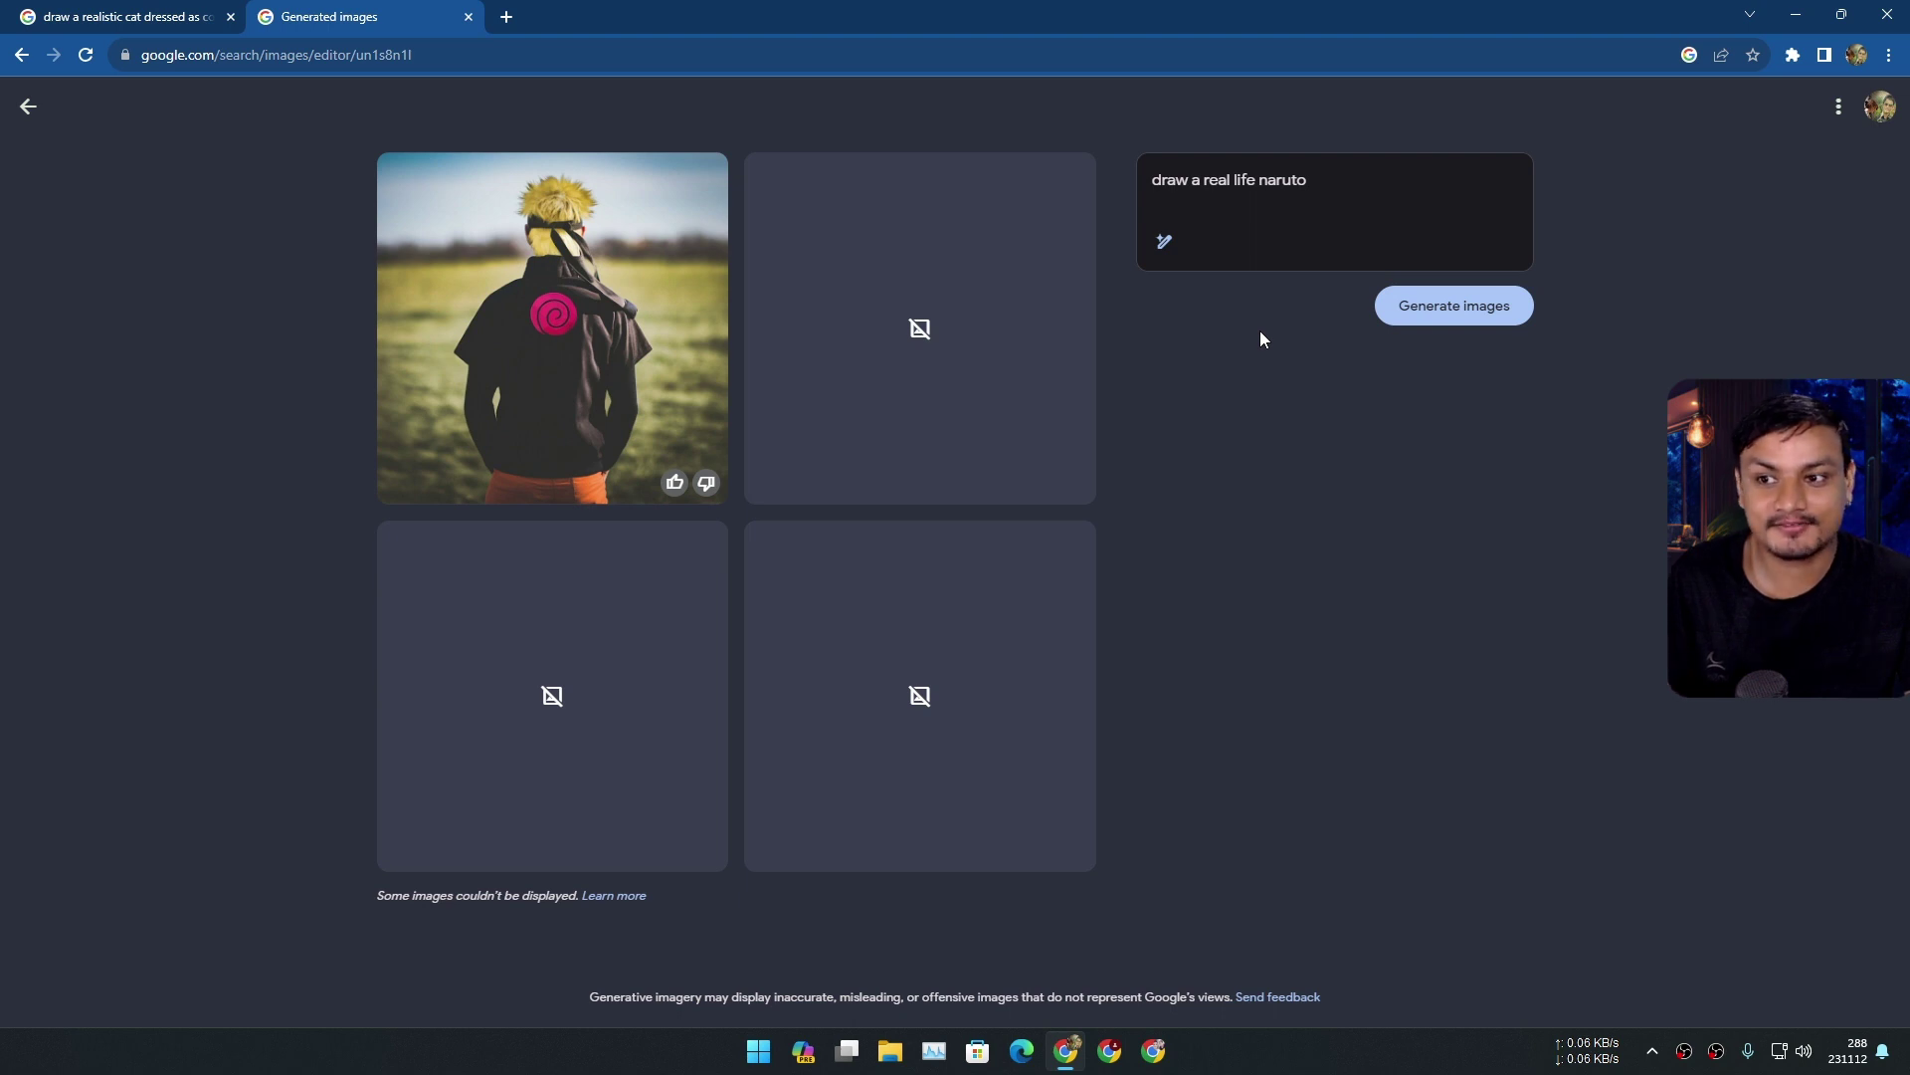
Enlarge the Naruto image, return to the grid, and select the prompt words after 'draw'.
click(945, 327)
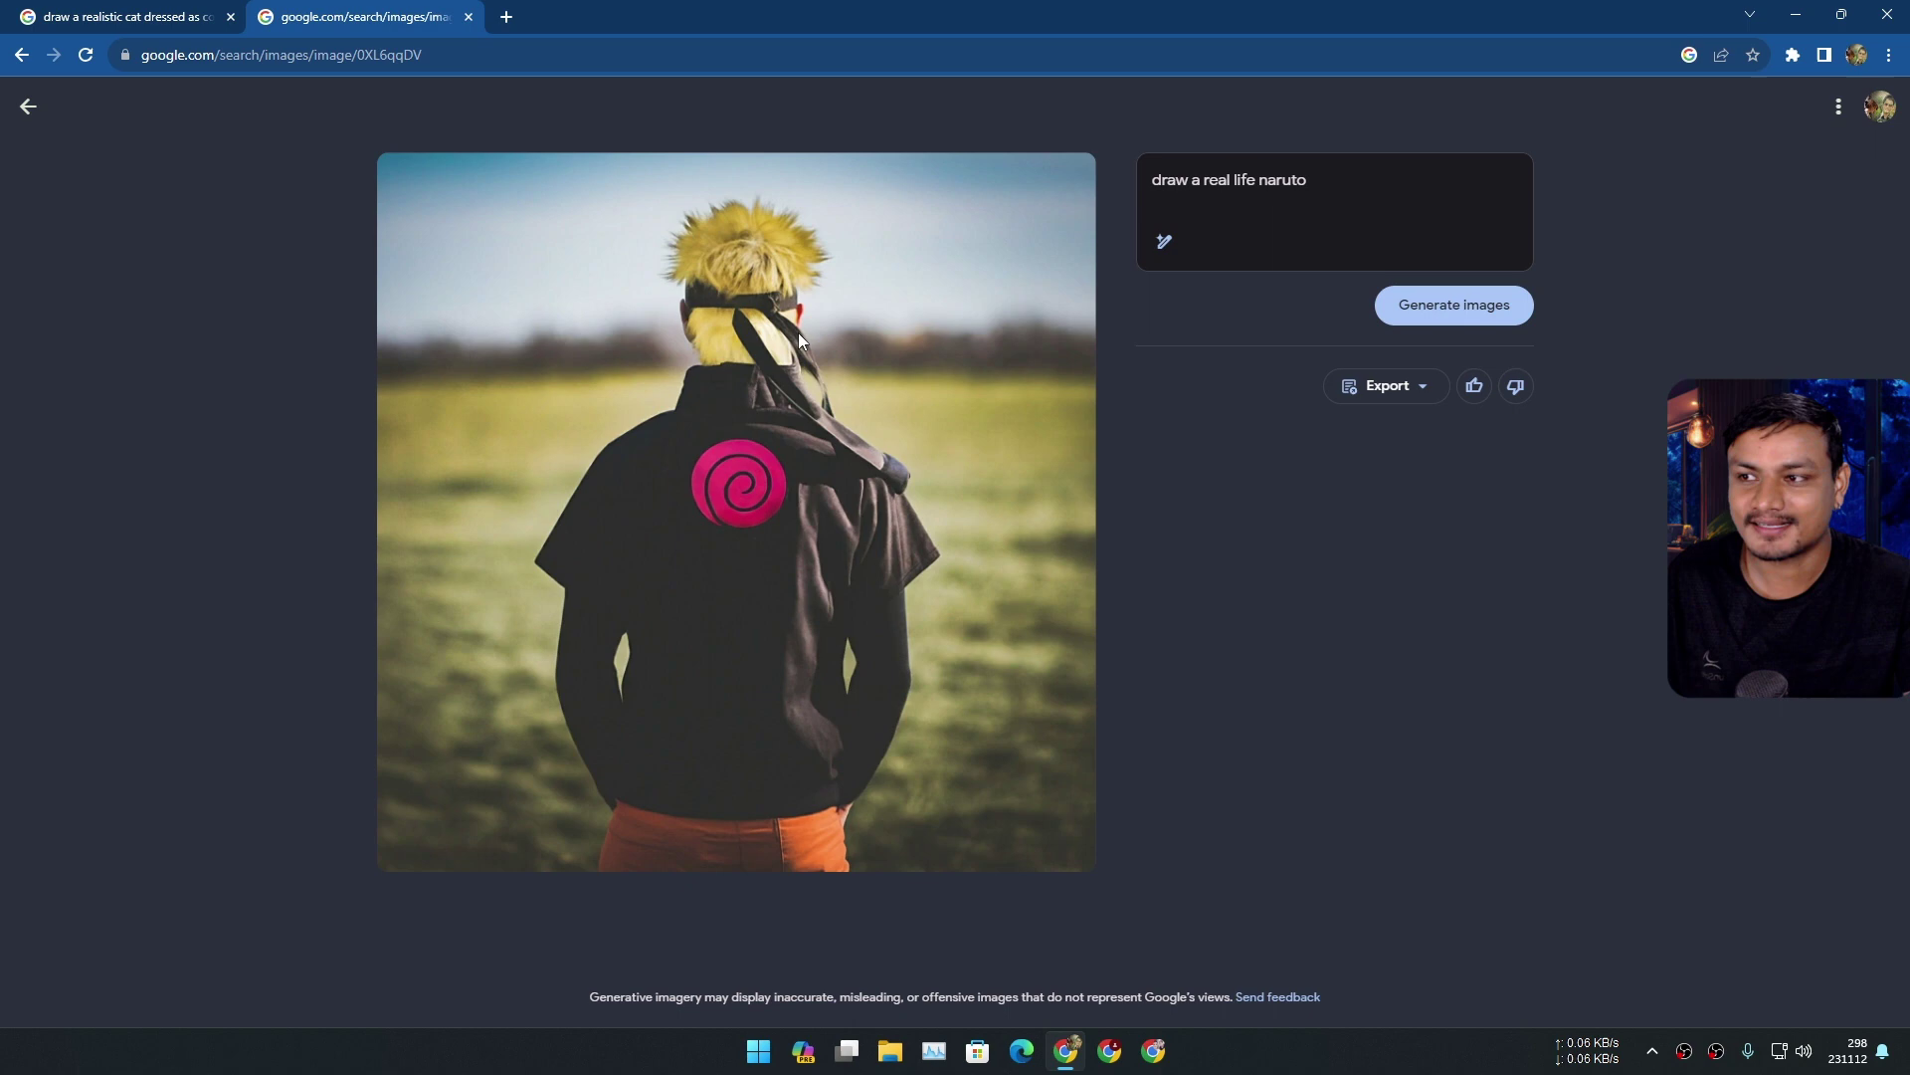
click(28, 106)
click(760, 290)
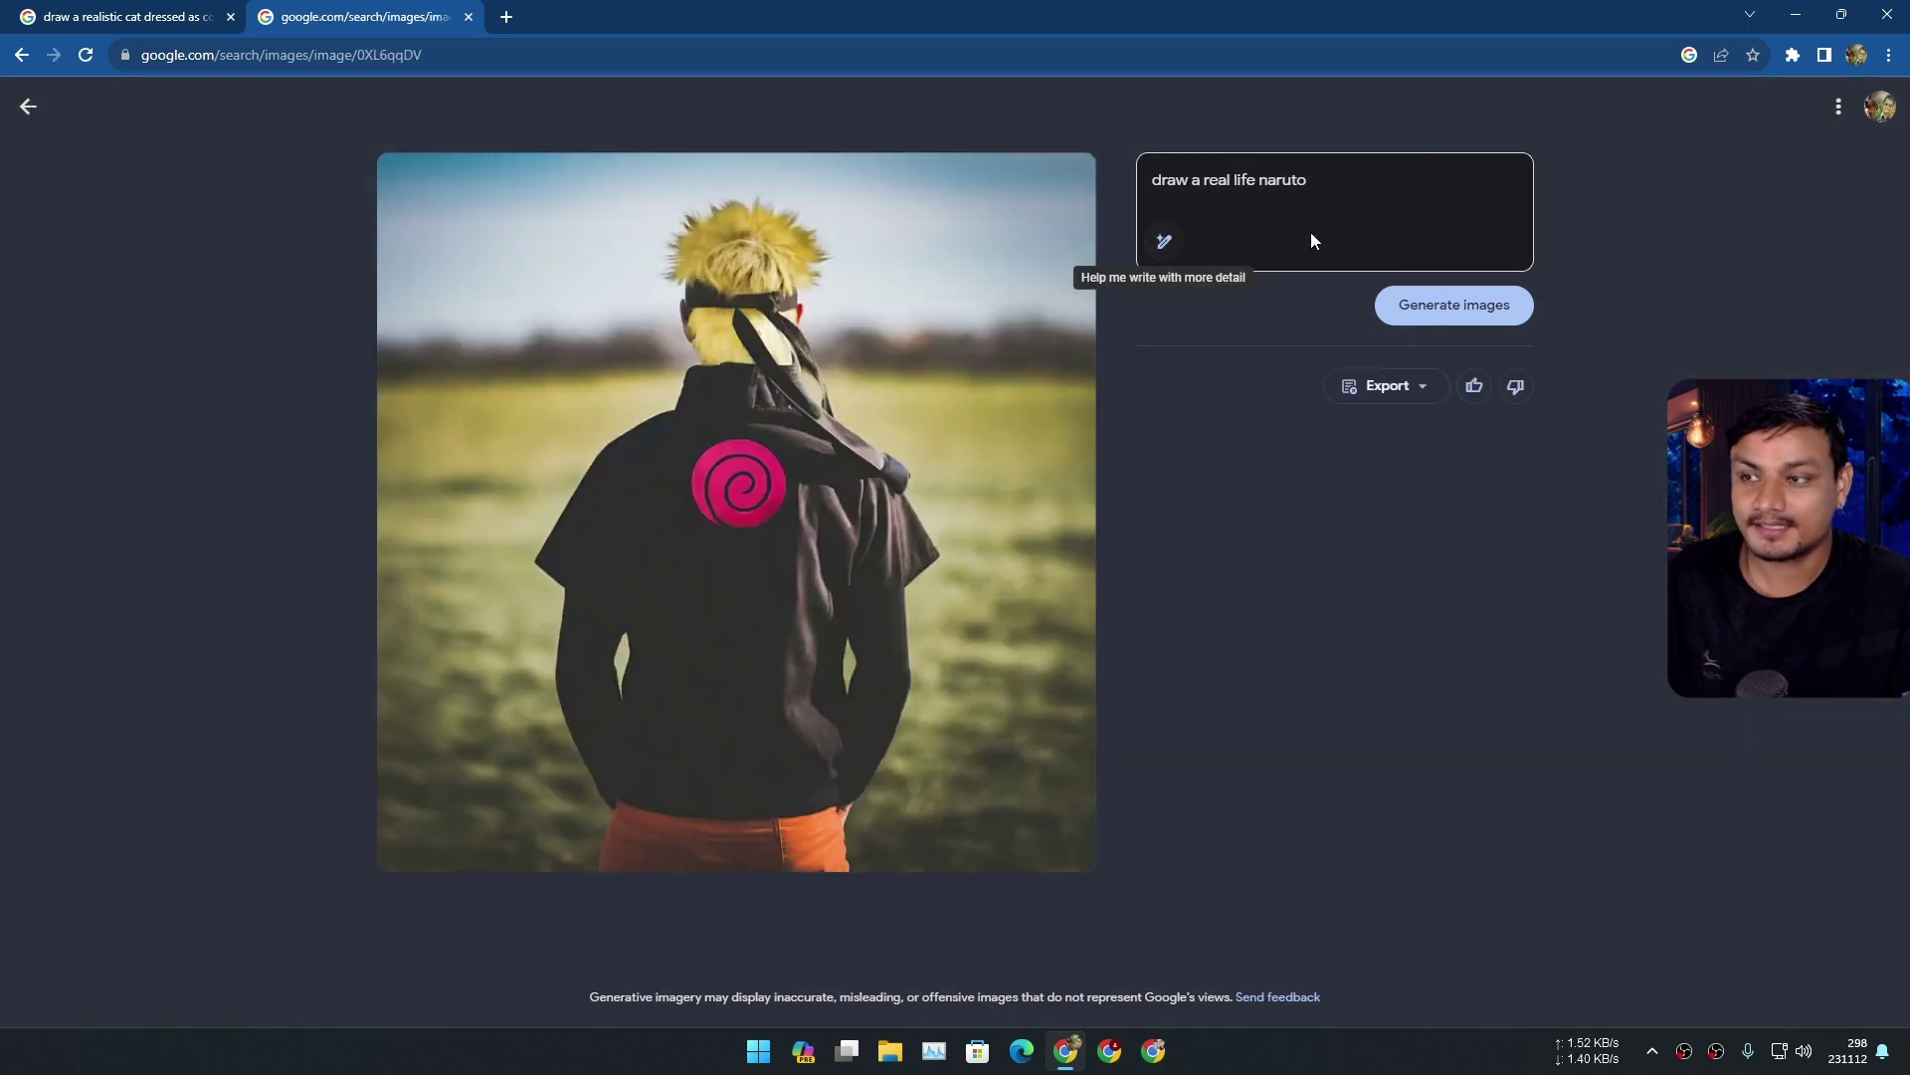
click(28, 106)
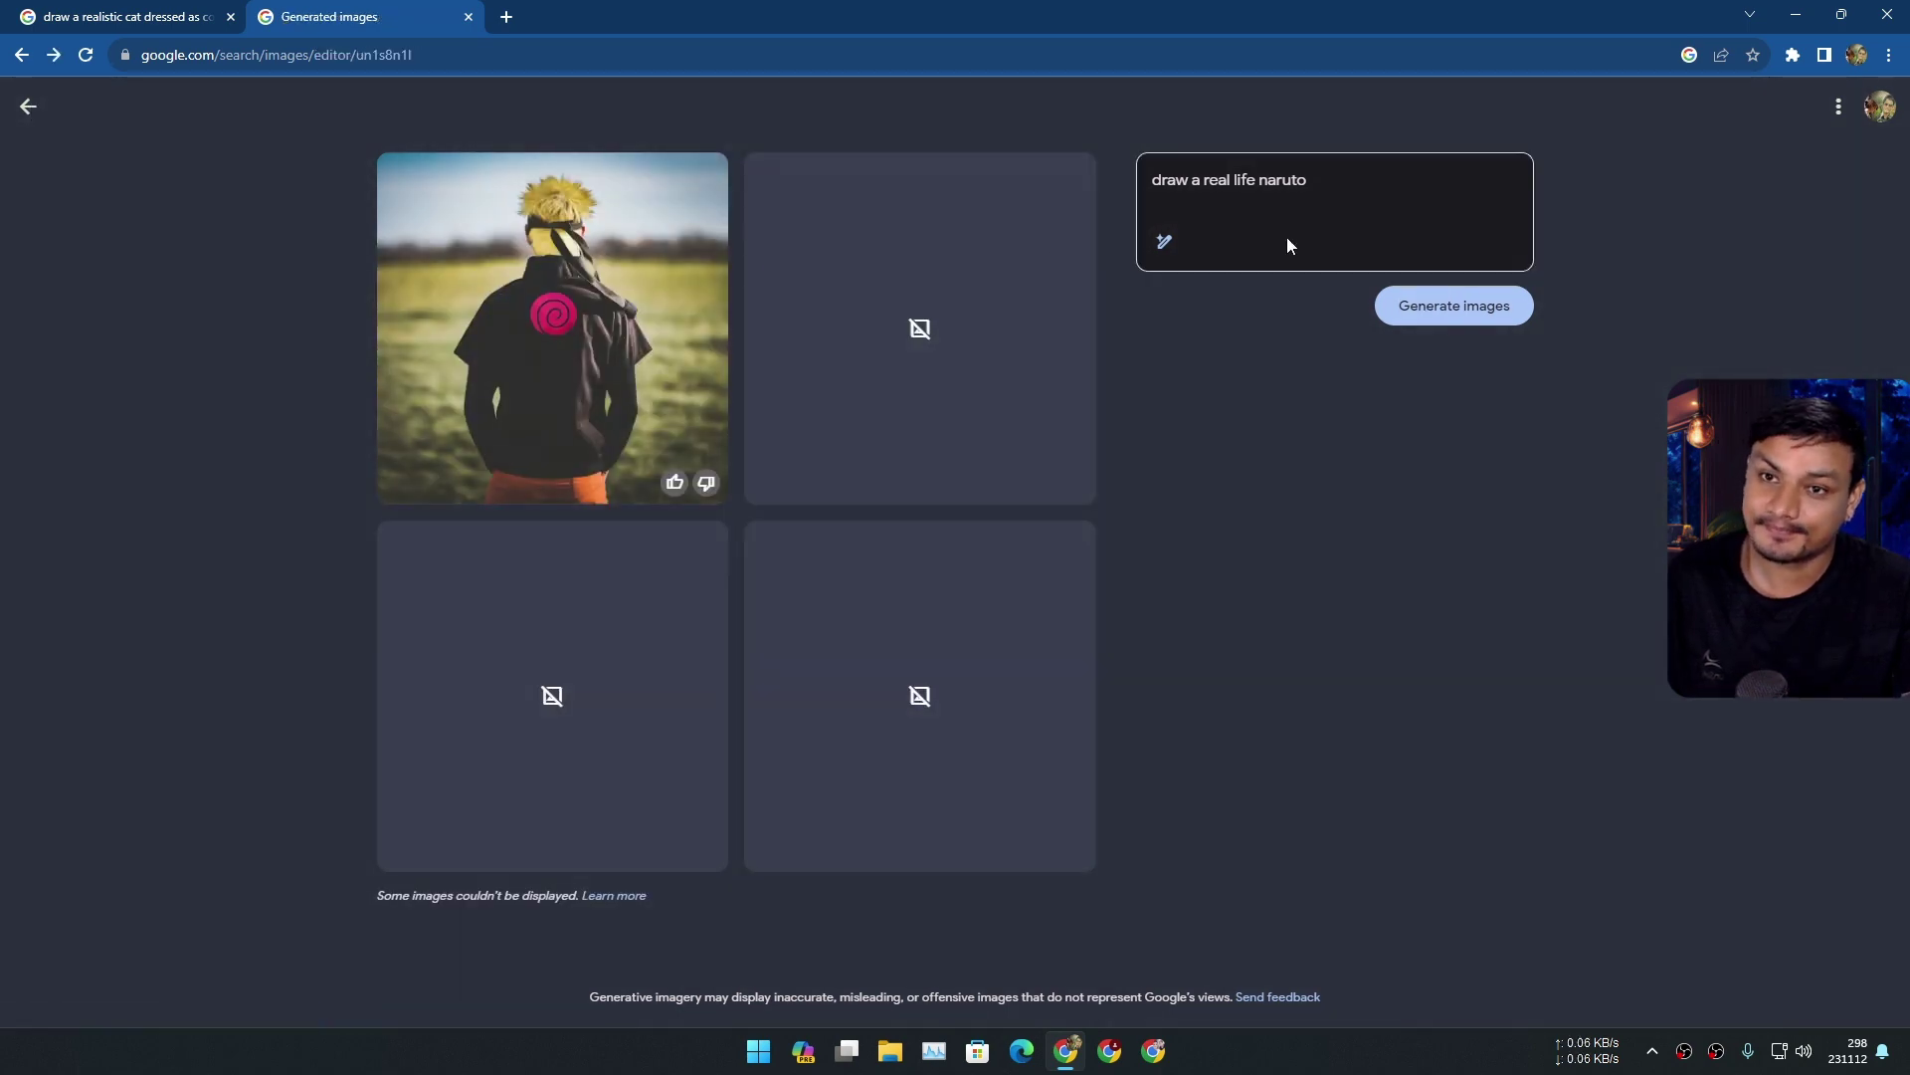
drag(1387, 180, 1191, 187)
Change the prompt to 'draw a dog and kat fighting in a anime style', generate, and enlarge the first result.
key(BackSpace)
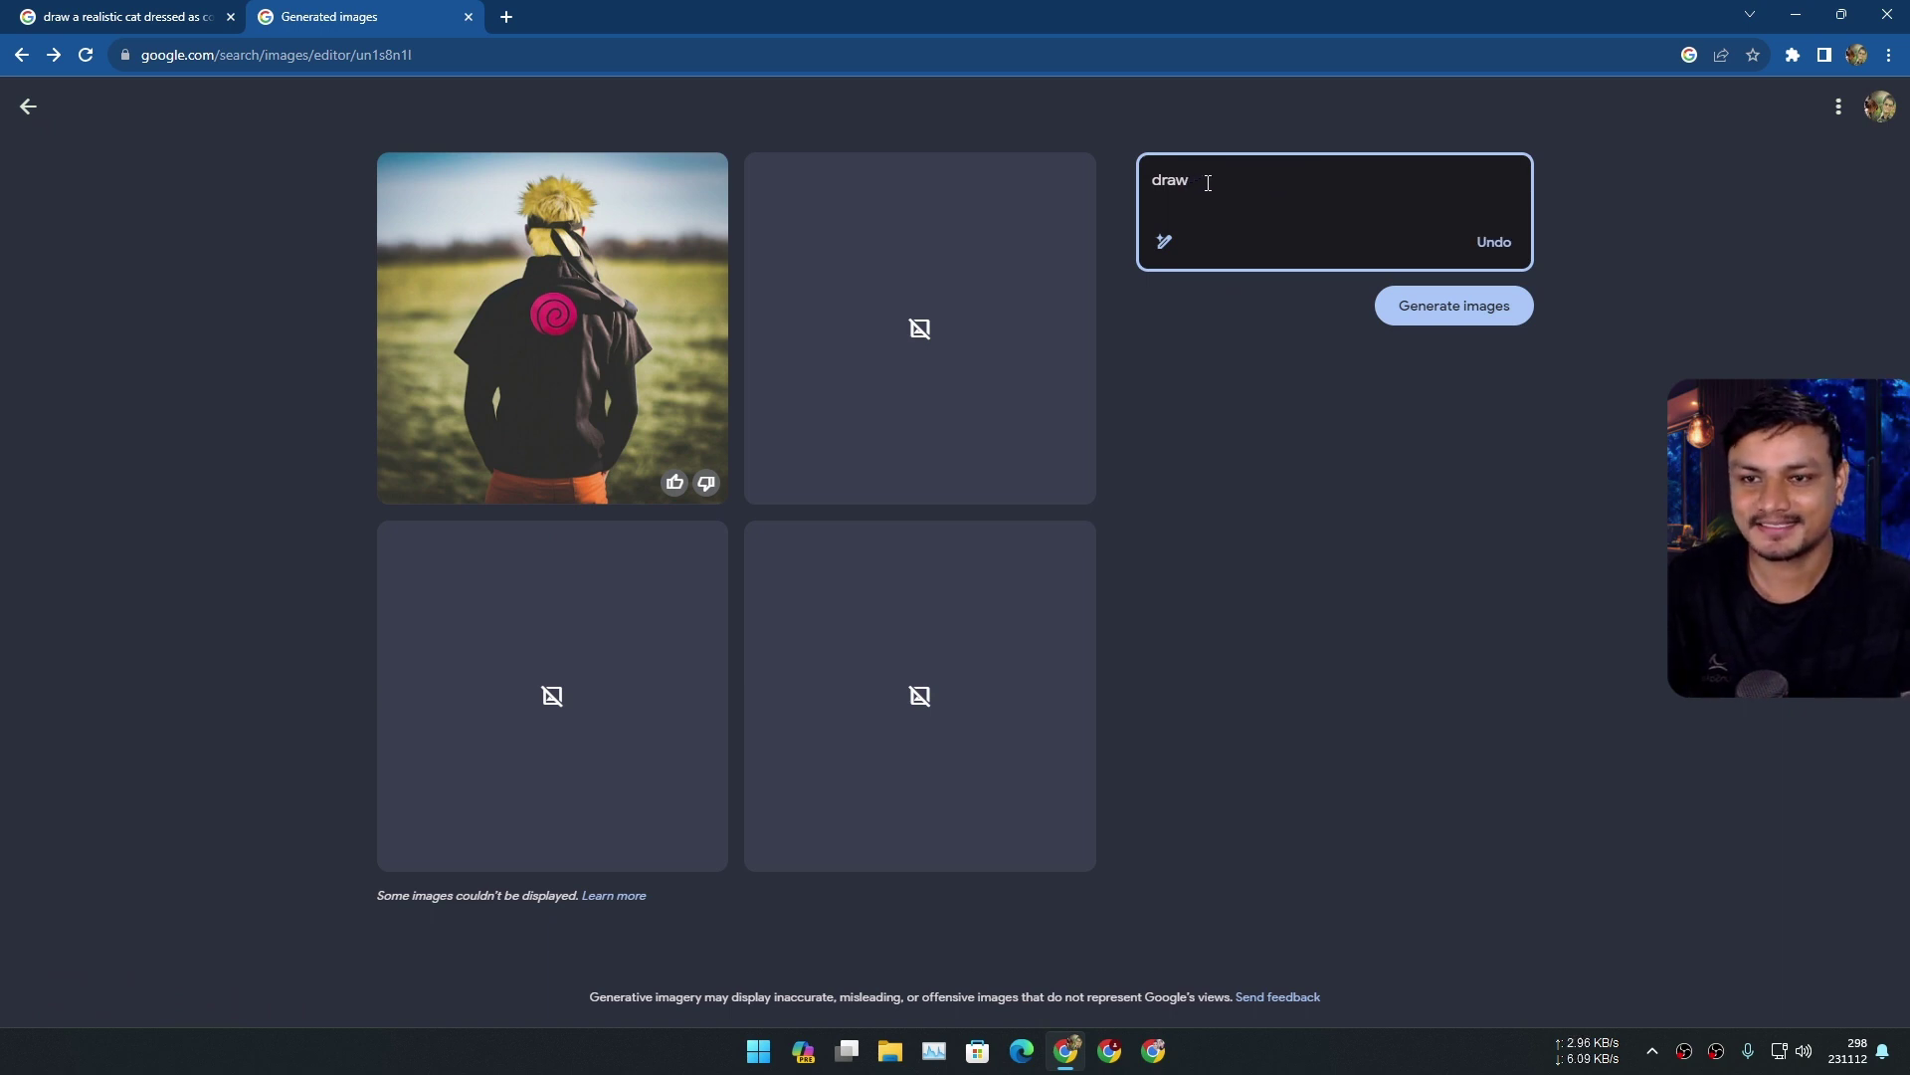
text(a dog and kat fighting in a anime style)
click(1443, 308)
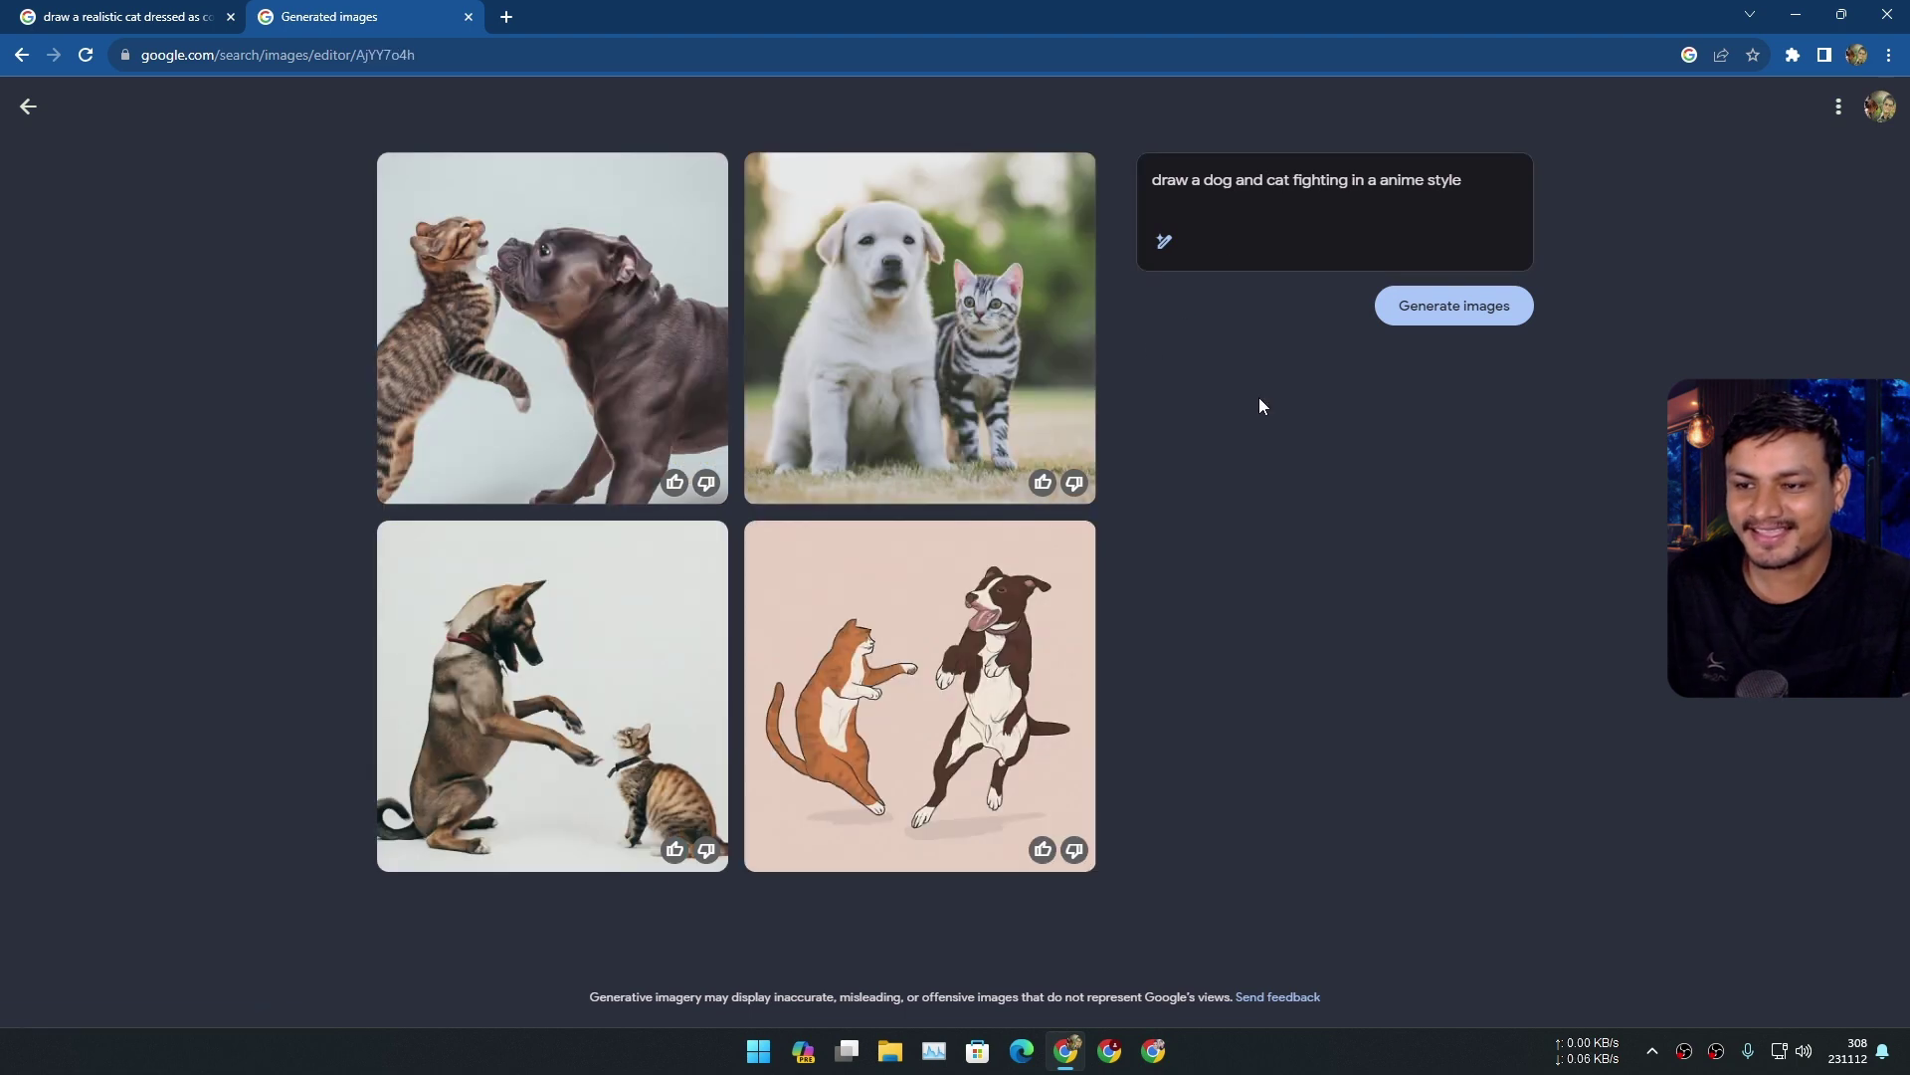
click(463, 396)
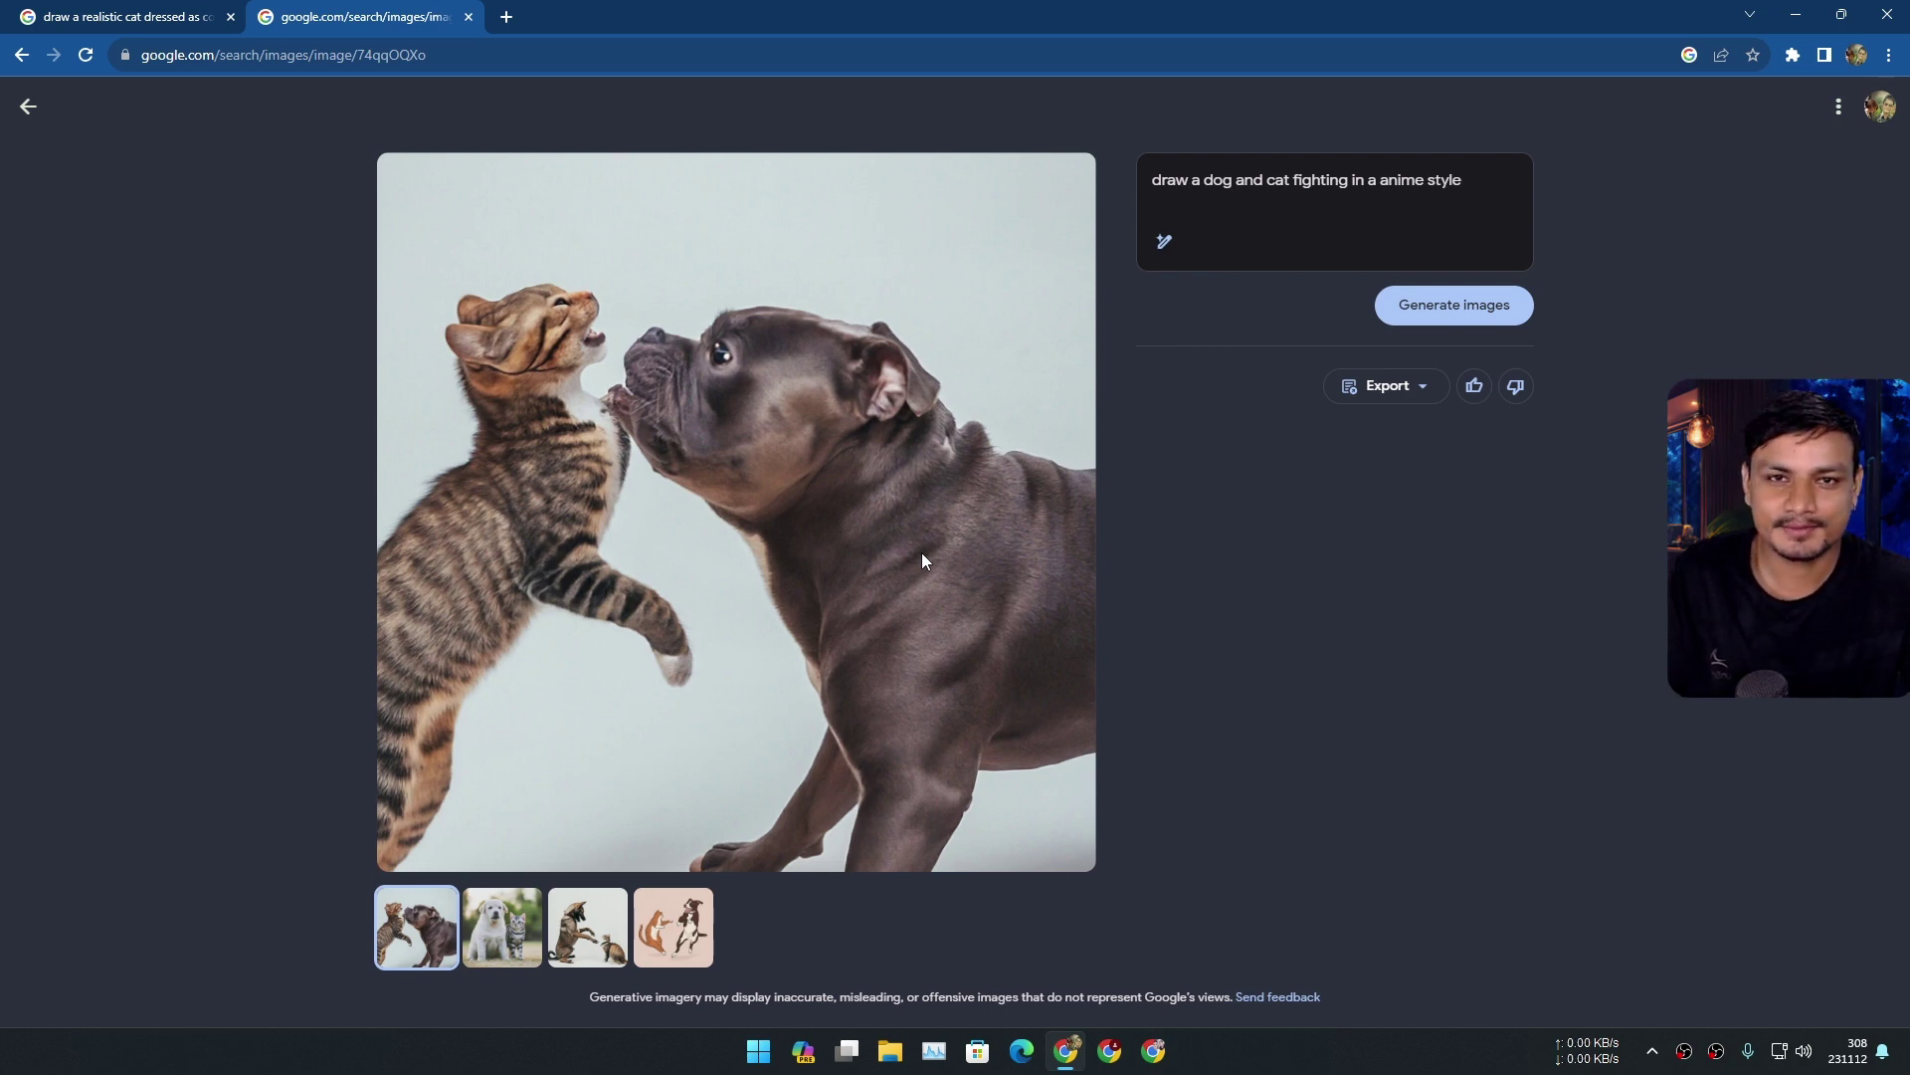
Show the white puppy beside the striped kitten enlarged.
click(513, 933)
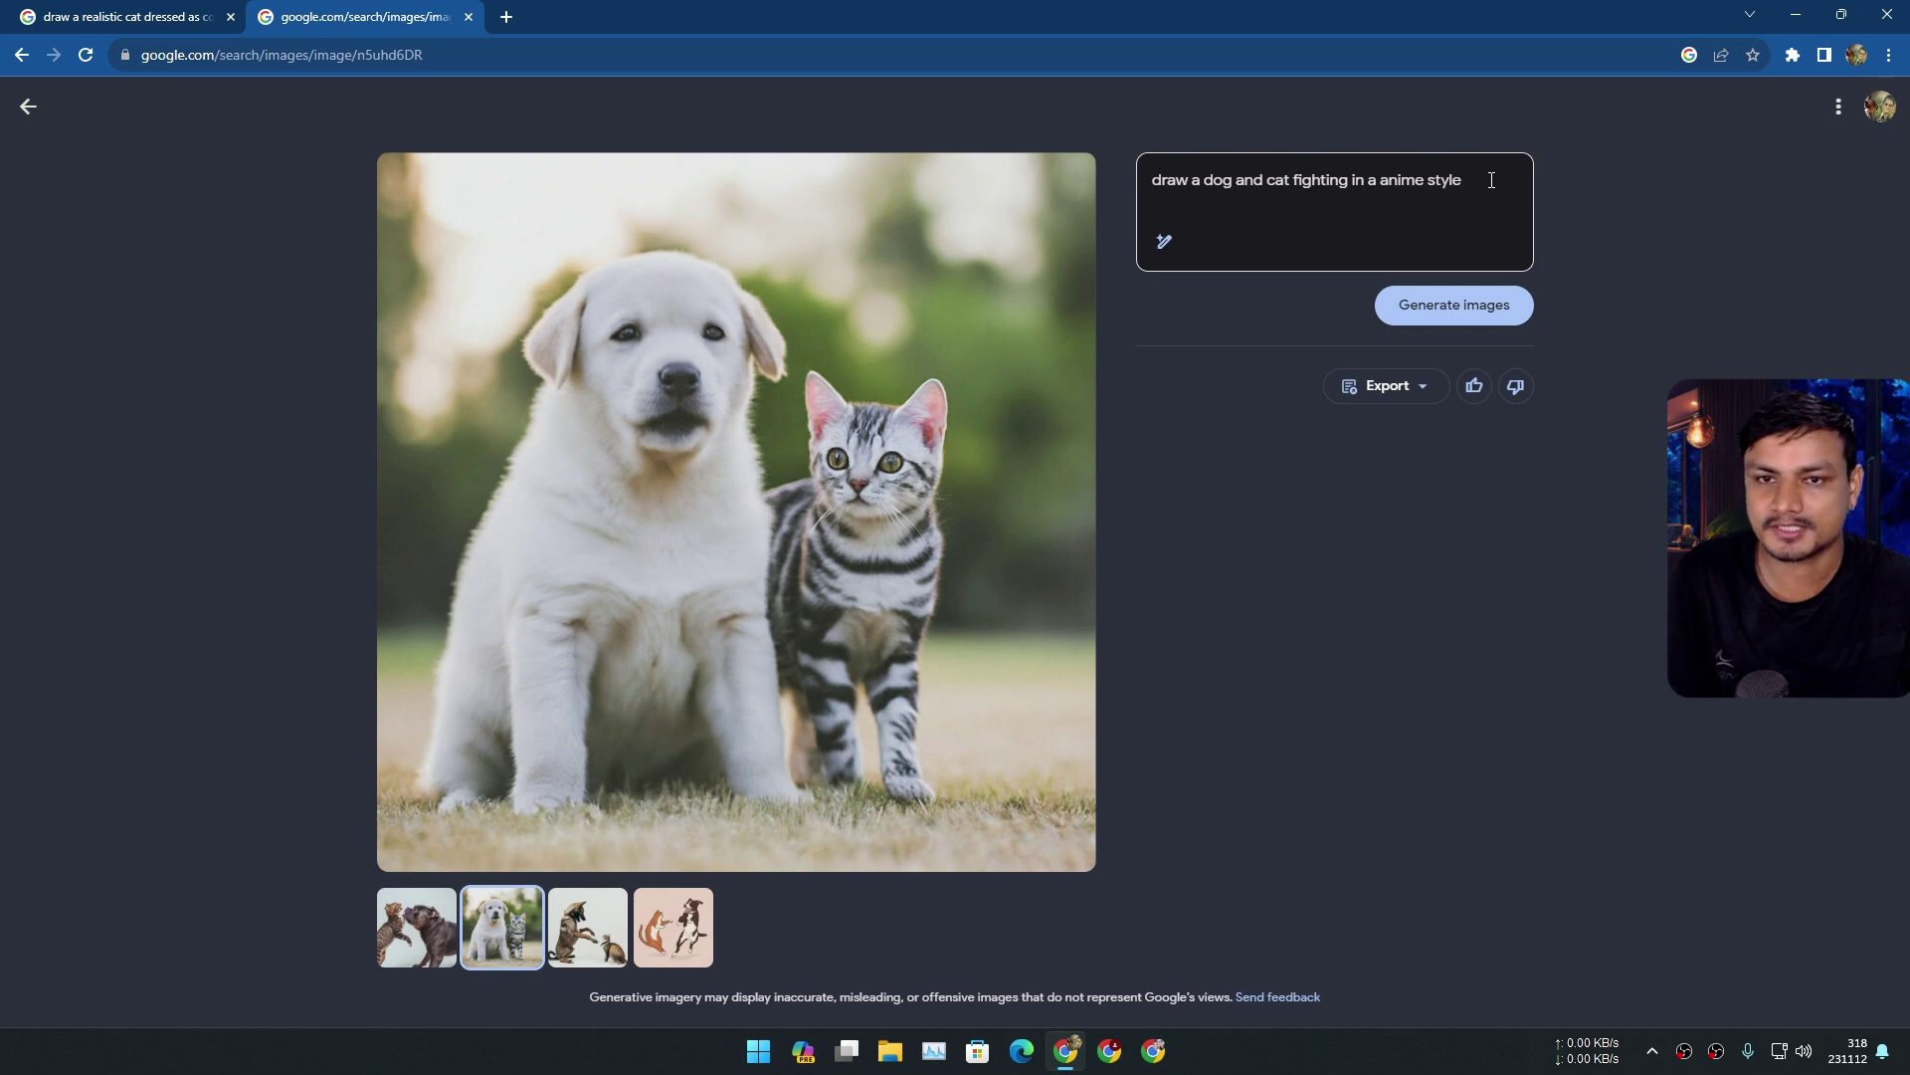
Clear the prompt and browse the four landscape images, including the orange waterfall.
drag(1491, 180, 1150, 182)
key(BackSpace)
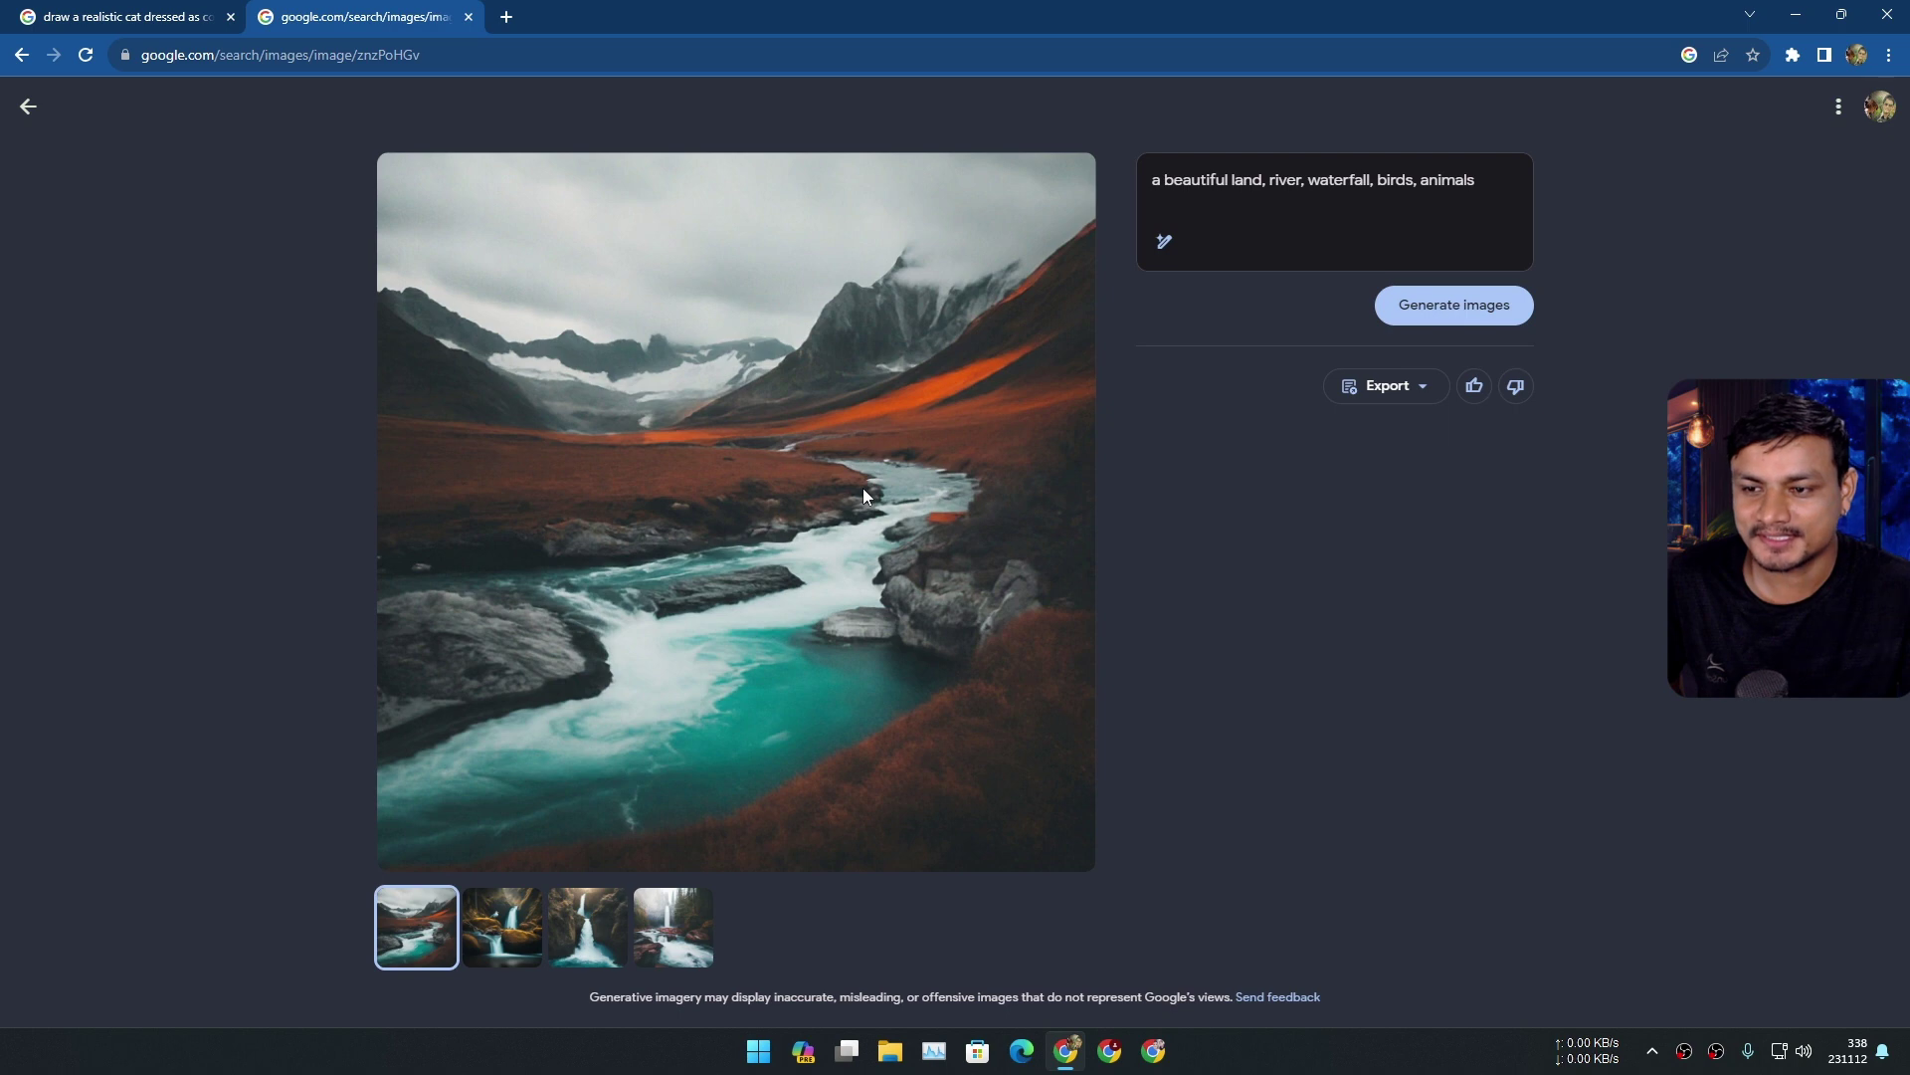
key(Right)
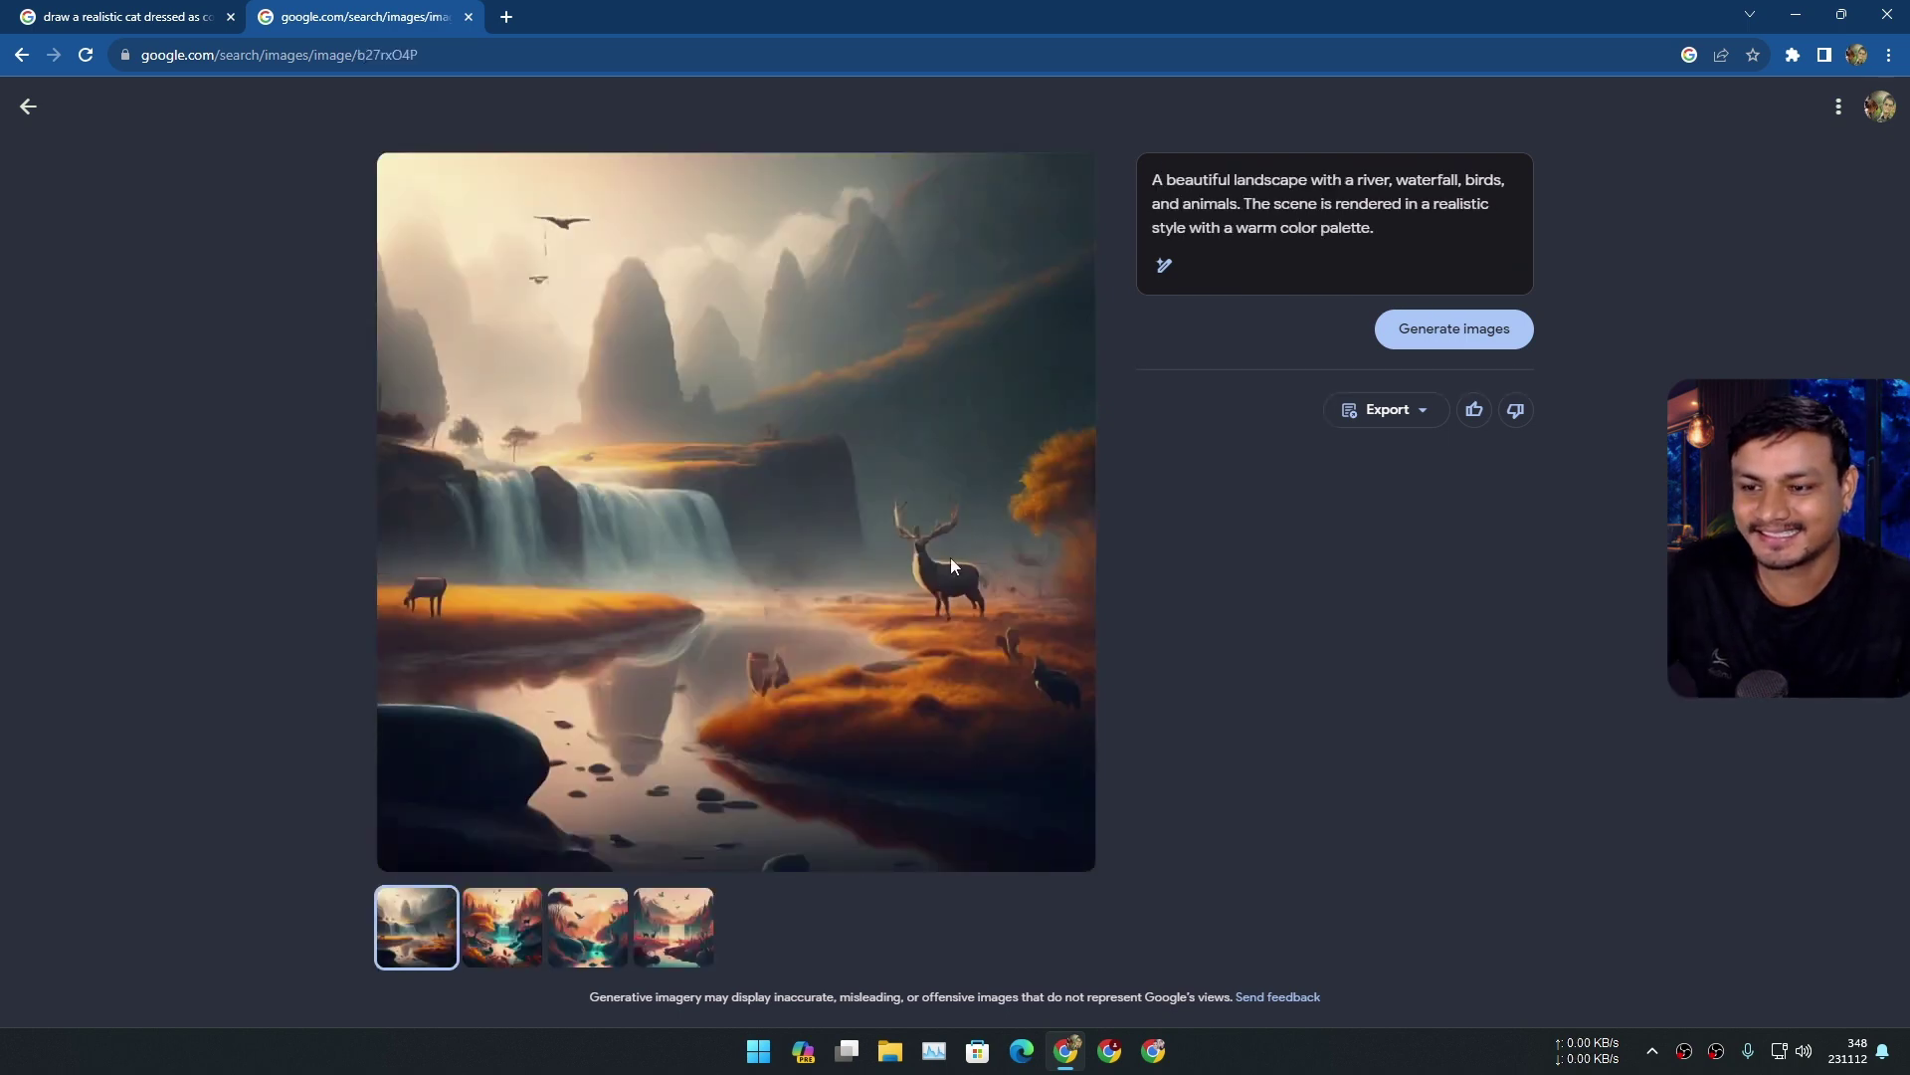
click(505, 947)
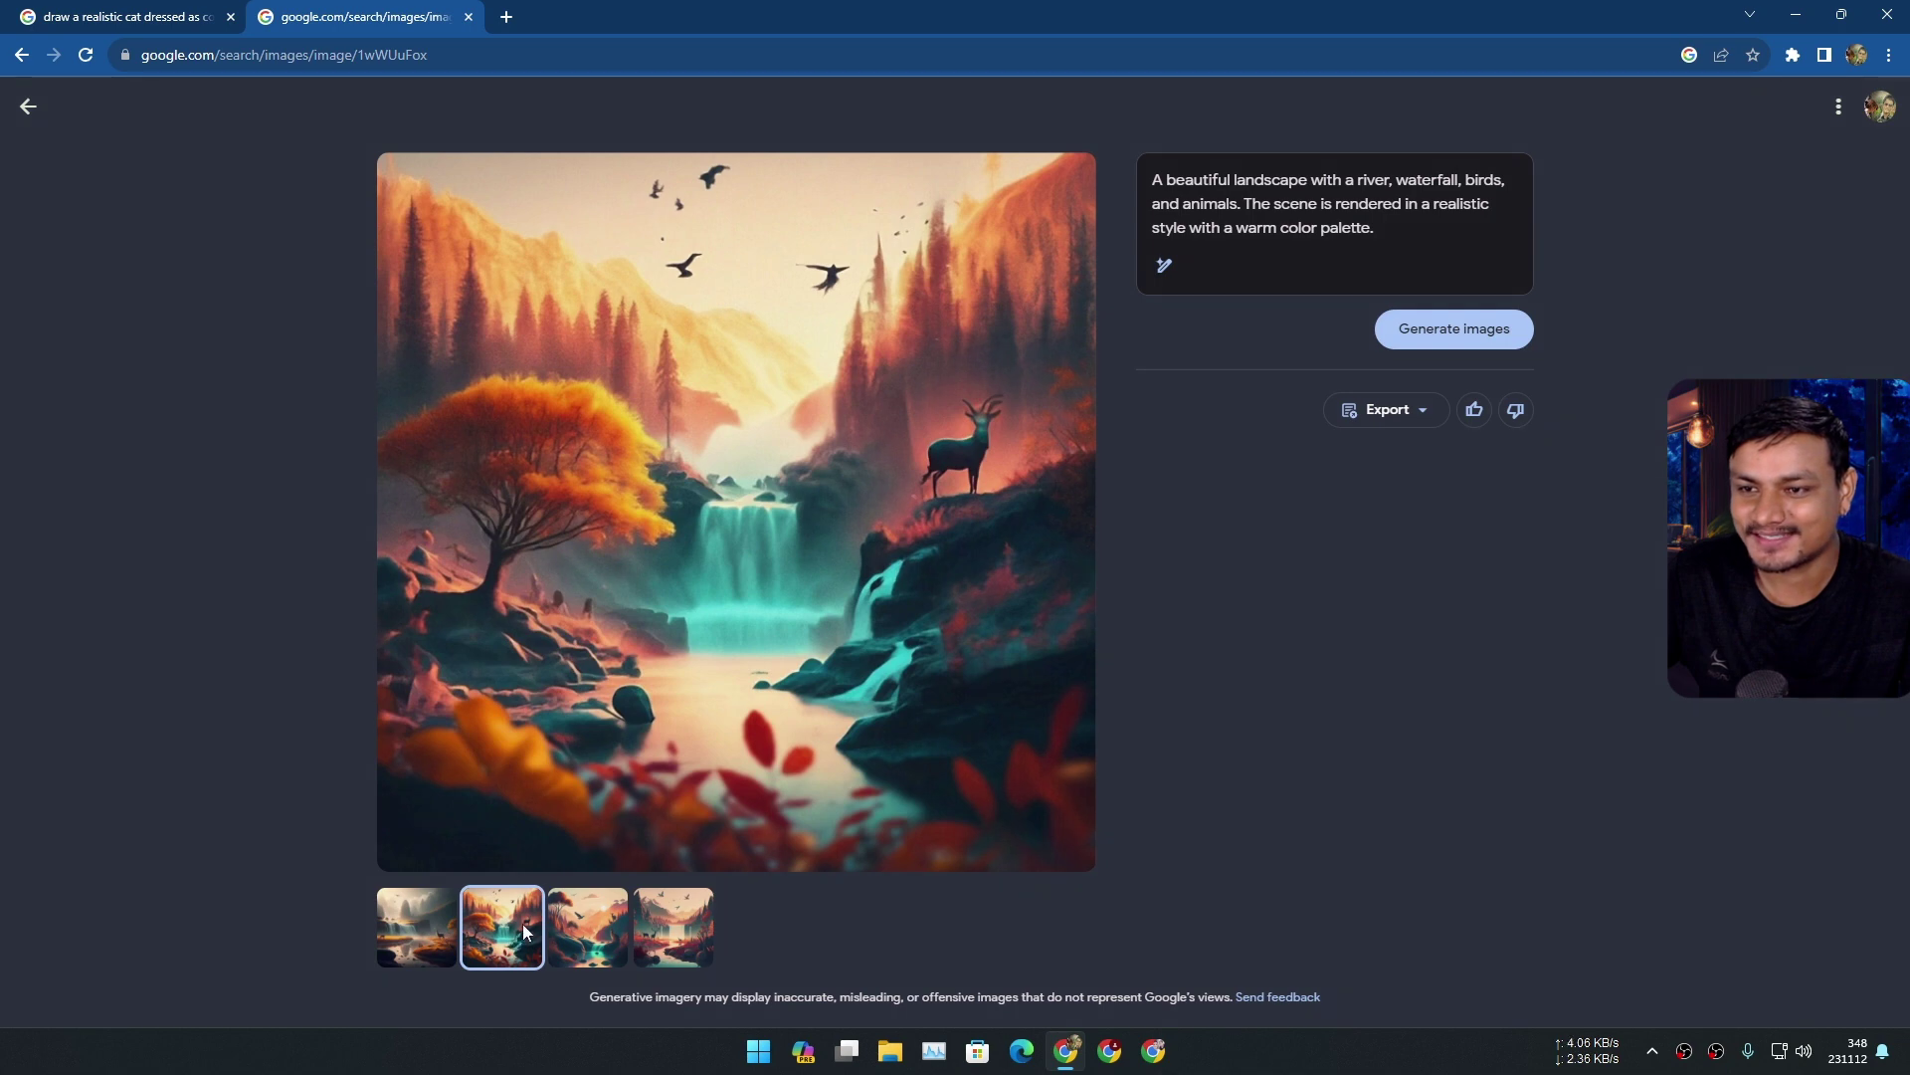
click(573, 928)
click(673, 928)
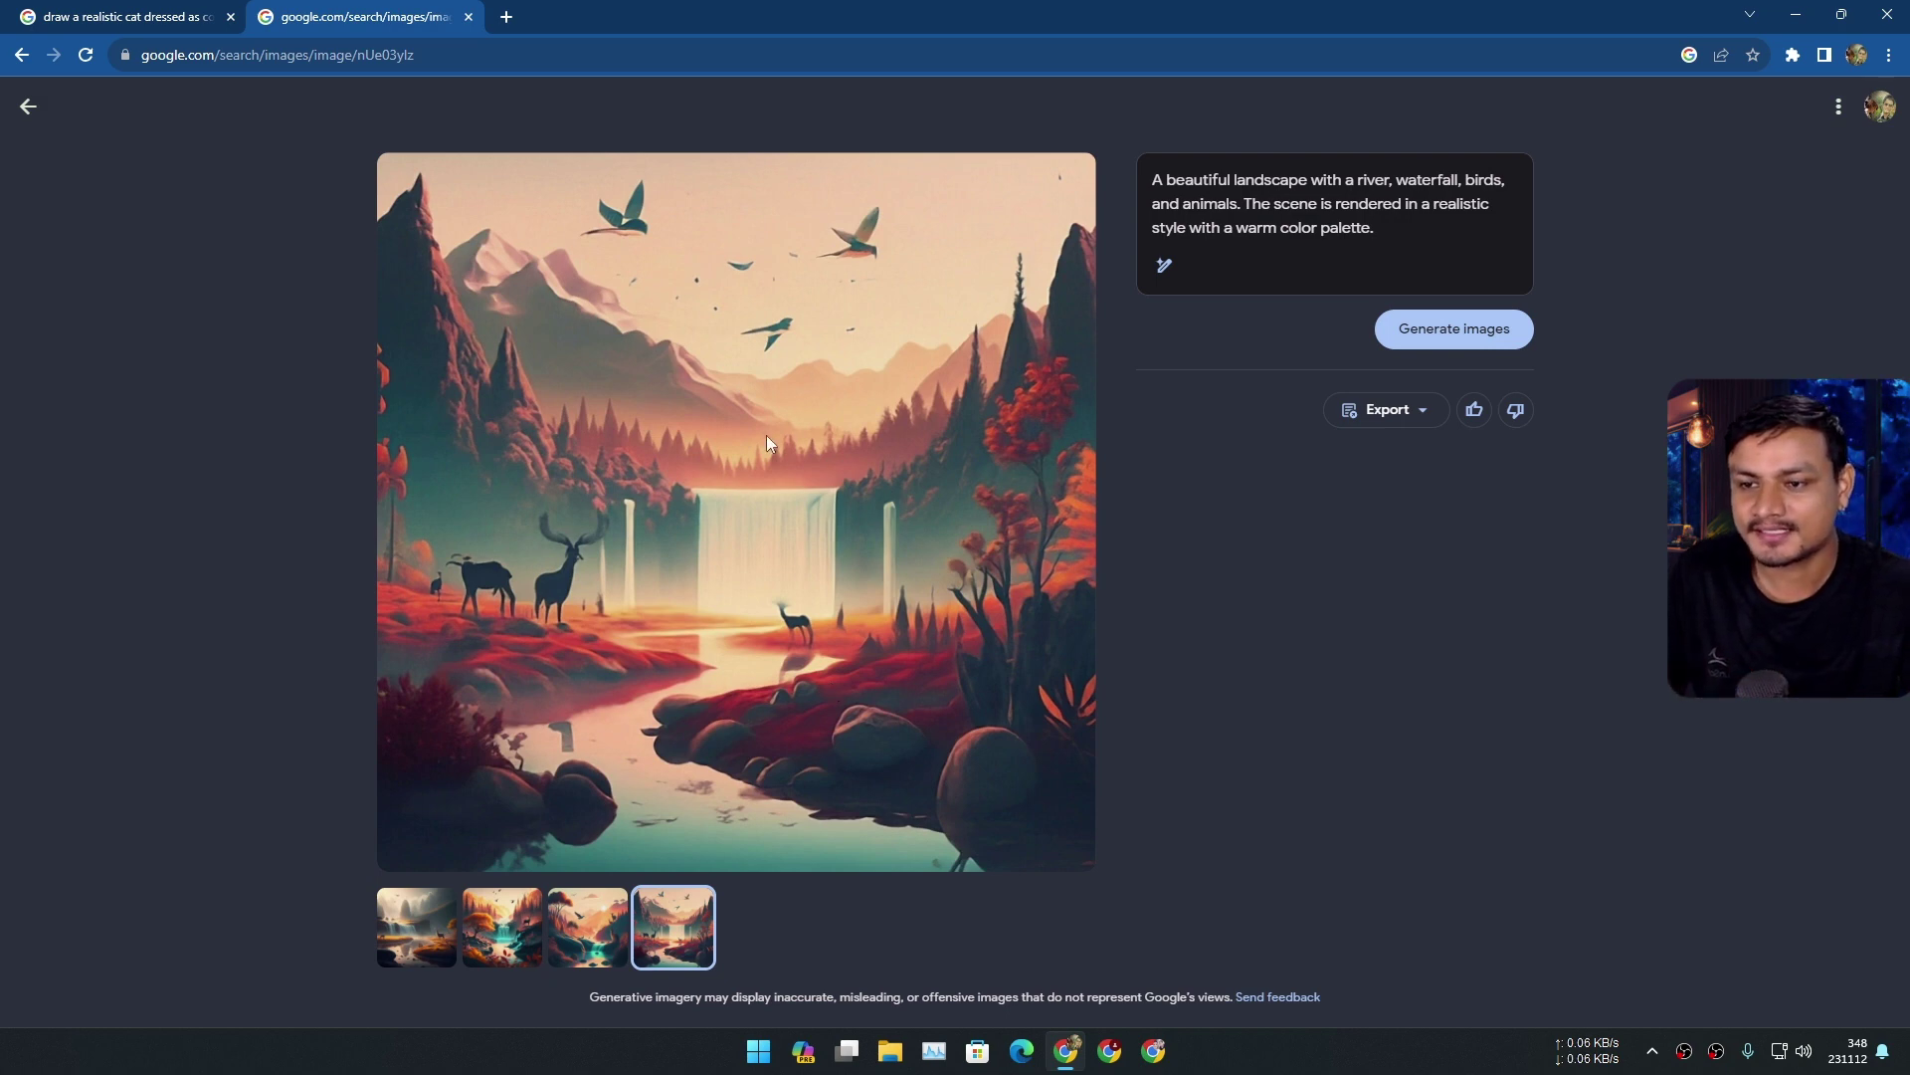
Download the waterfall landscape image through the Export options.
right_click(756, 382)
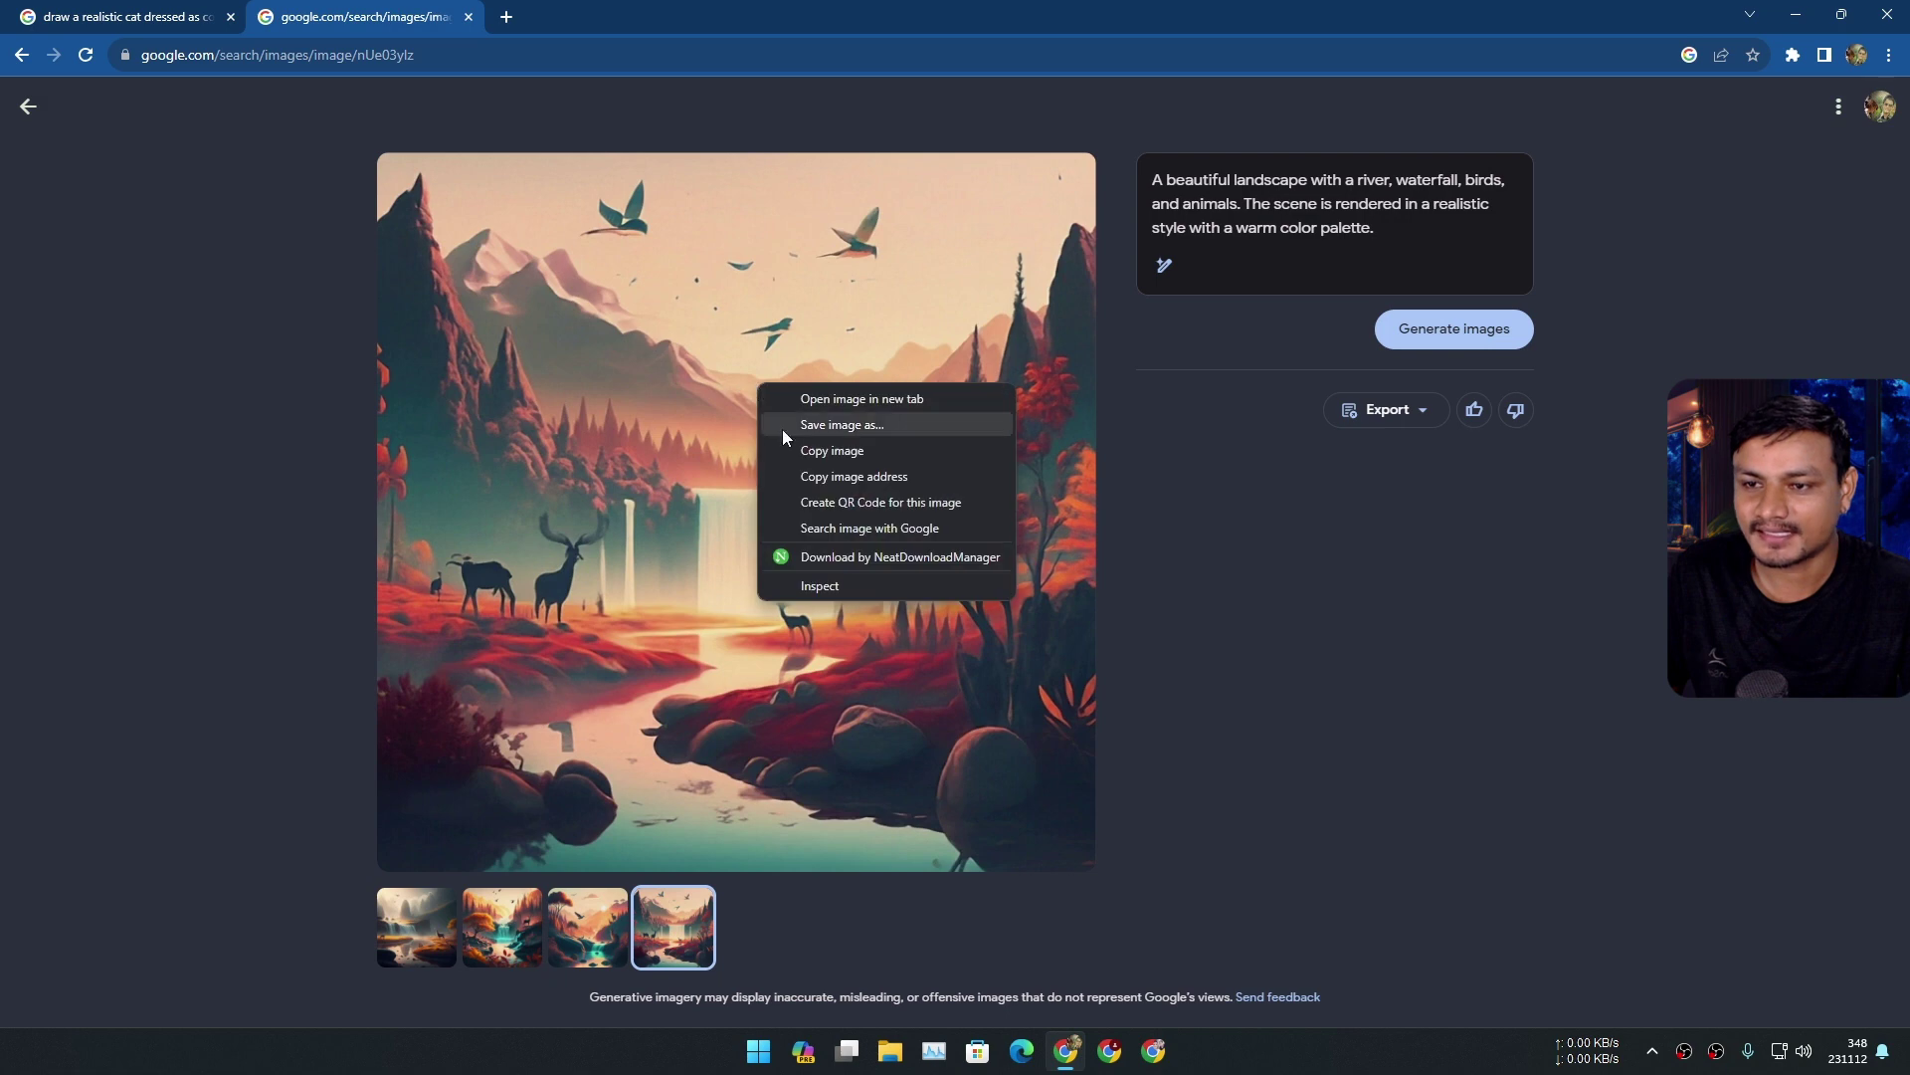
click(782, 426)
click(1391, 410)
click(1390, 460)
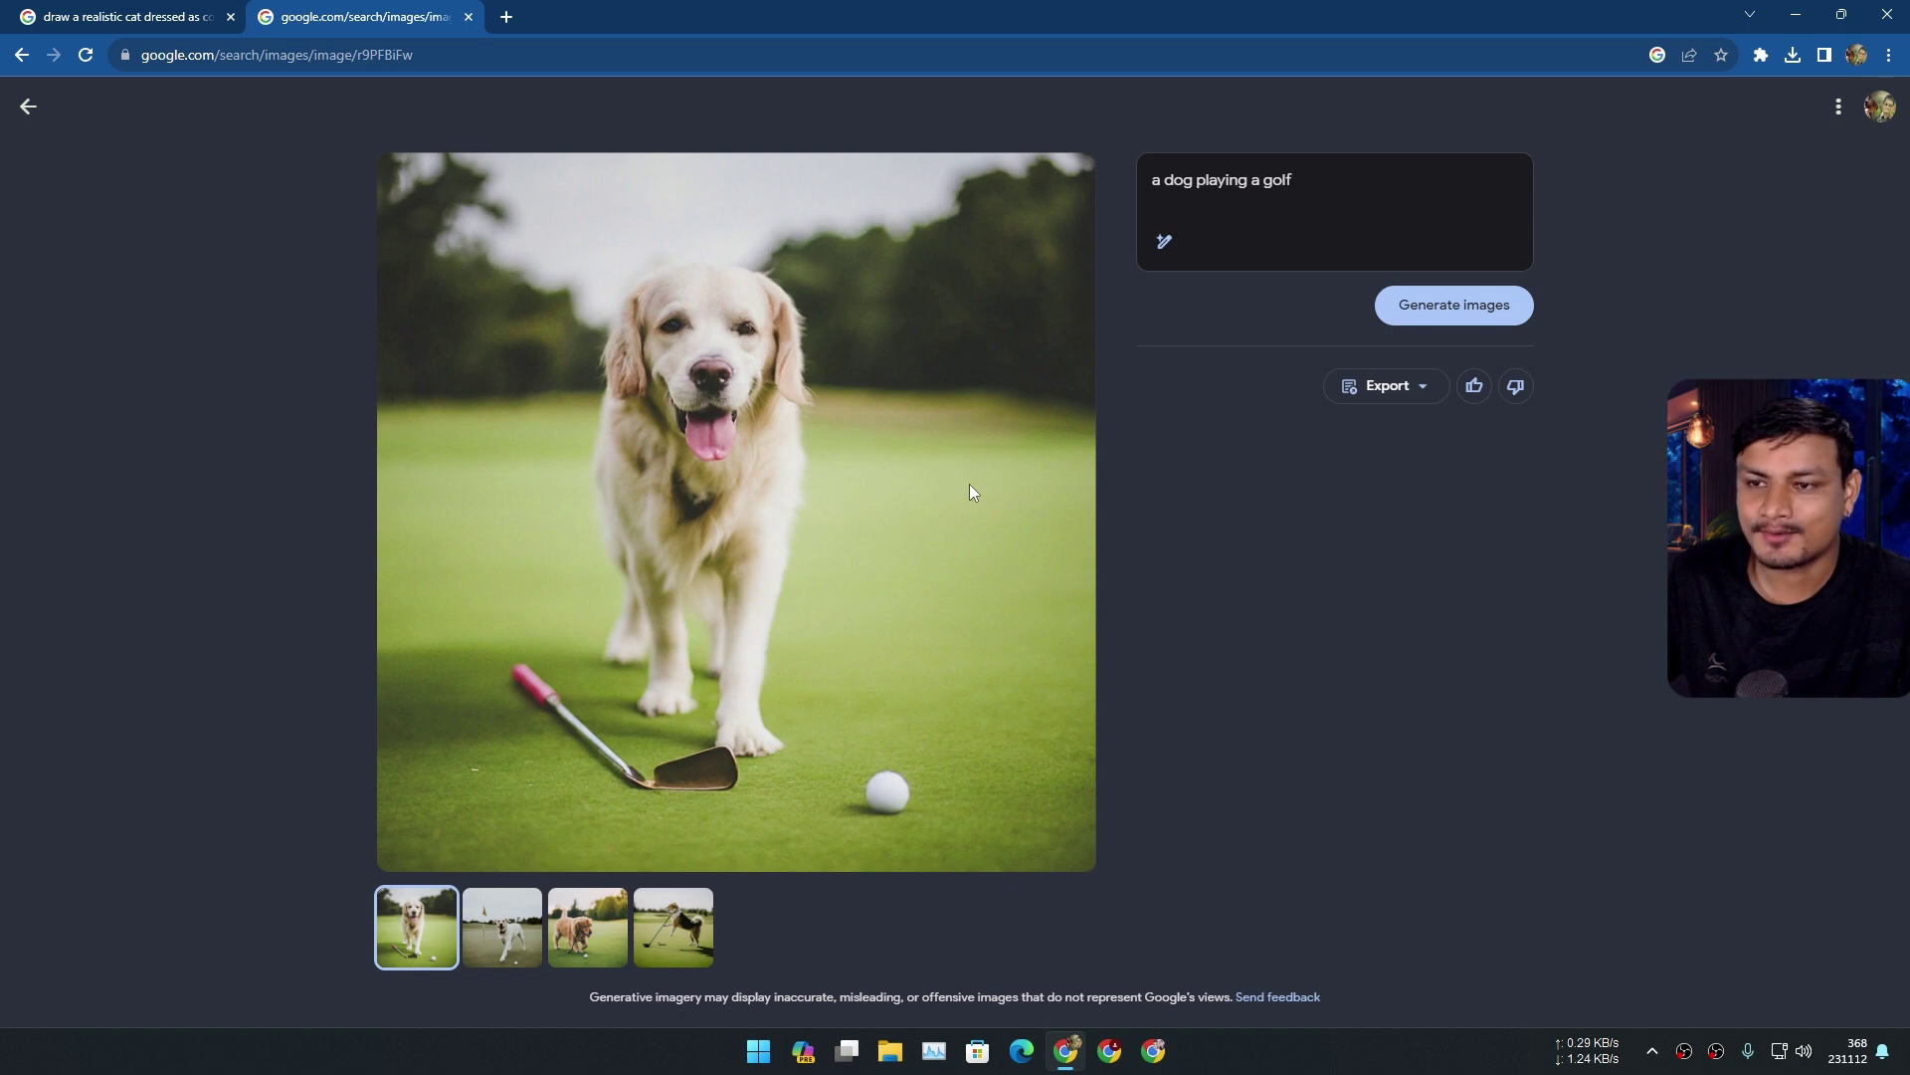
Browse the golf thumbnails (Labrador by the flag, golden retriever with club), ending on the dog swinging a blue club.
click(503, 925)
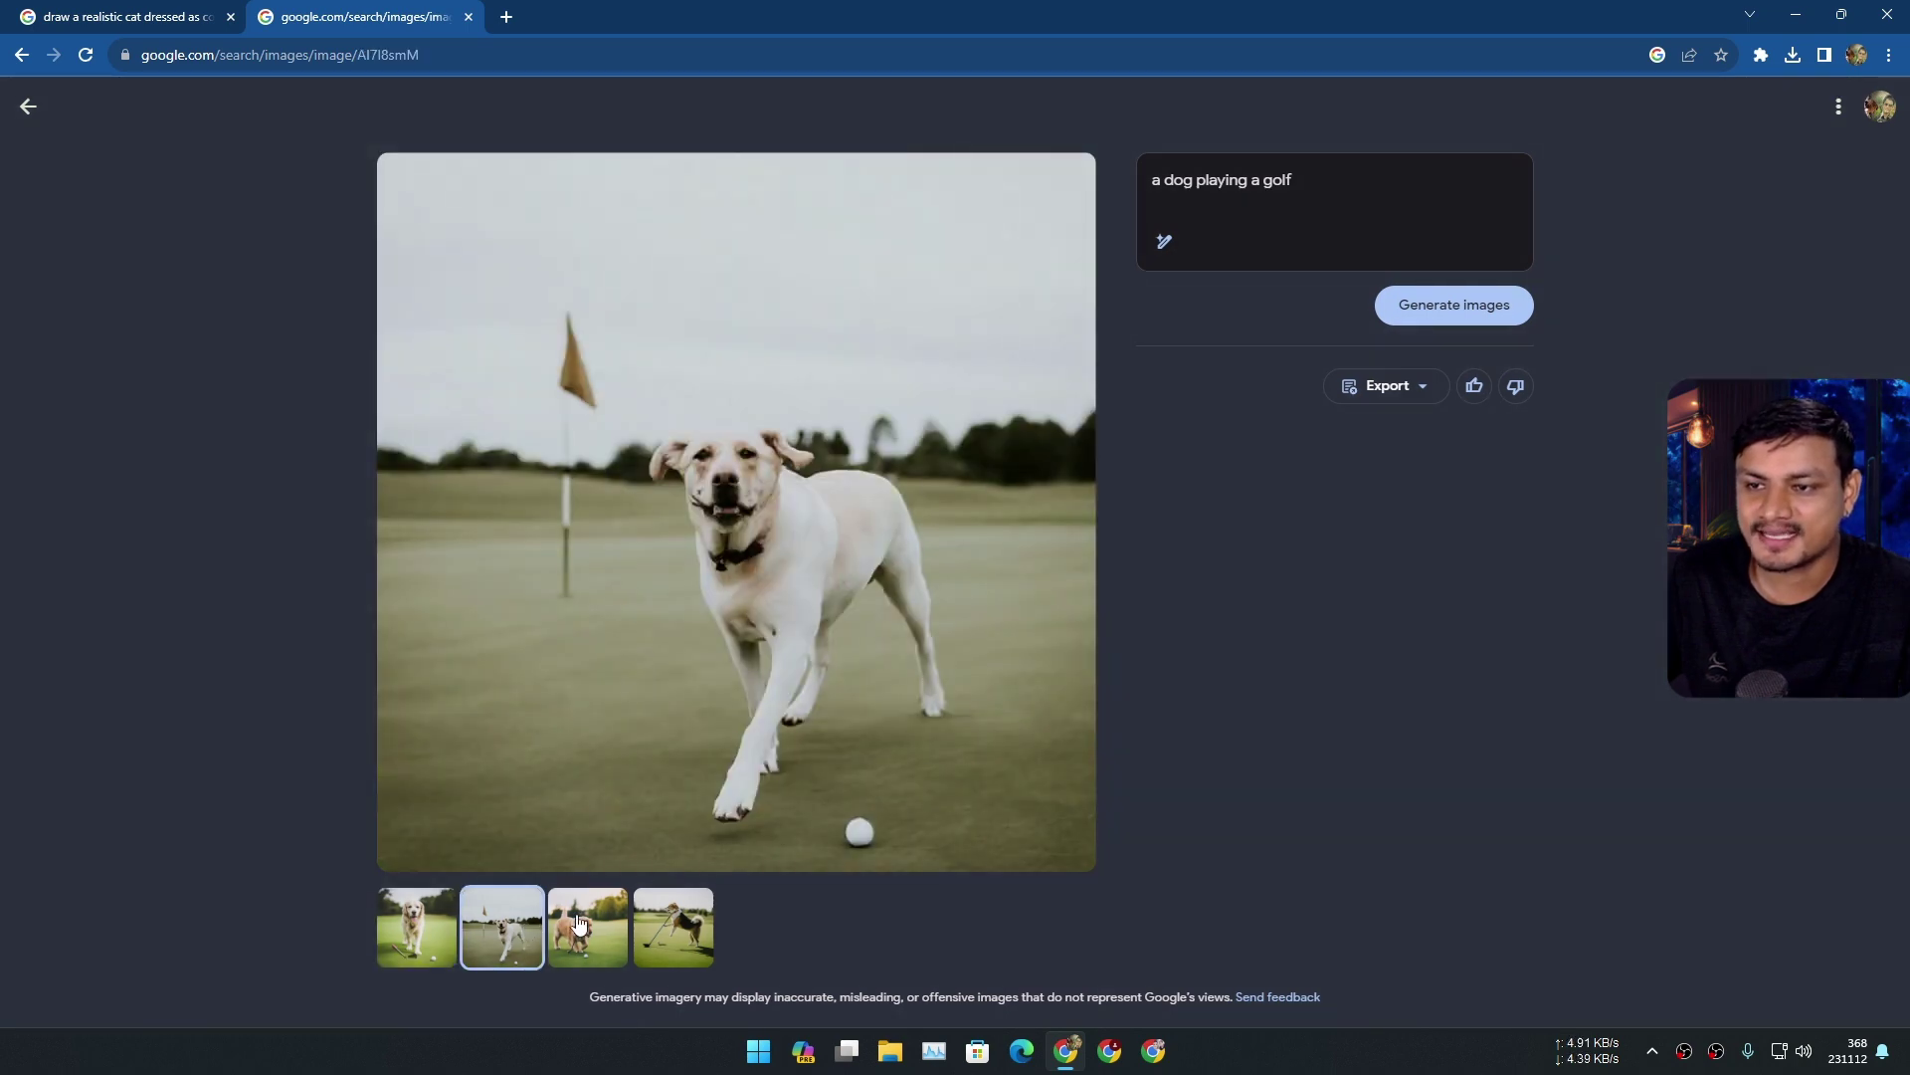
click(580, 926)
click(518, 915)
click(575, 921)
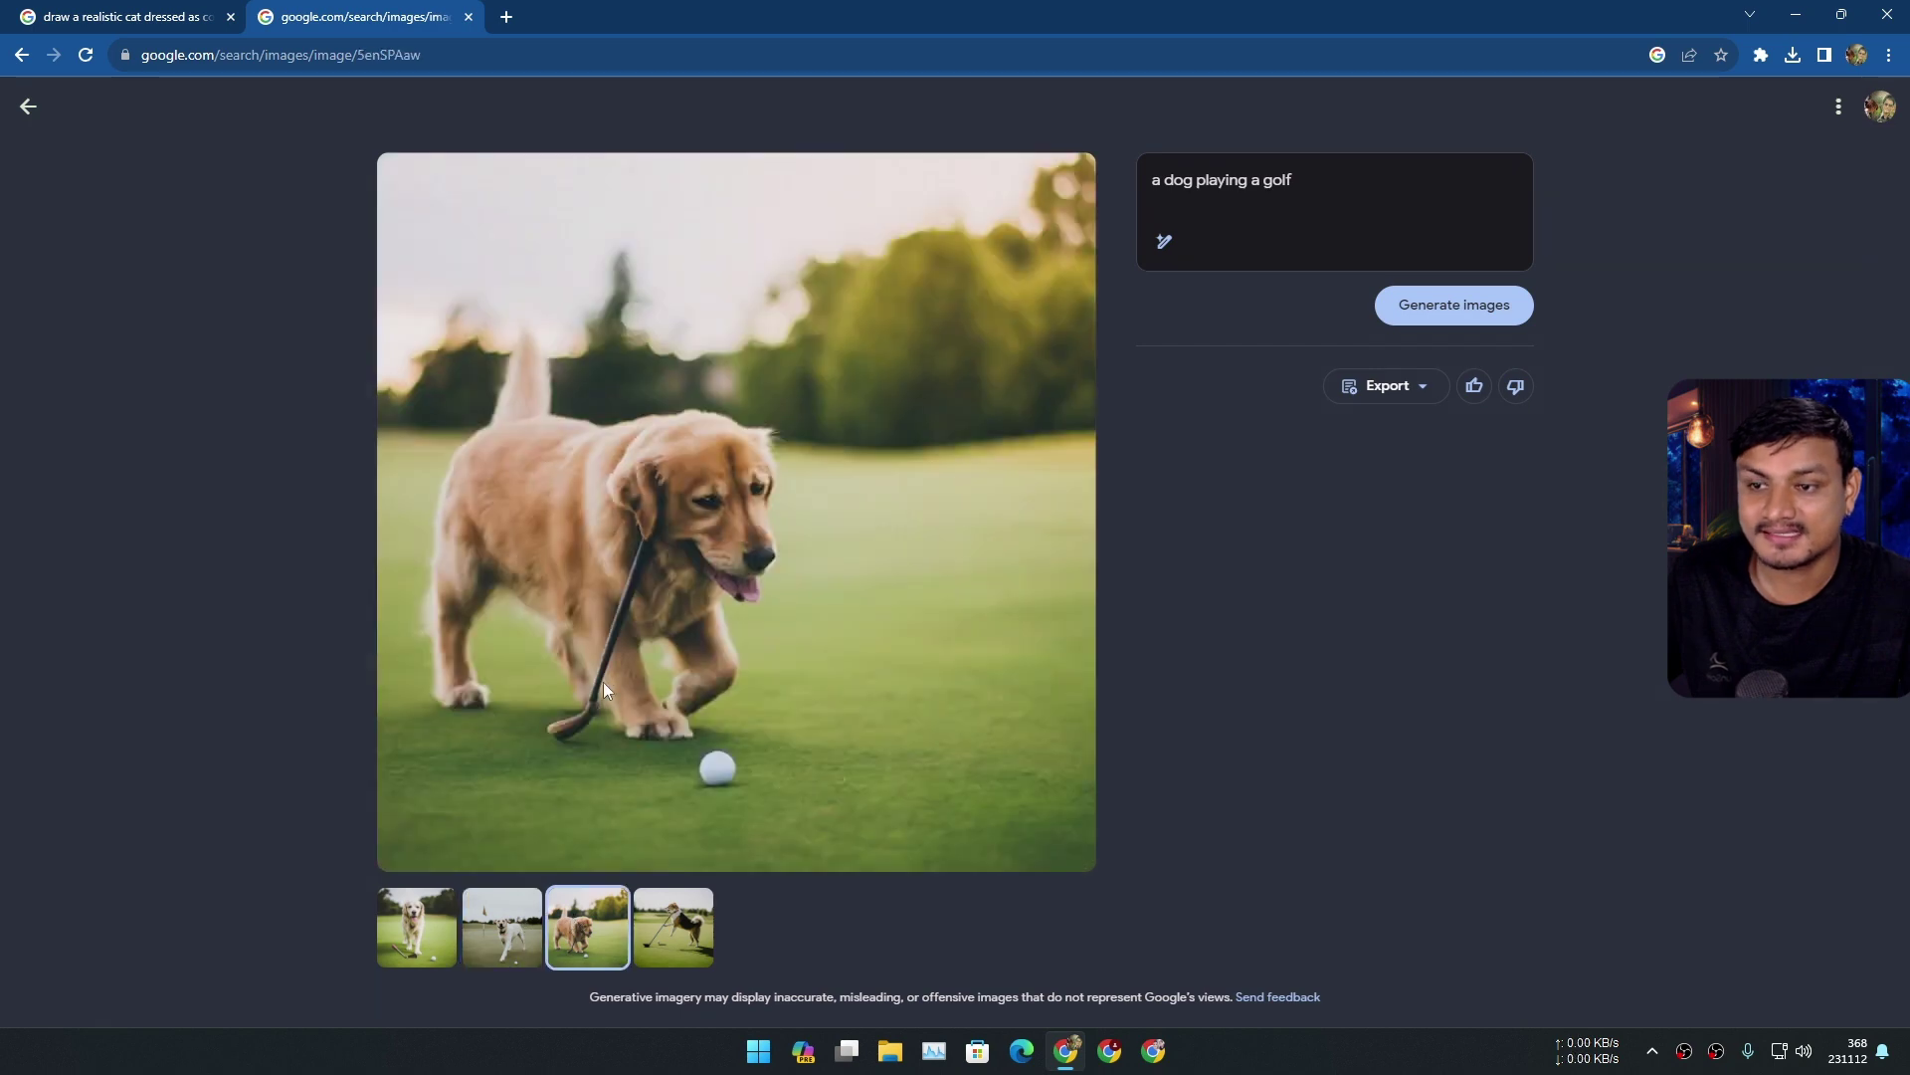
click(671, 924)
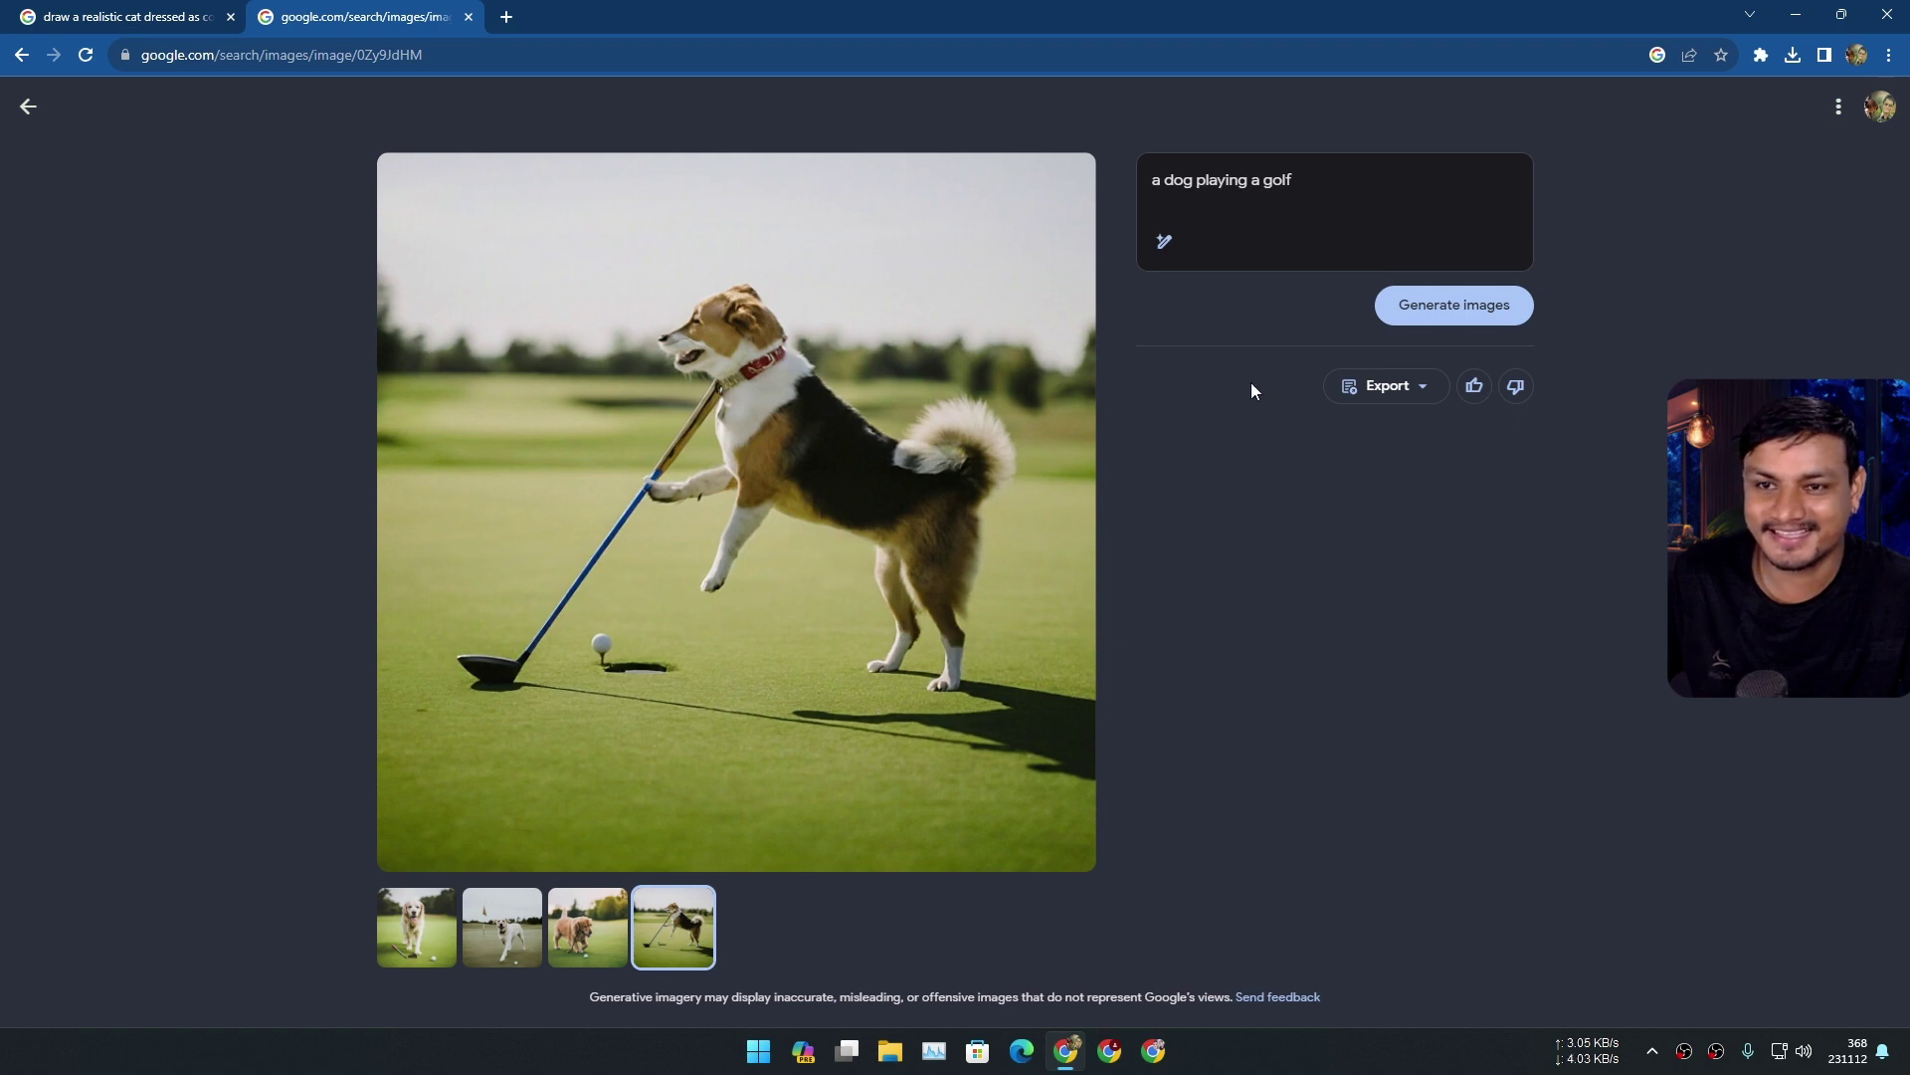
Expand the prompt to a golden retriever in a red polo golfing, generate images, and open them.
click(1164, 242)
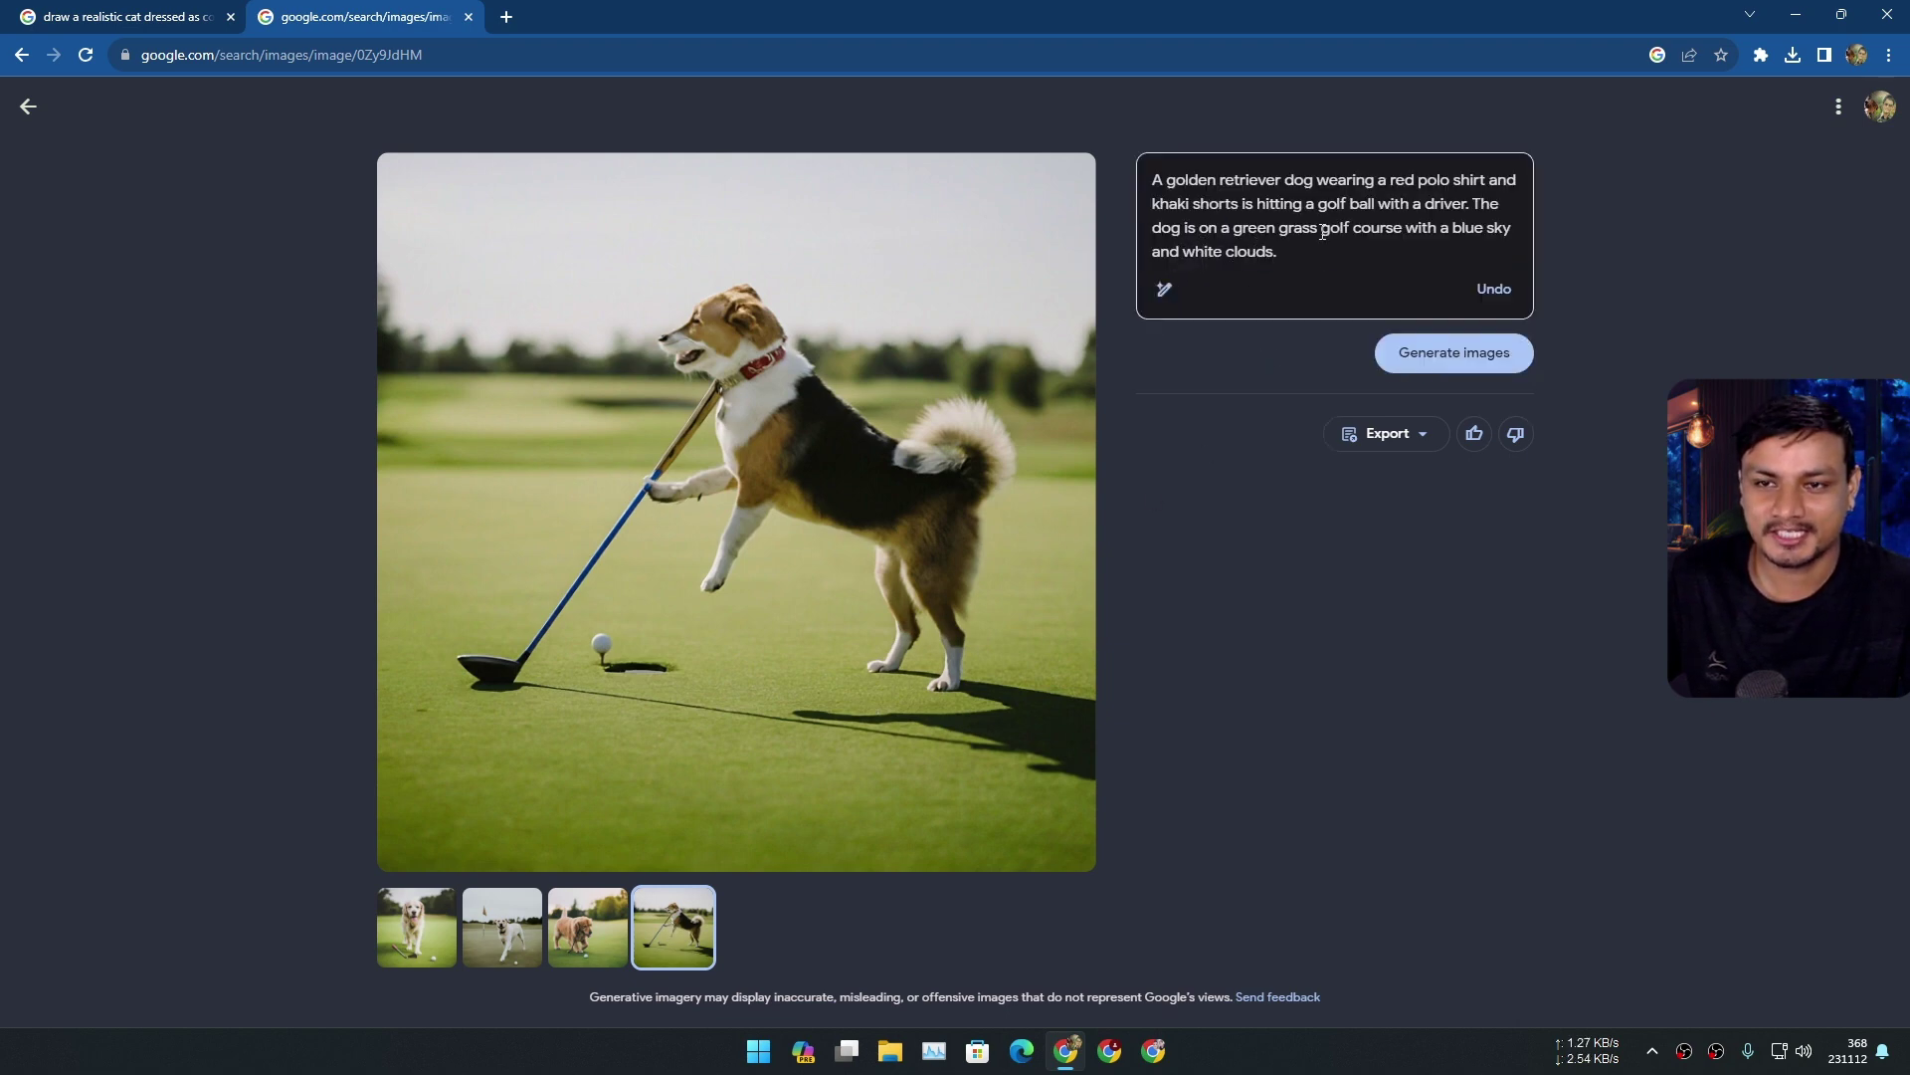
click(1459, 352)
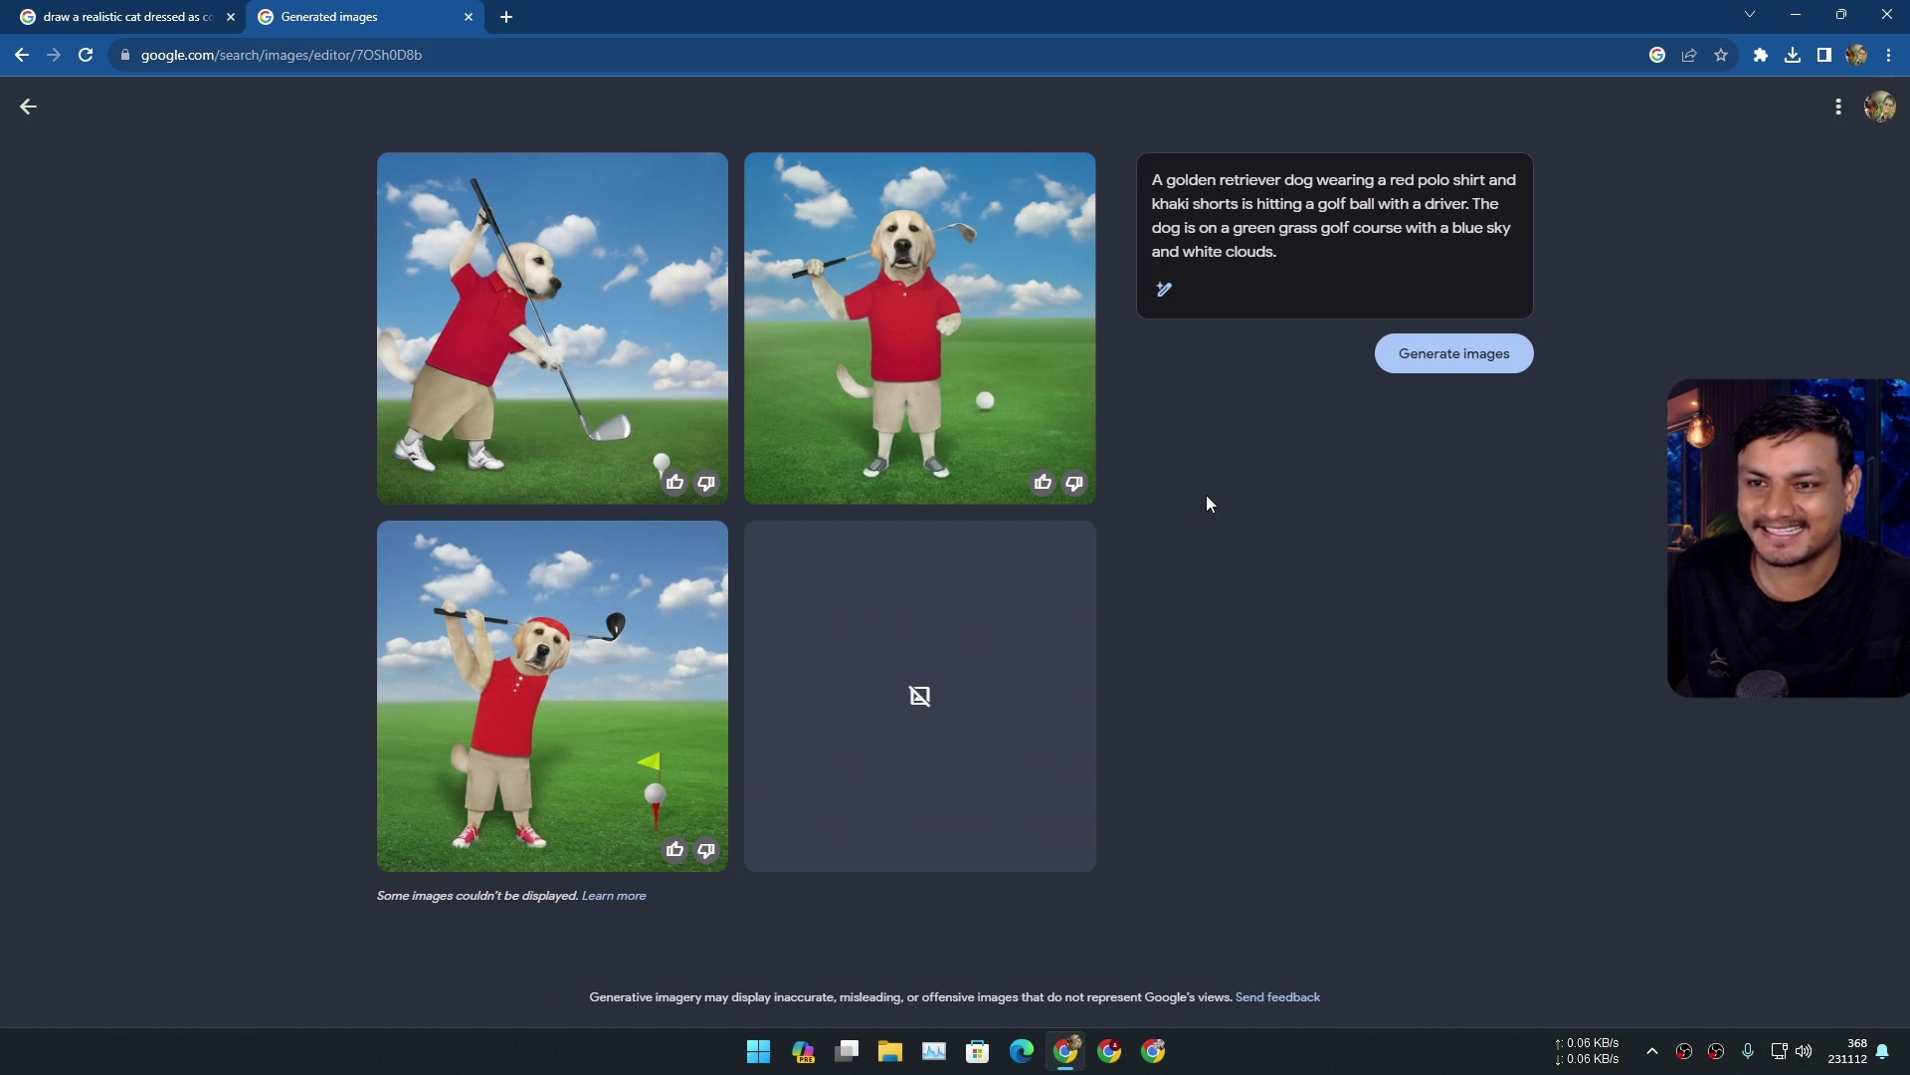
click(563, 366)
key(Right)
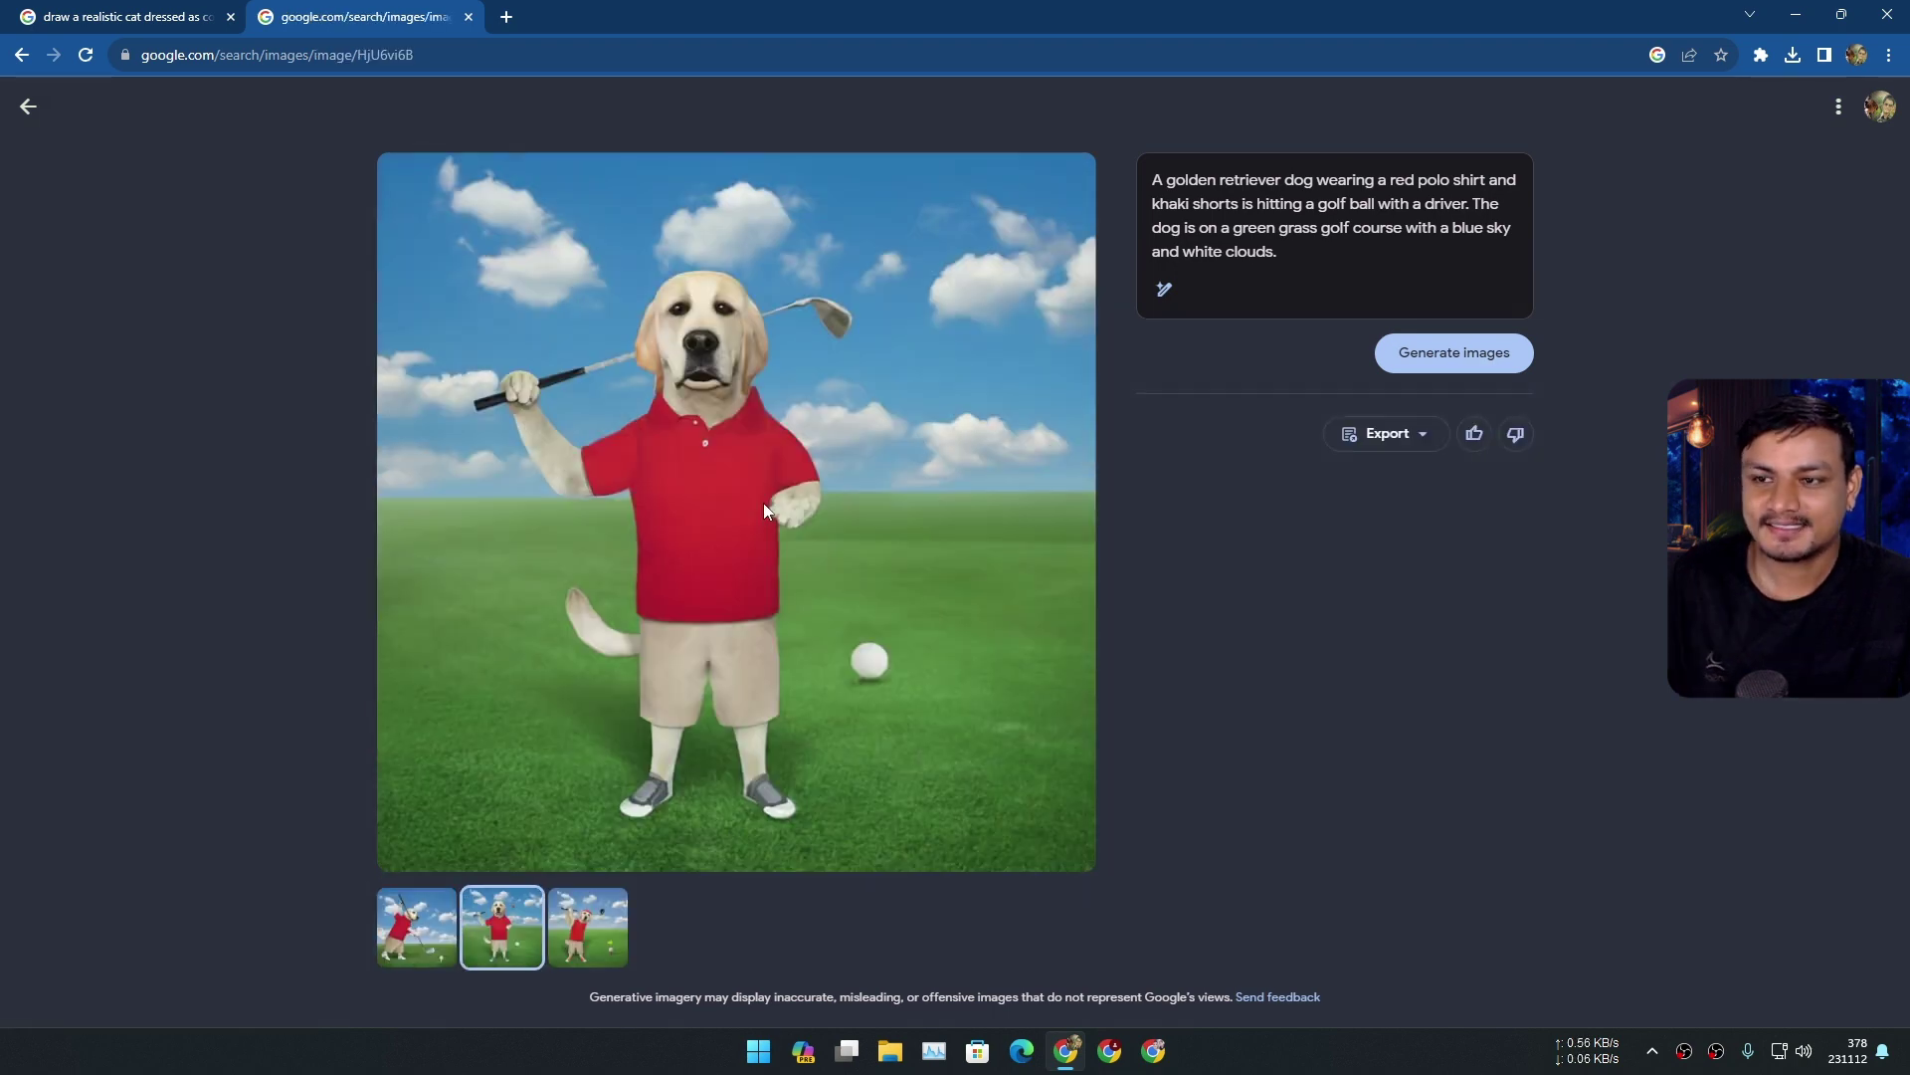
click(587, 927)
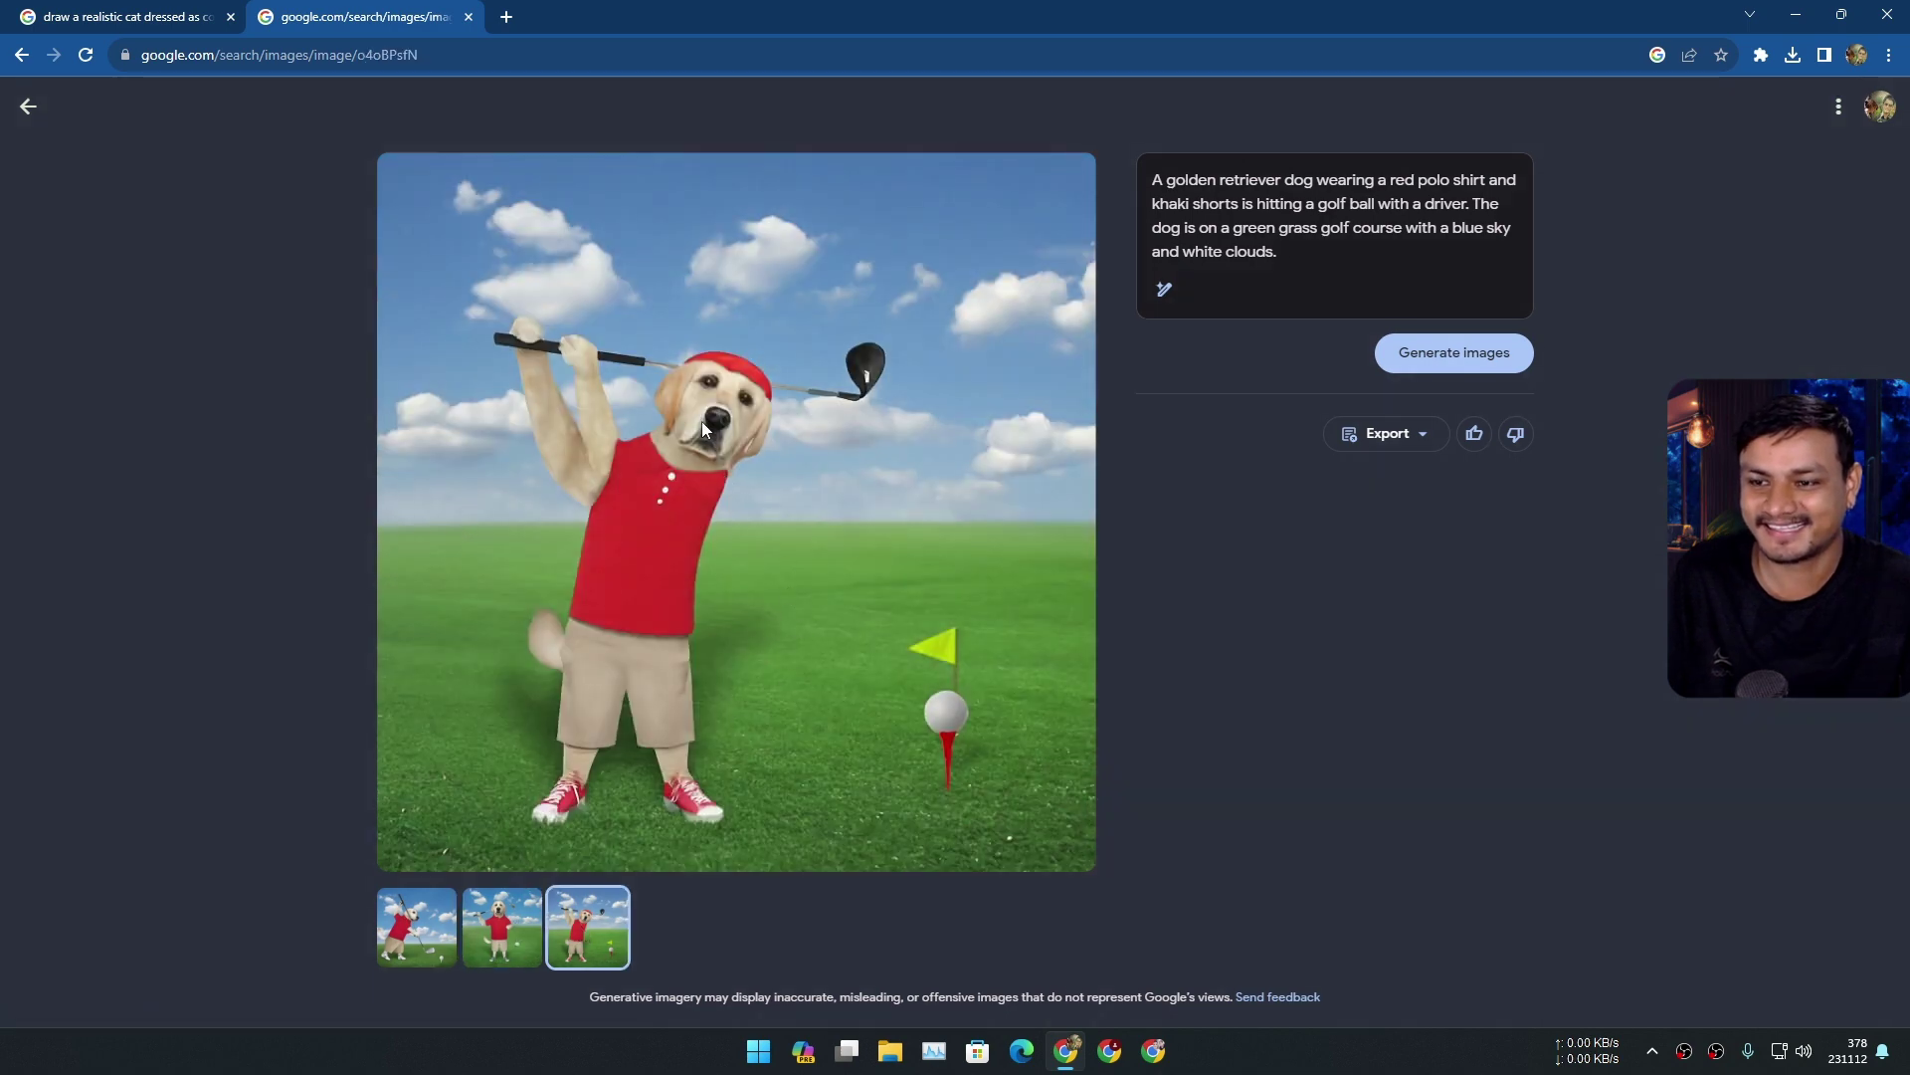
Select the full prompt text, then flip through the three golden retriever images, ending on the yellow-flag one.
click(1332, 264)
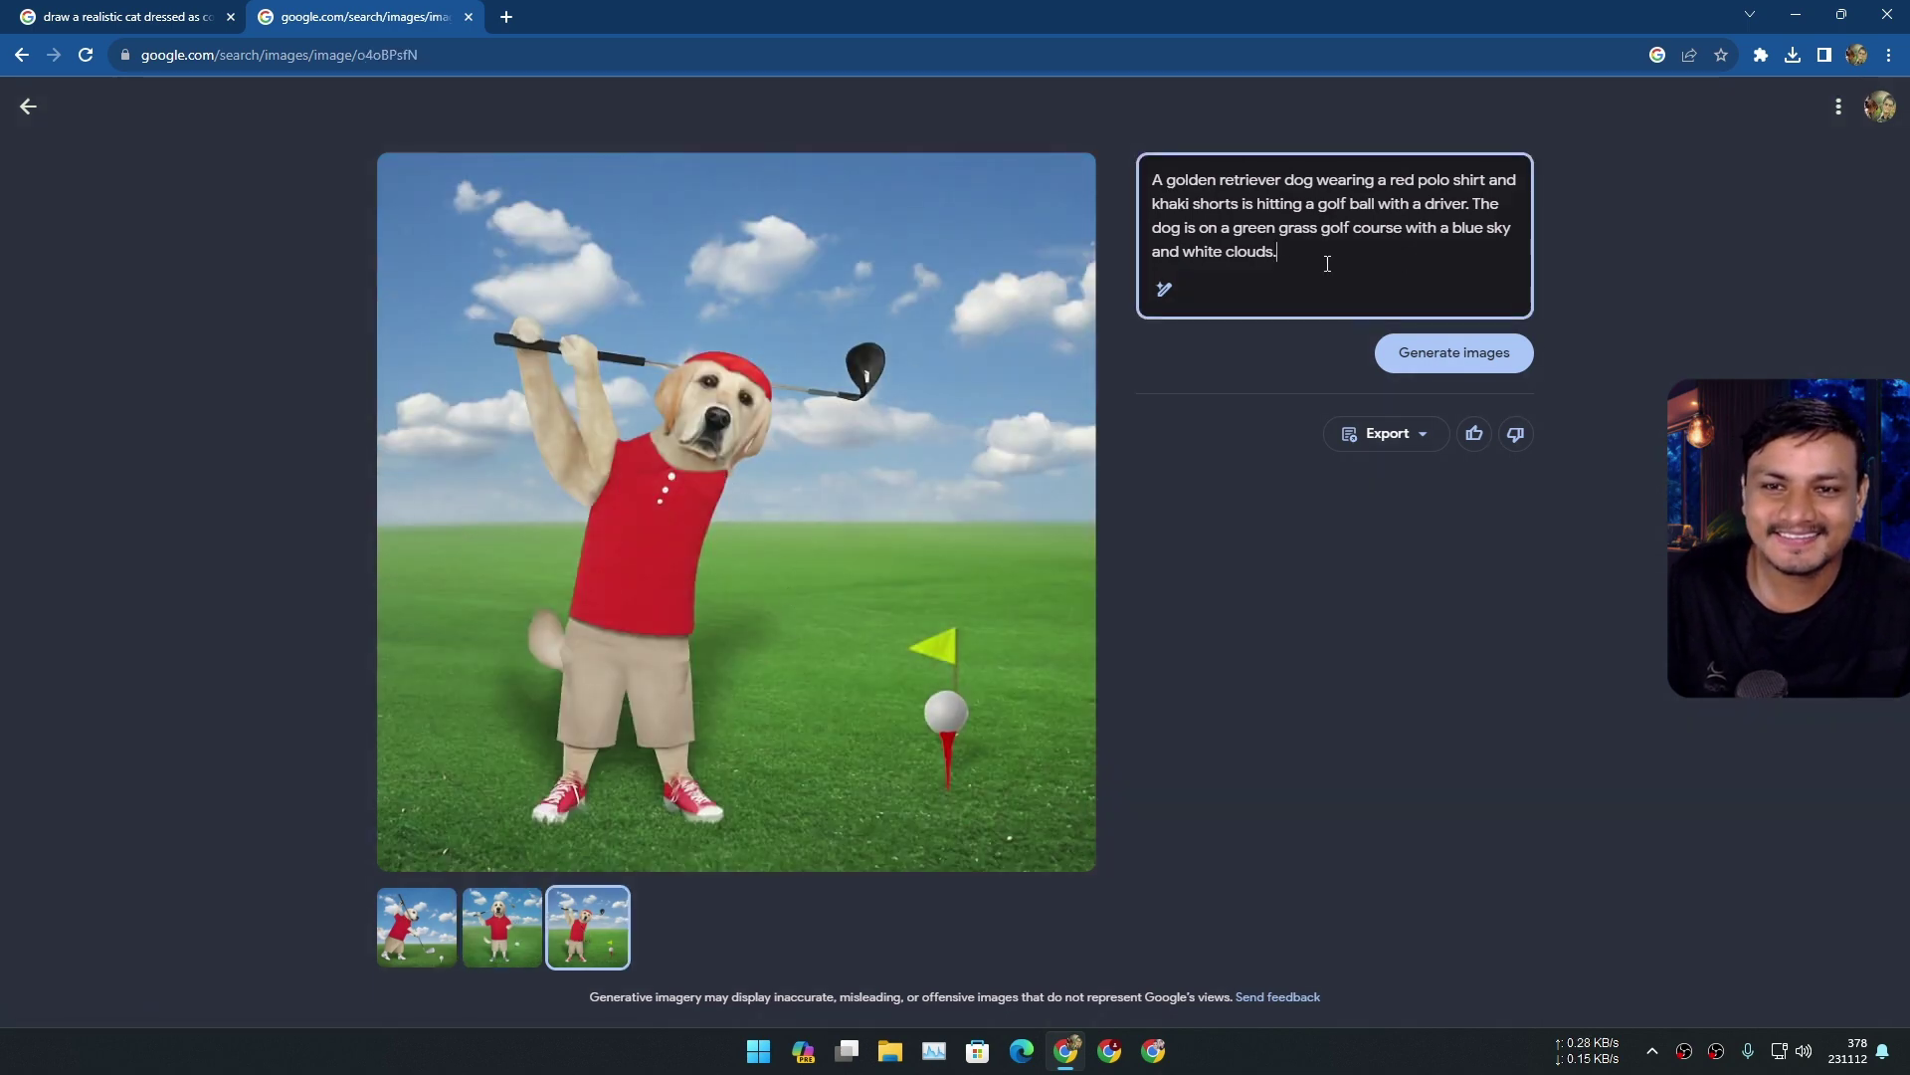
drag(1254, 266, 1145, 172)
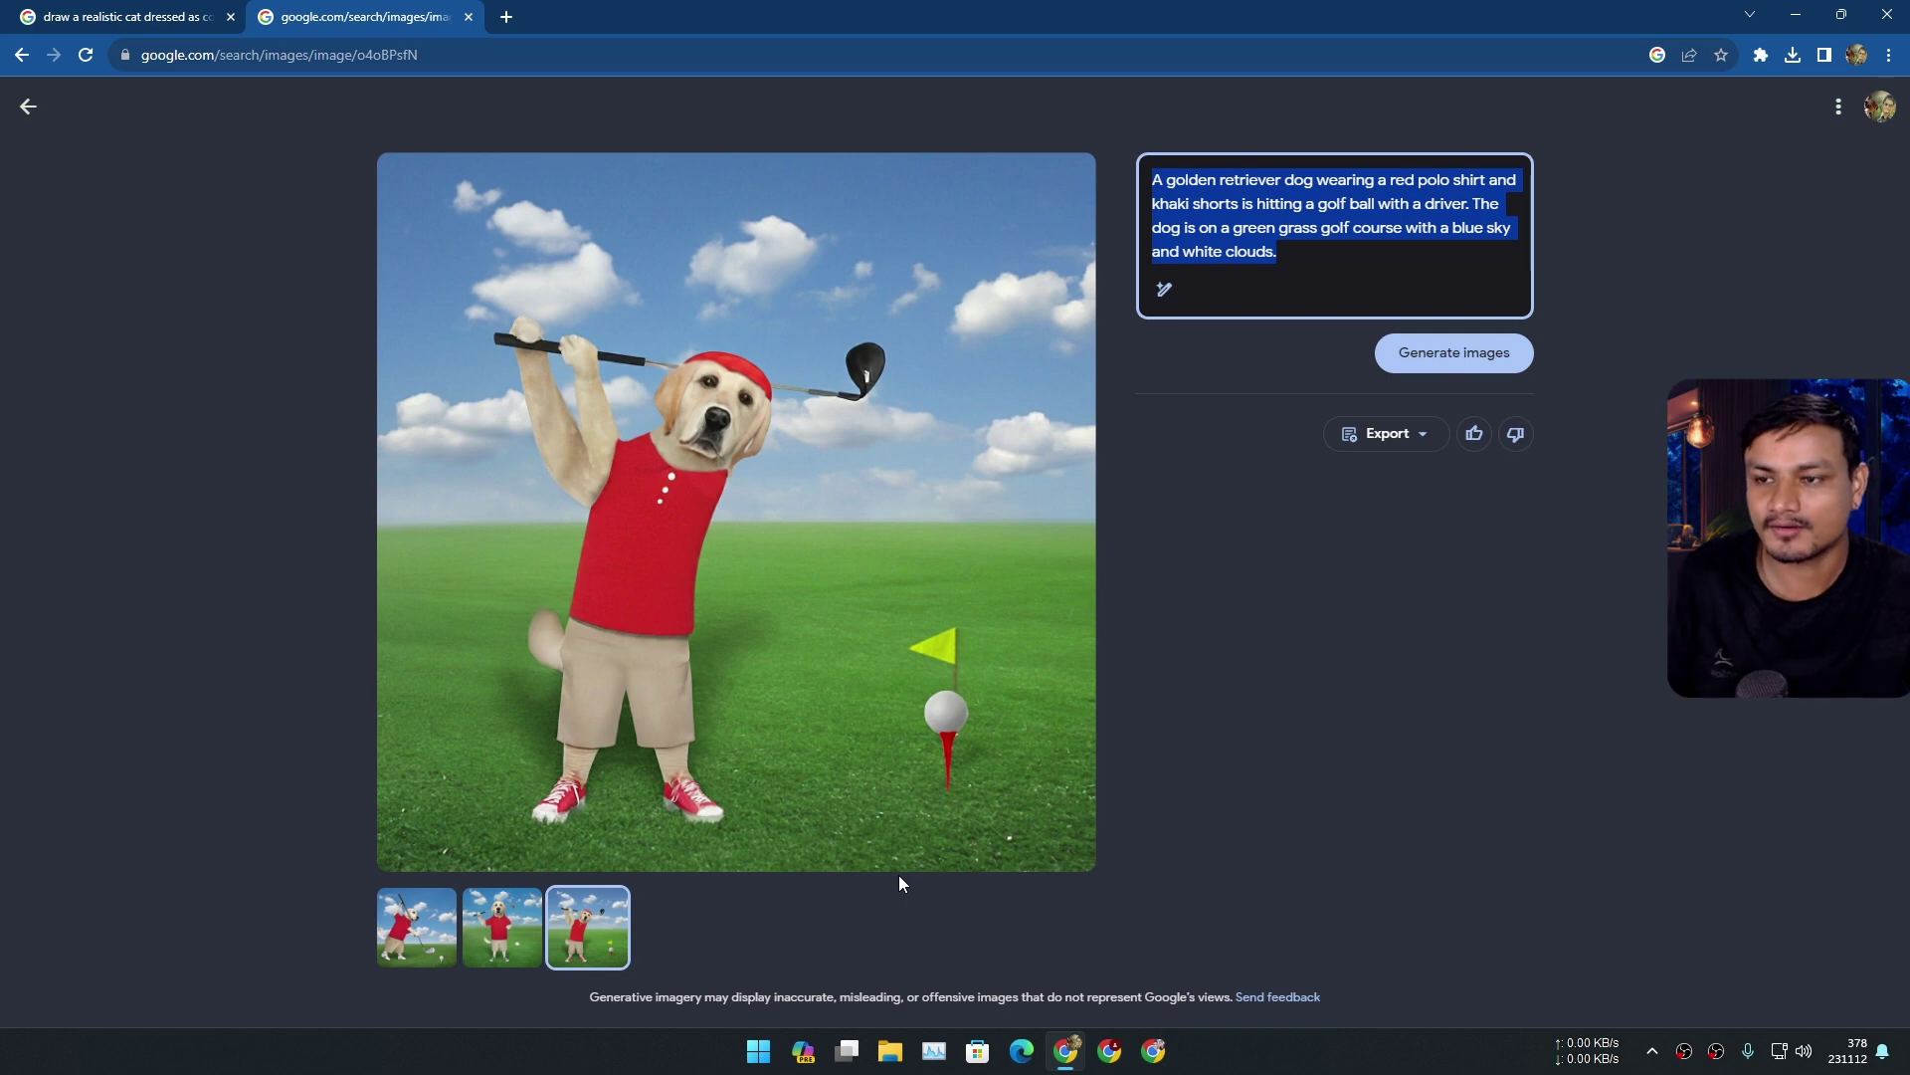
click(503, 927)
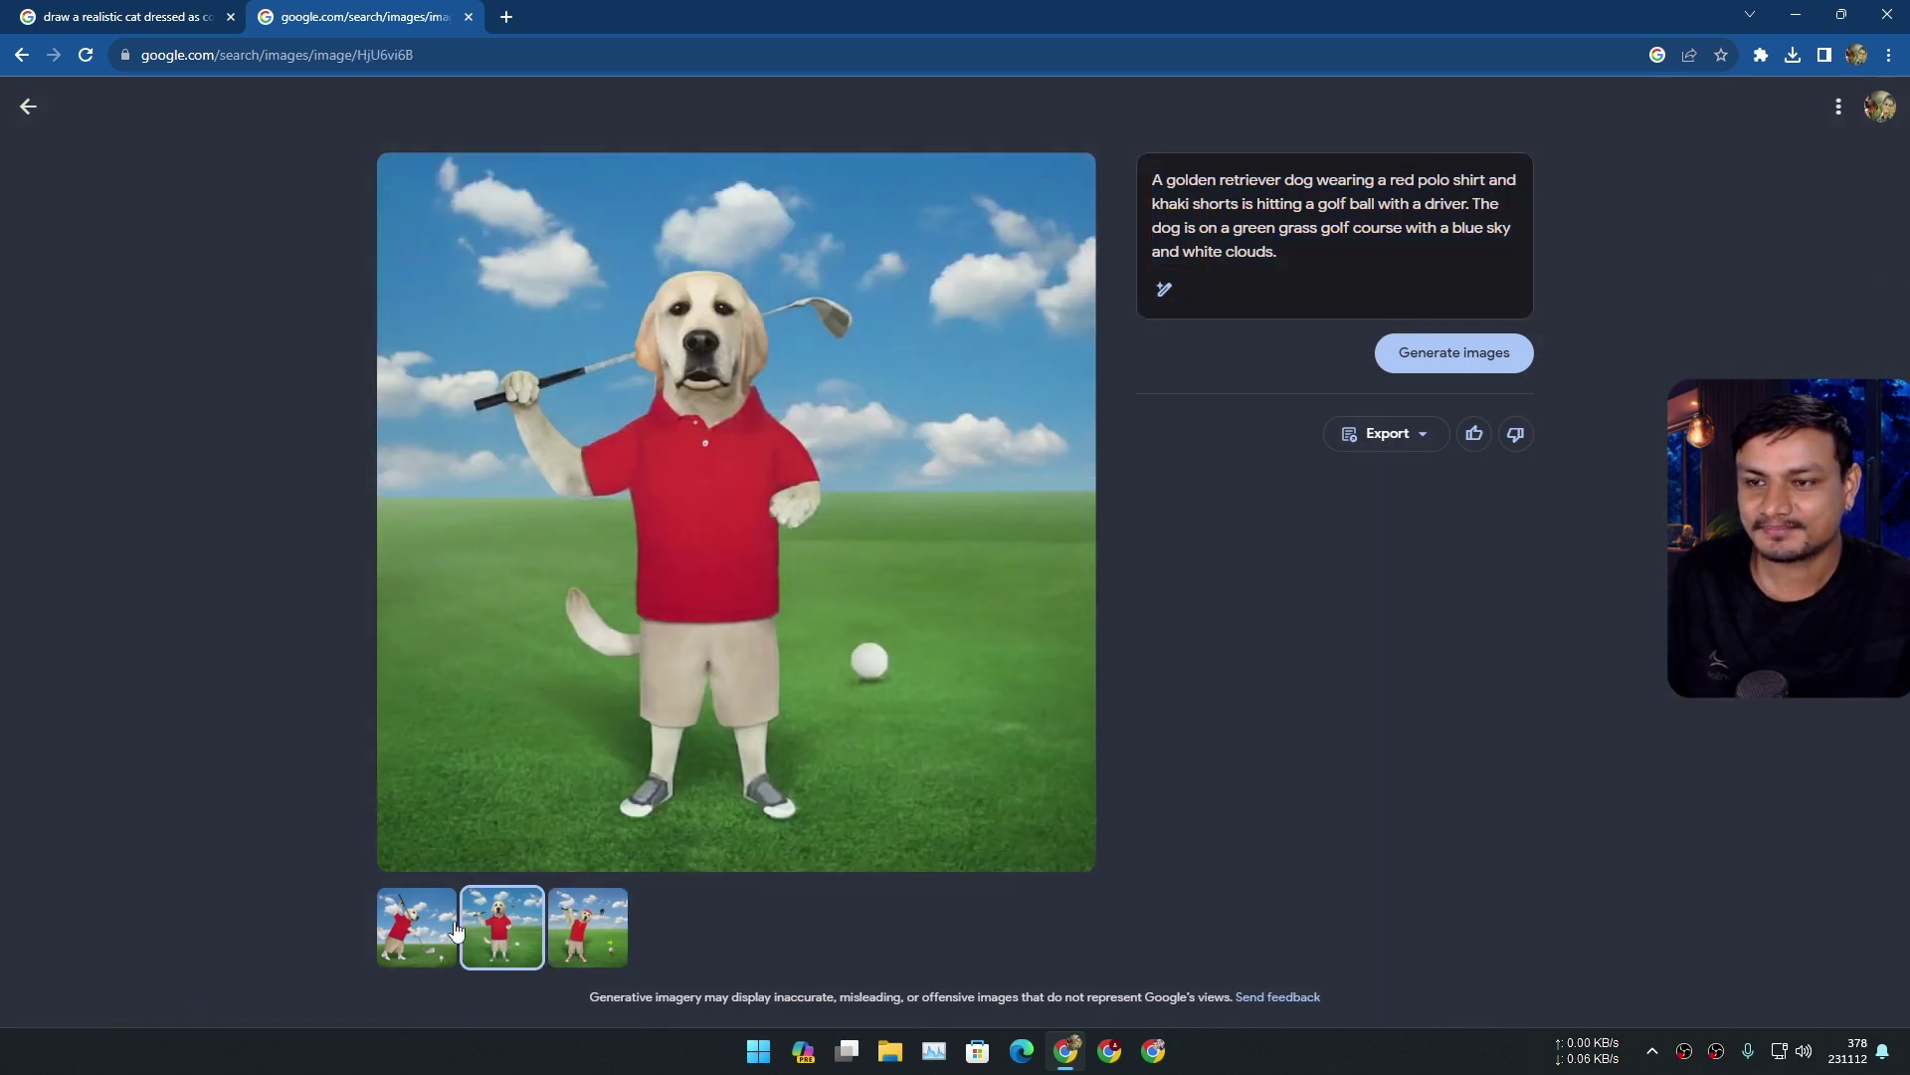
click(564, 934)
click(426, 936)
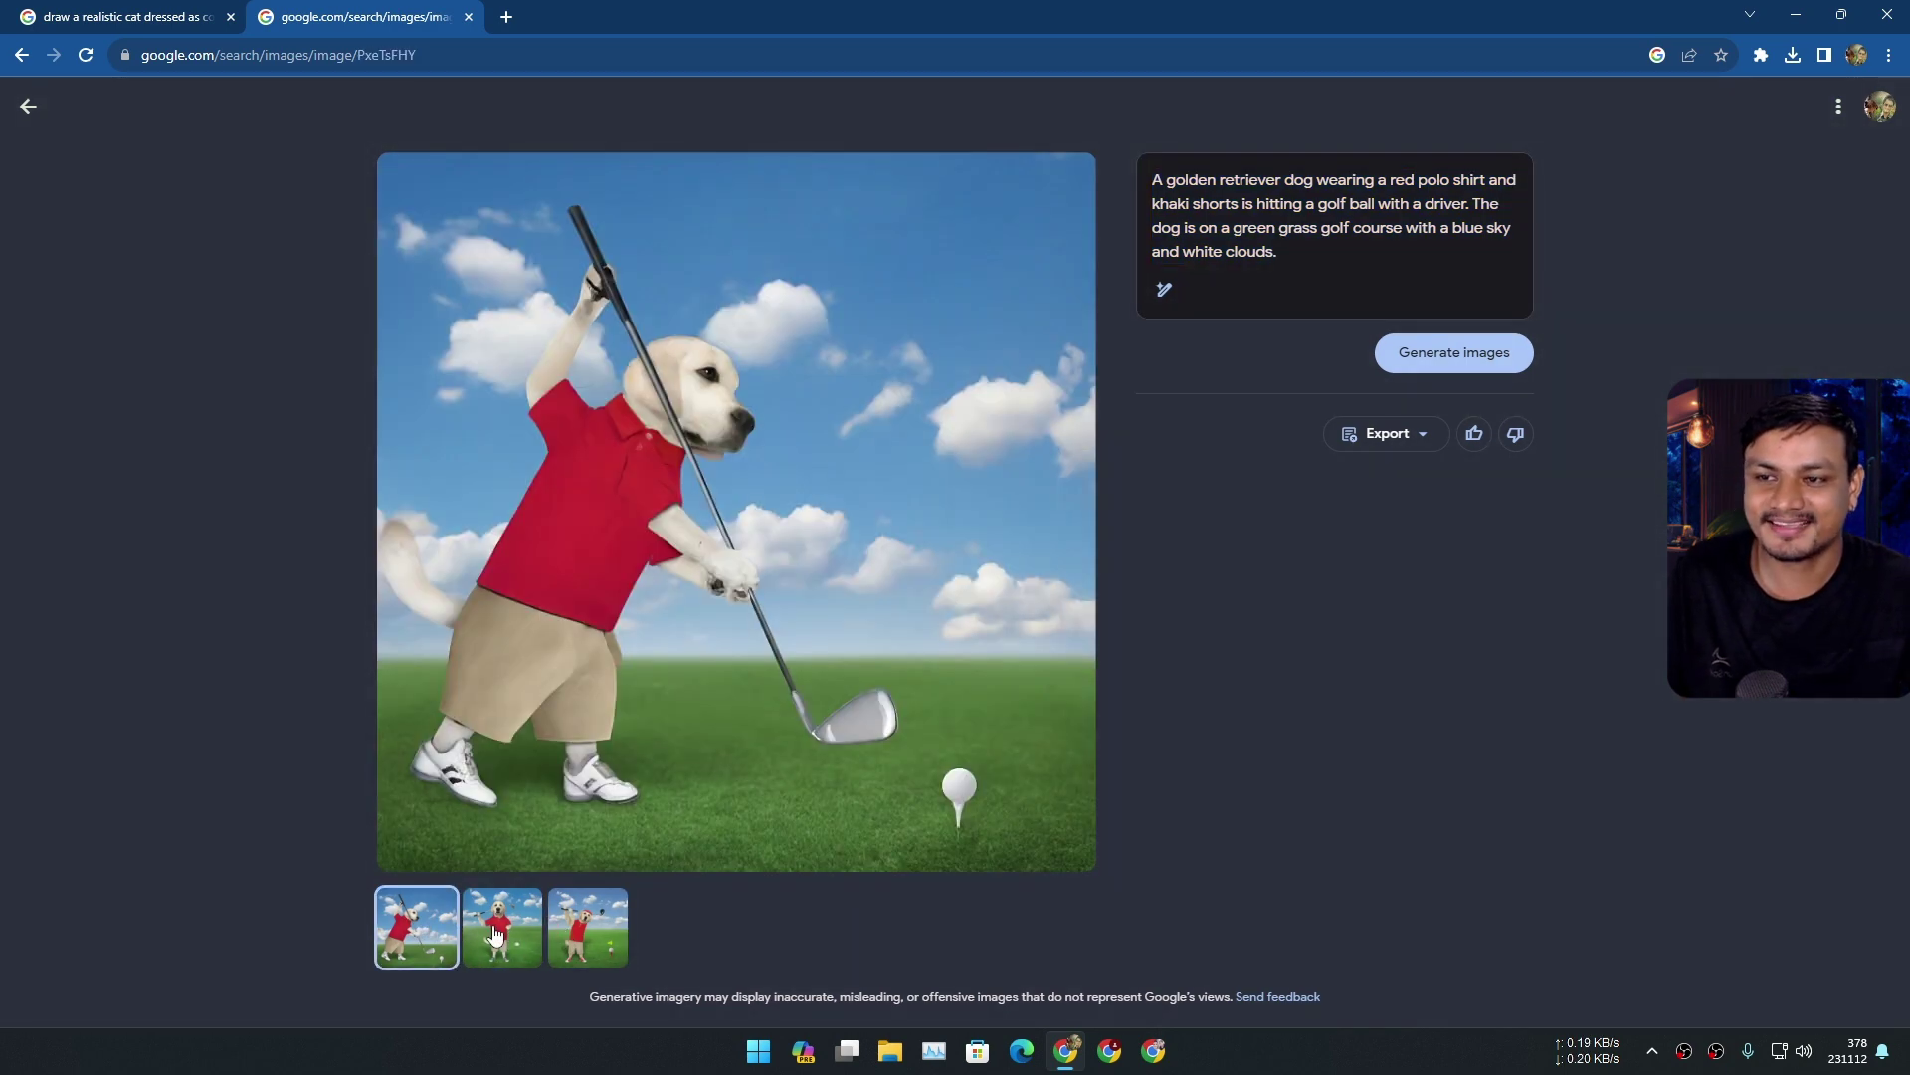
click(498, 936)
click(583, 919)
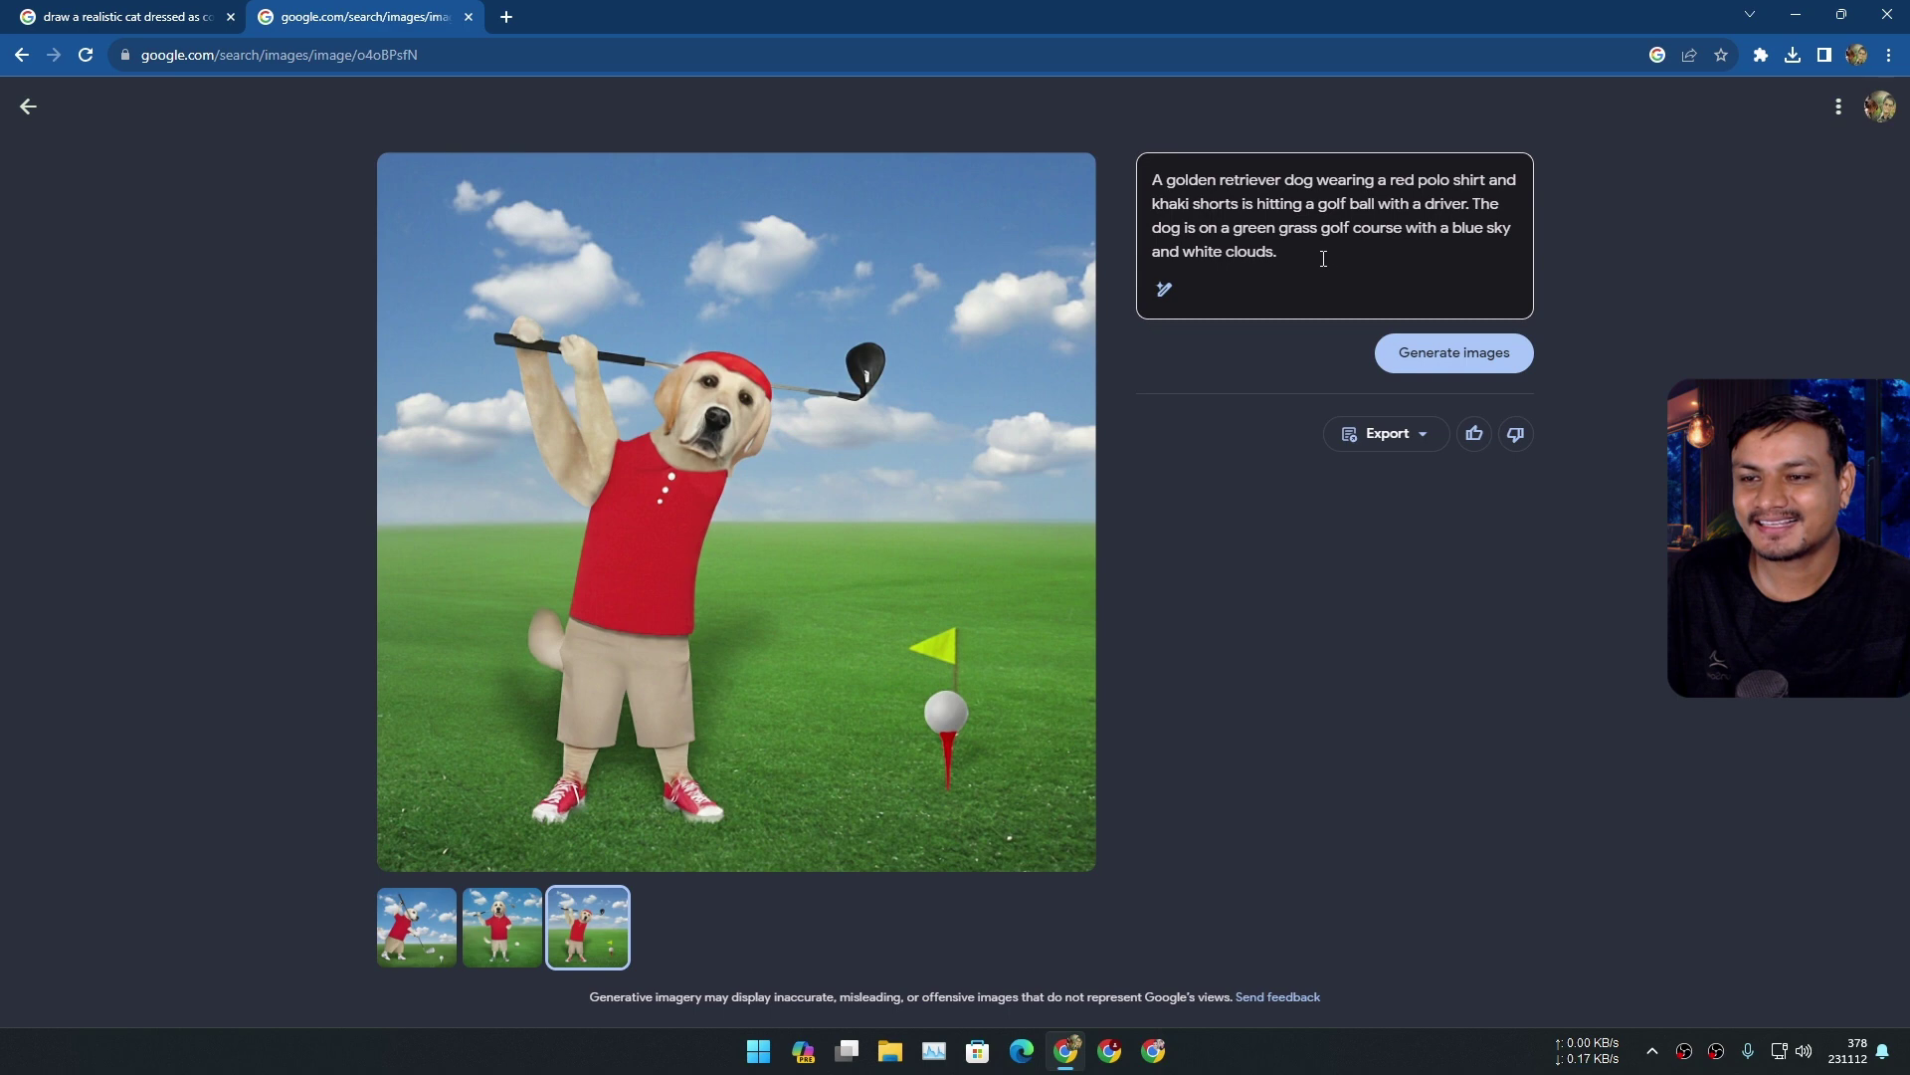
Open the robot results and browse them, ending on the blue-eyed robot face.
click(485, 950)
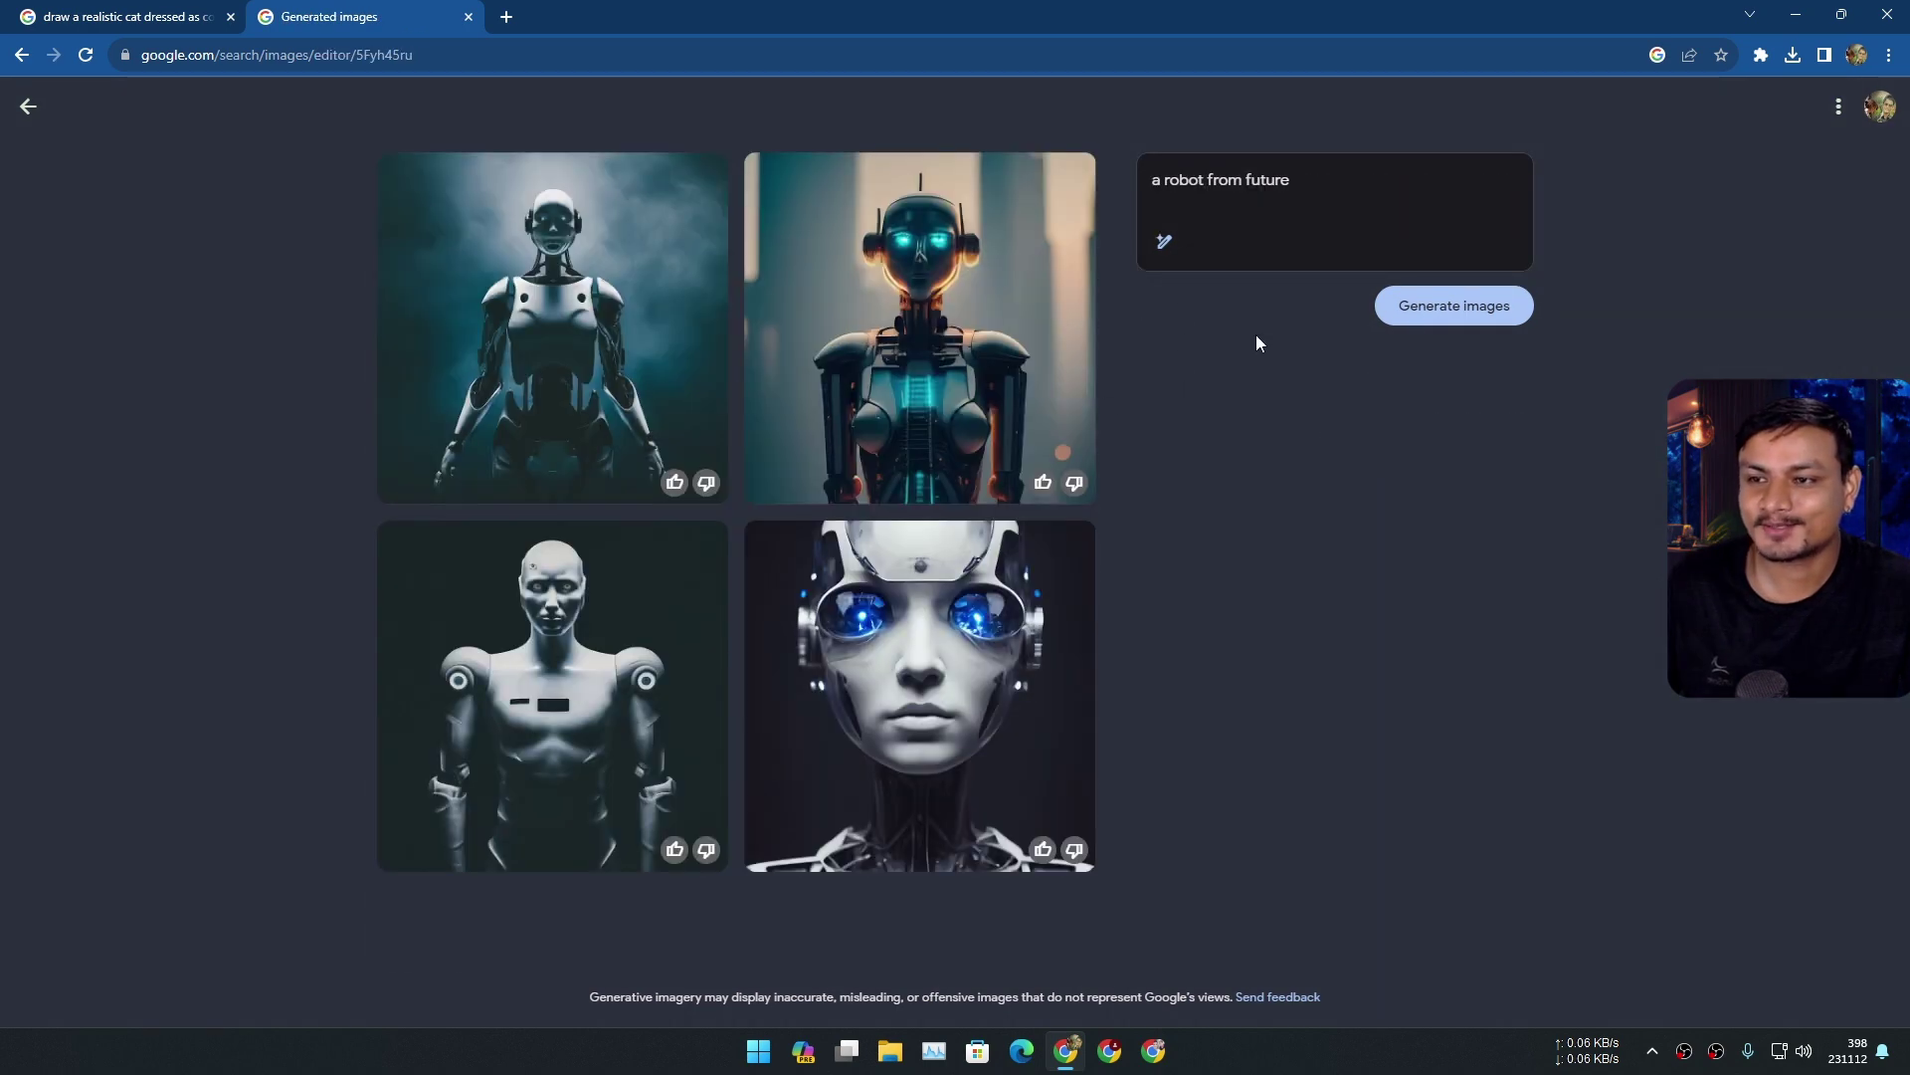
click(545, 330)
click(519, 923)
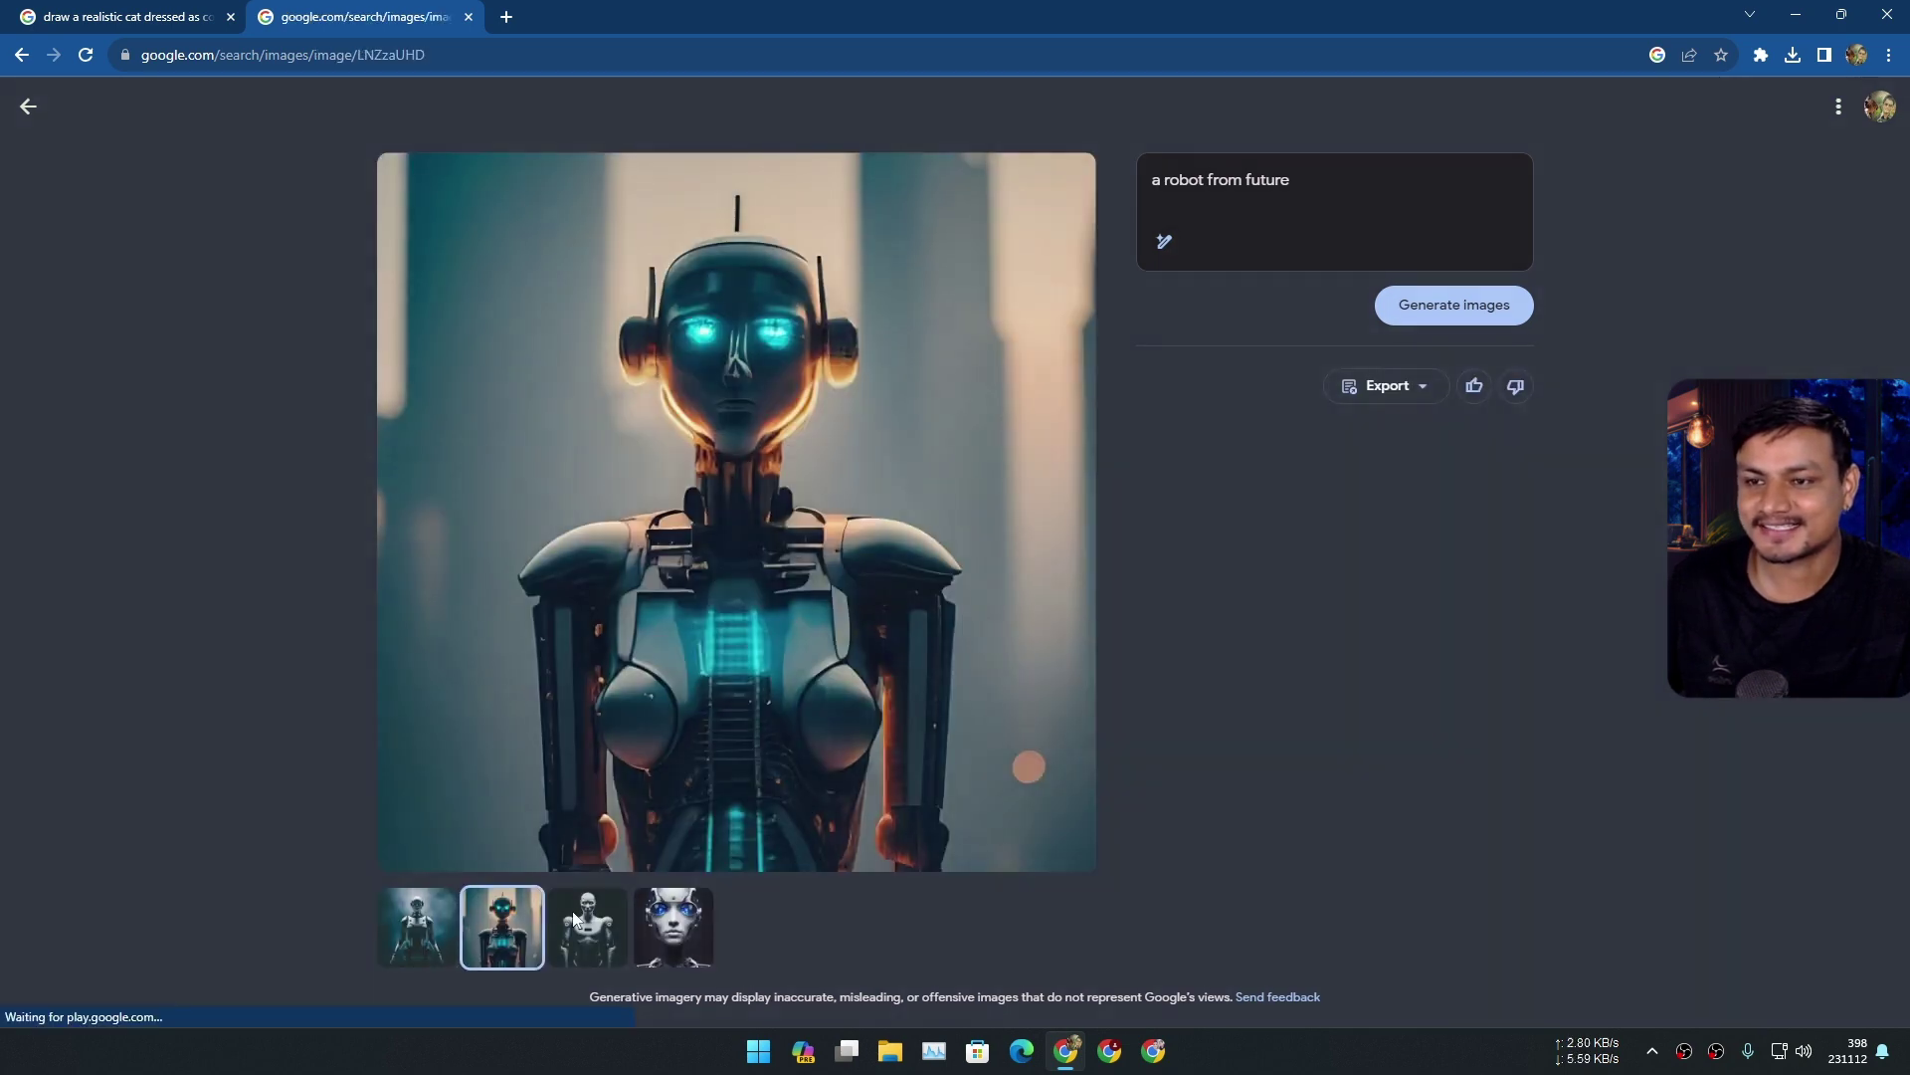
click(587, 926)
click(672, 926)
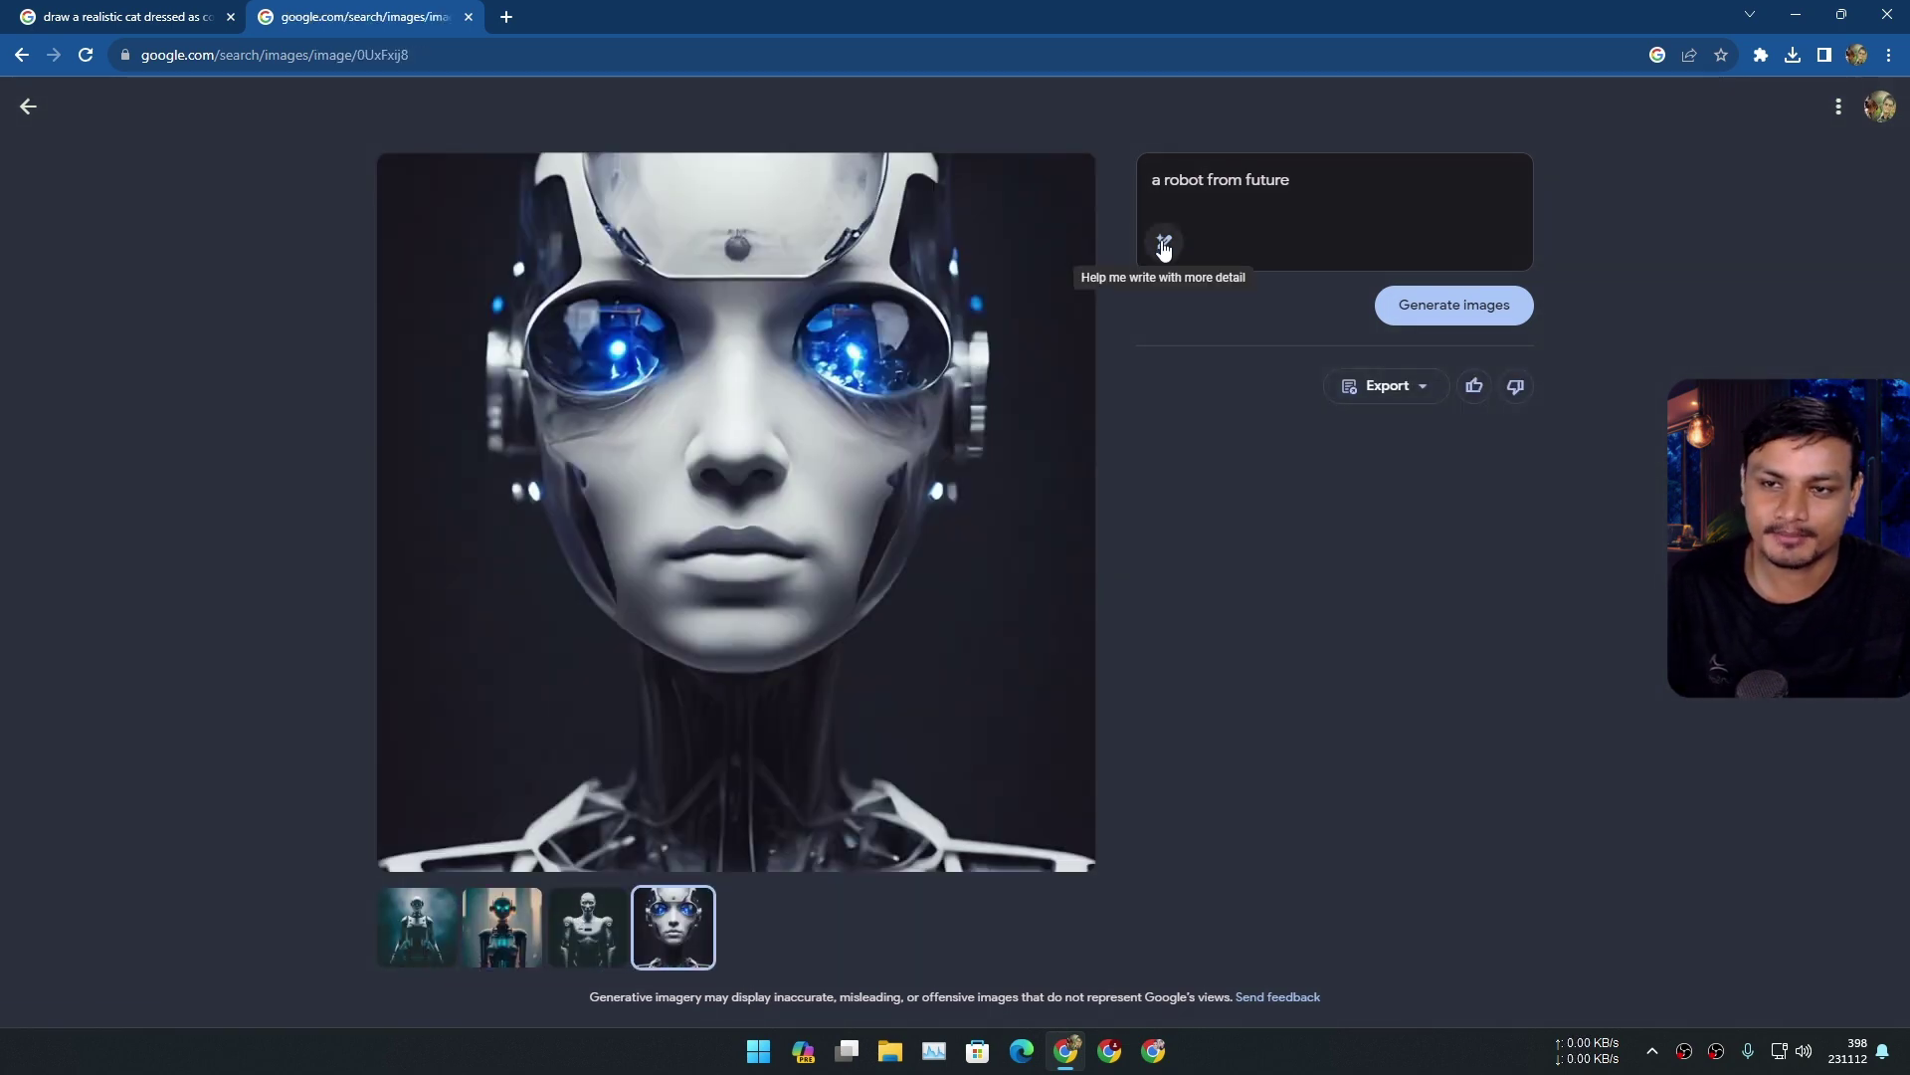
Rewrite the robot prompt into a detailed silver robot and generate its images.
click(1164, 243)
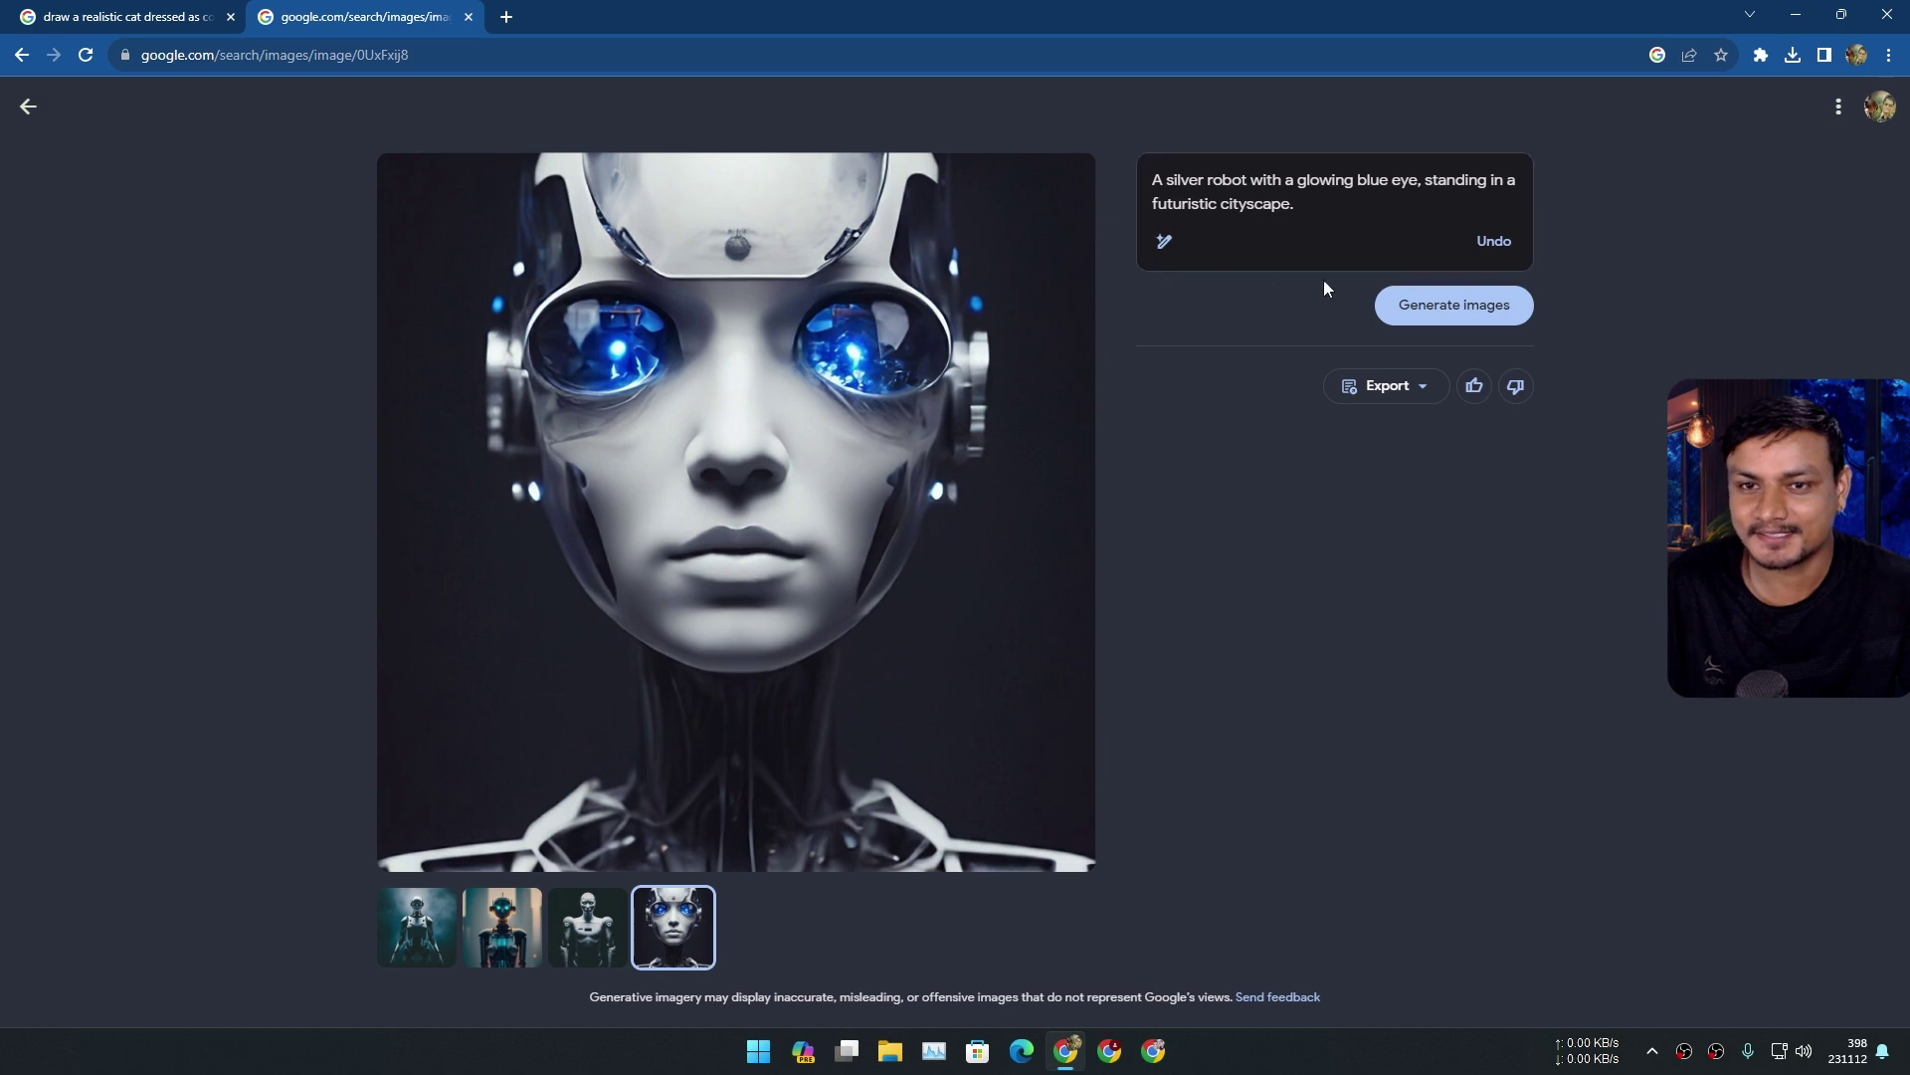
click(1458, 305)
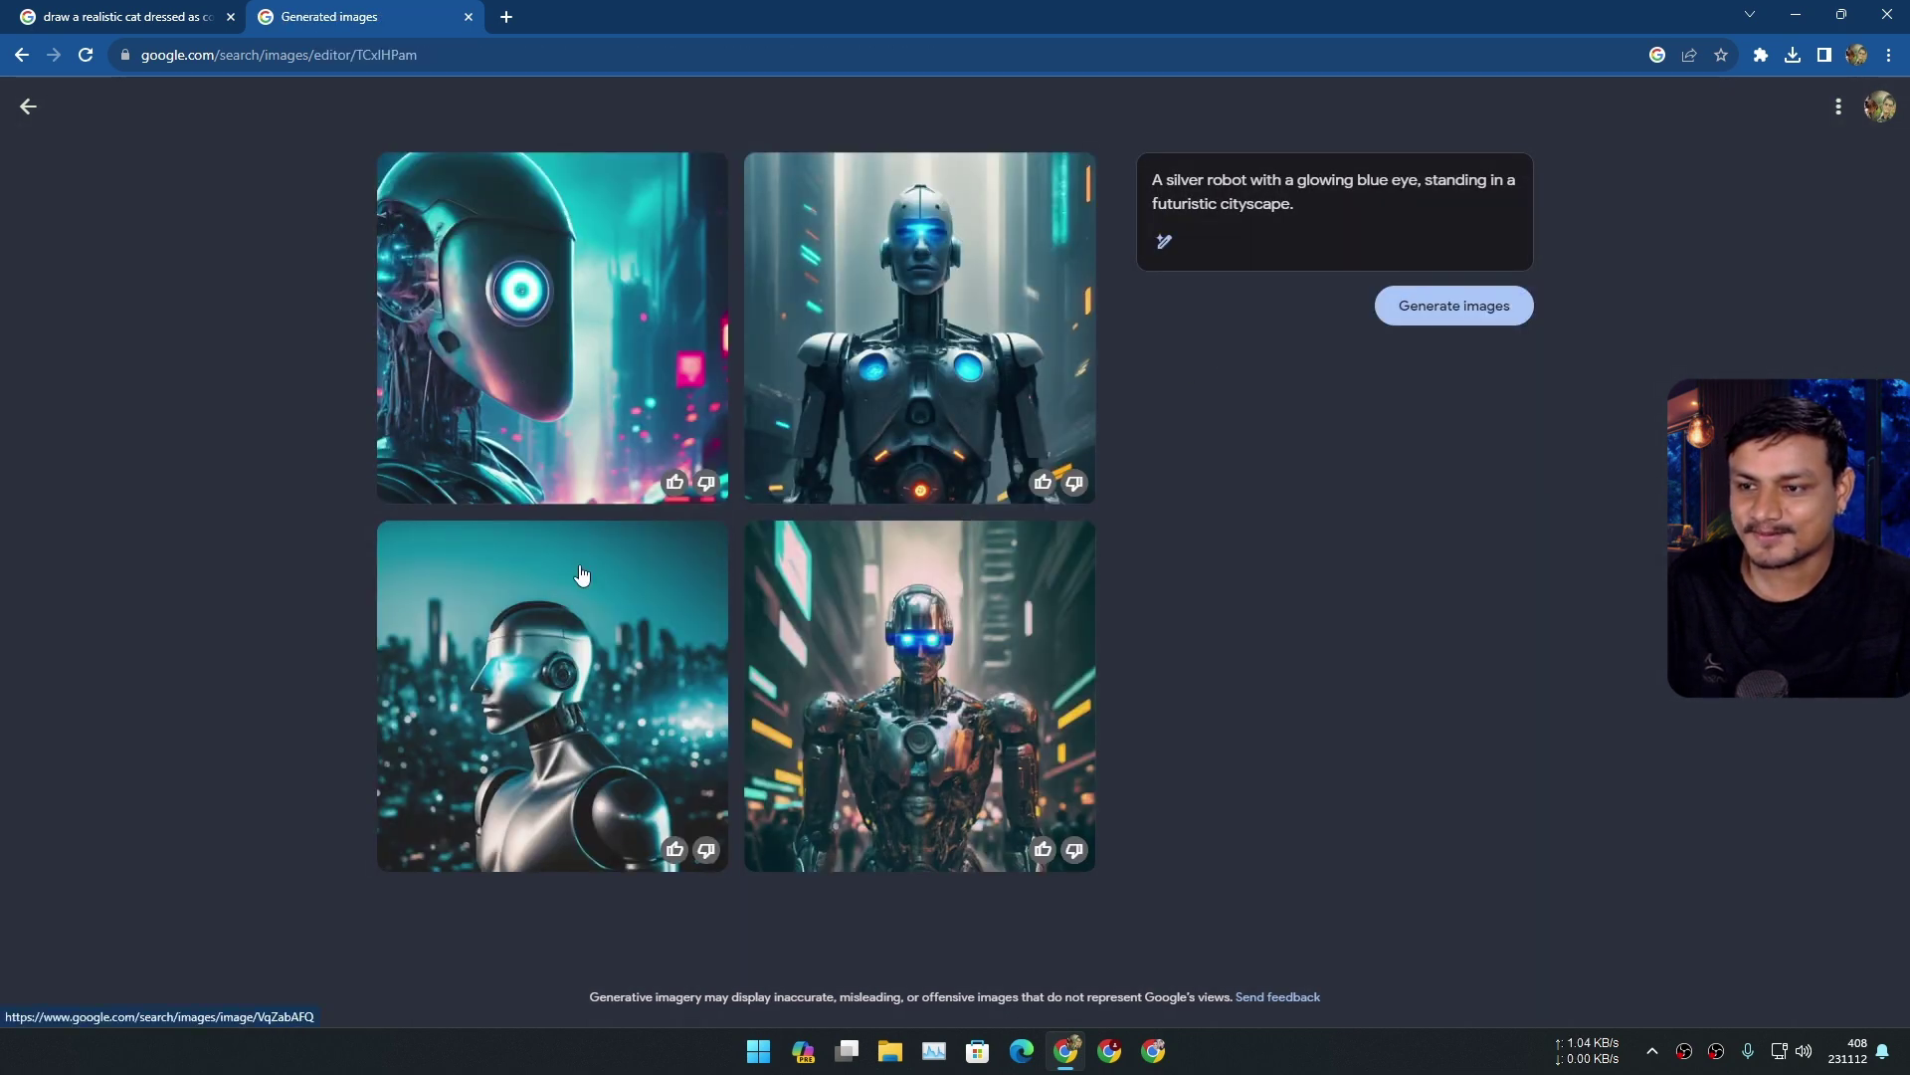
click(554, 674)
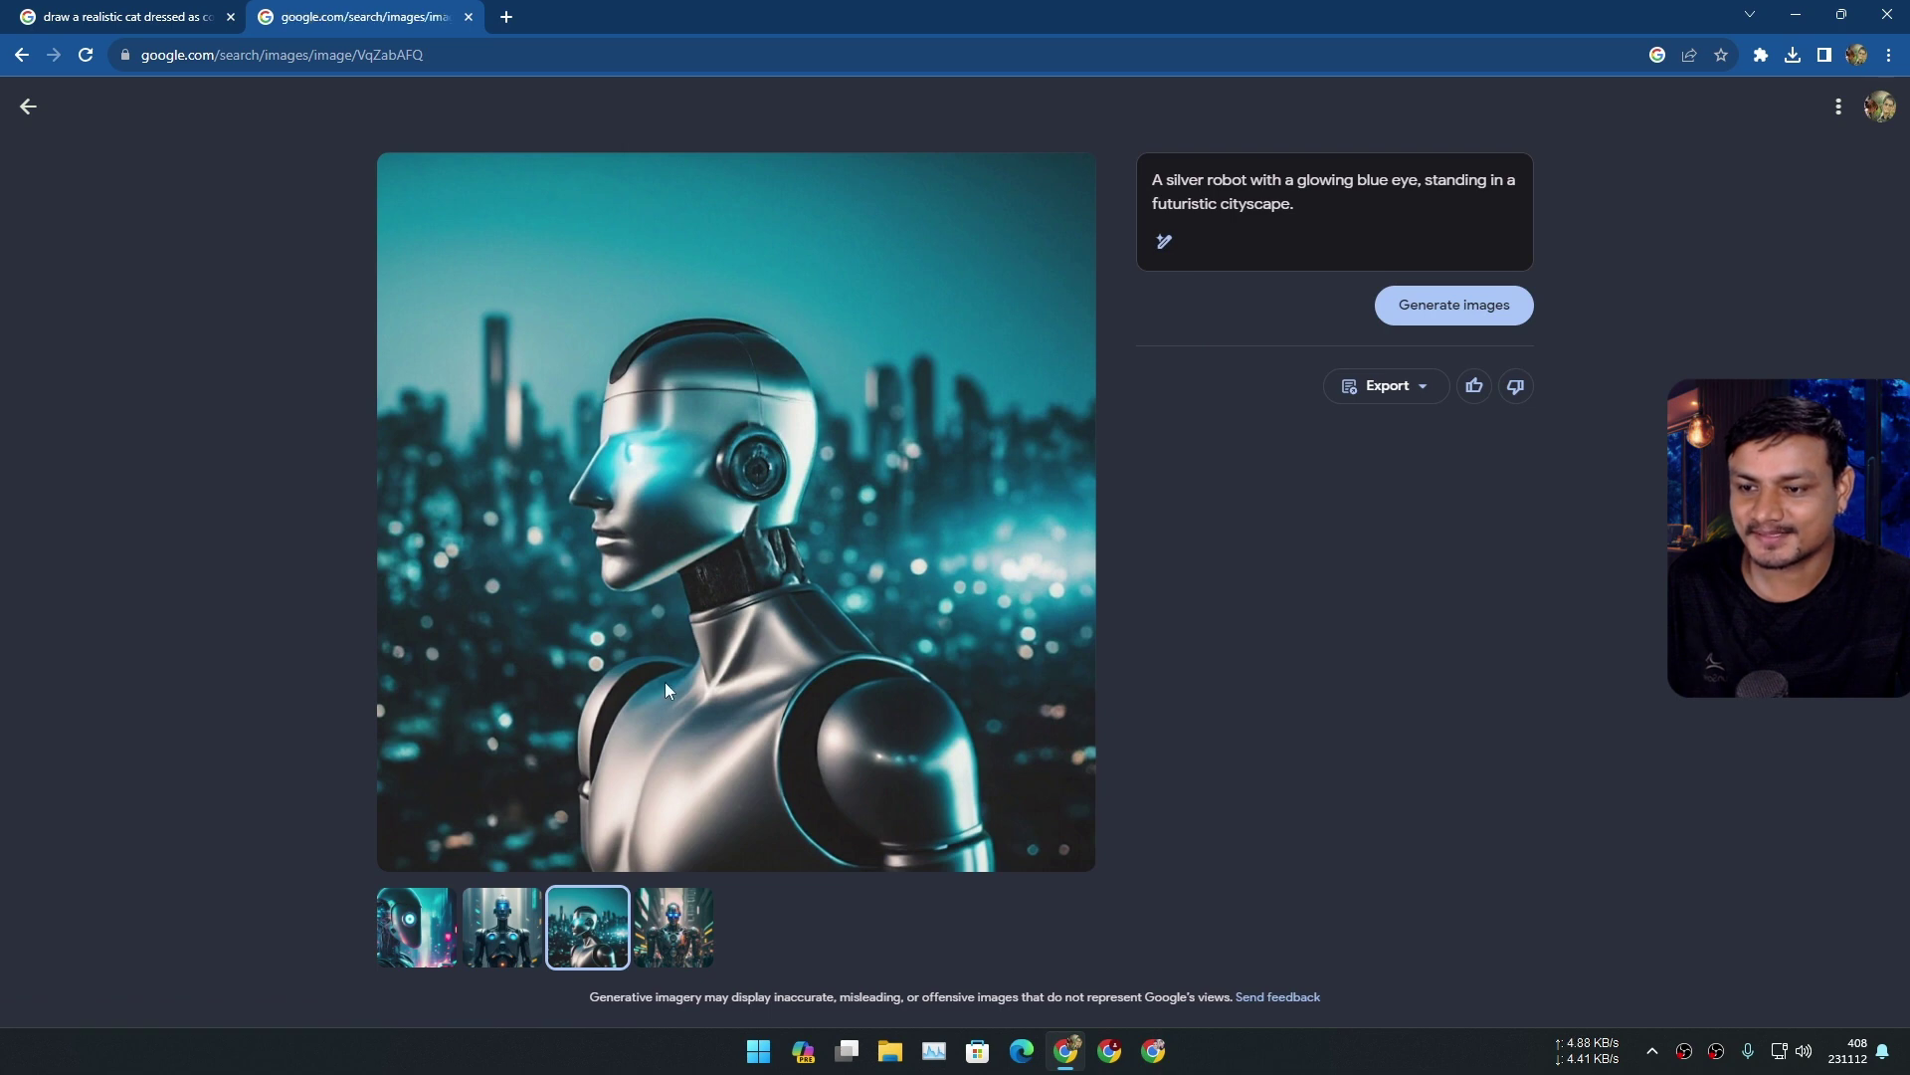
click(670, 910)
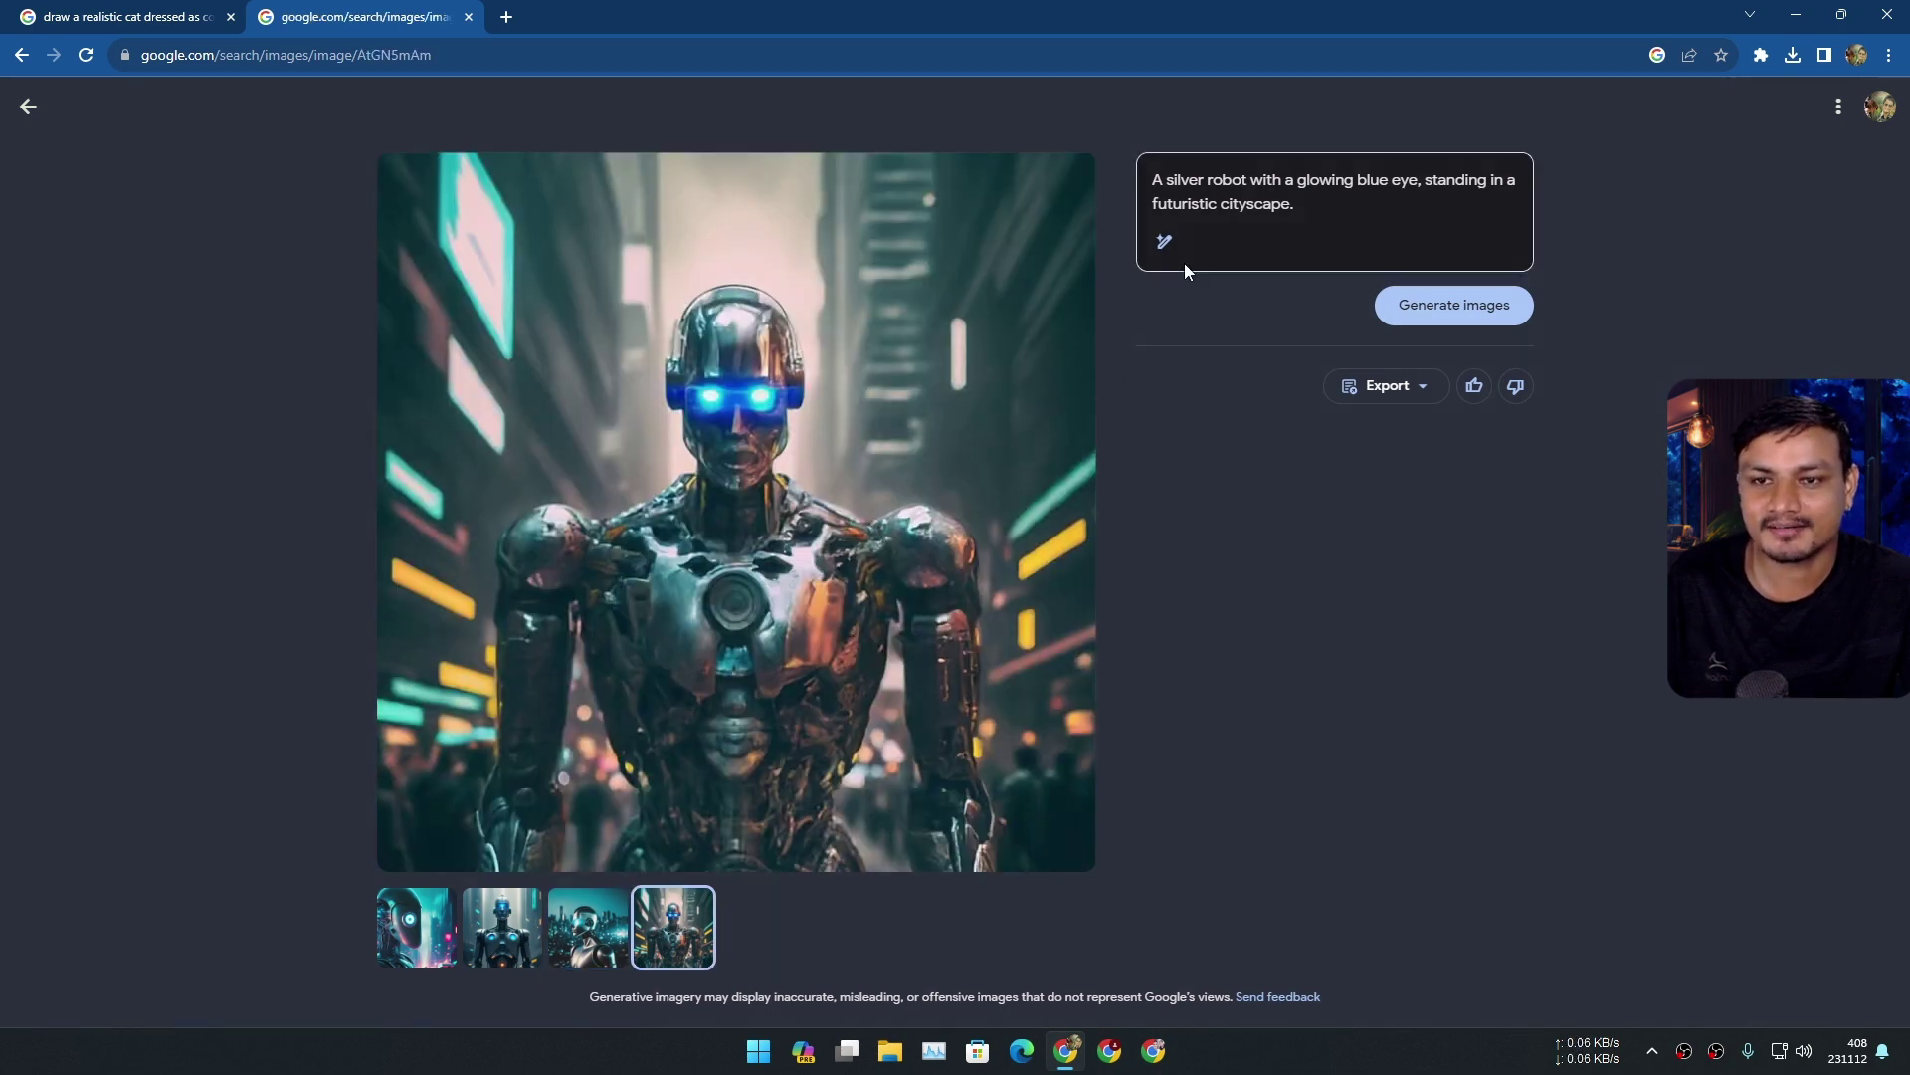
Expand the silver robot prompt into a neon cityscape scene, generate, and compare front and side views.
click(1166, 243)
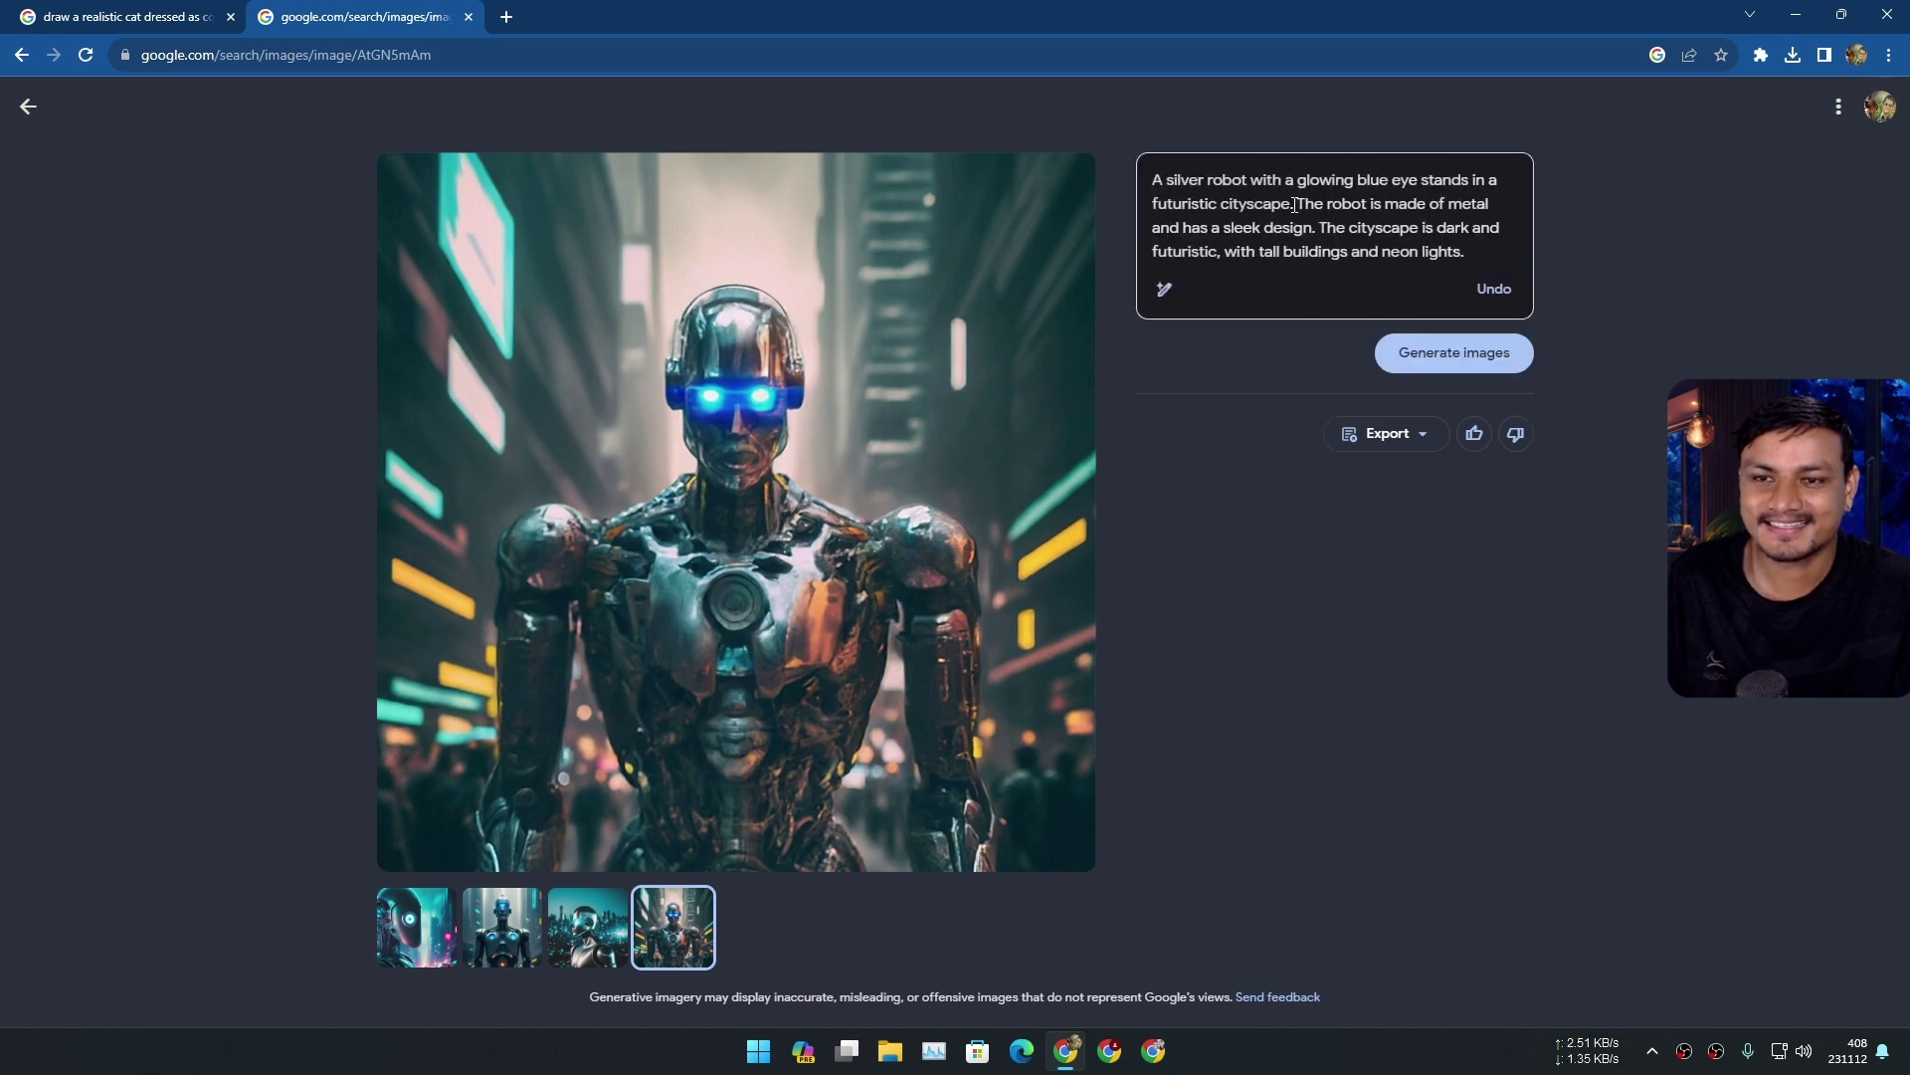
click(1457, 342)
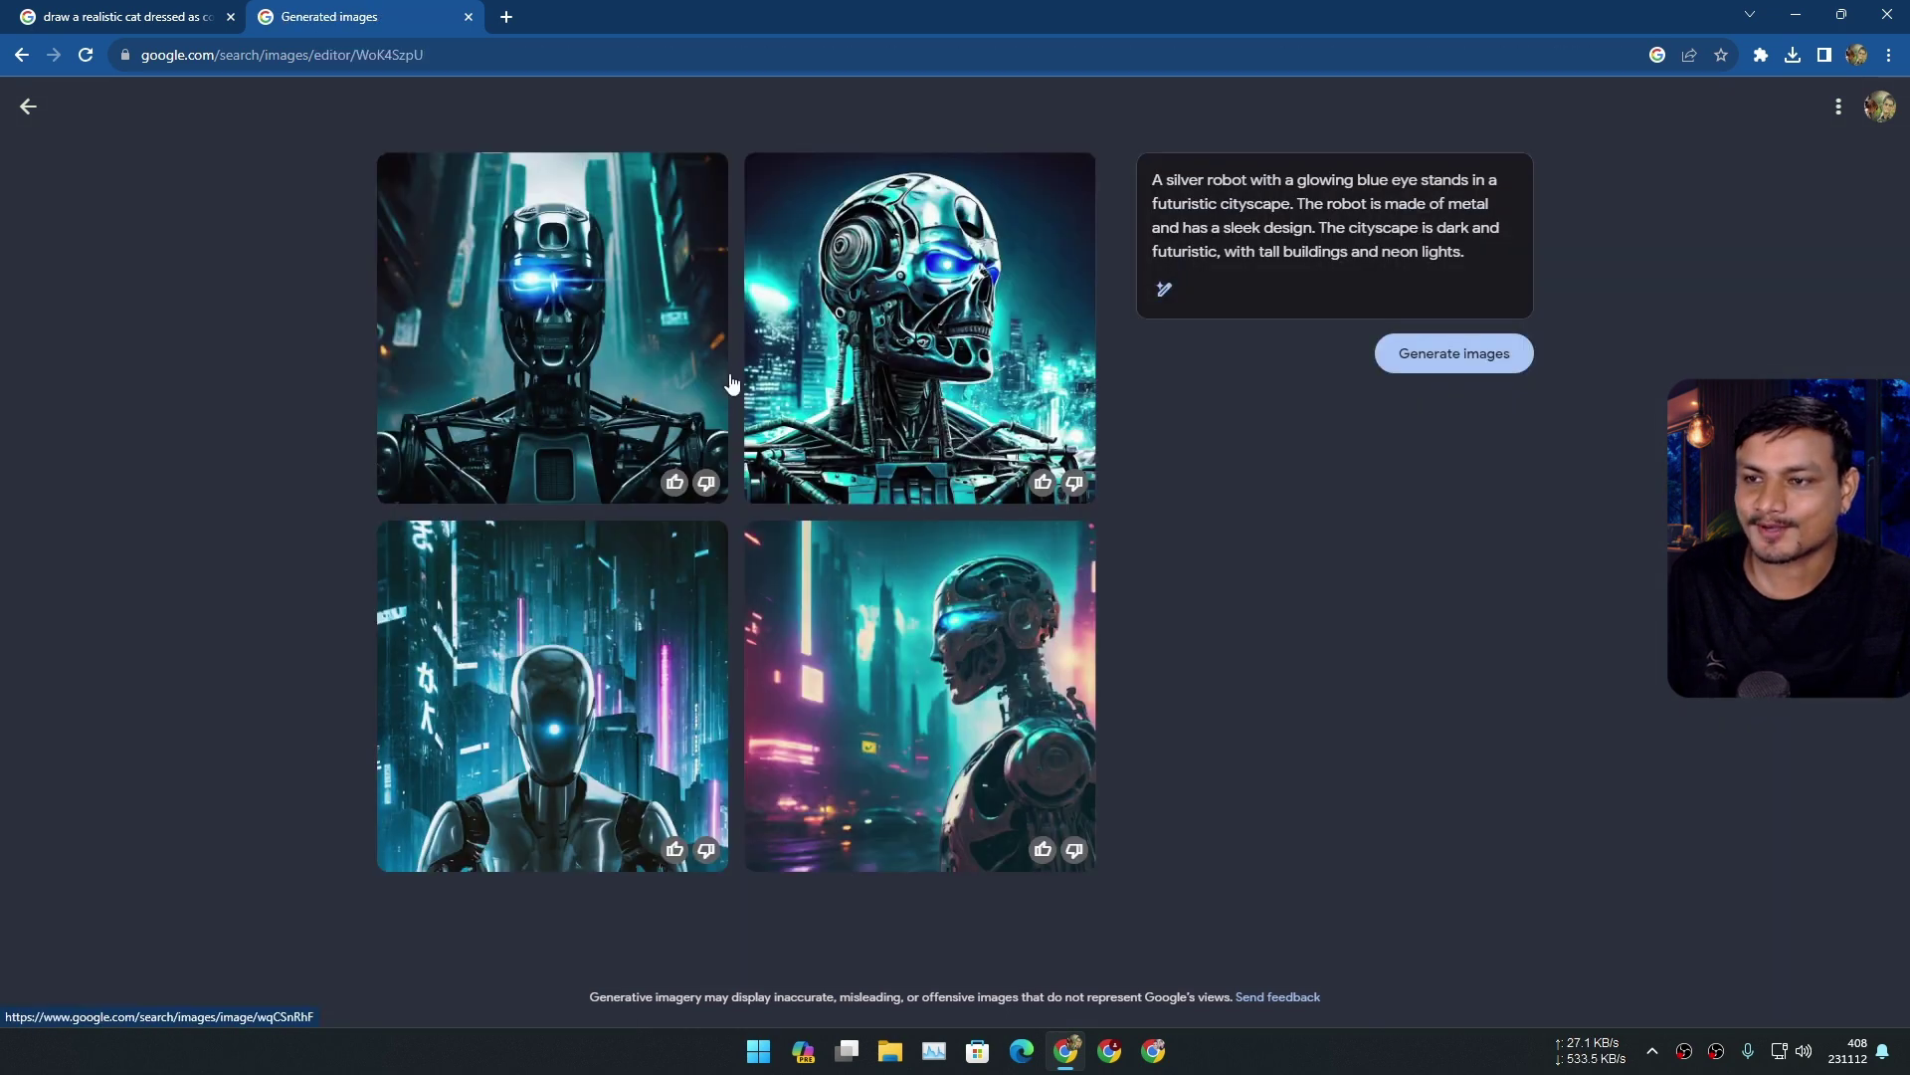
click(546, 346)
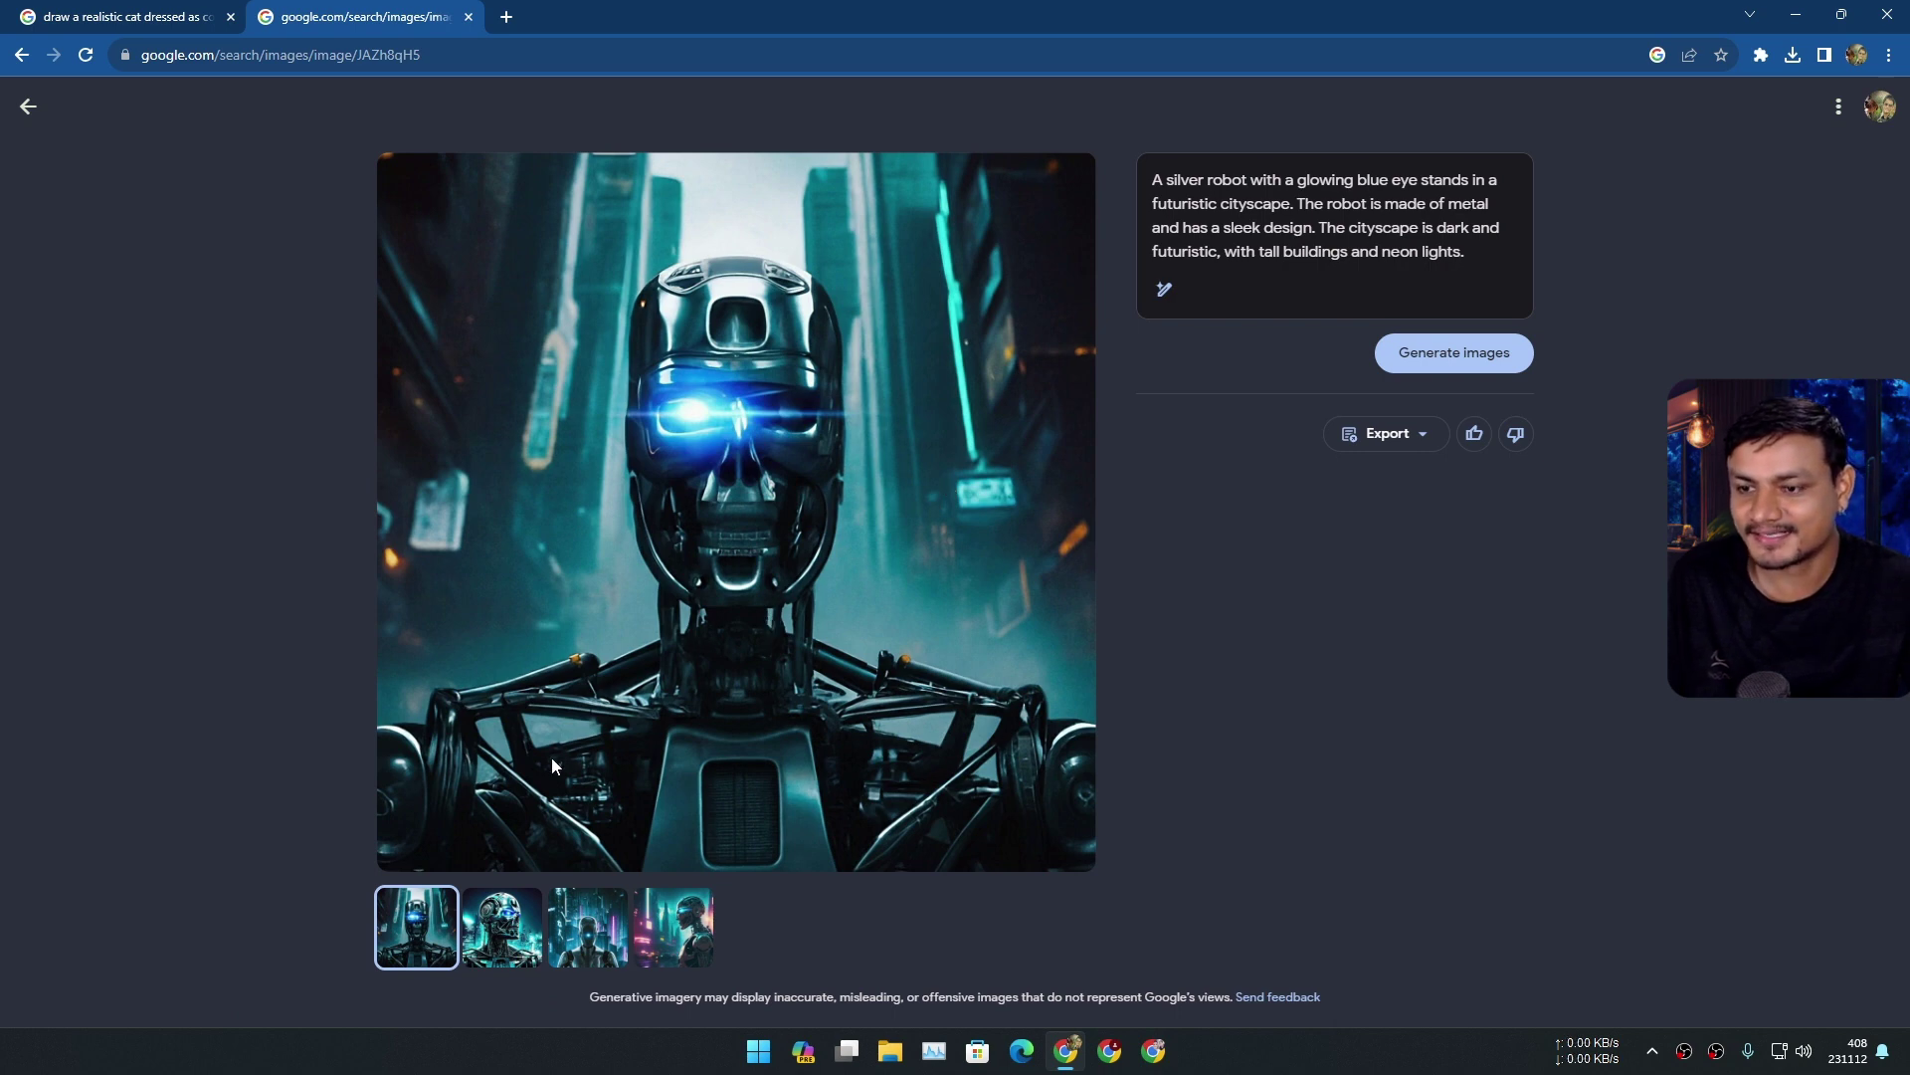
click(674, 926)
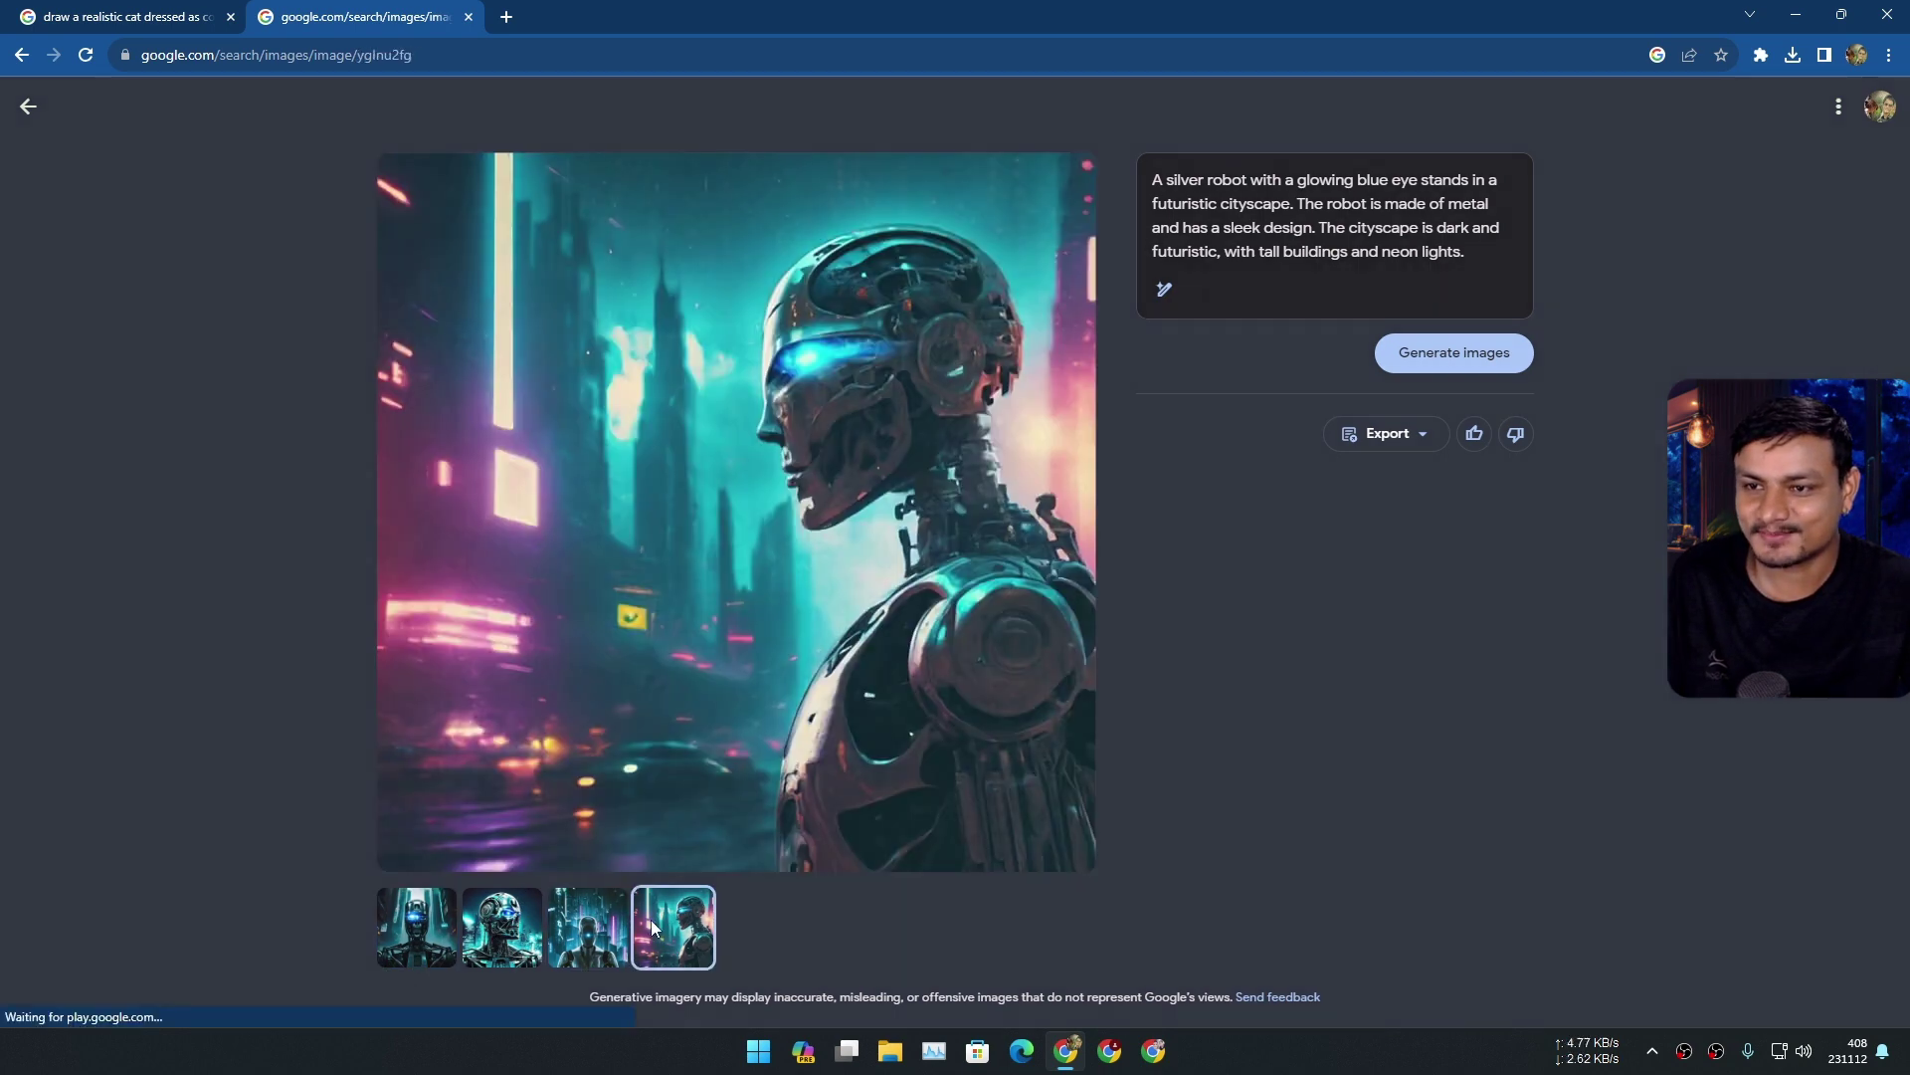
click(448, 930)
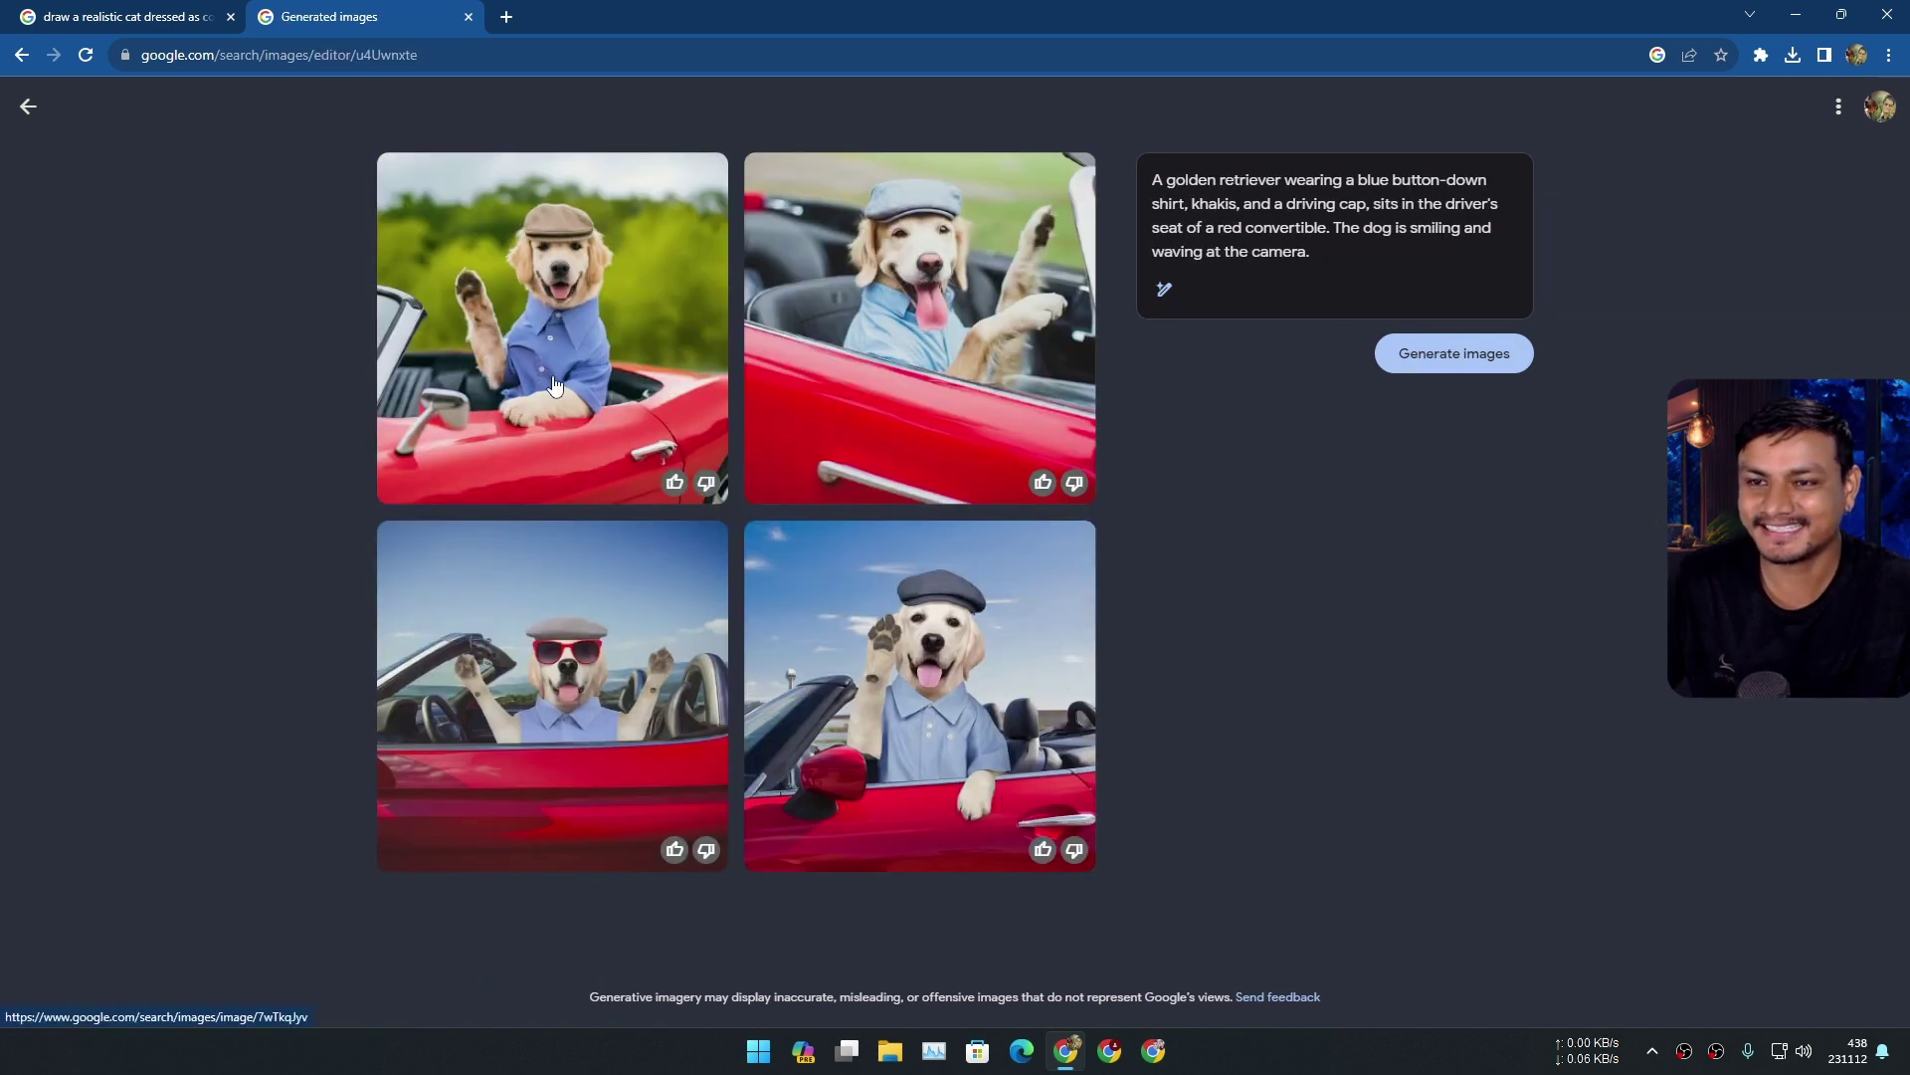
Browse the four golden-retriever-in-convertible images, including the sunglasses one, ending on the first.
click(547, 370)
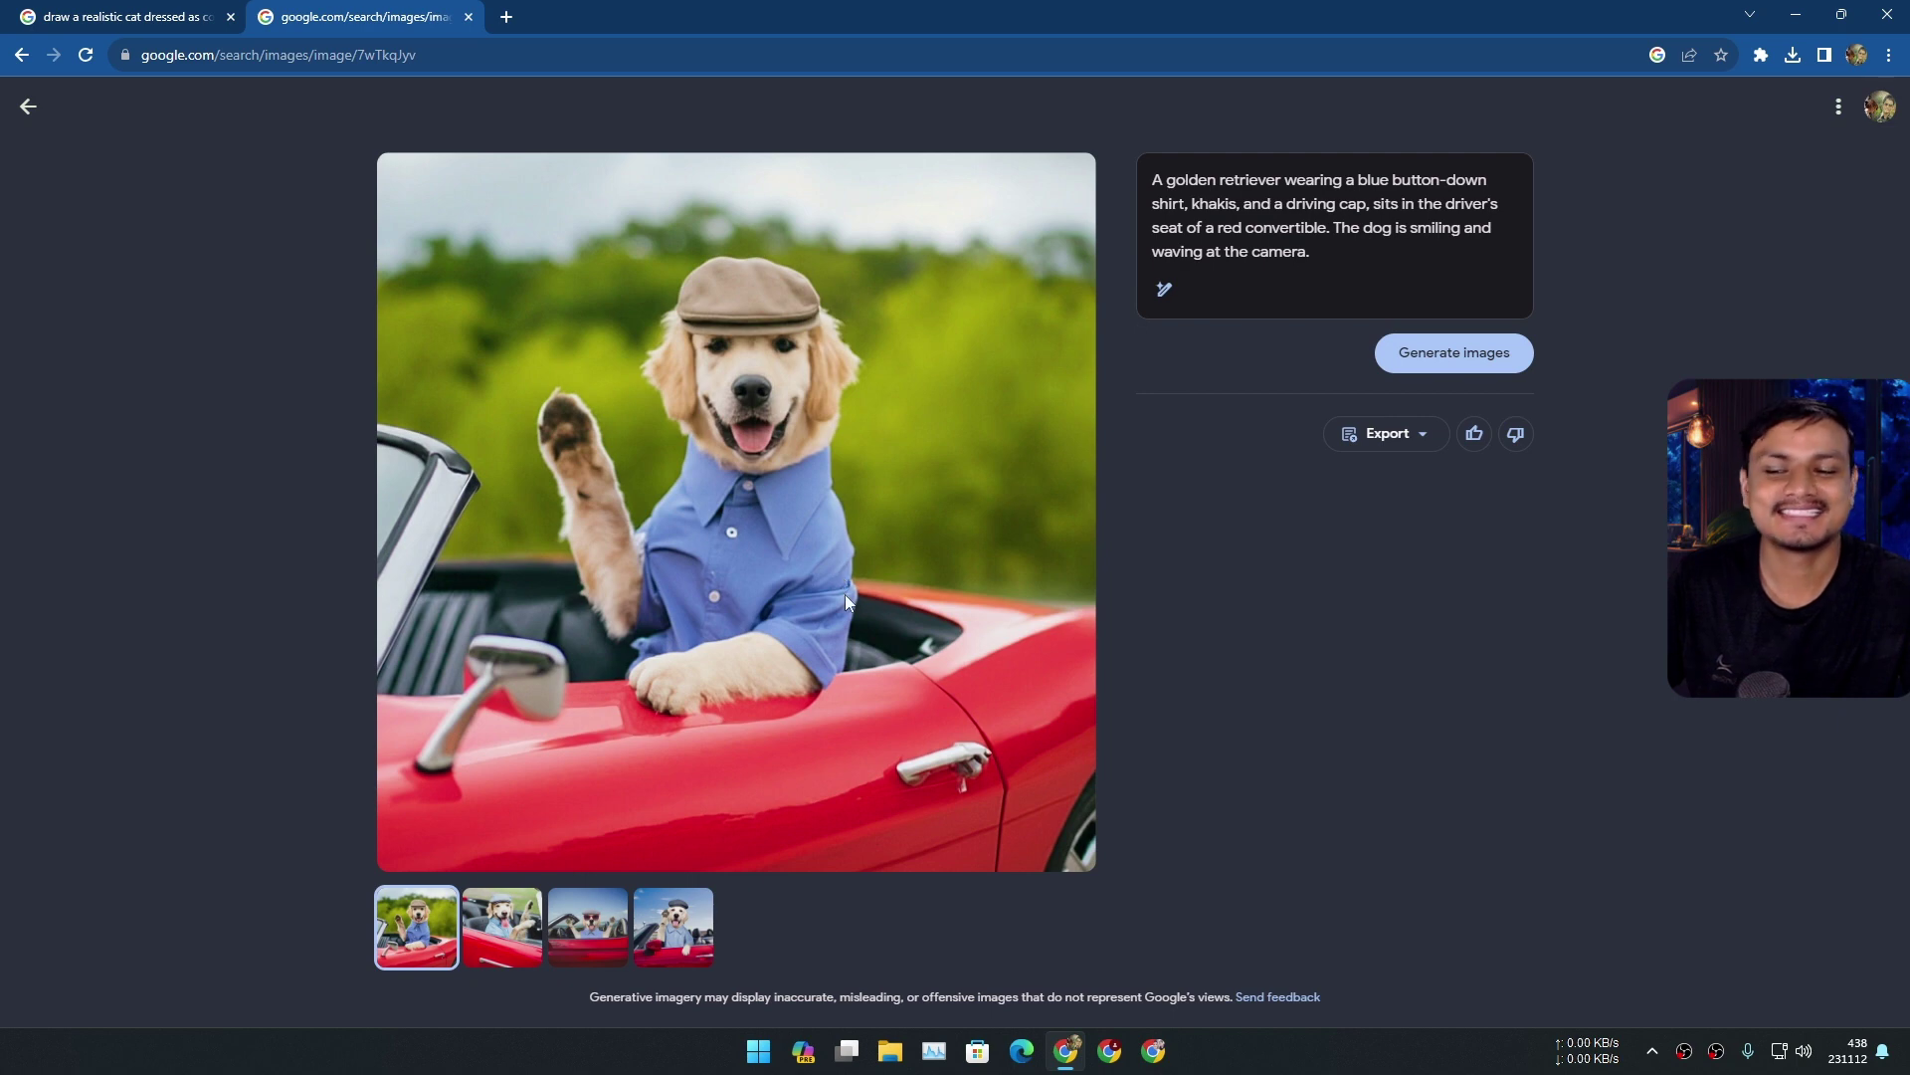
click(503, 930)
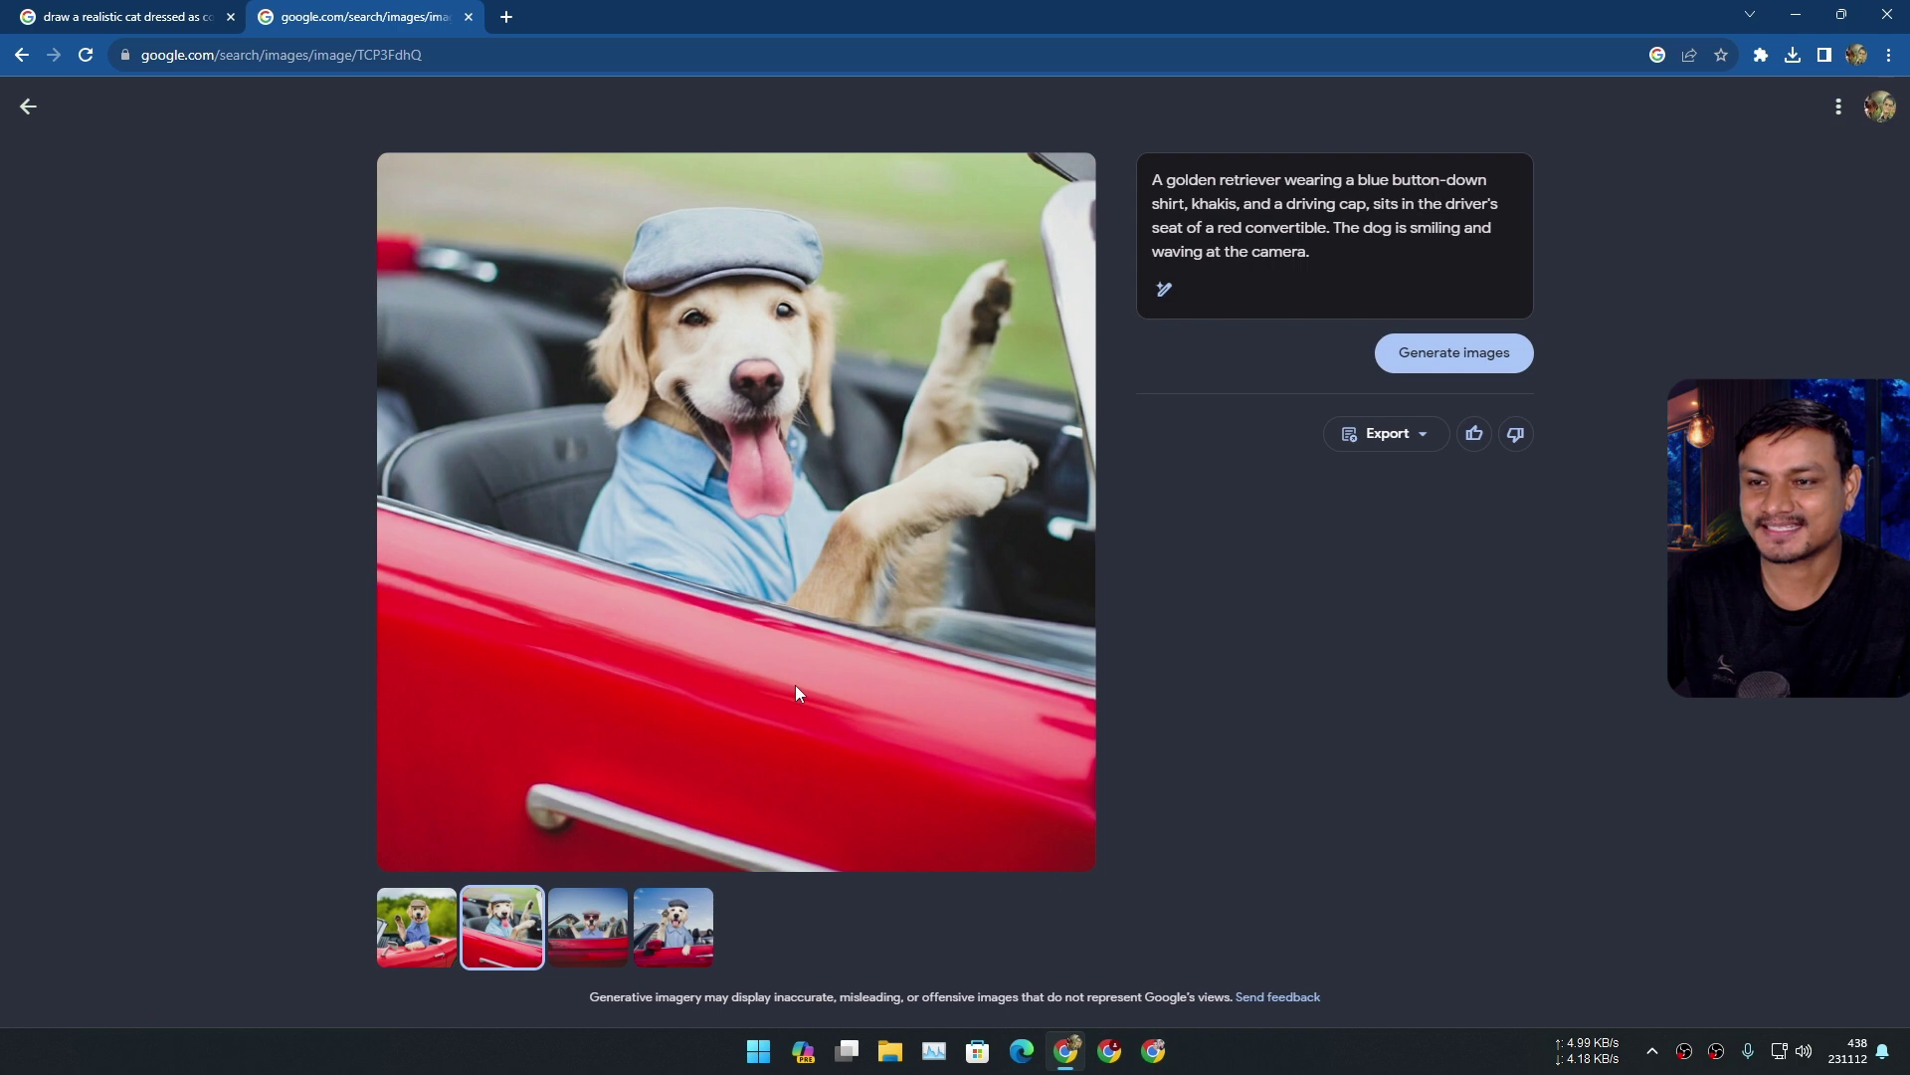
click(607, 916)
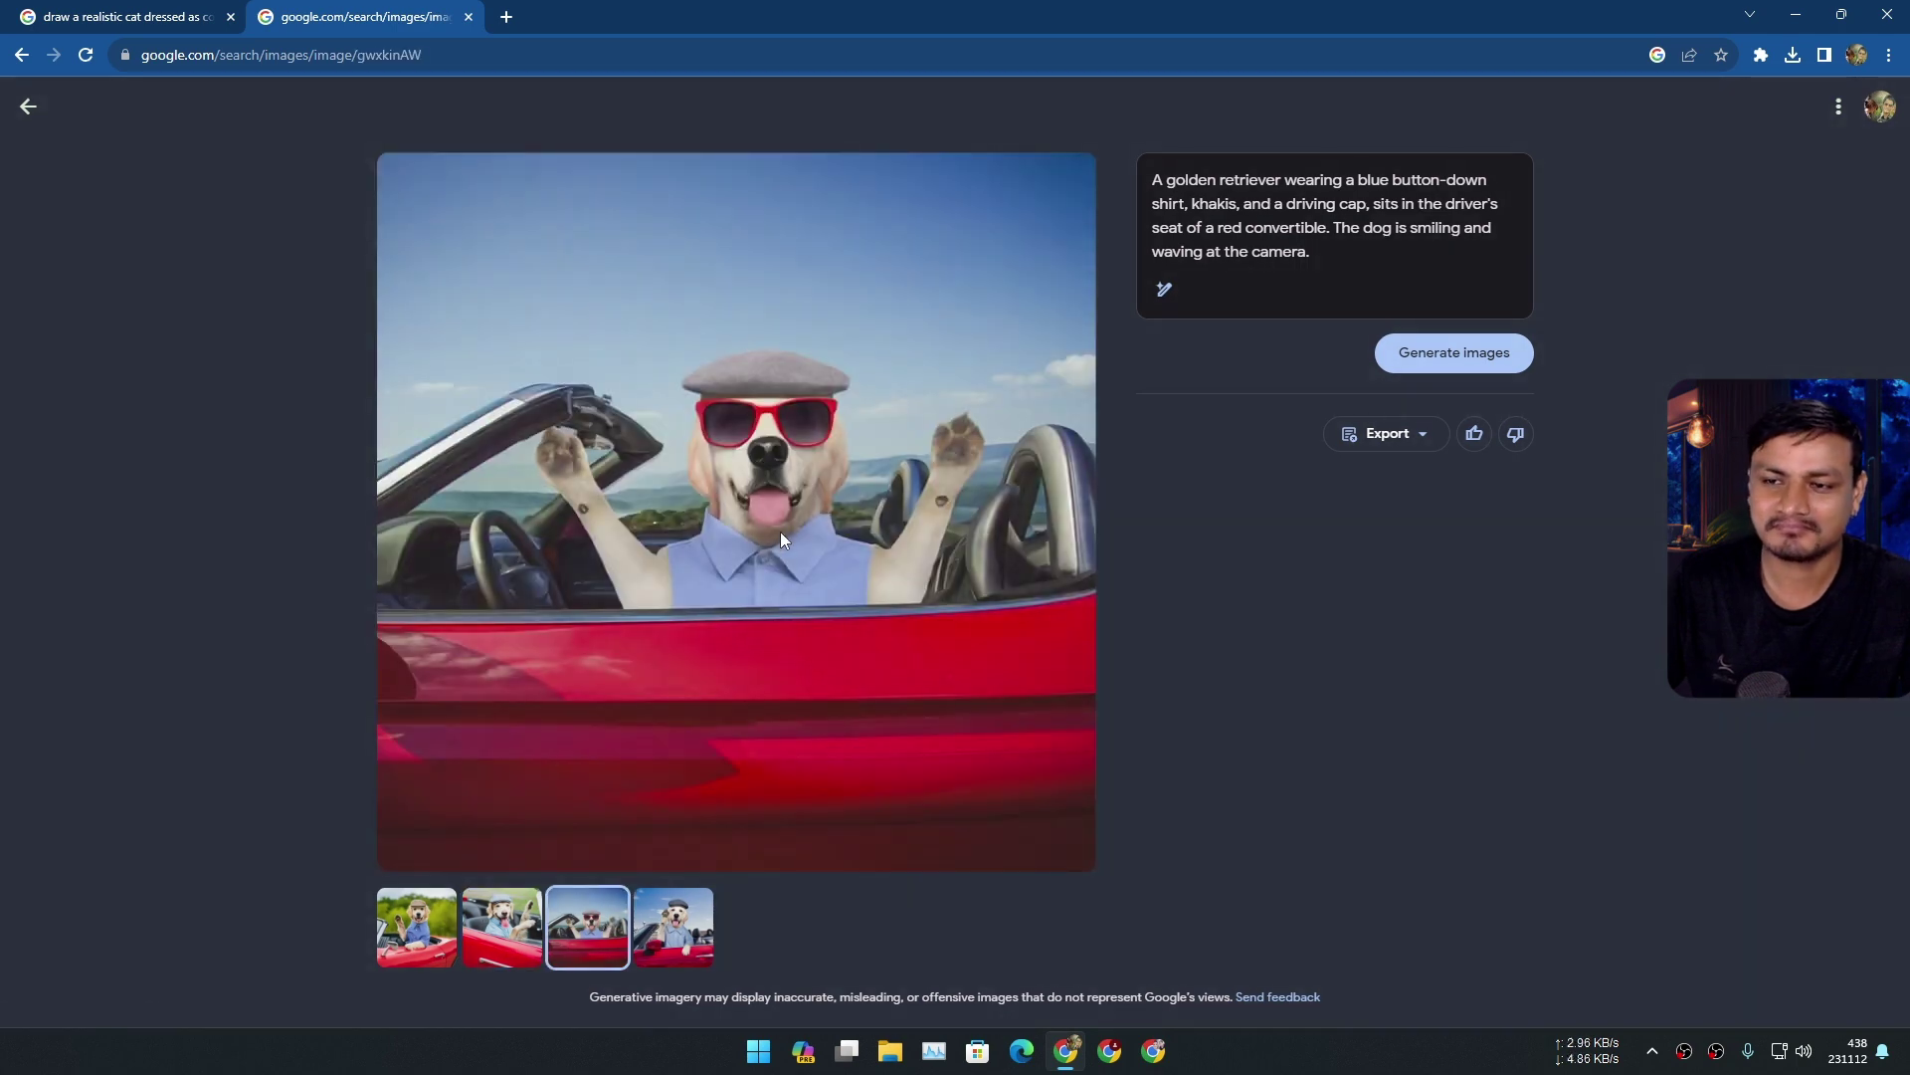
click(665, 912)
click(587, 926)
click(418, 940)
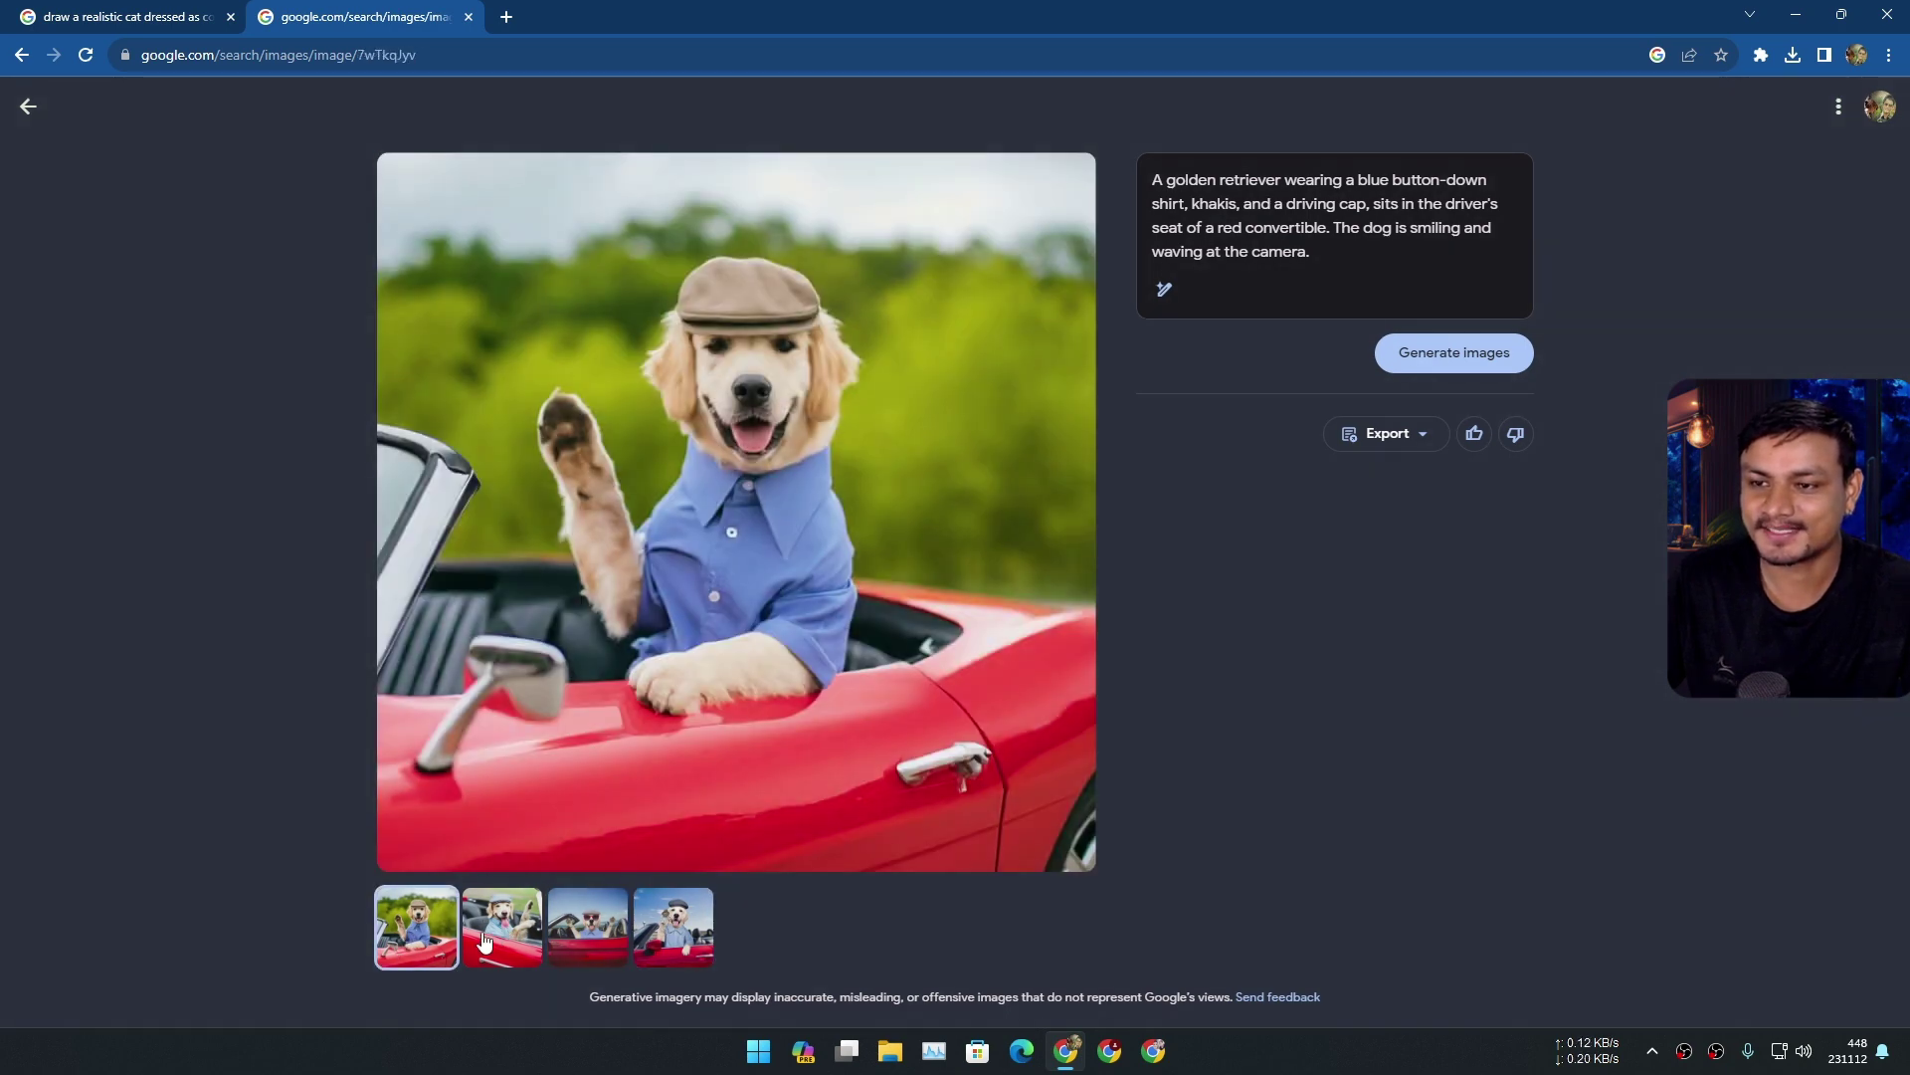
click(481, 943)
click(420, 937)
Close the golden retriever image tab and show Images results for the cowboy cat query.
key(ctrl+w)
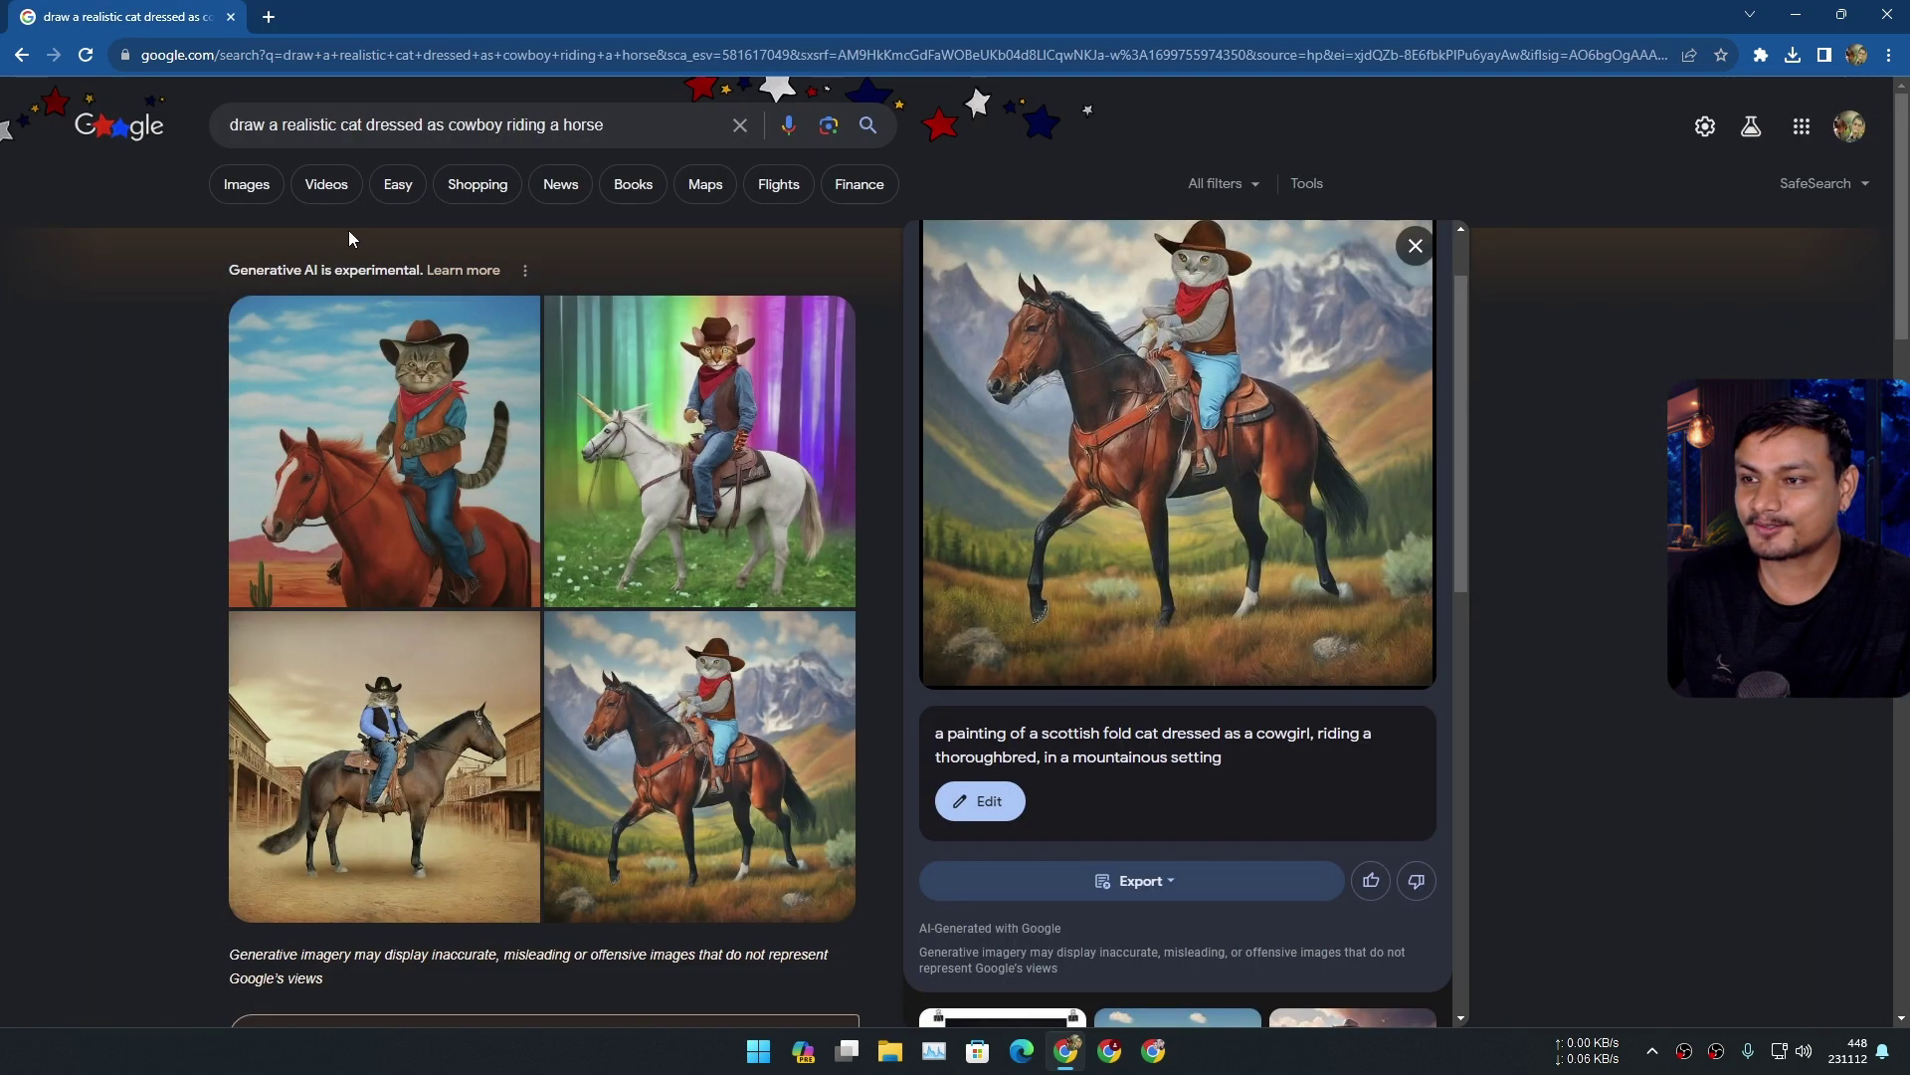
click(245, 185)
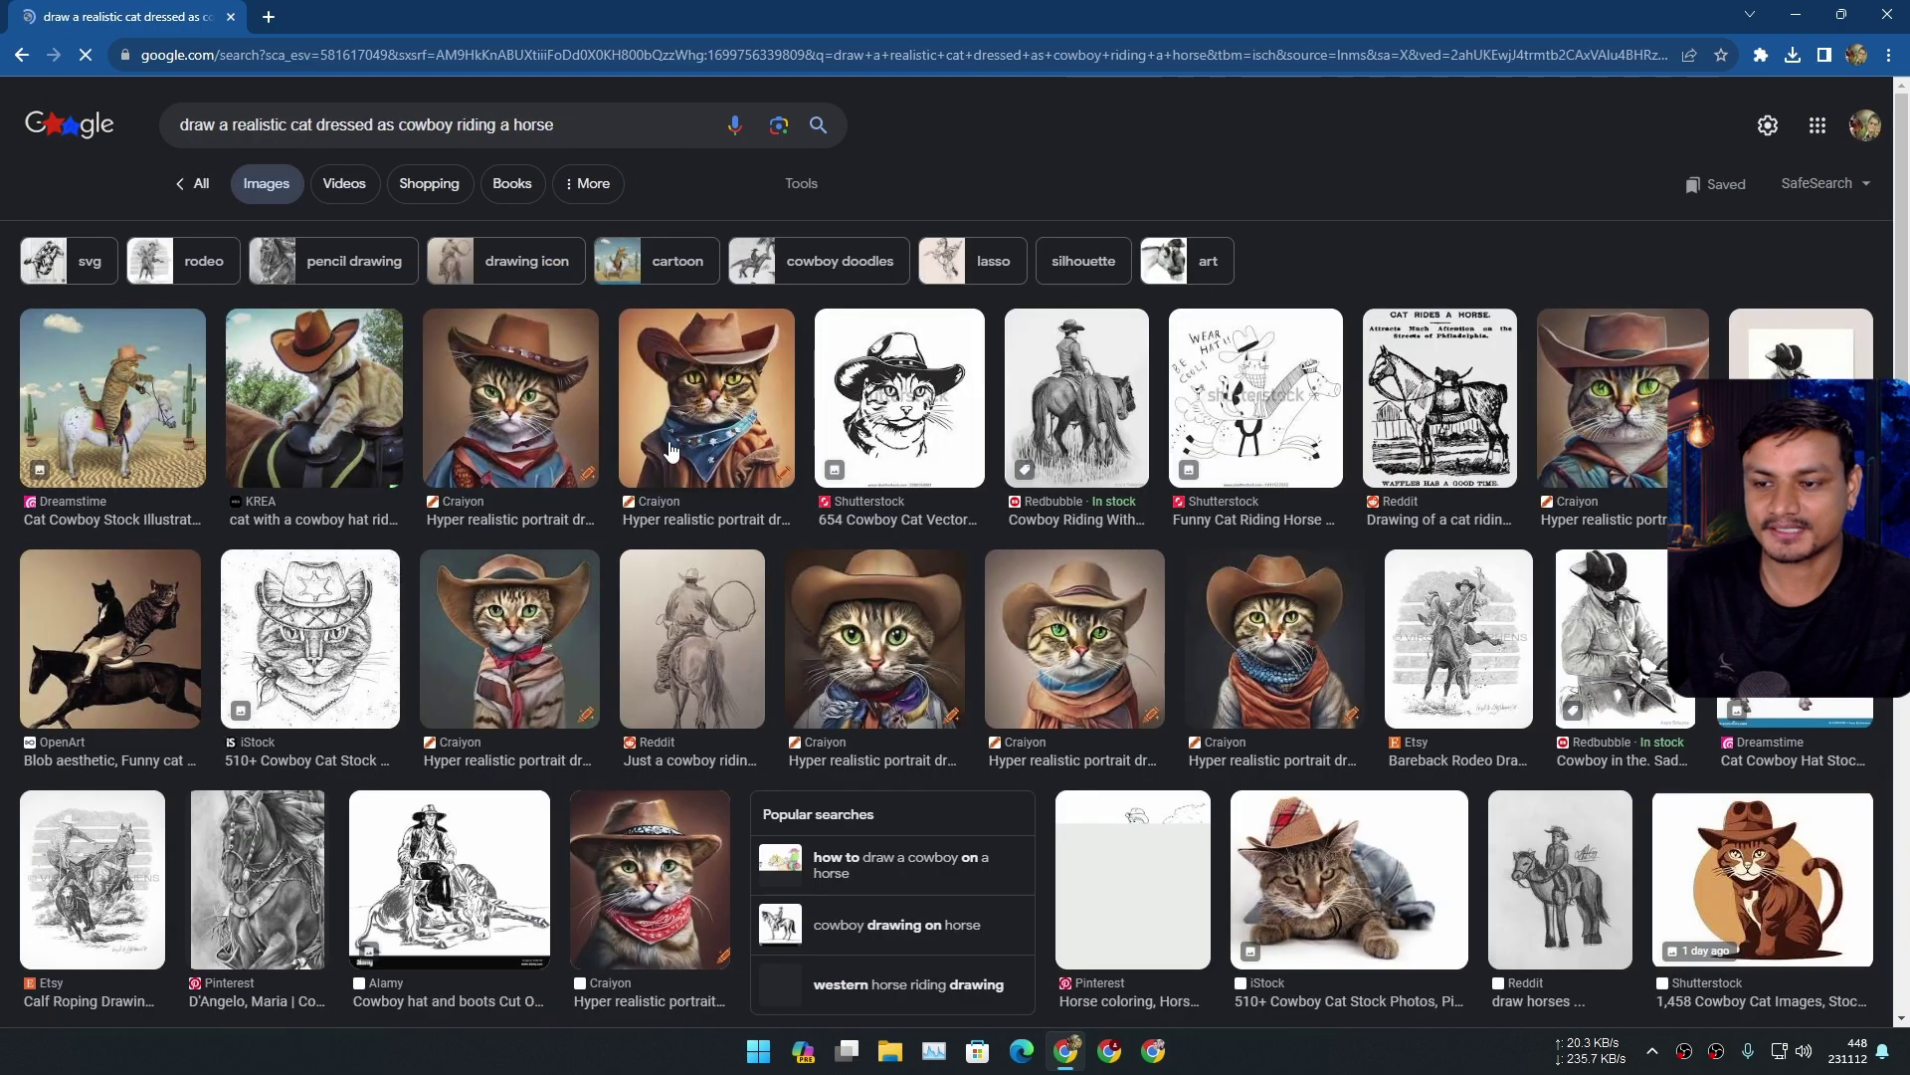
scroll(1152, 479, down, 7)
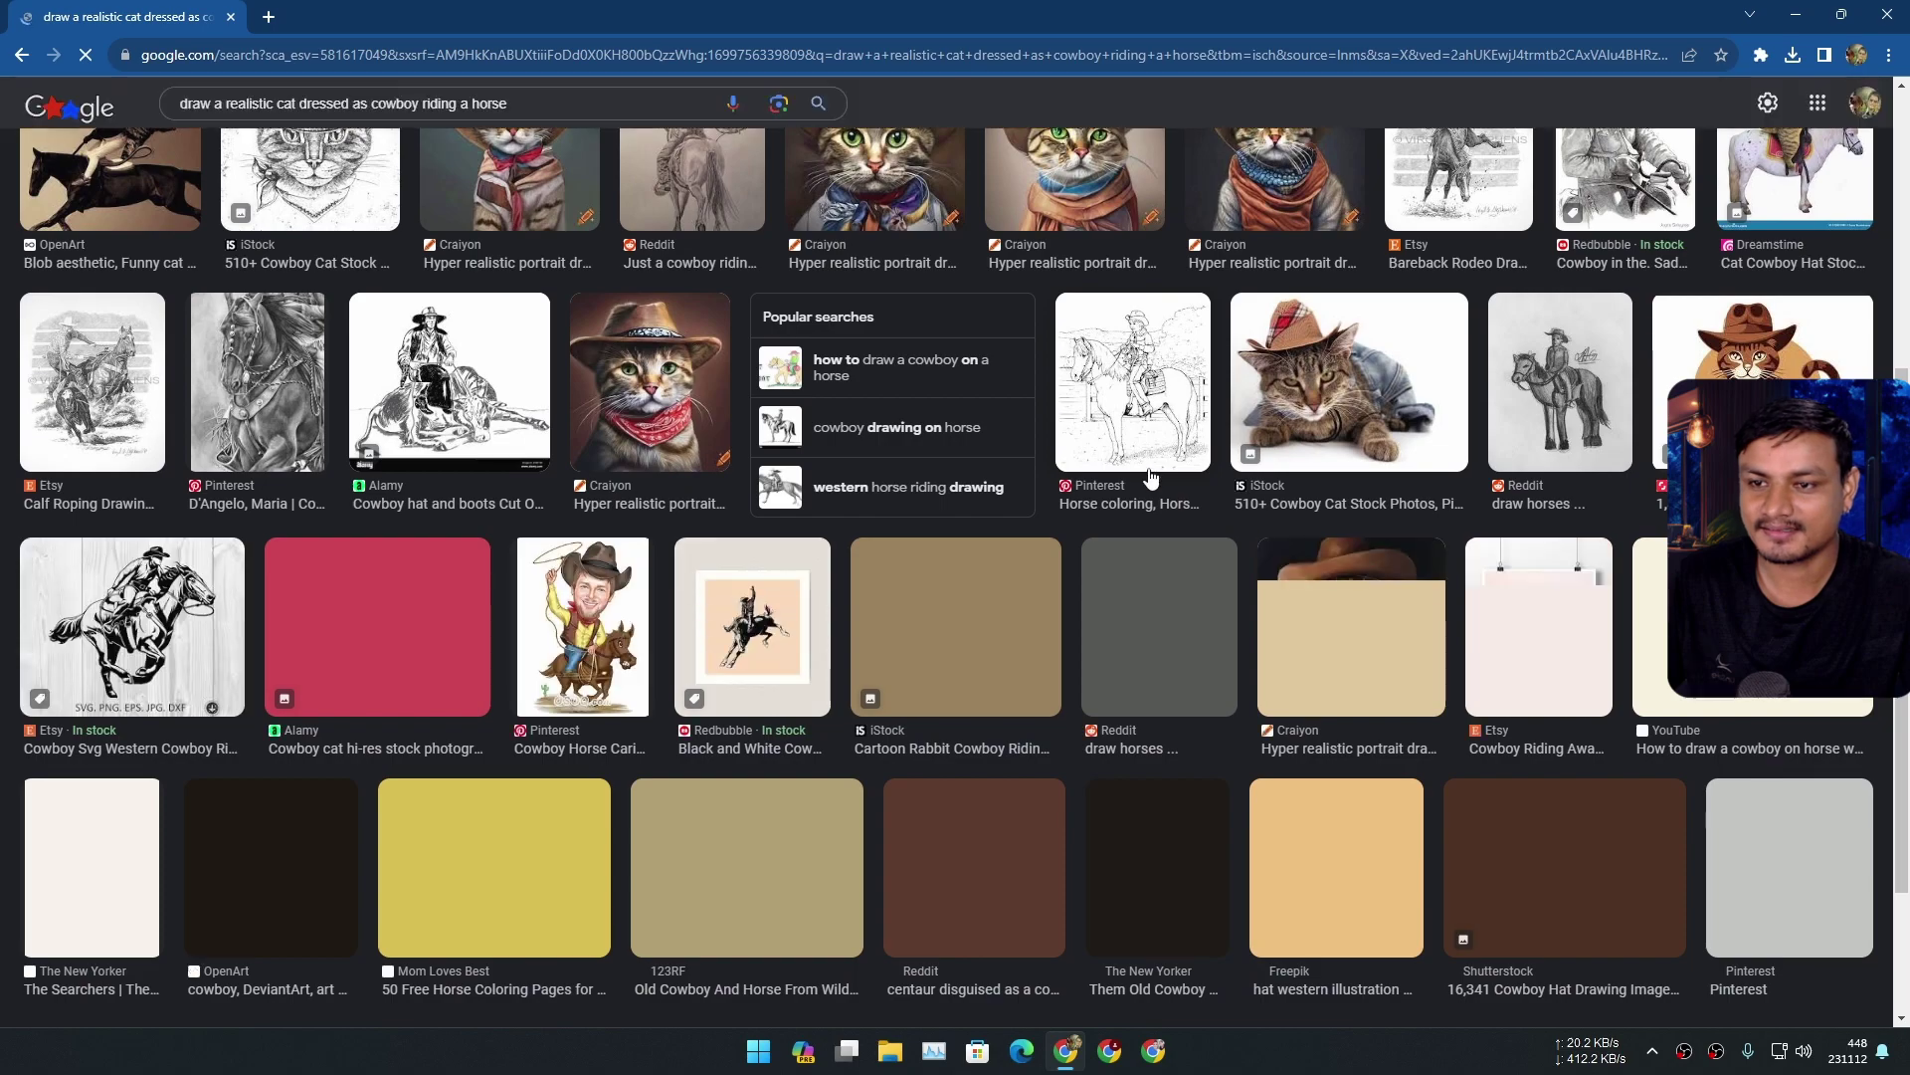
scroll(1151, 479, down, 4)
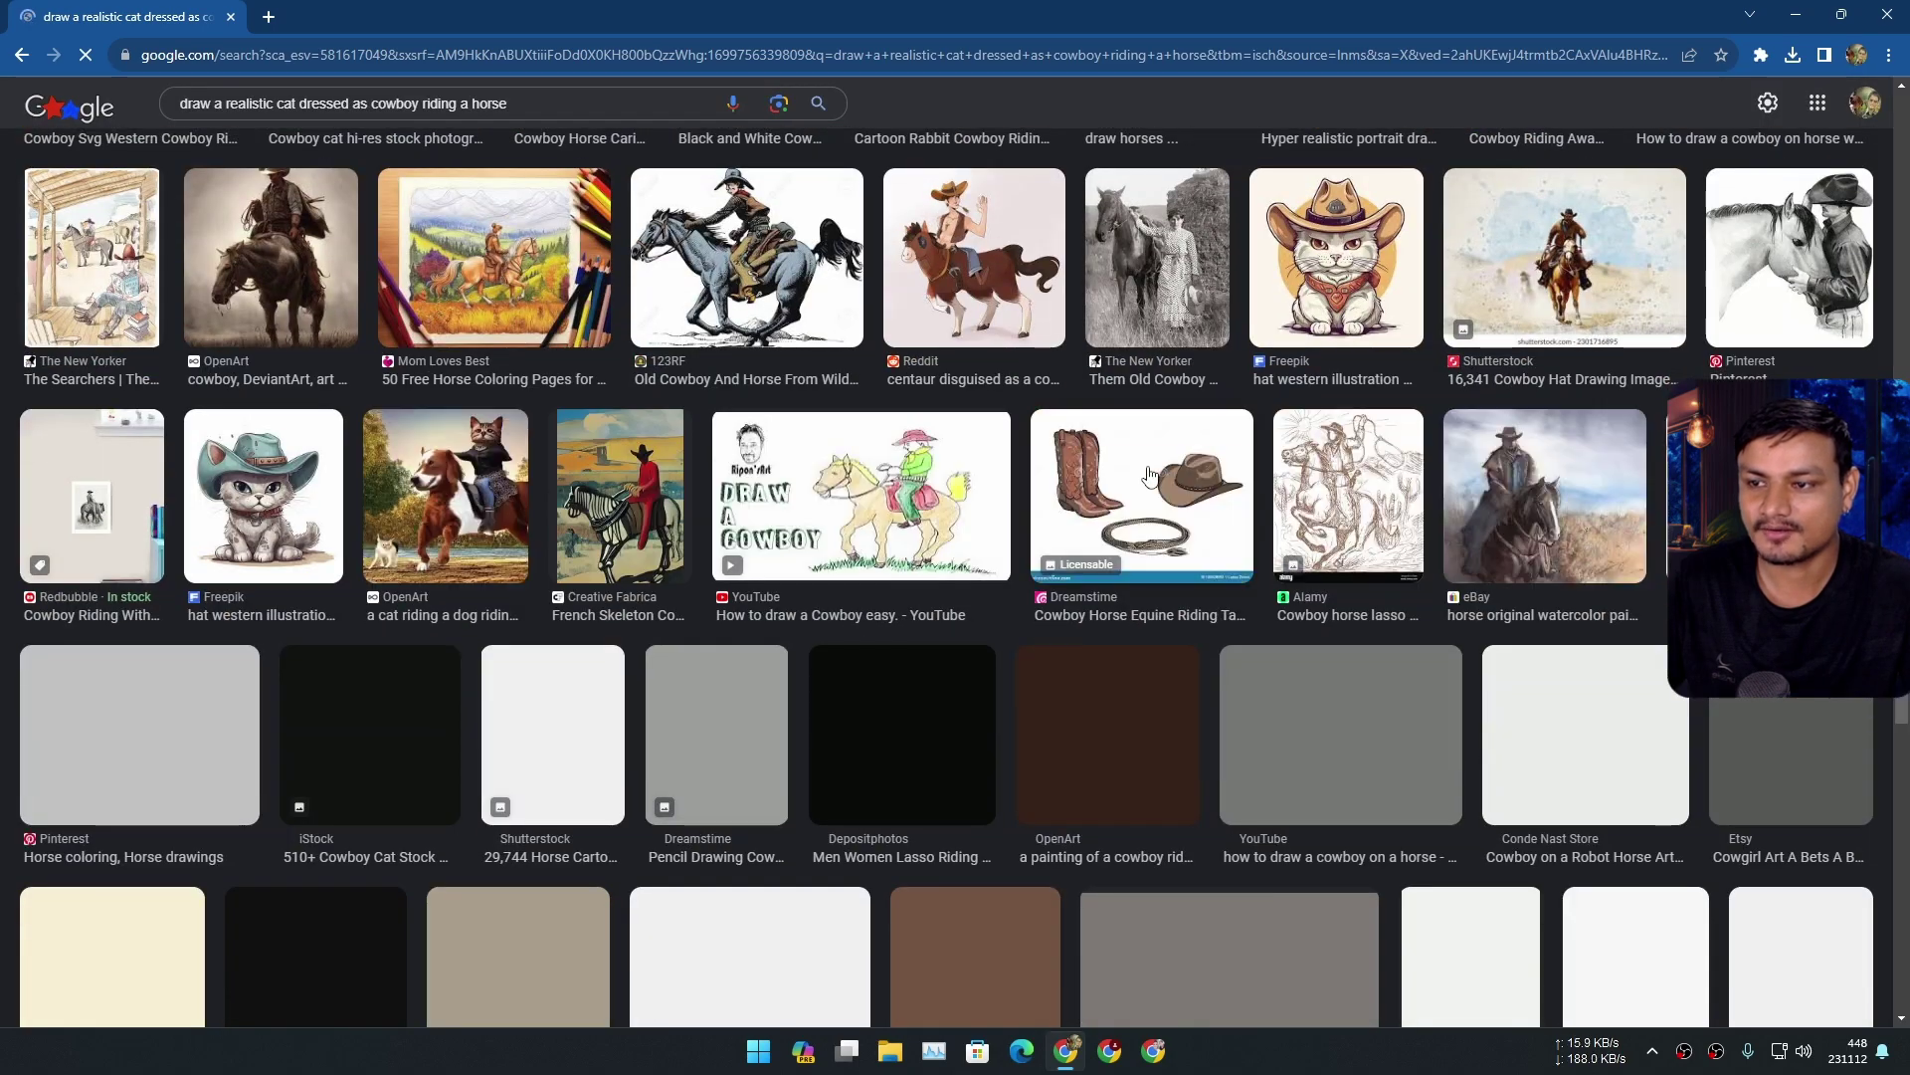
scroll(1241, 517, up, 7)
scroll(1240, 517, down, 10)
scroll(1130, 488, up, 15)
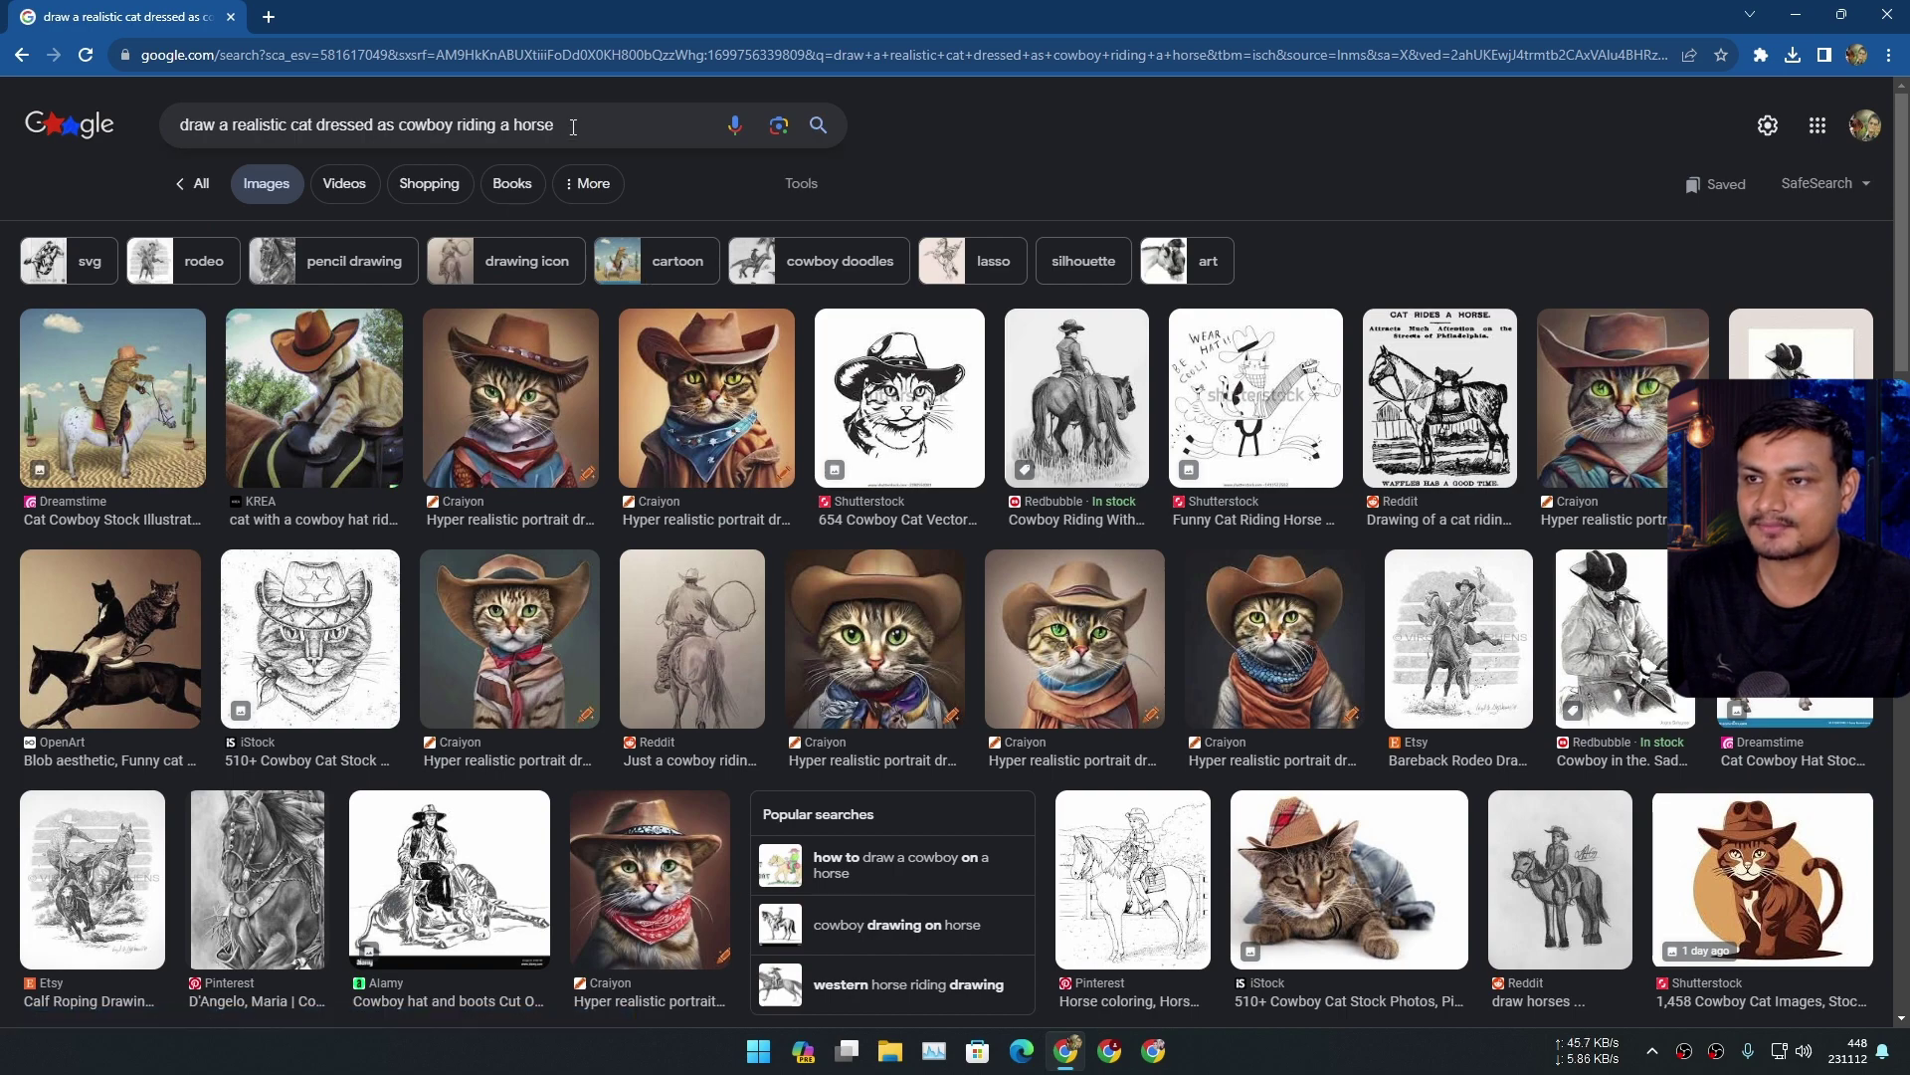
Change the query to 'draw a cat dressed as cowboy riding a horse anime style' and generate new images.
triple_click(225, 127)
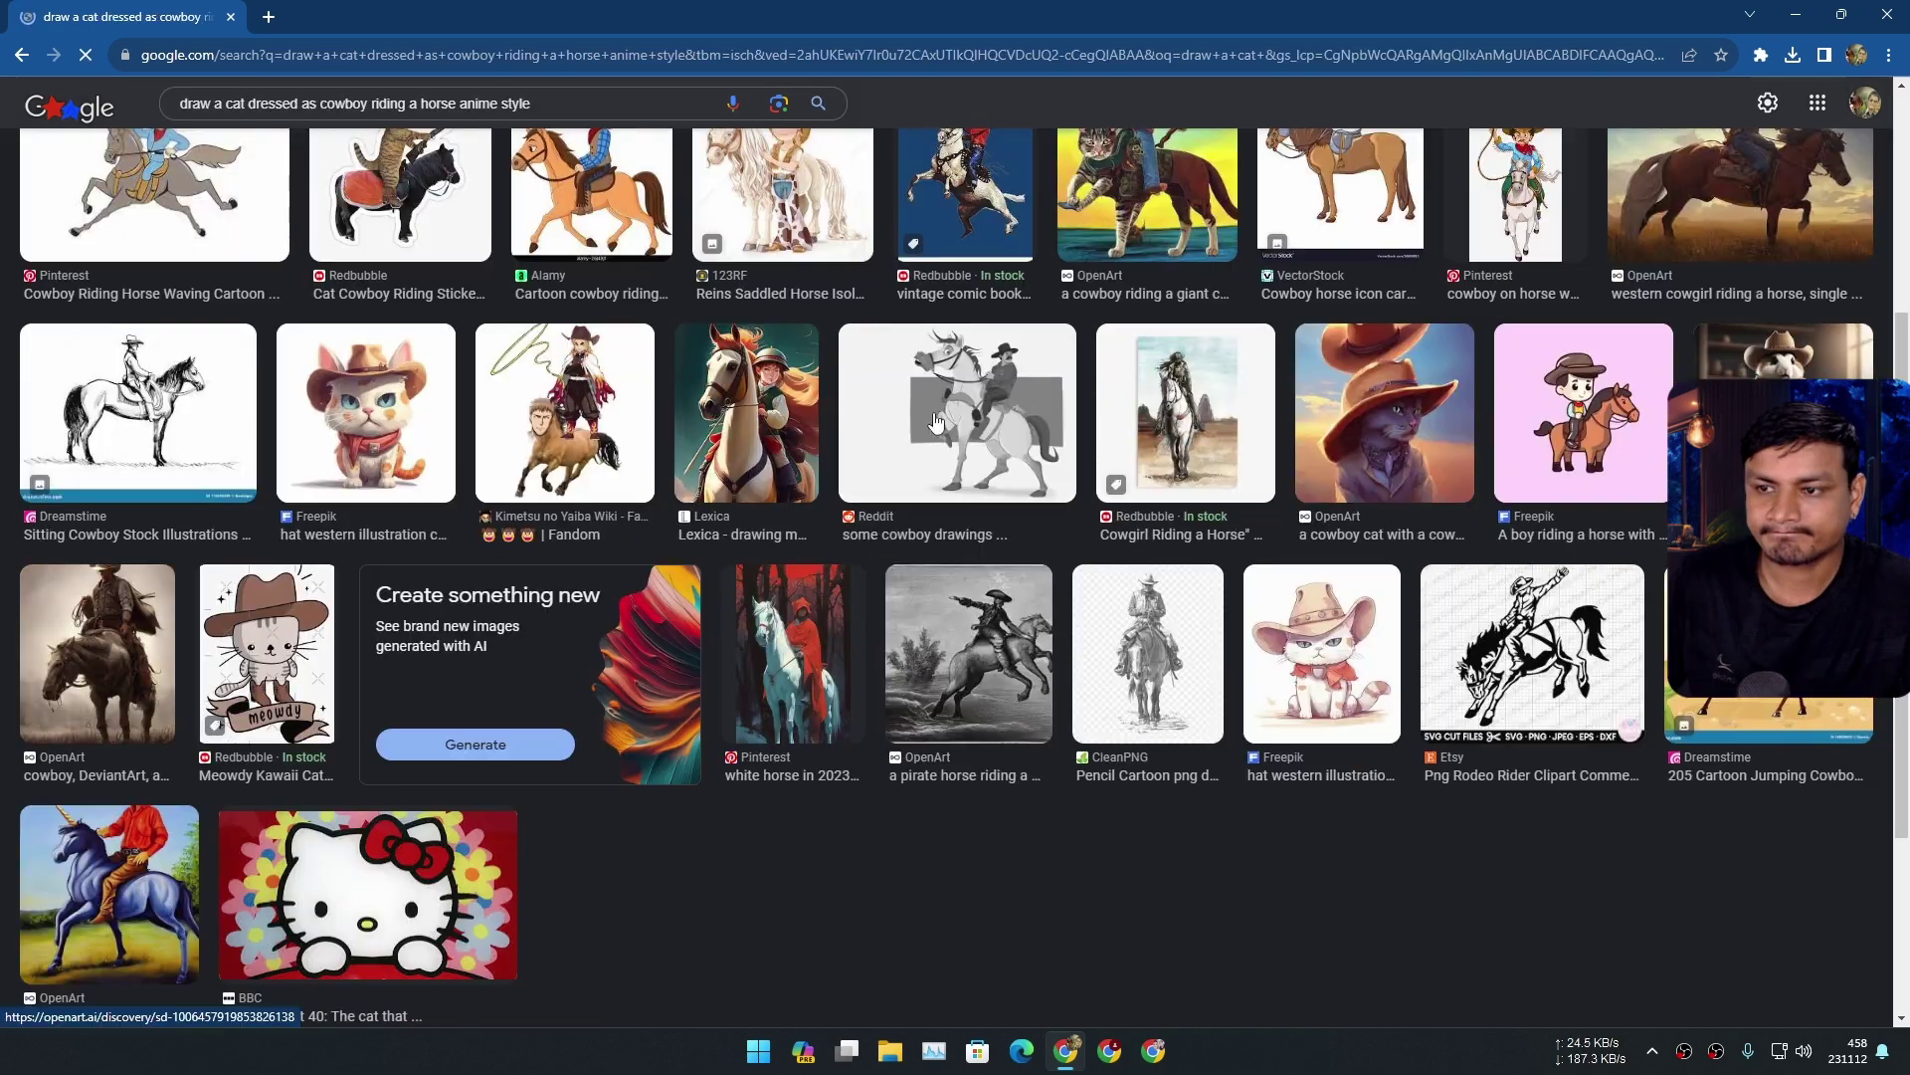
scroll(587, 435, down, 3)
scroll(588, 435, up, 4)
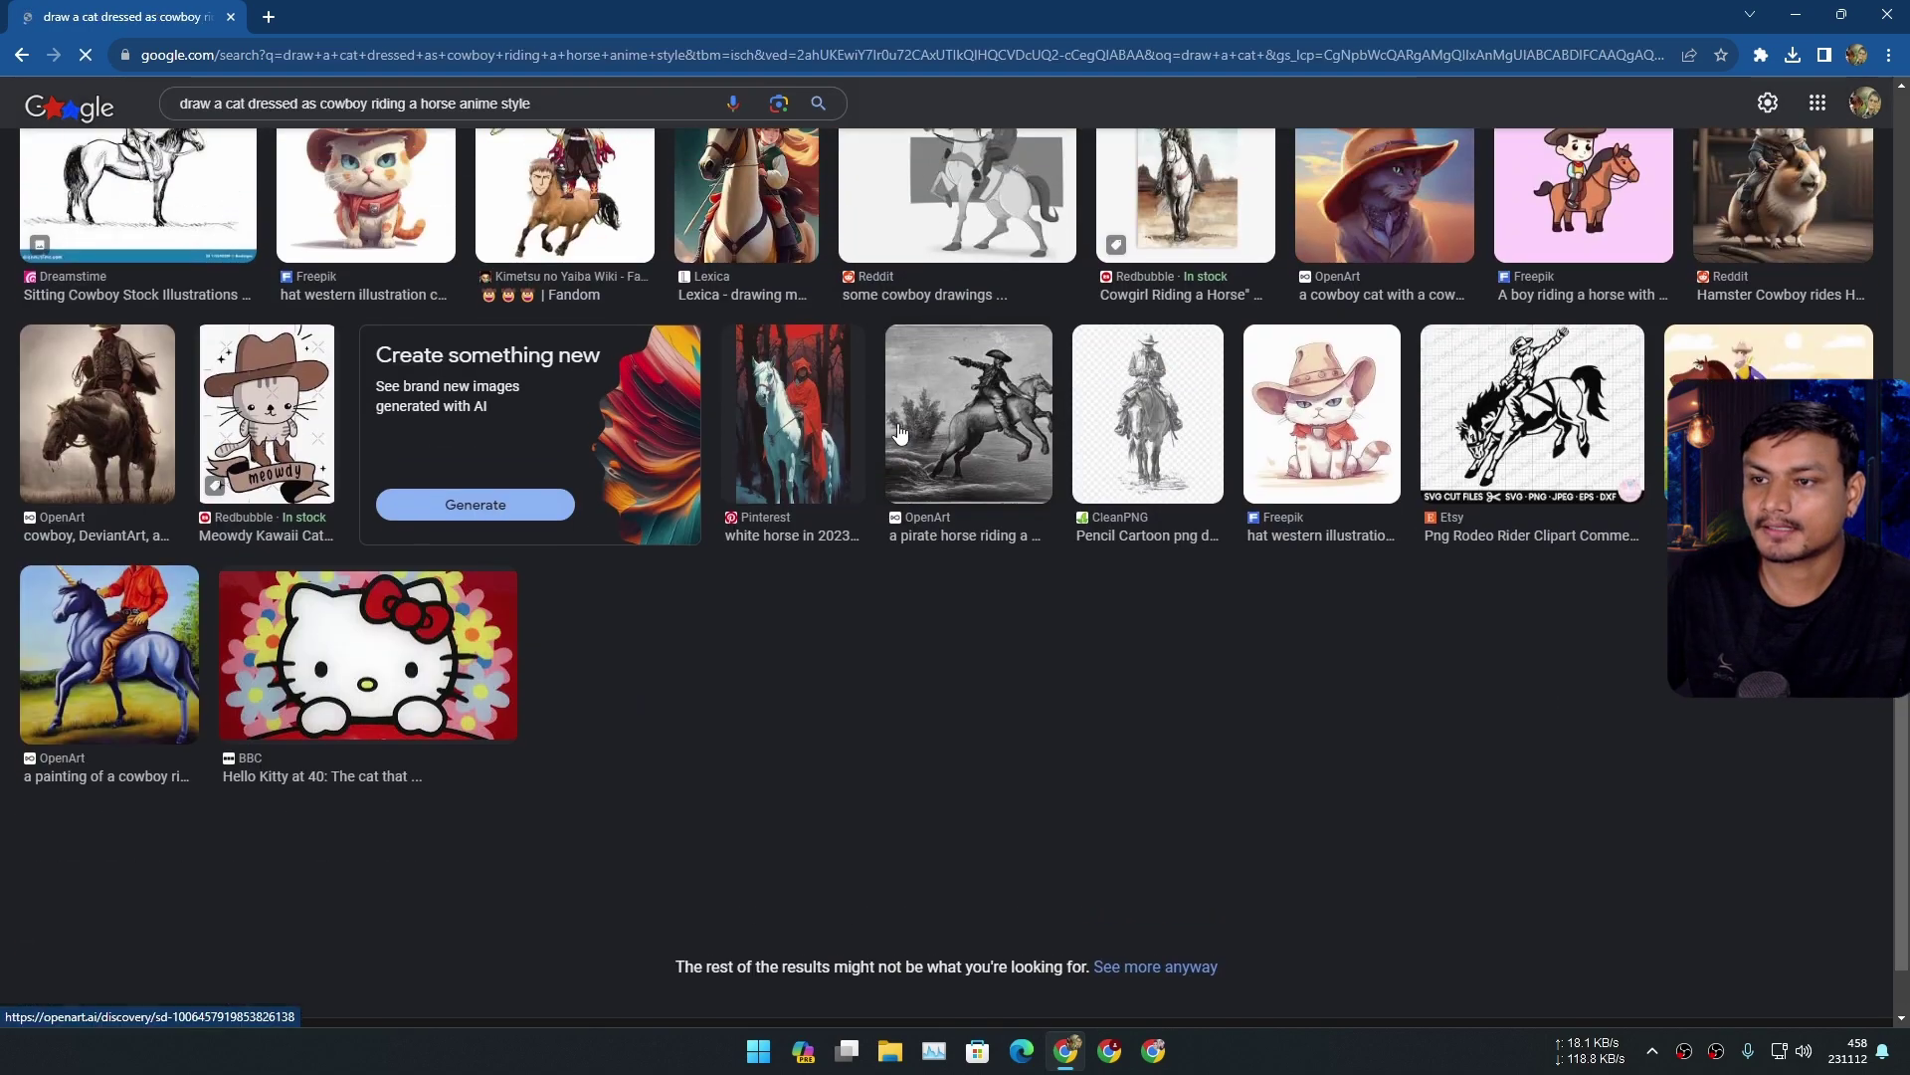
scroll(587, 435, up, 2)
scroll(696, 467, down, 6)
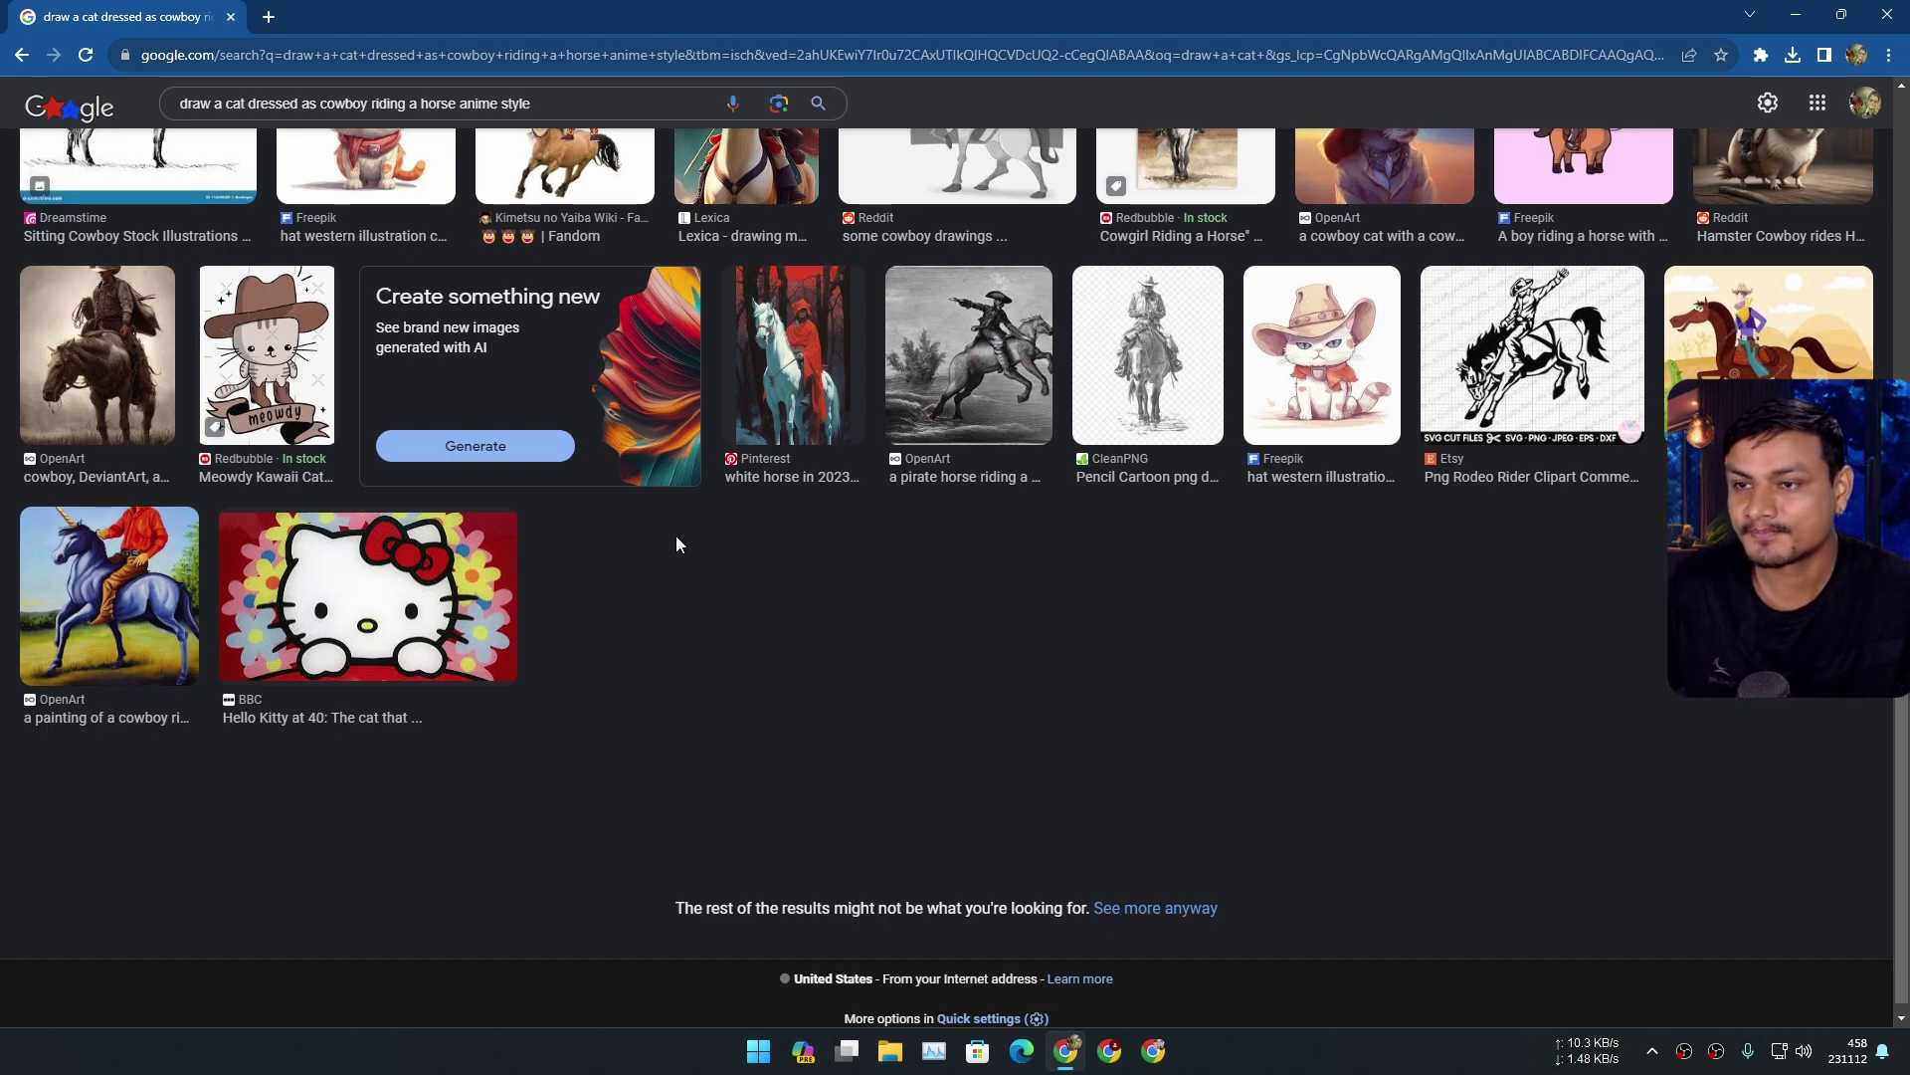
scroll(677, 537, up, 7)
scroll(657, 517, down, 4)
scroll(637, 494, up, 3)
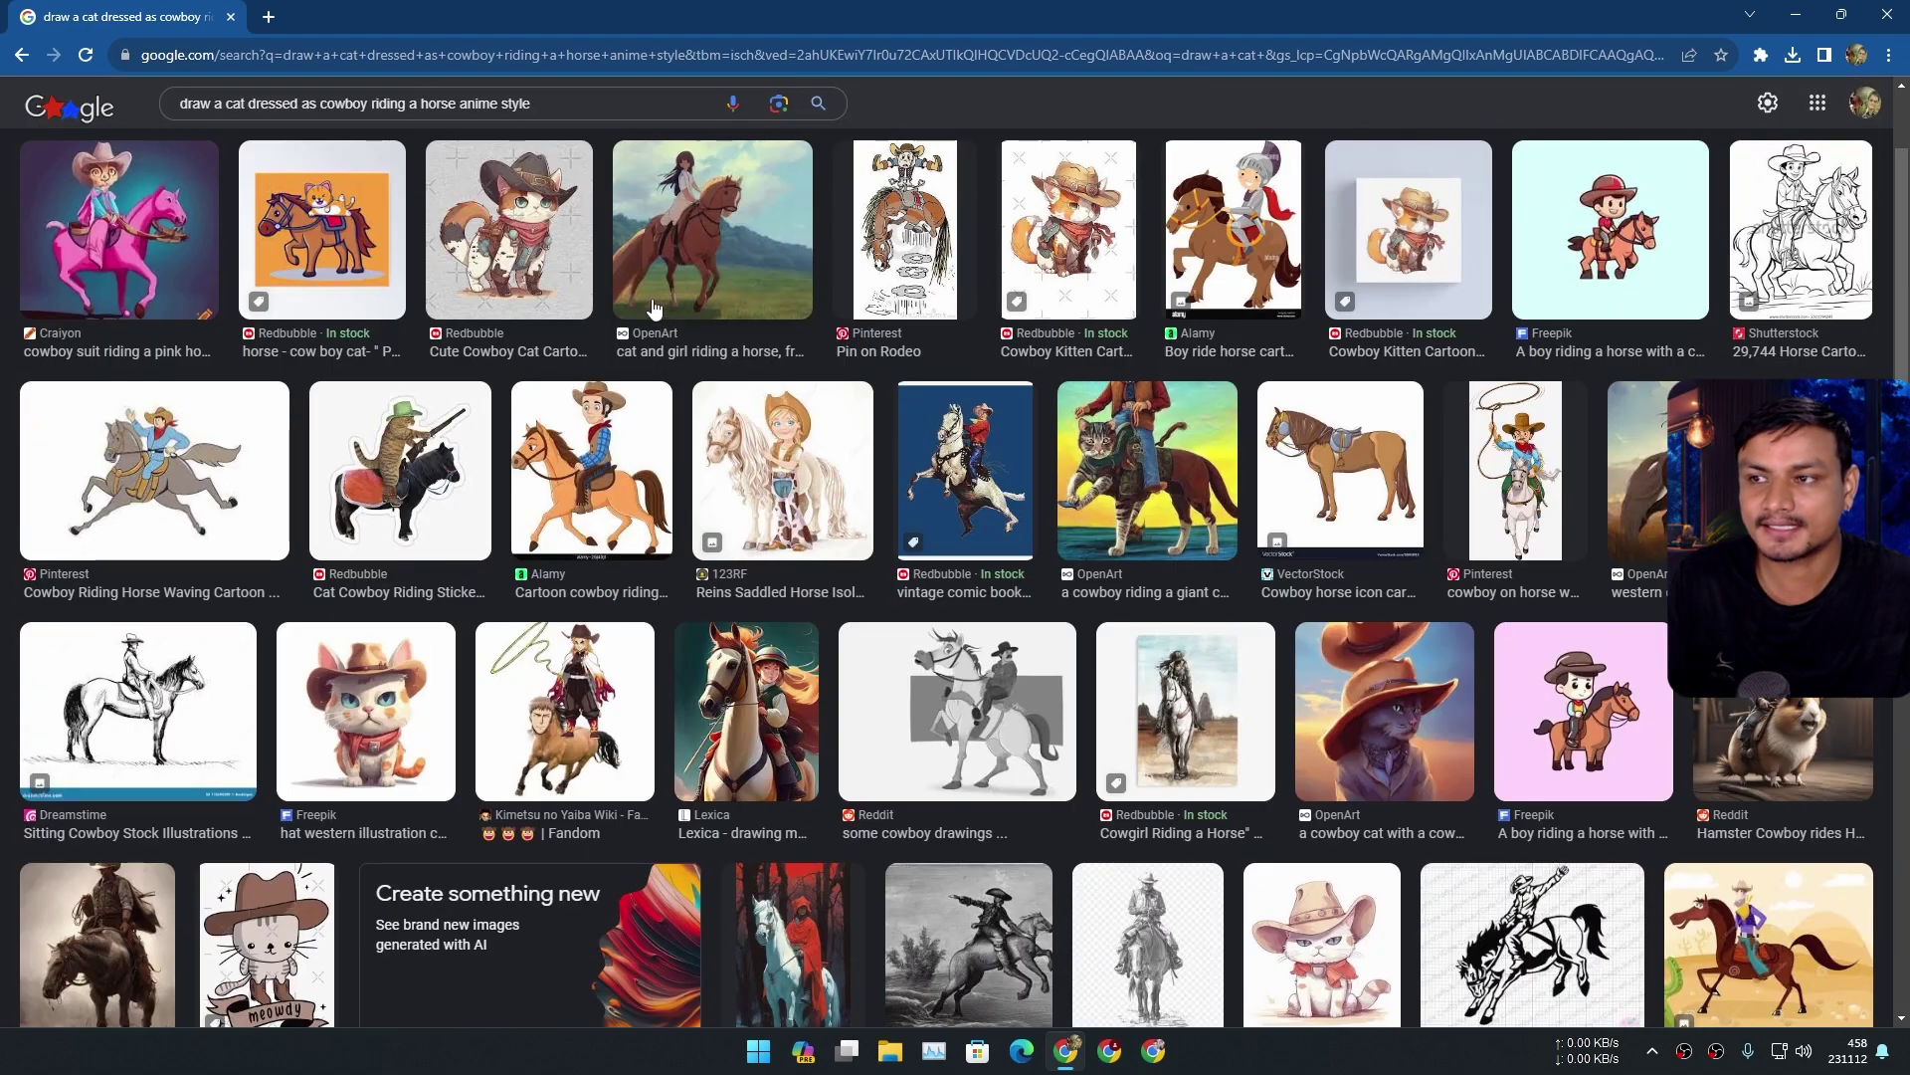
scroll(527, 259, up, 1)
scroll(642, 493, down, 7)
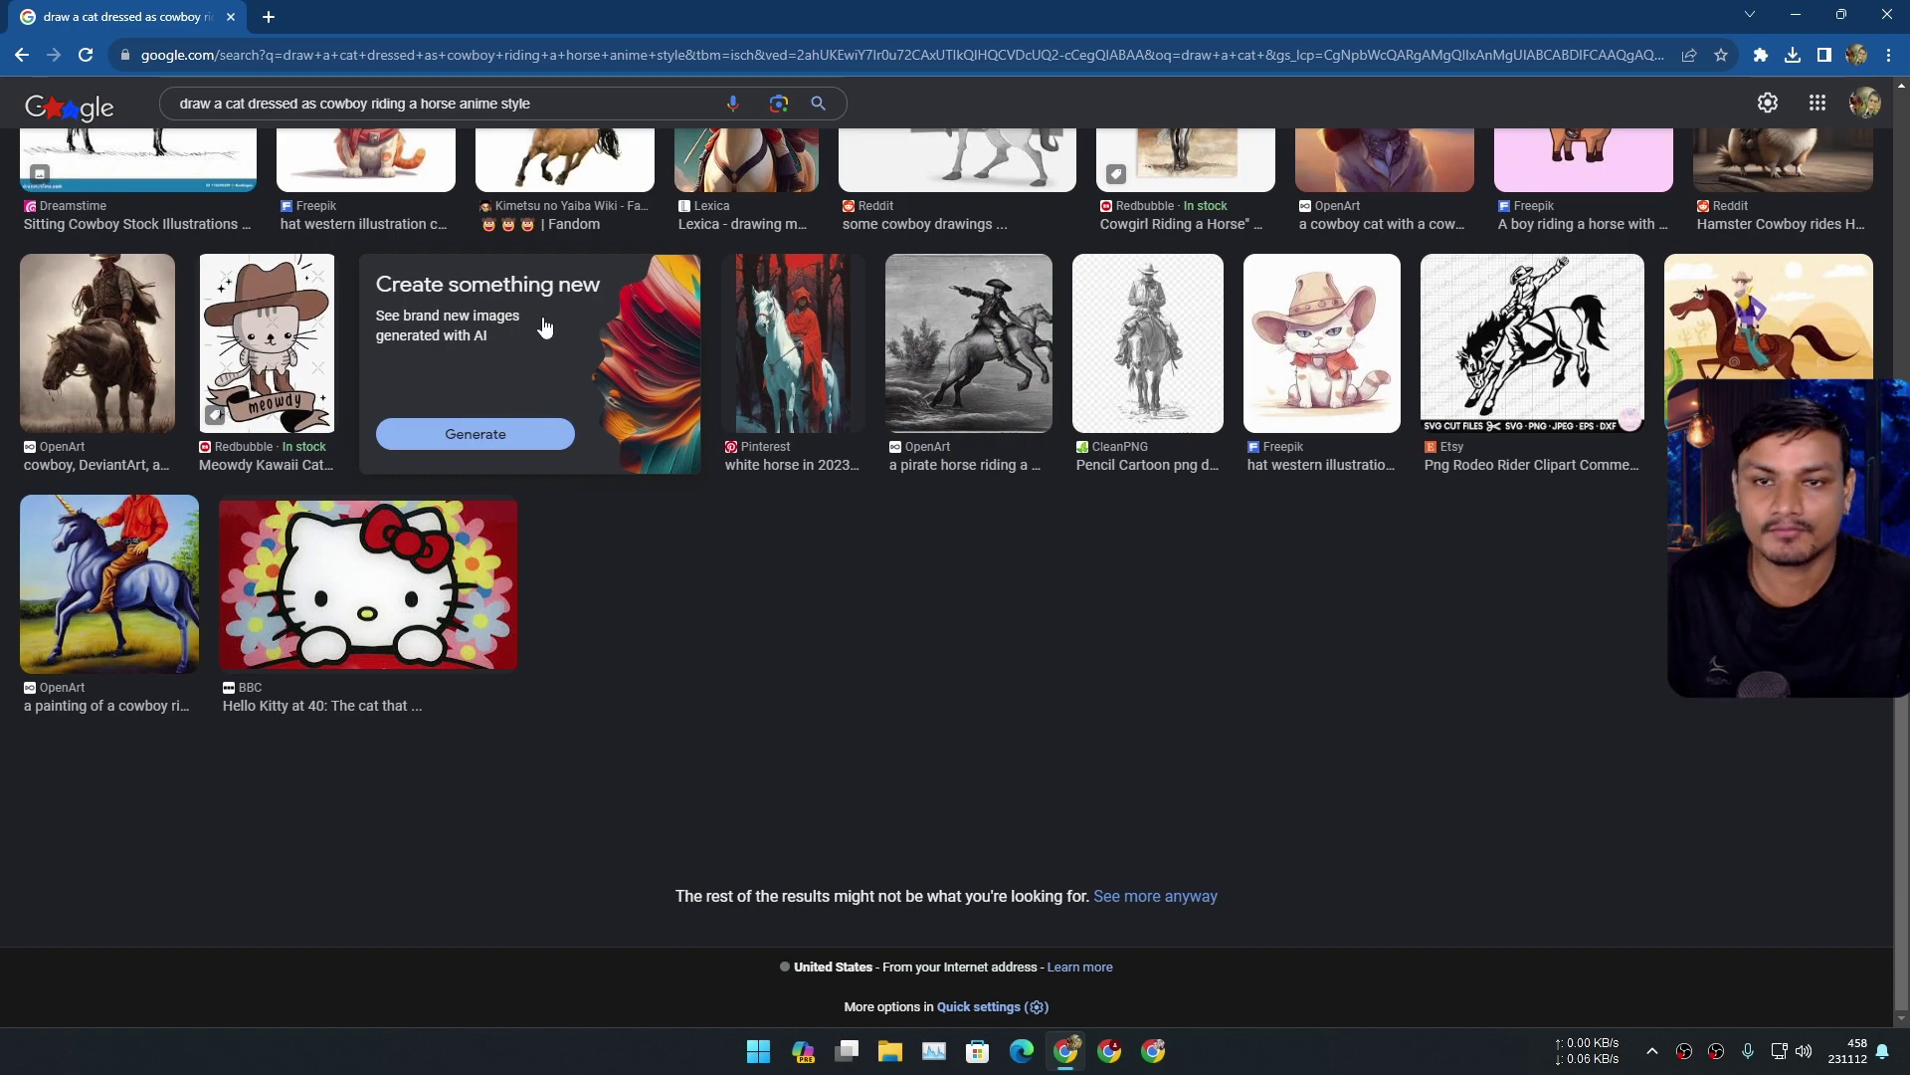
scroll(982, 509, up, 7)
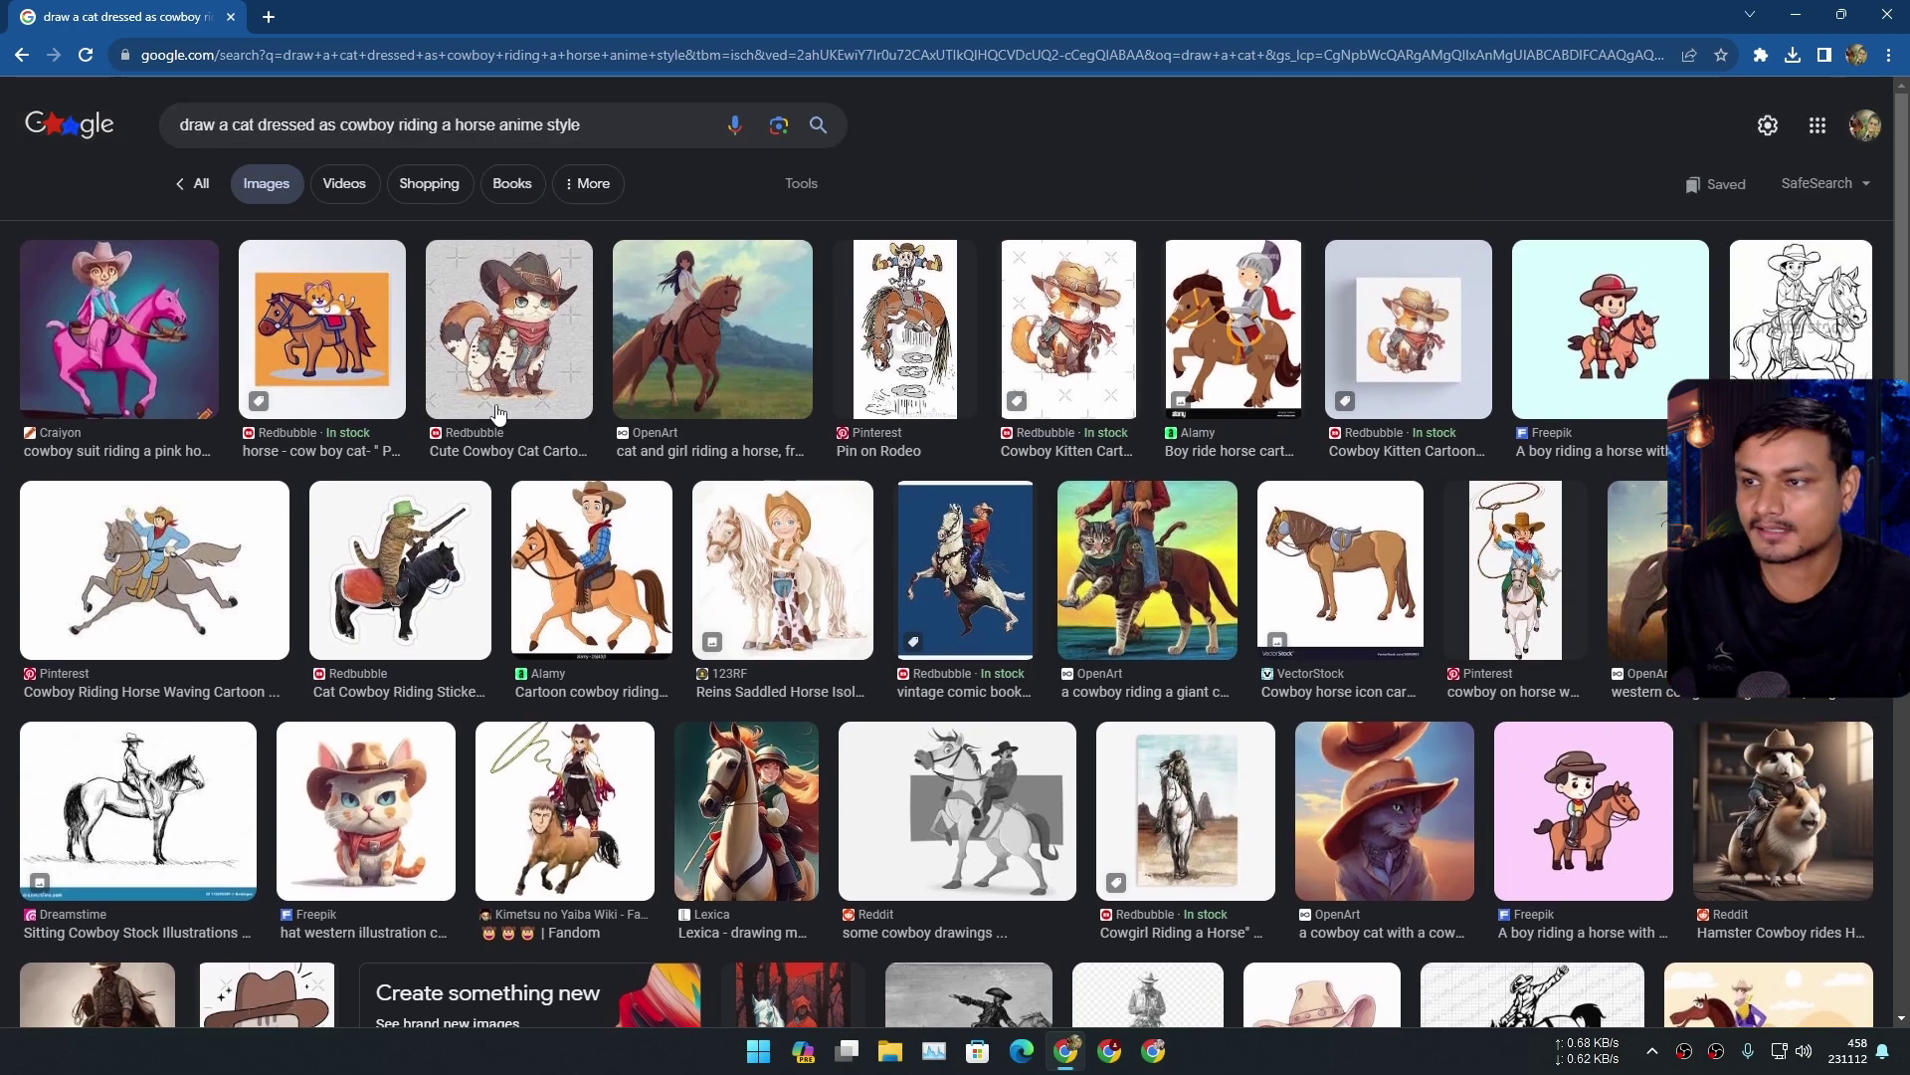
scroll(959, 480, down, 6)
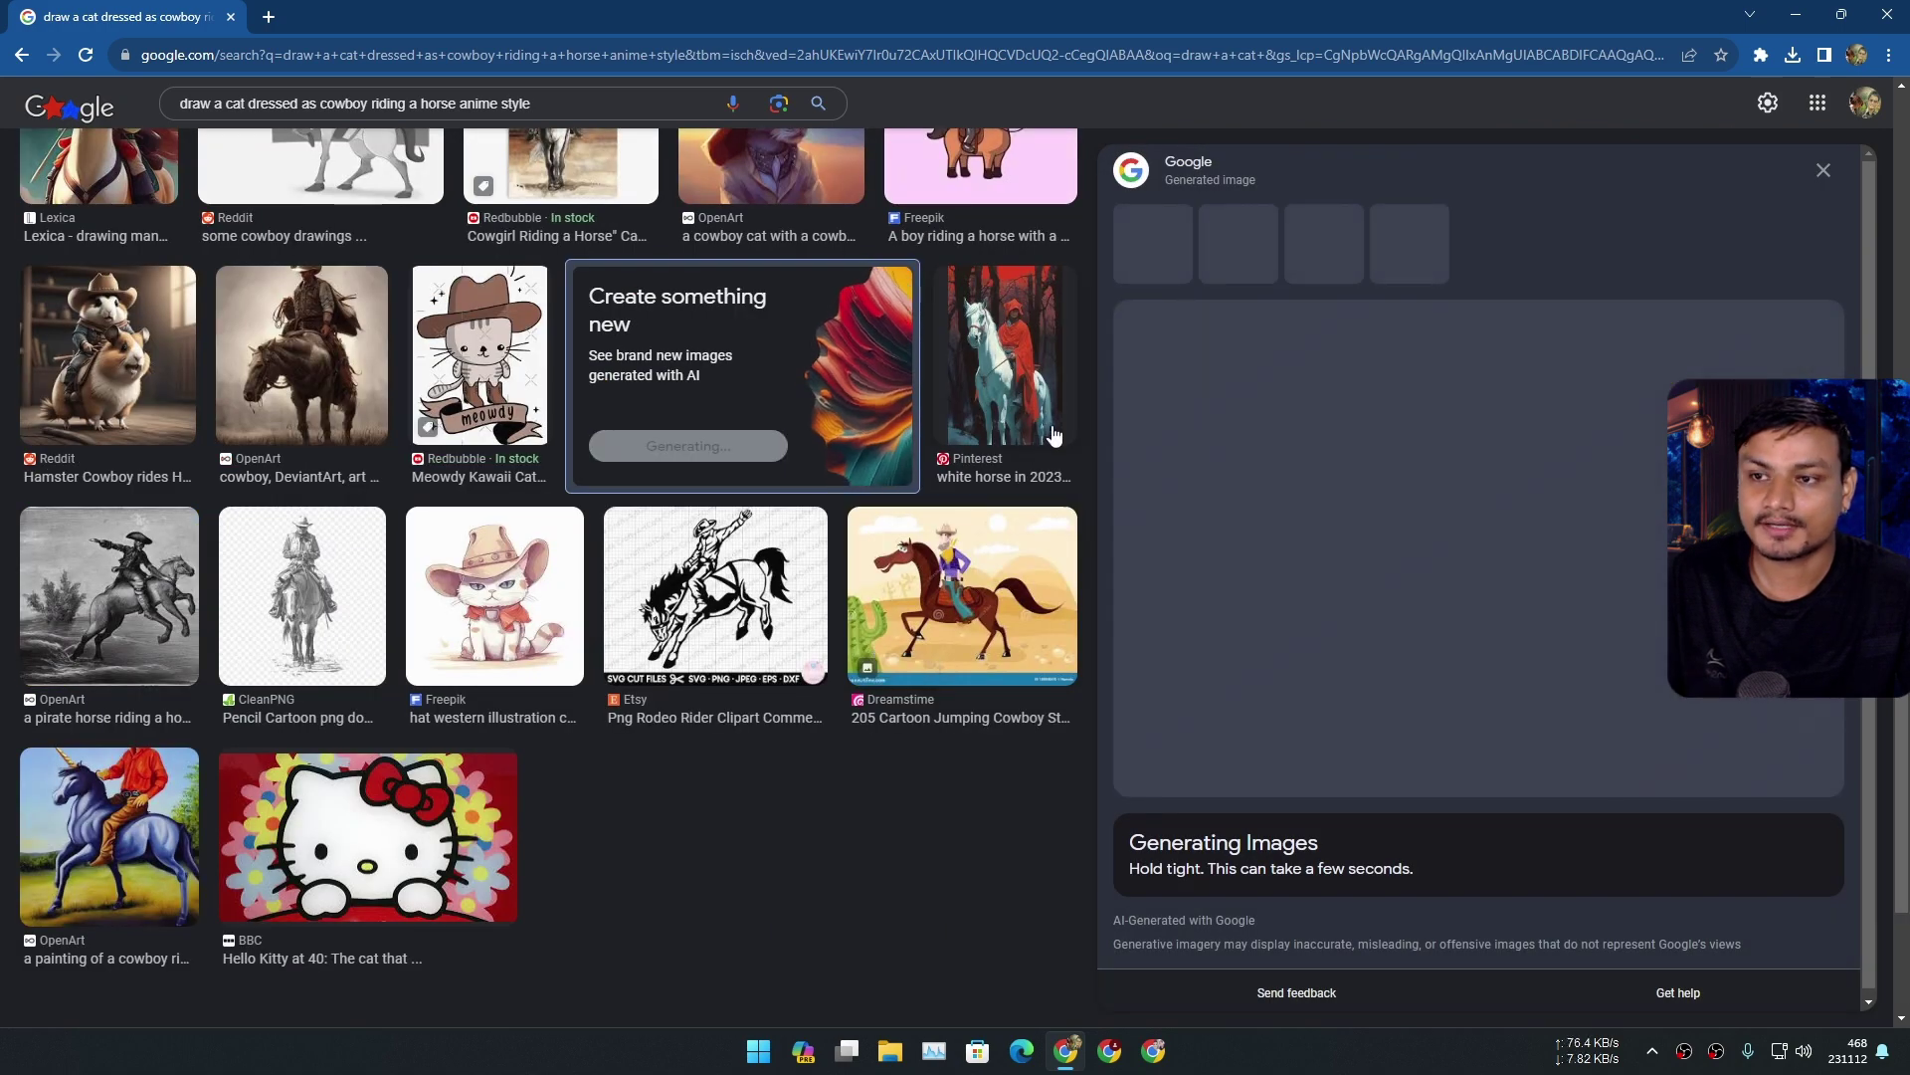
Browse the generated anime cowboy-cat images, including the desert one, and select the description text.
scroll(741, 554, up, 7)
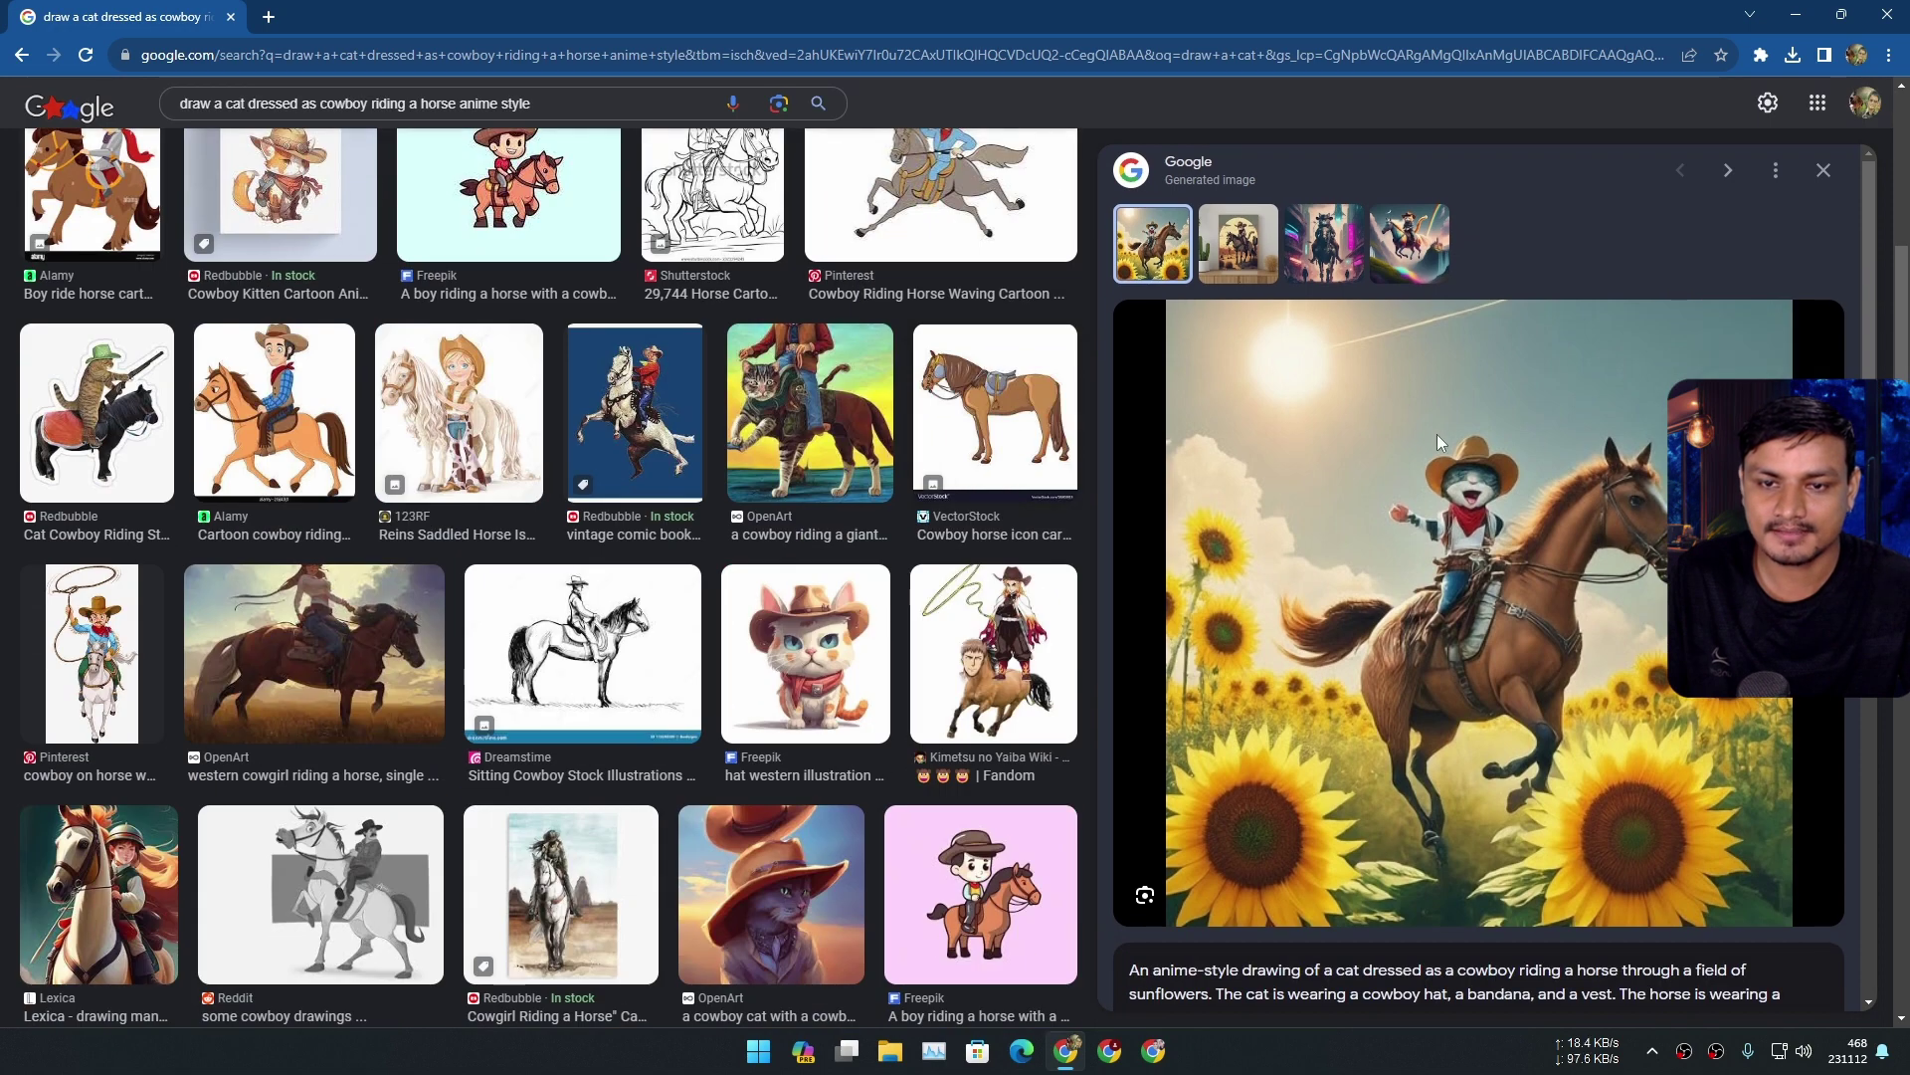
scroll(1448, 507, down, 1)
click(1239, 244)
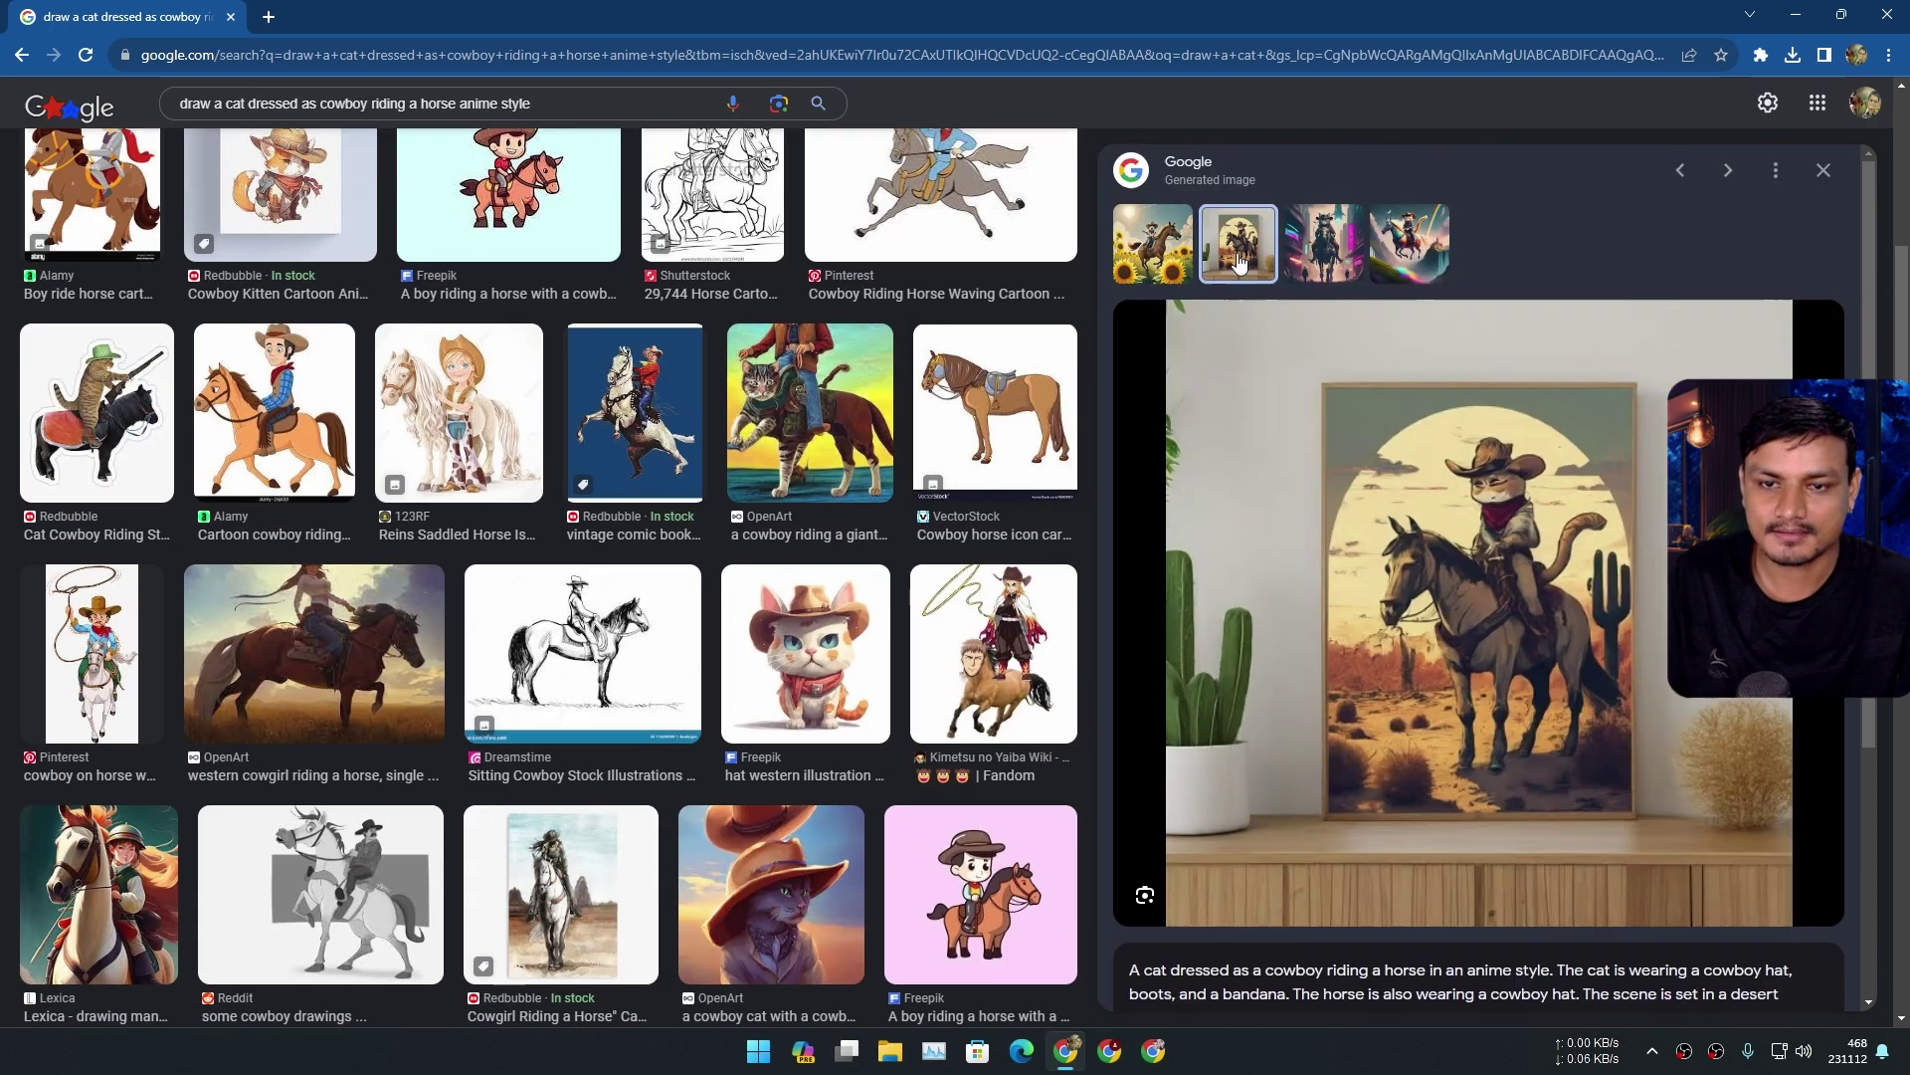
click(1295, 257)
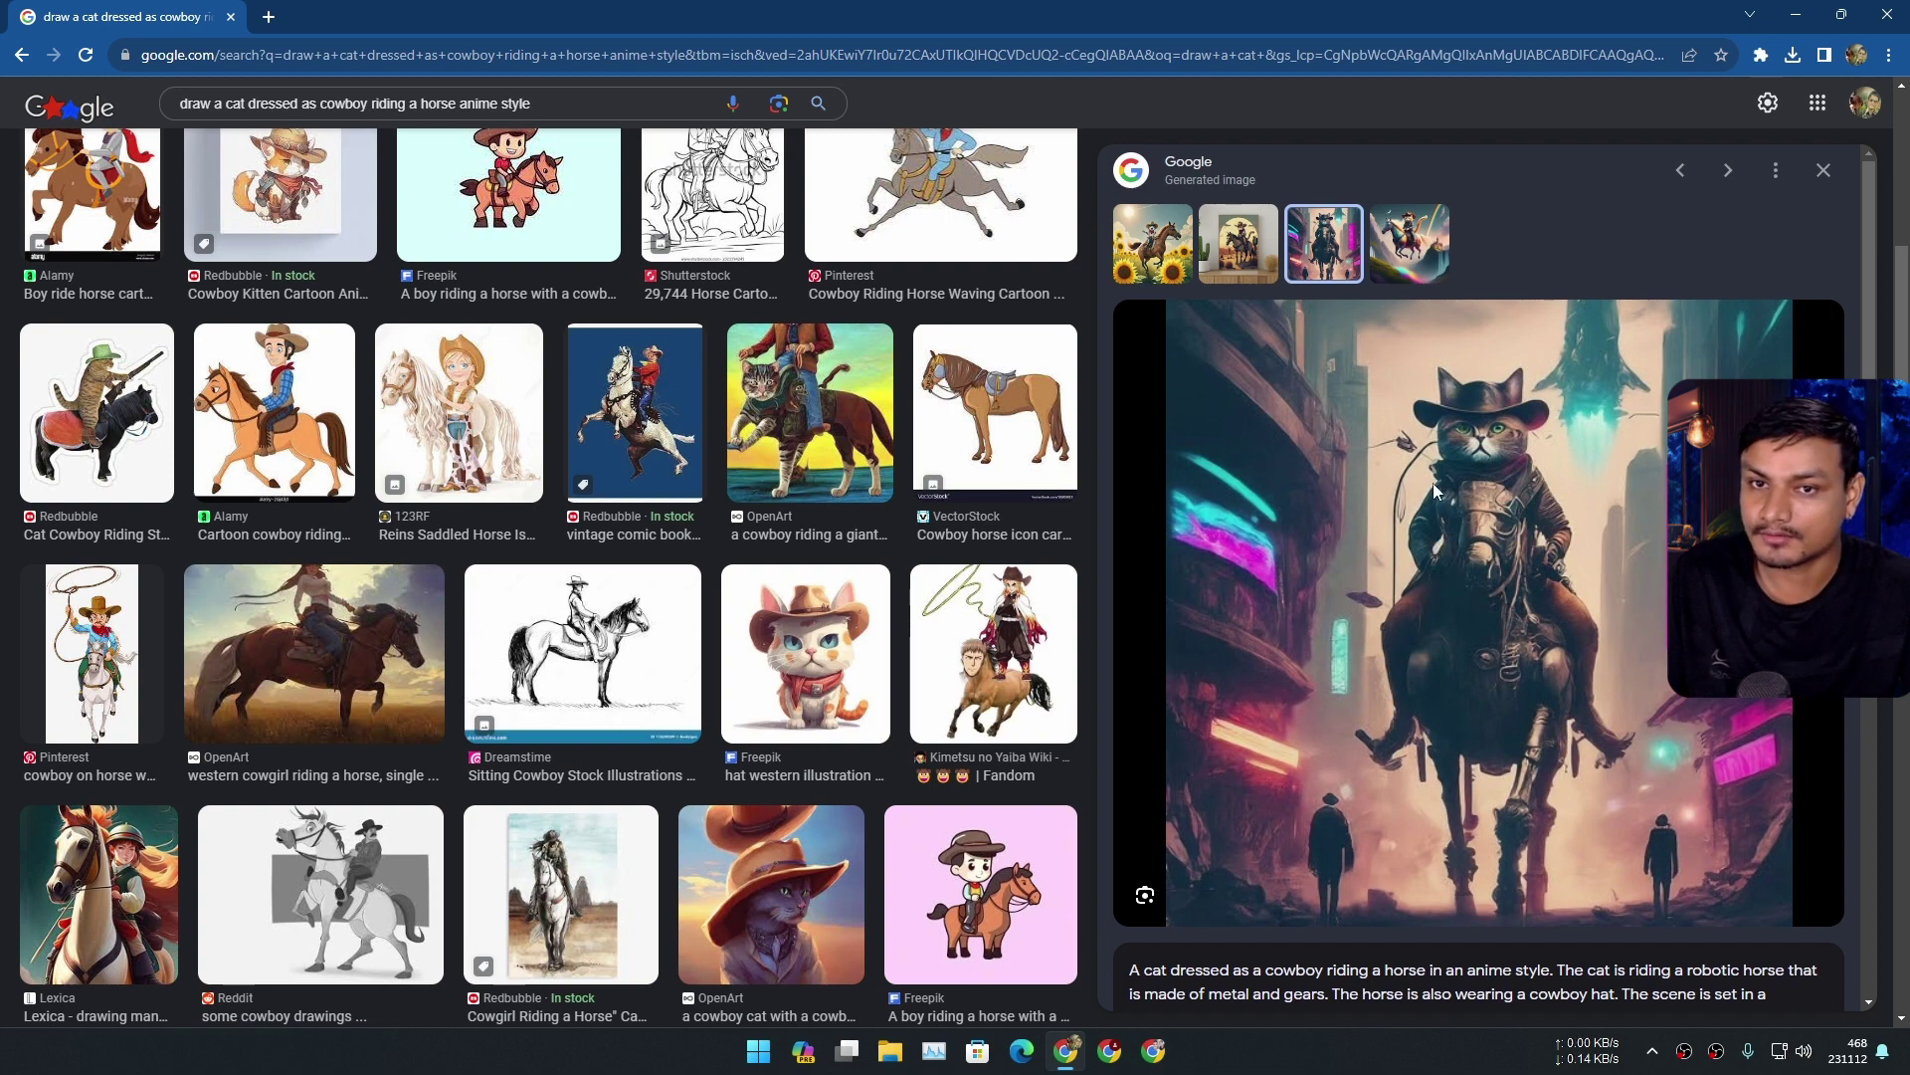
scroll(1434, 490, down, 3)
drag(1130, 671, 1226, 748)
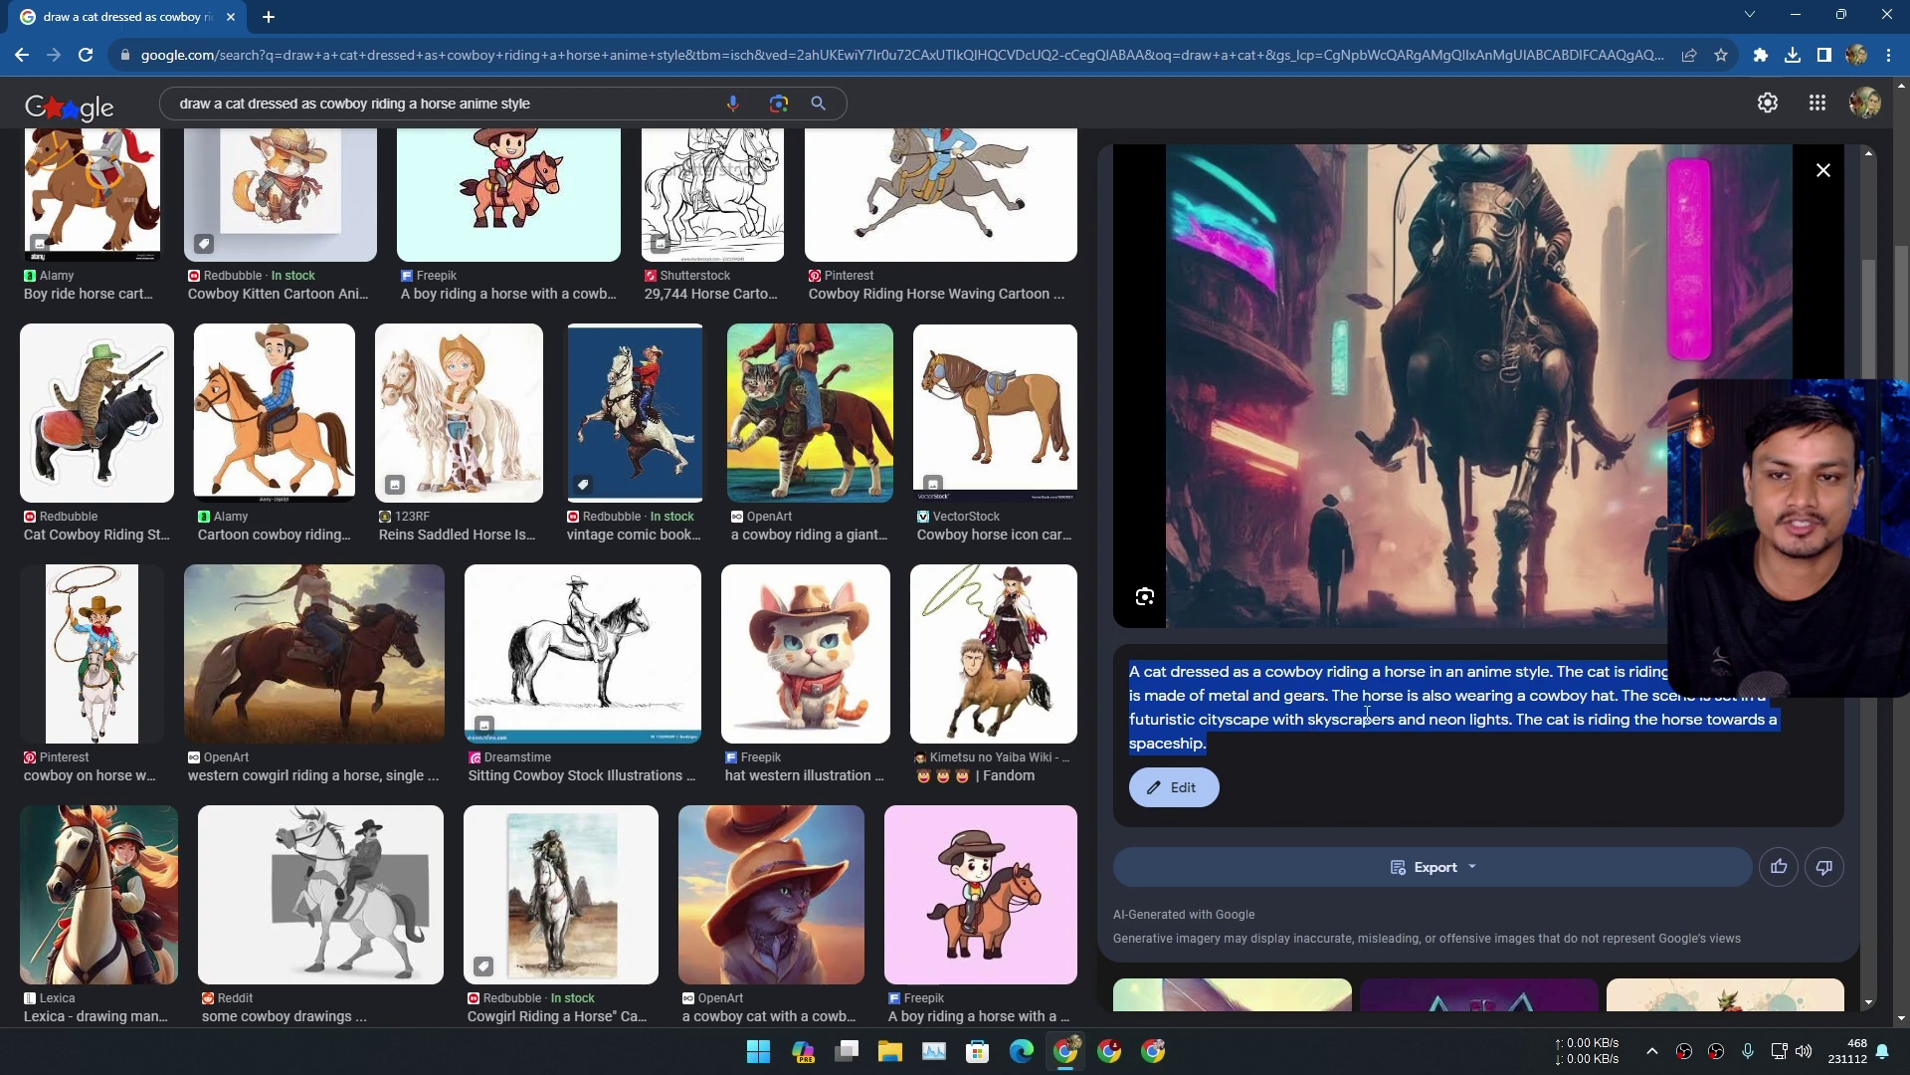
scroll(1413, 705, up, 3)
scroll(559, 546, up, 4)
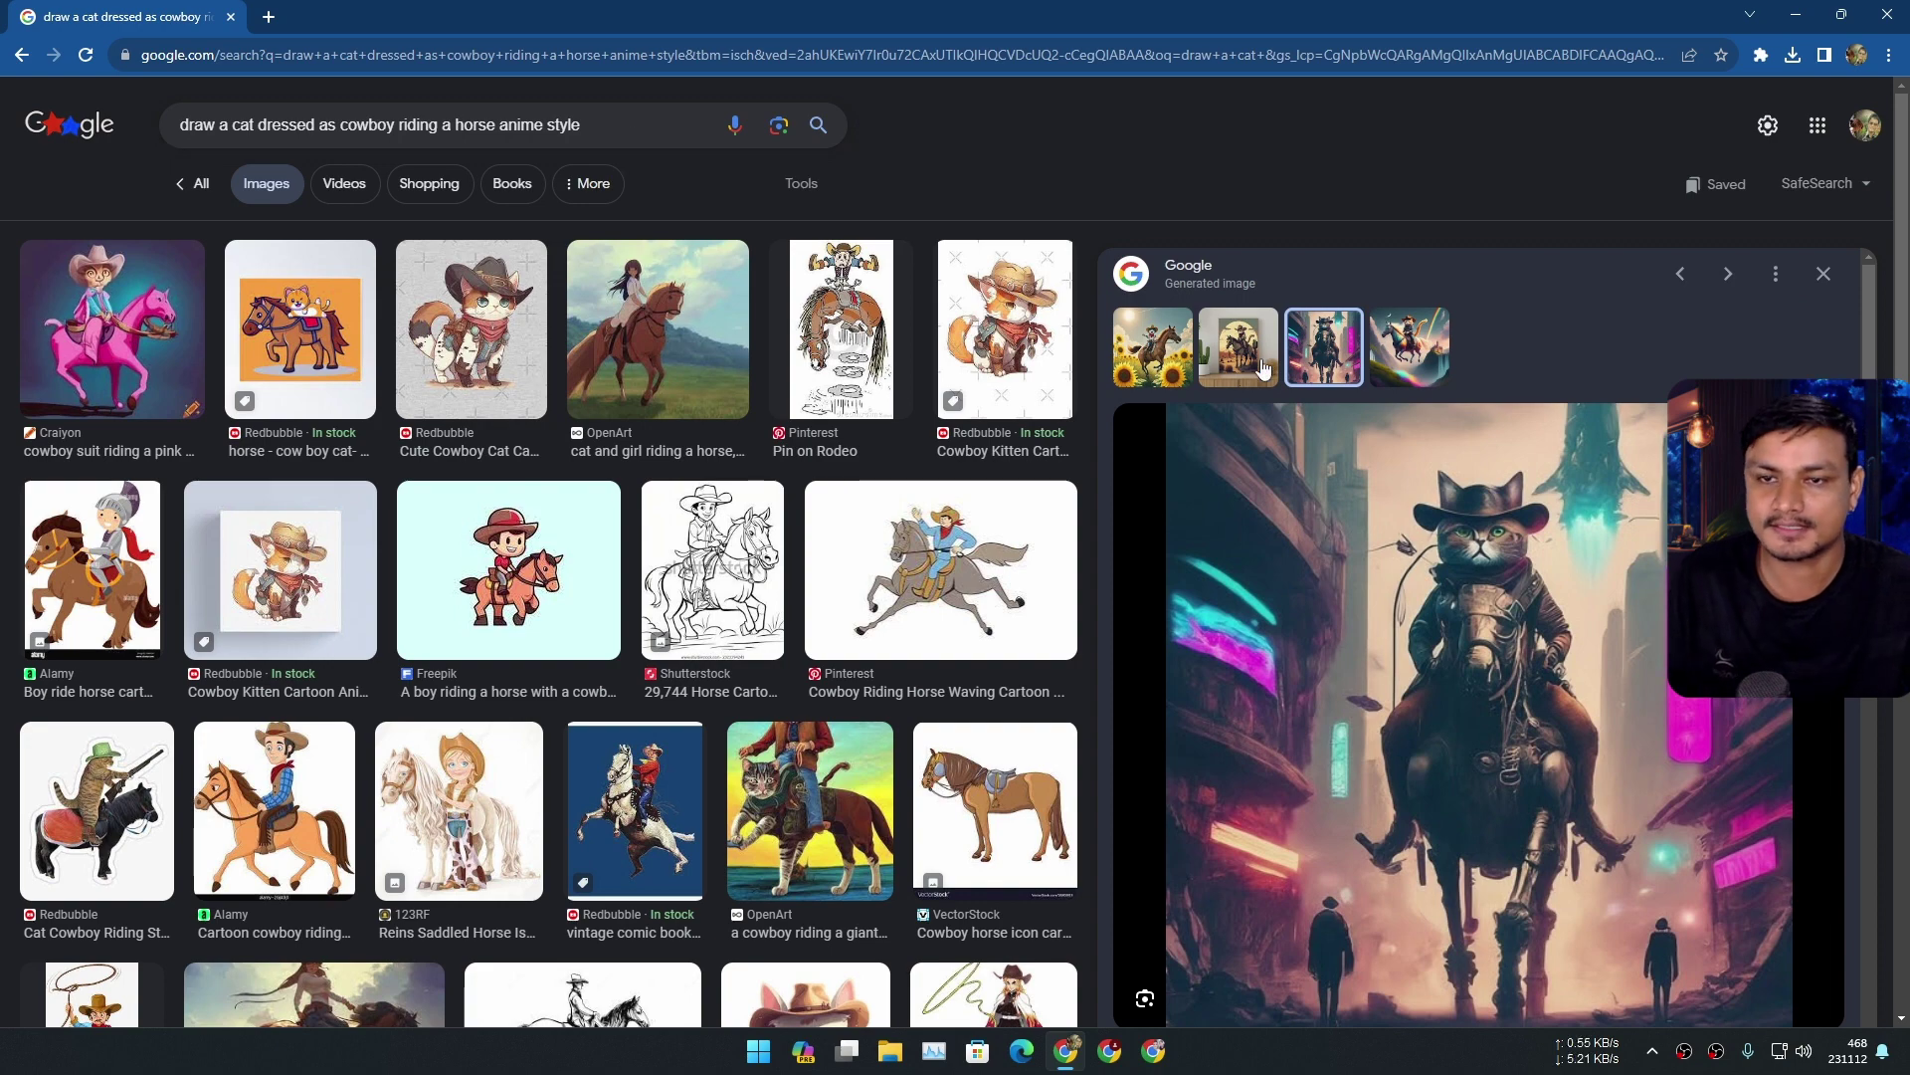
scroll(1232, 540, down, 5)
scroll(1407, 426, up, 5)
scroll(1441, 551, down, 2)
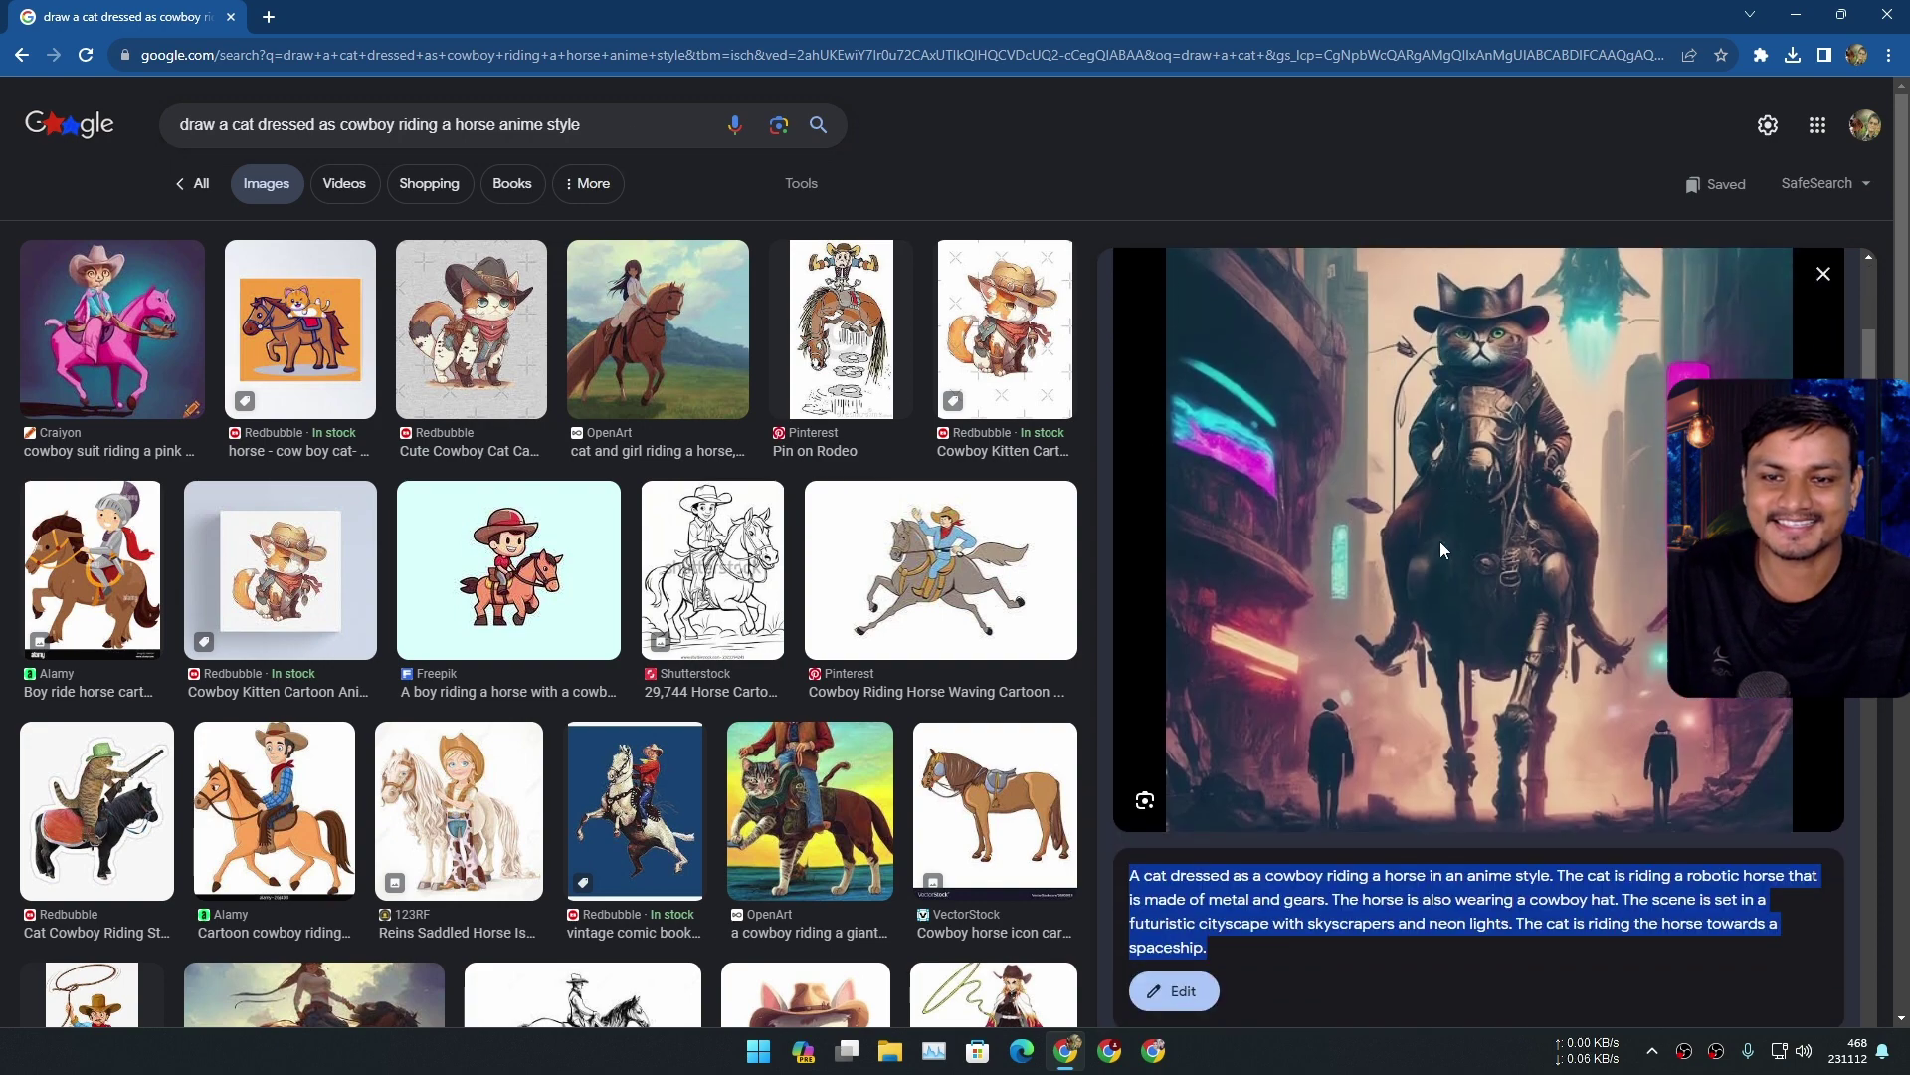
scroll(1441, 542, up, 2)
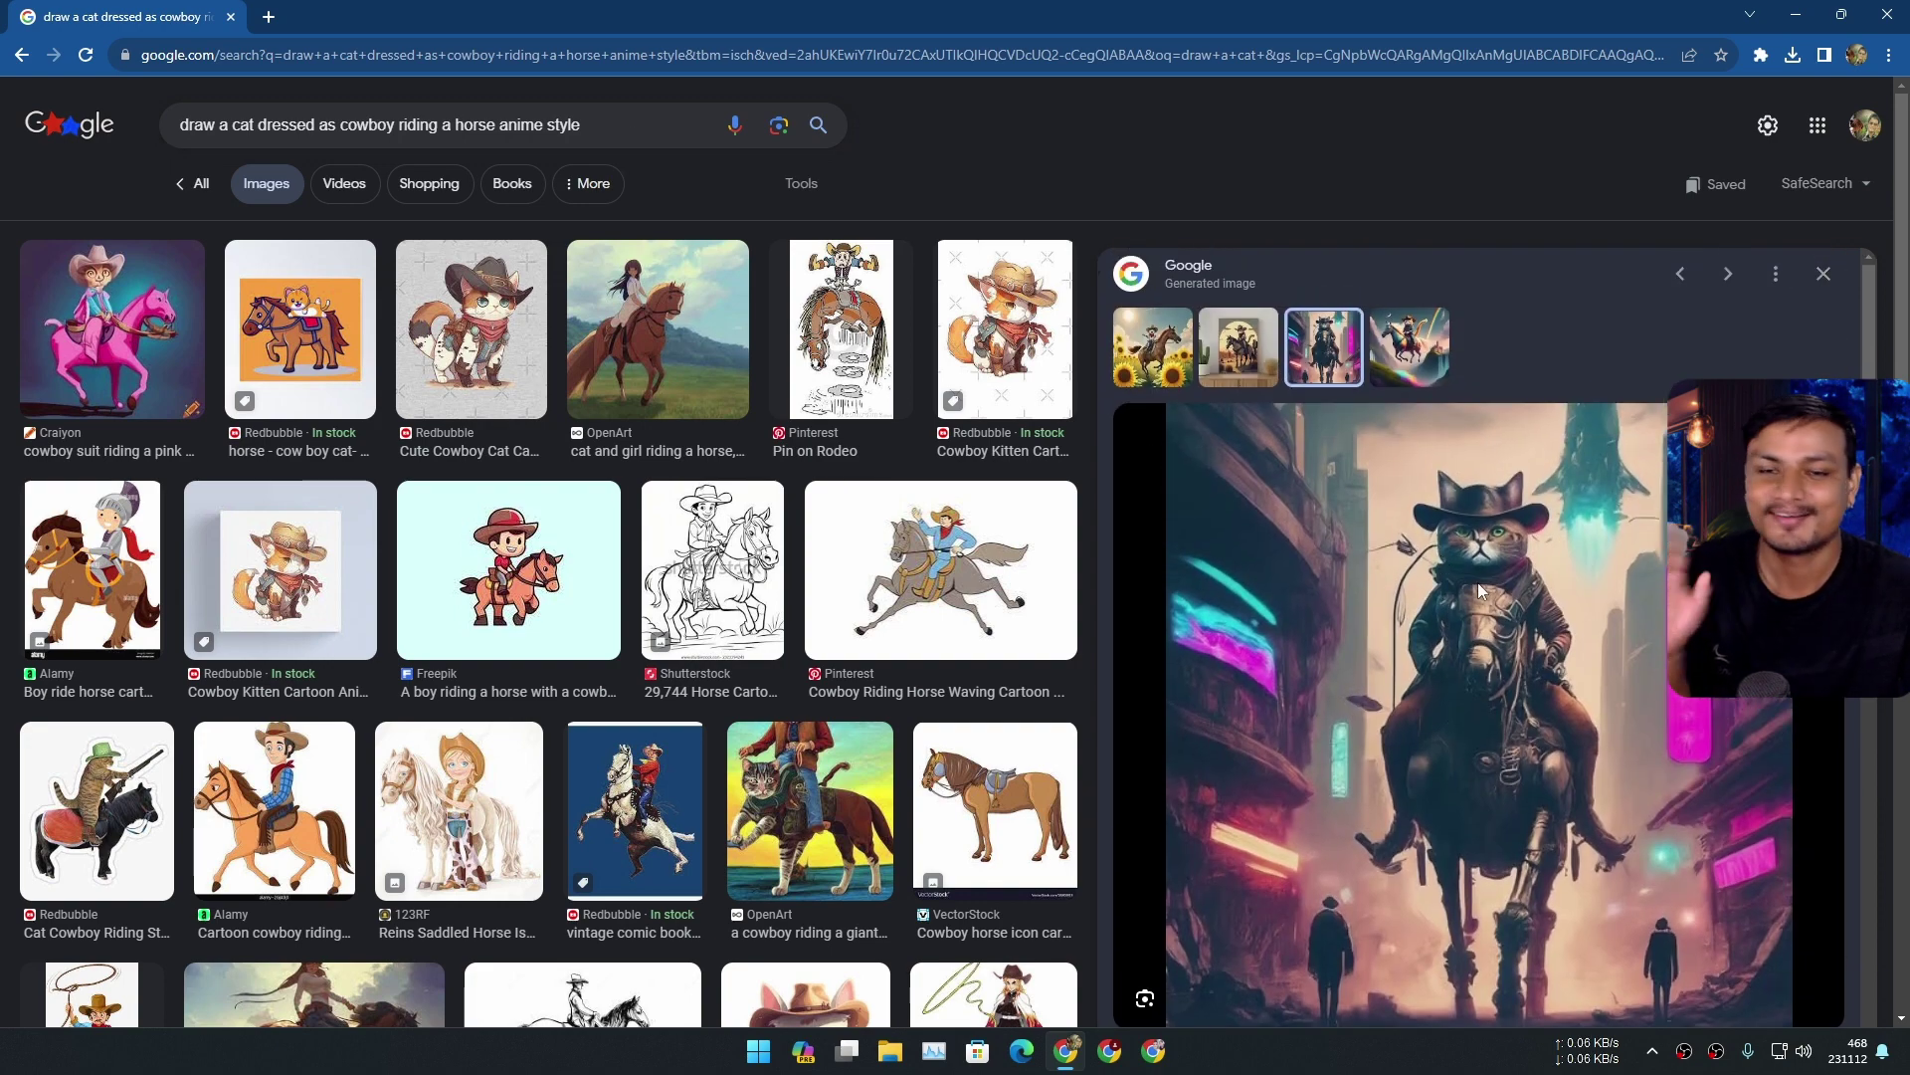
Export the cyberpunk cat on a robotic horse image and download it as a PNG.
click(1426, 345)
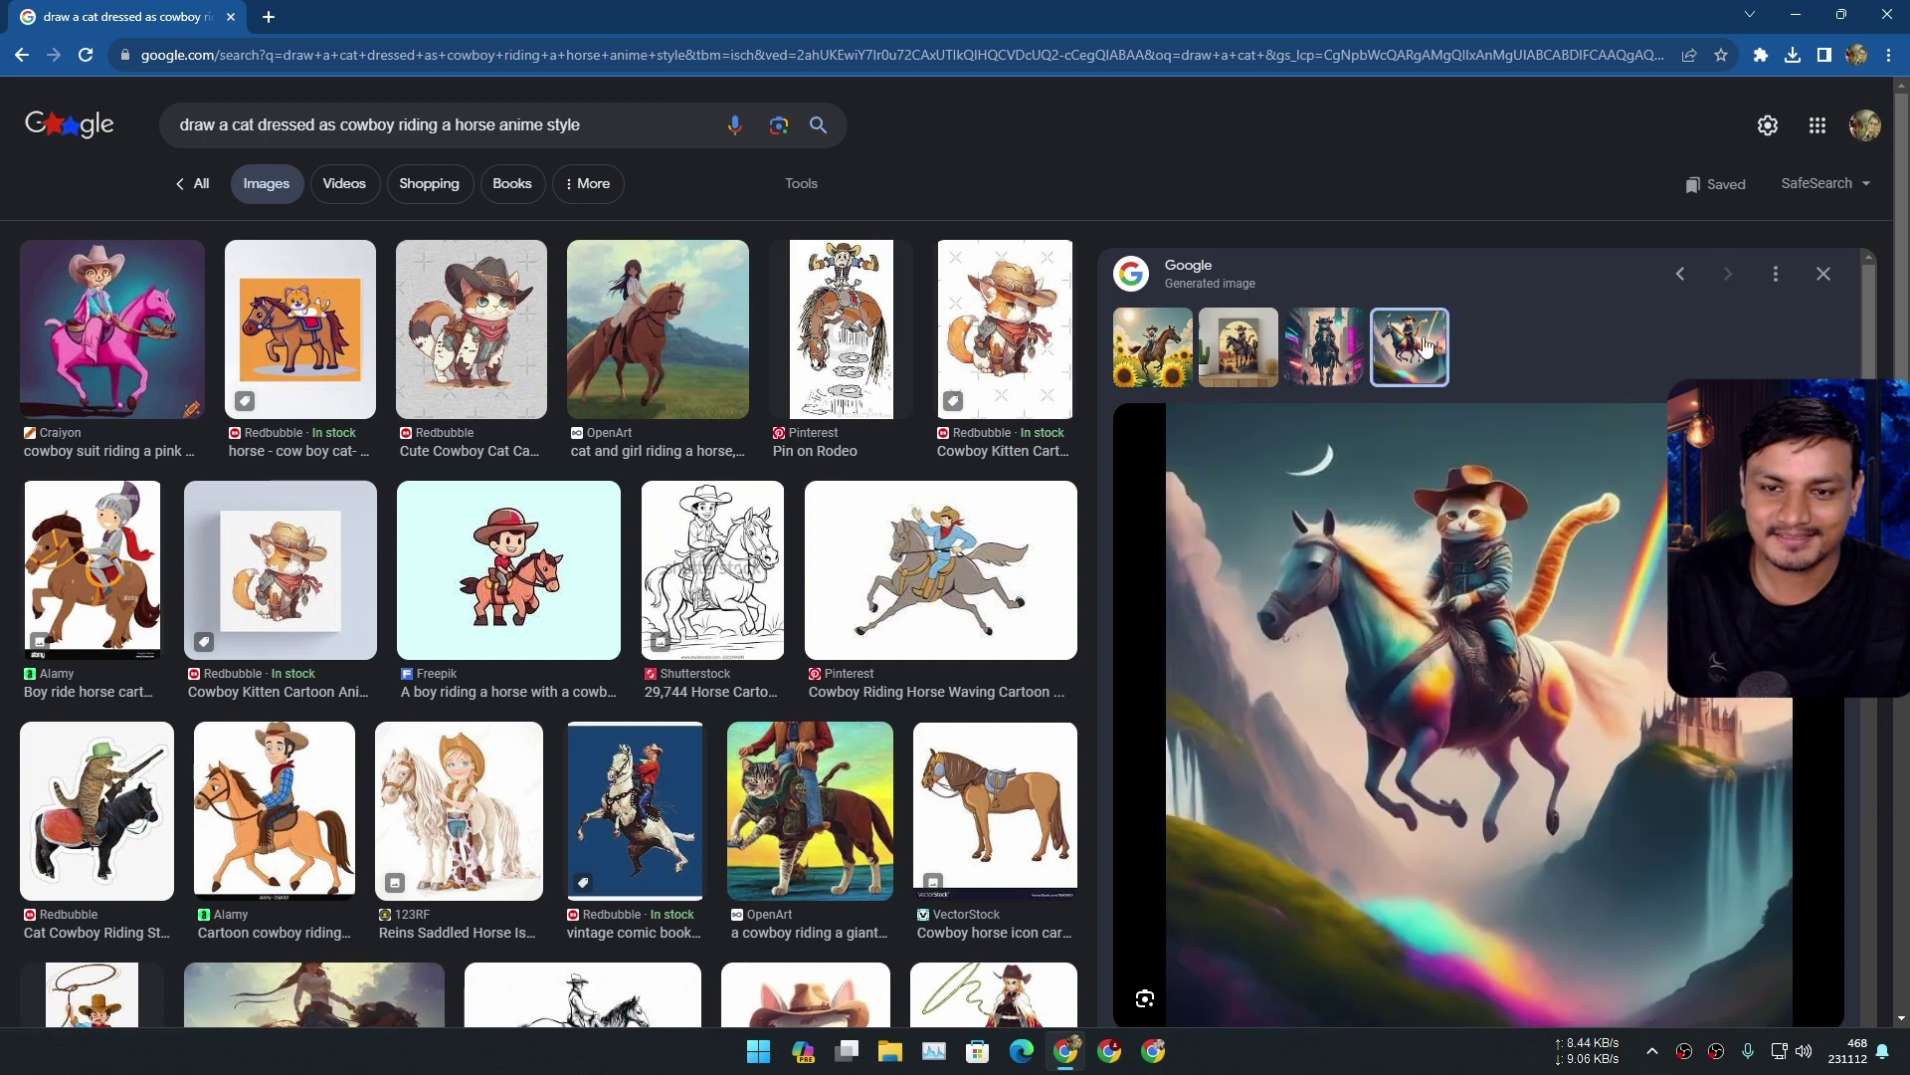
click(1308, 350)
scroll(1459, 664, down, 1)
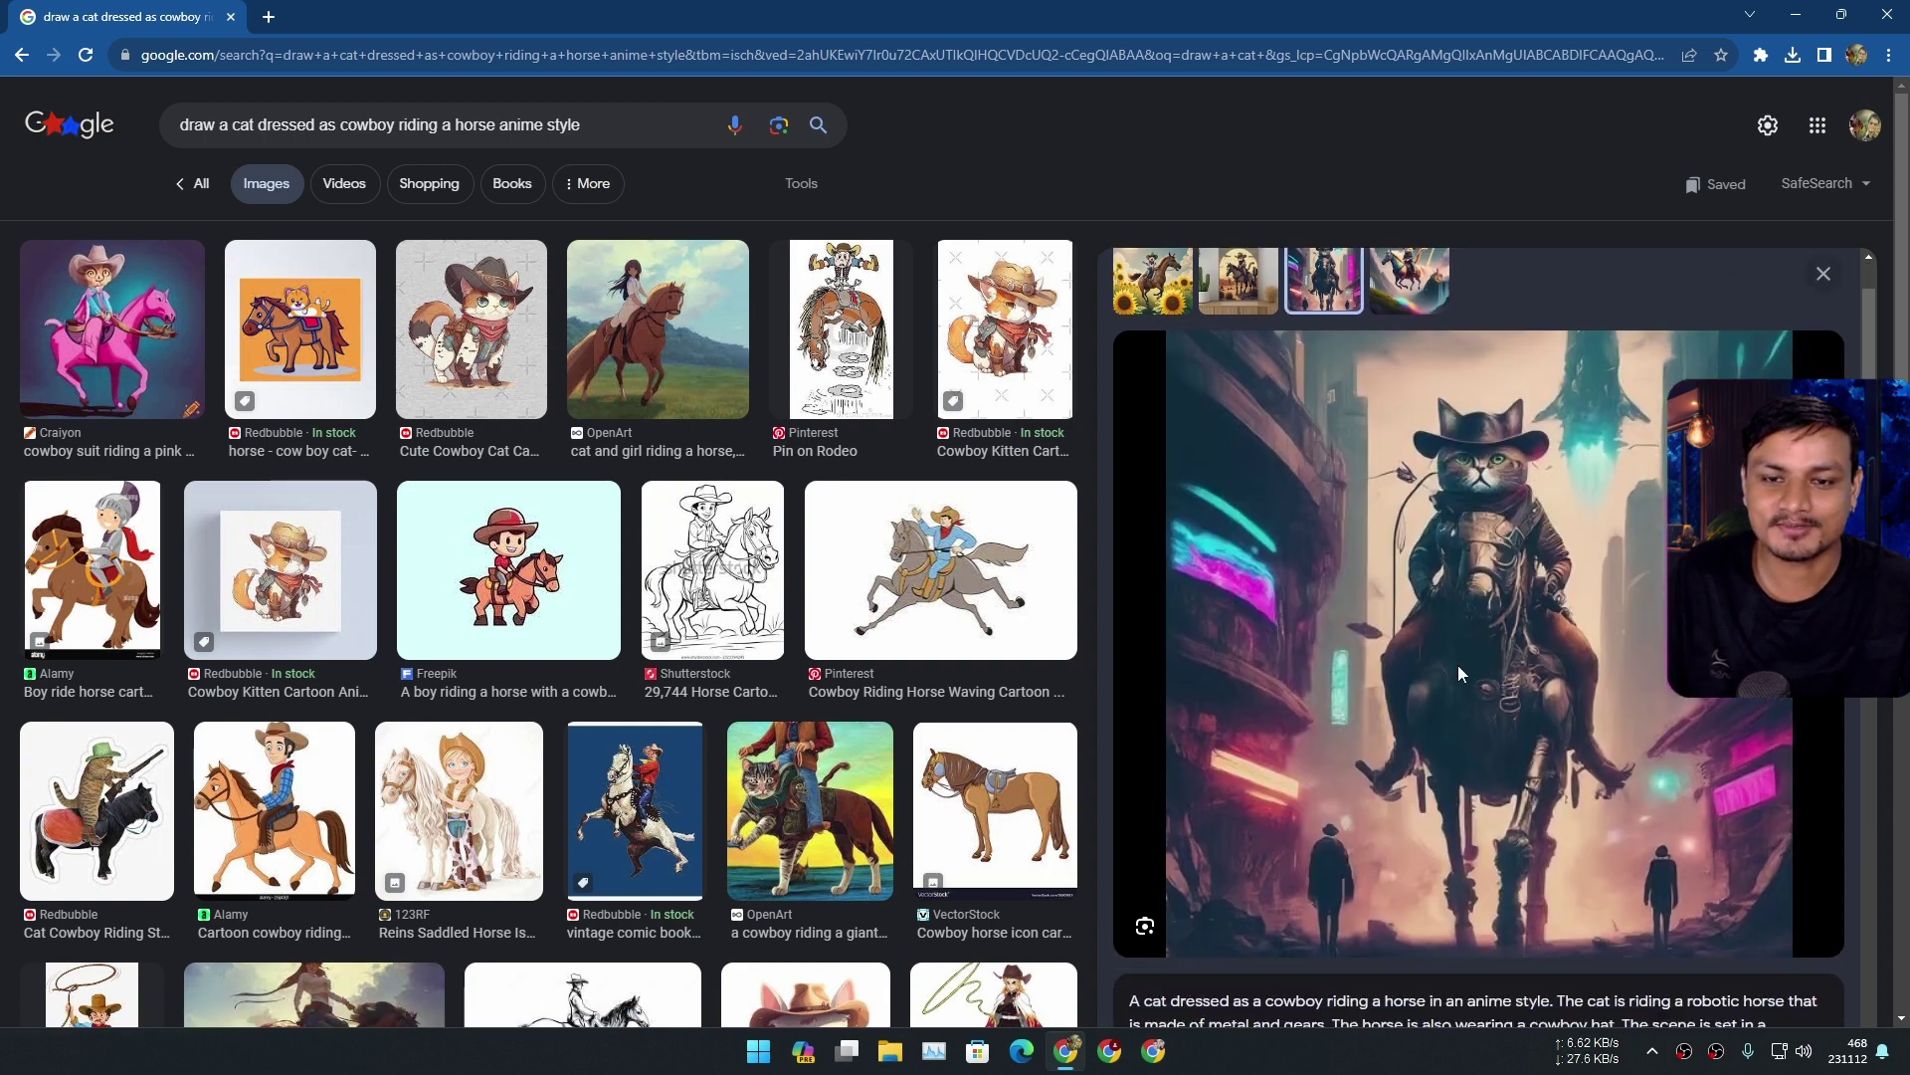
scroll(1459, 665, down, 1)
right_click(1445, 480)
scroll(1336, 738, down, 1)
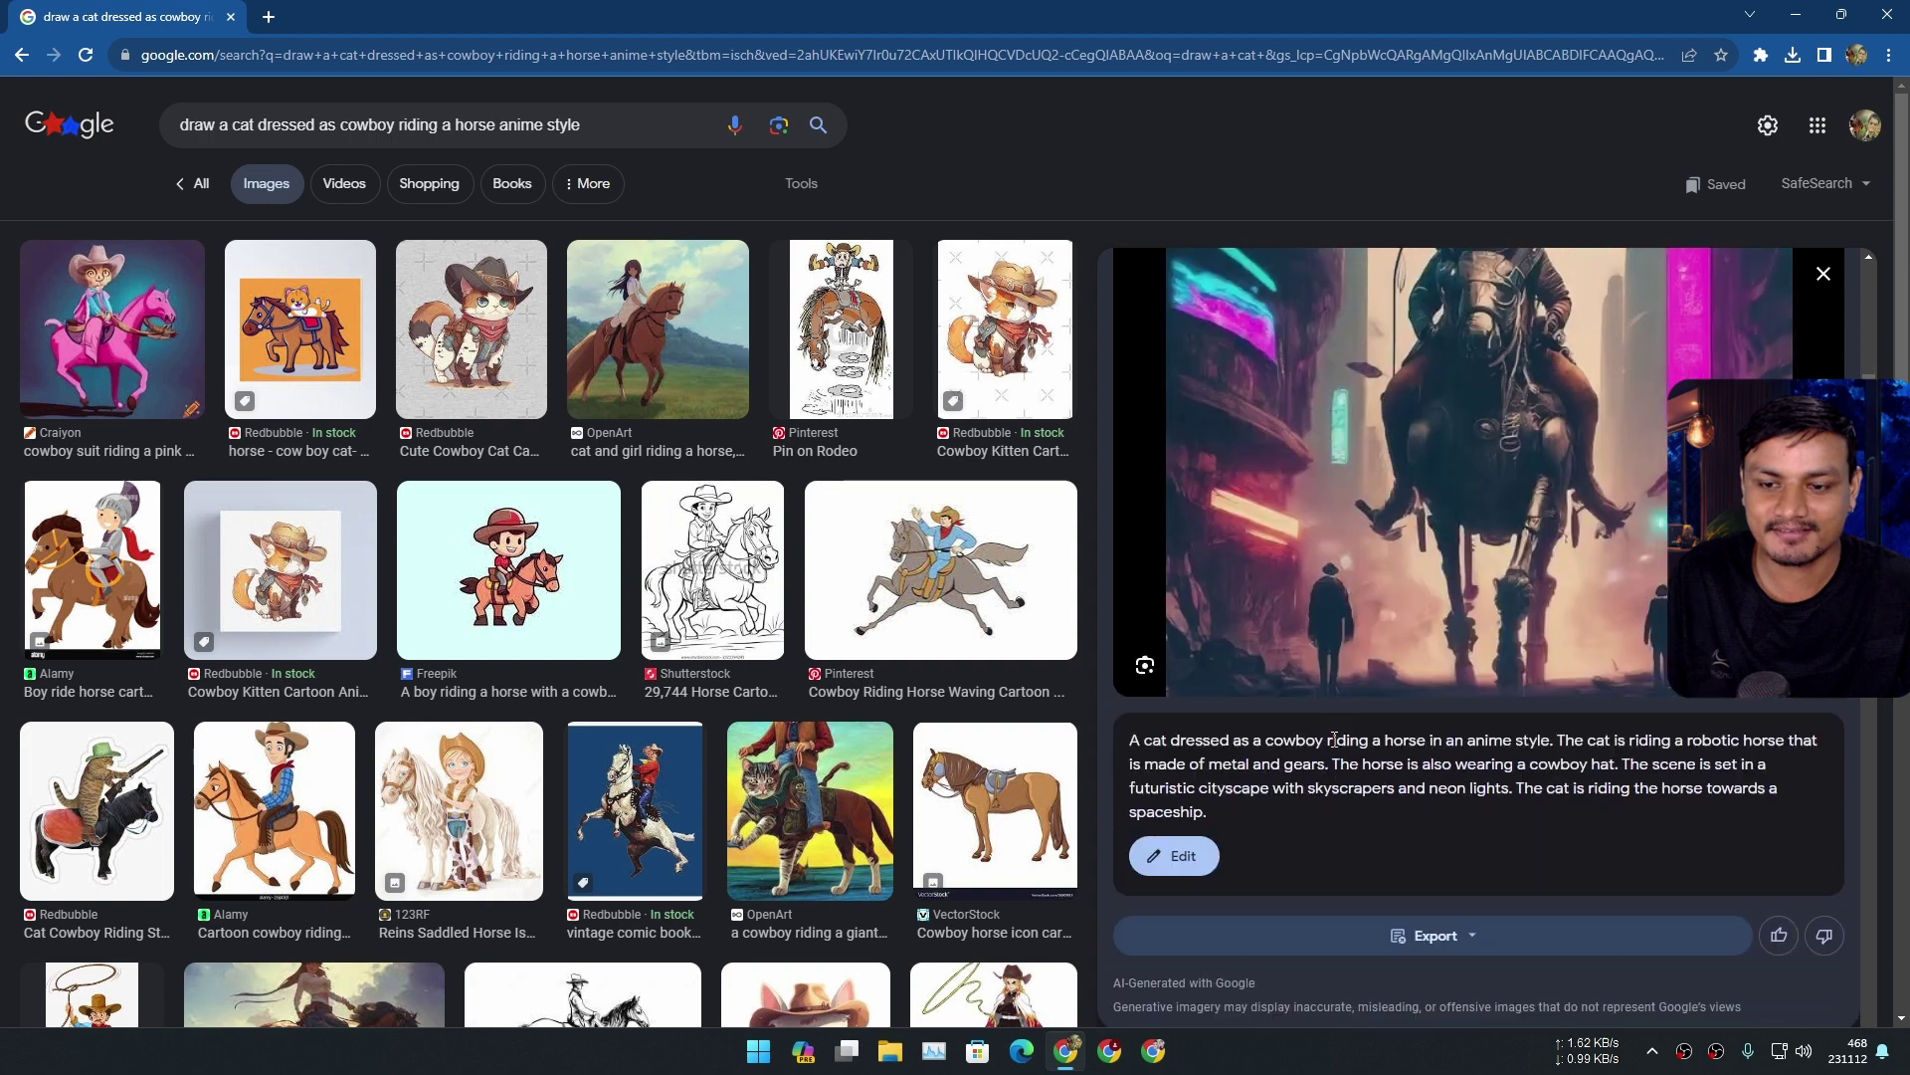
scroll(1333, 740, down, 1)
click(1472, 773)
click(1561, 729)
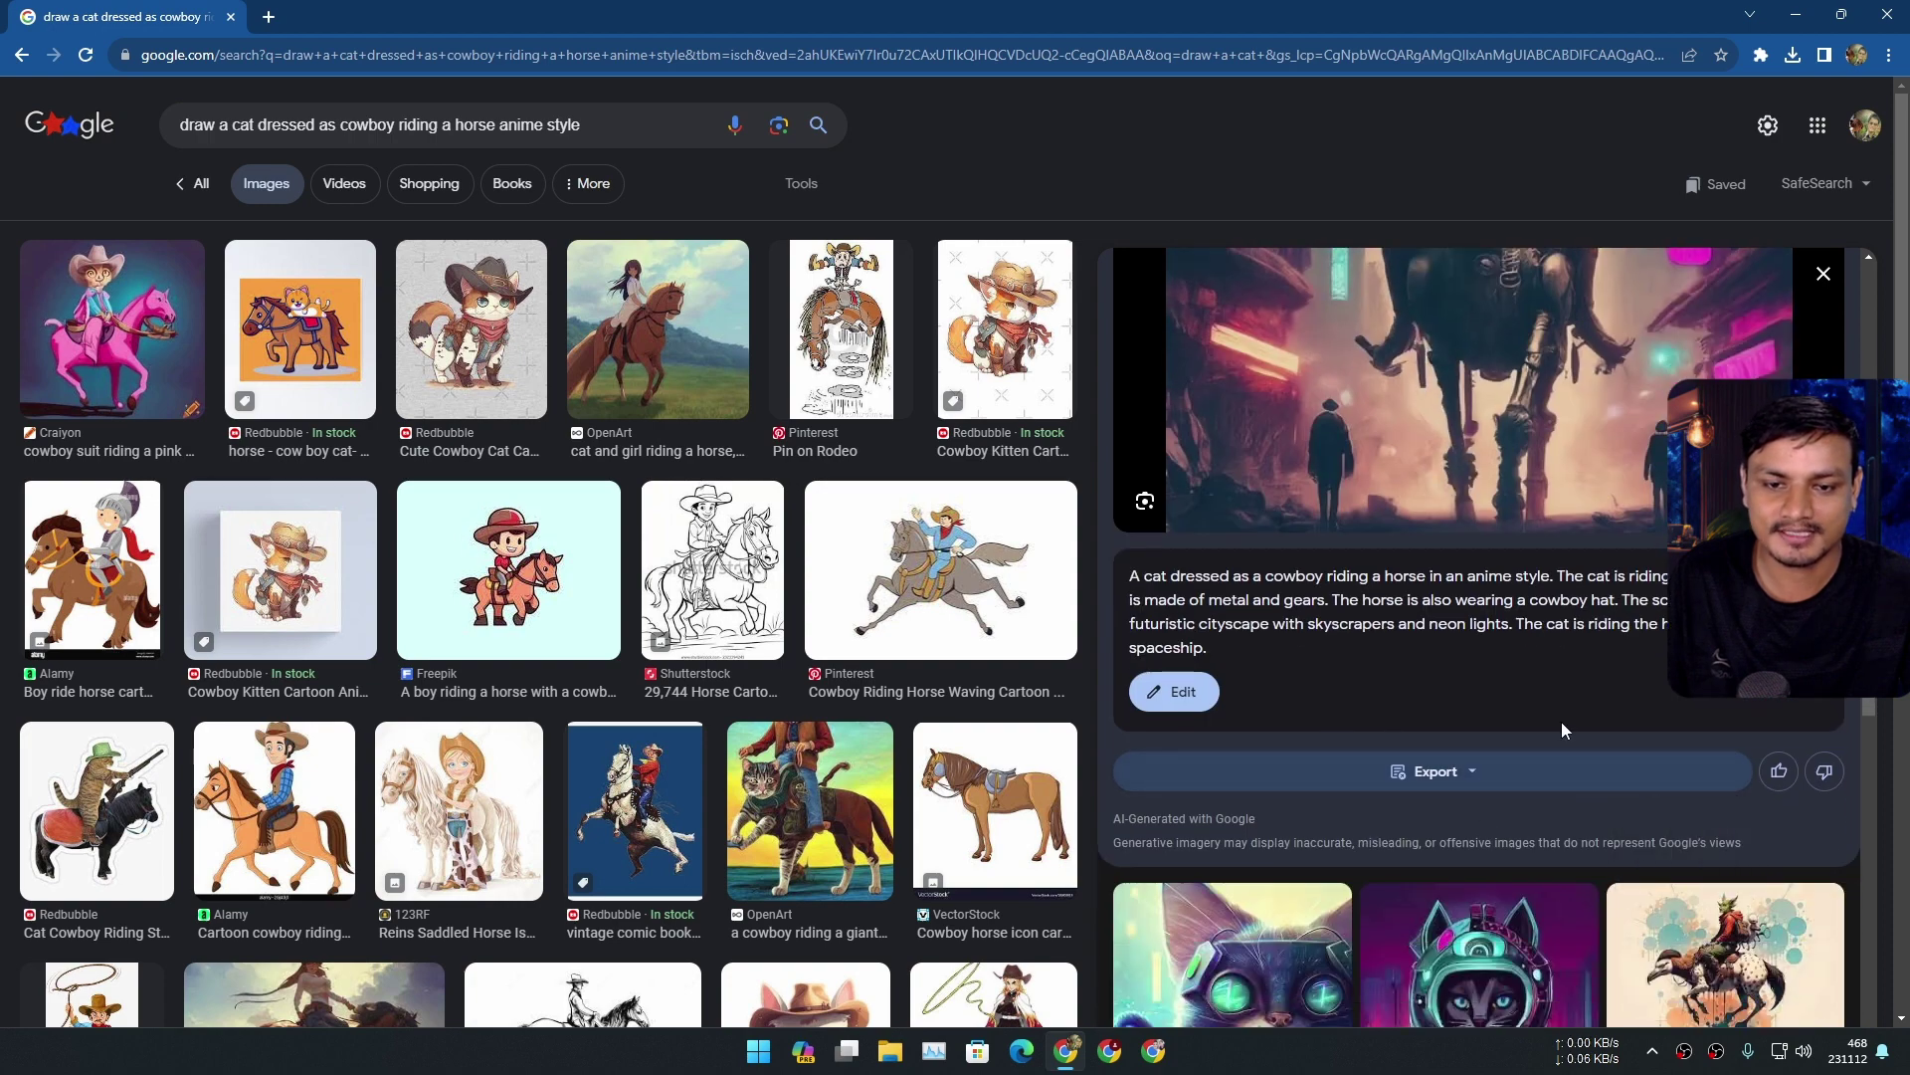
scroll(1263, 655, up, 5)
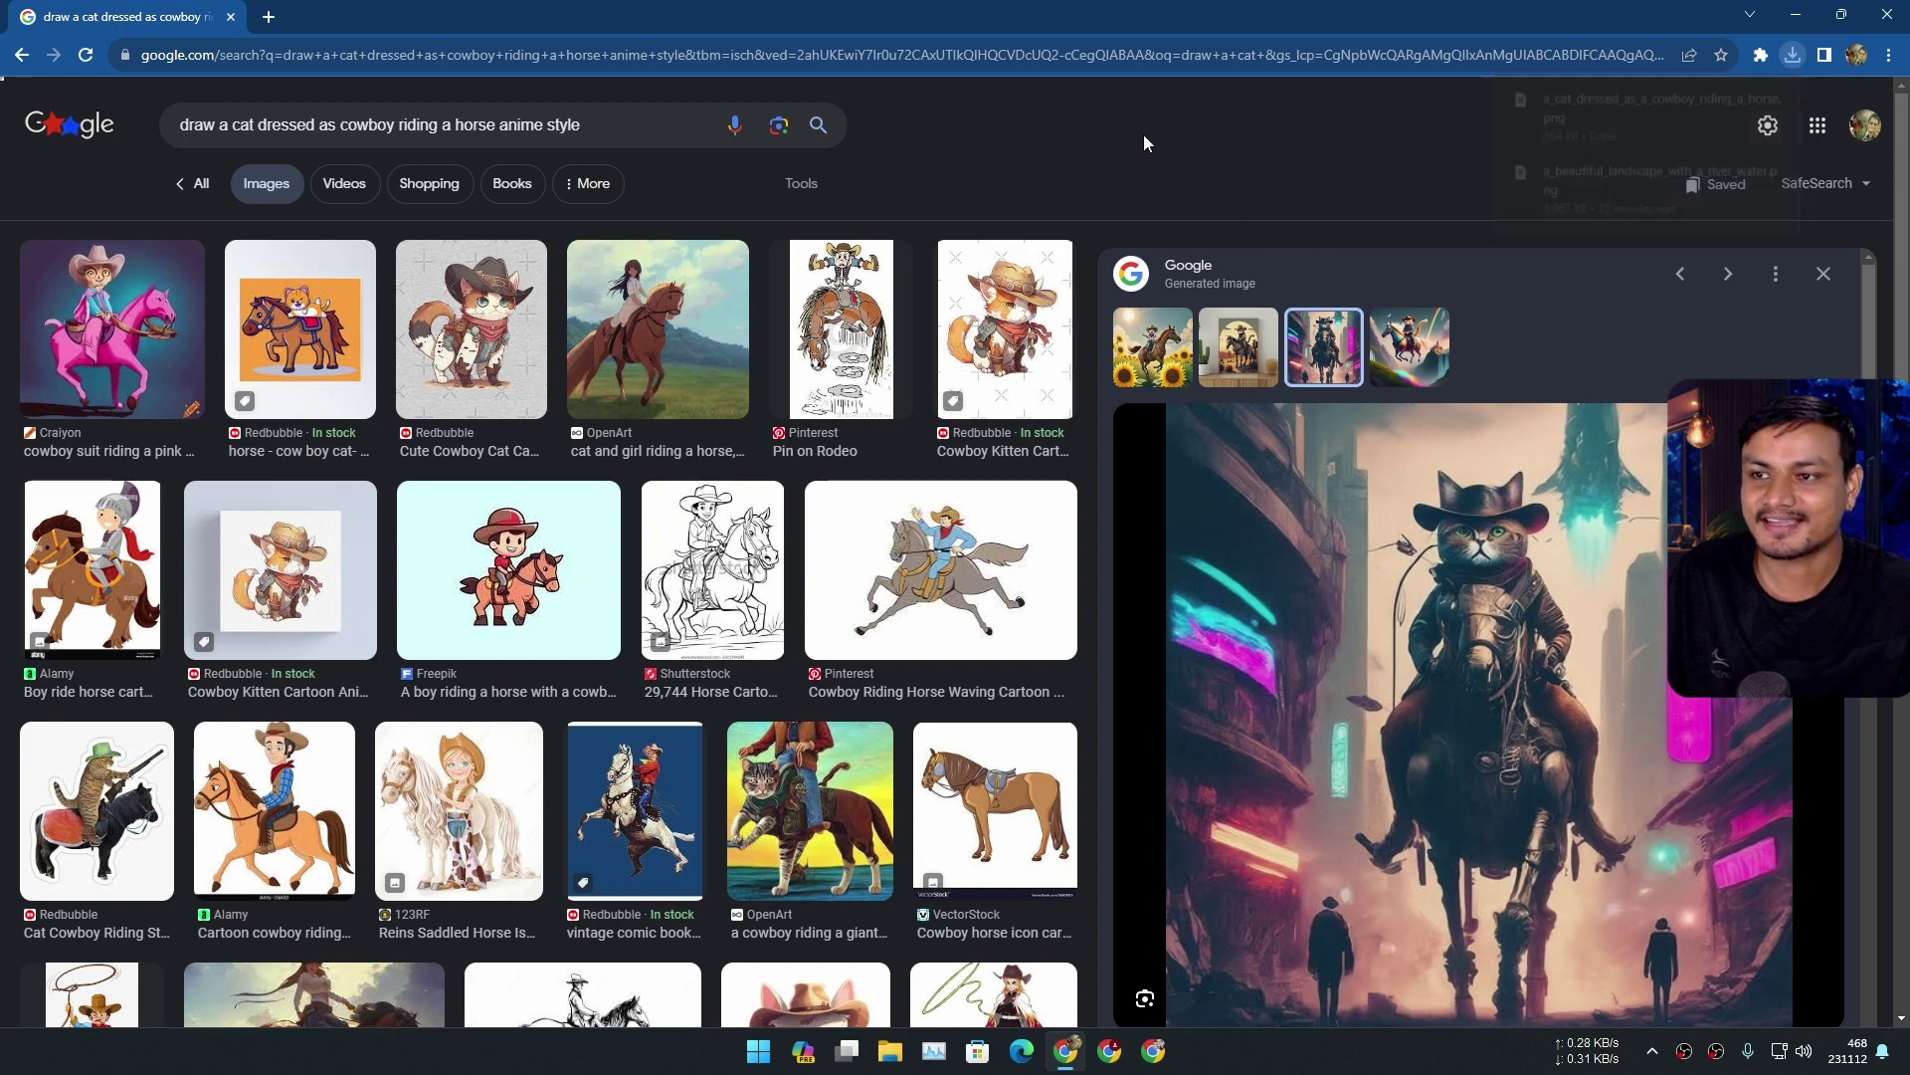
Close the generated-image side panel and the Chrome window, leaving the wolf-wallpaper desktop.
key(Escape)
click(1887, 14)
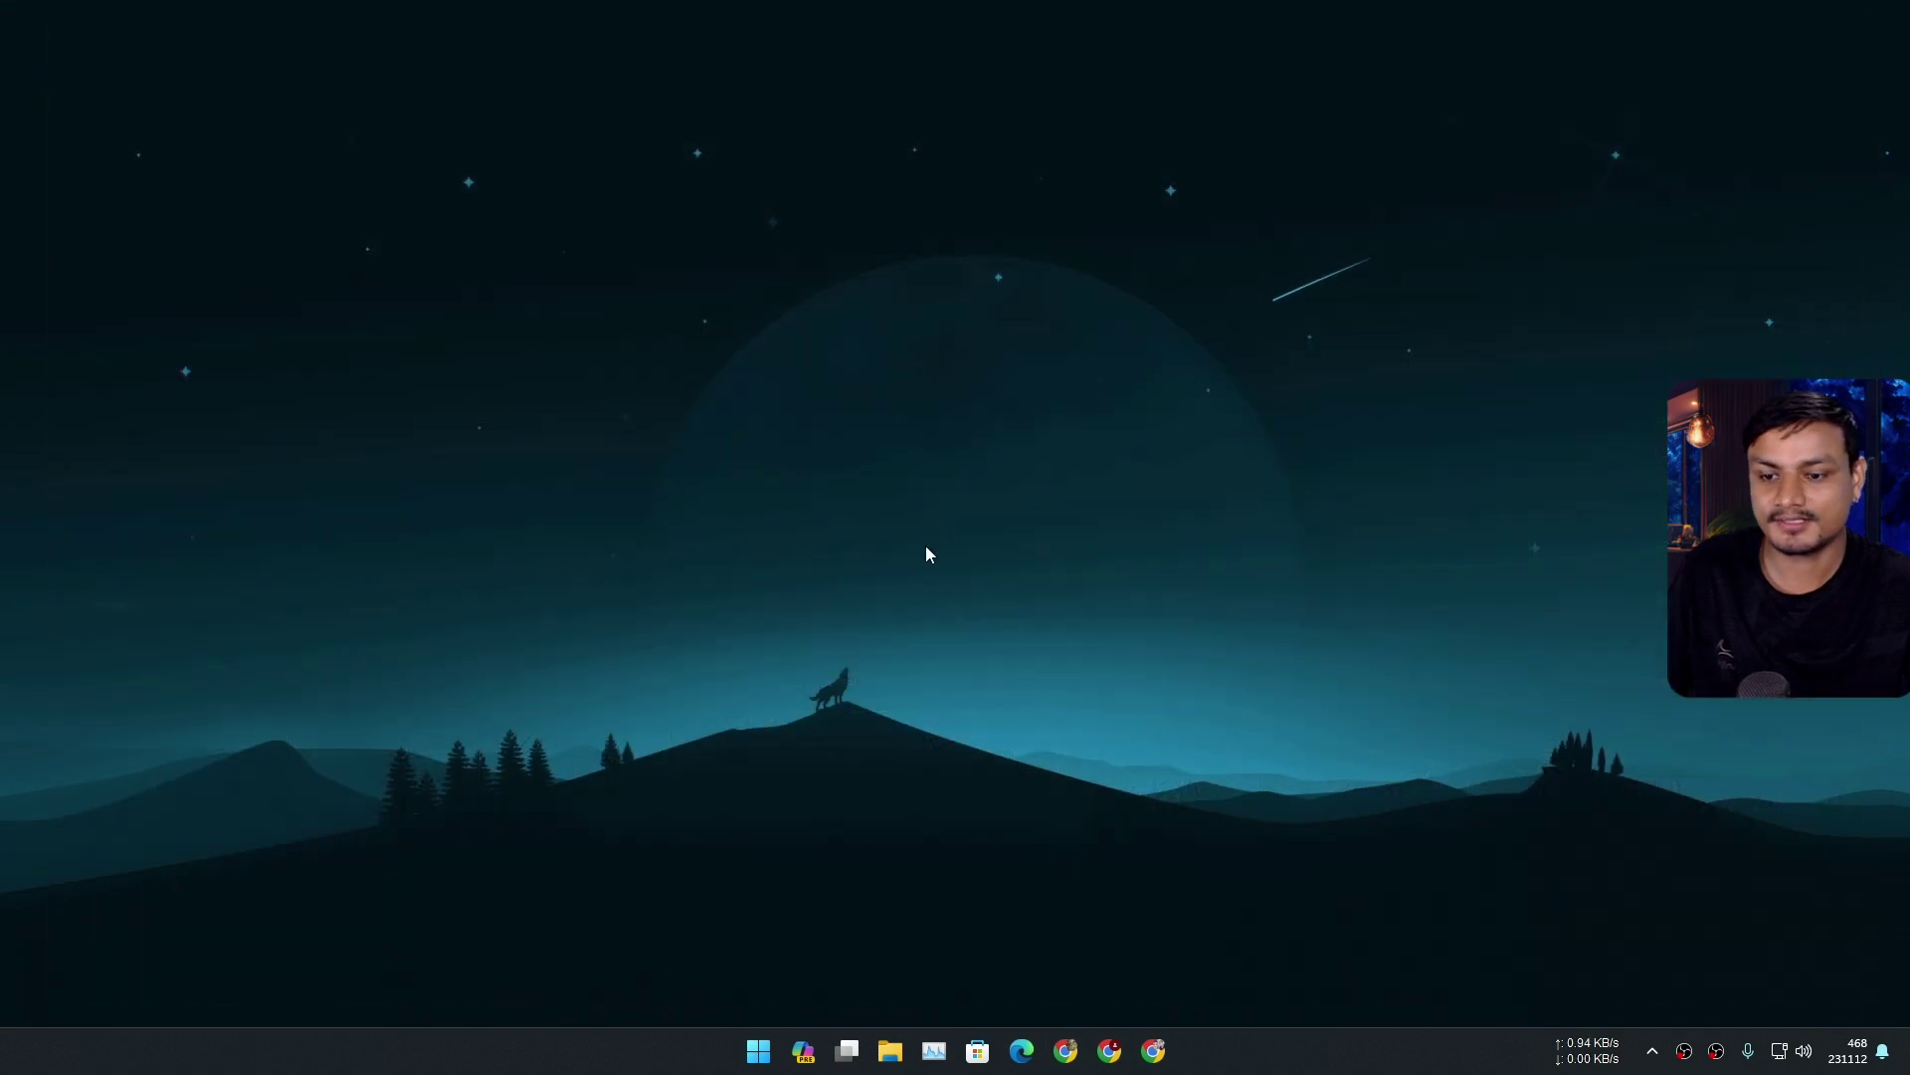